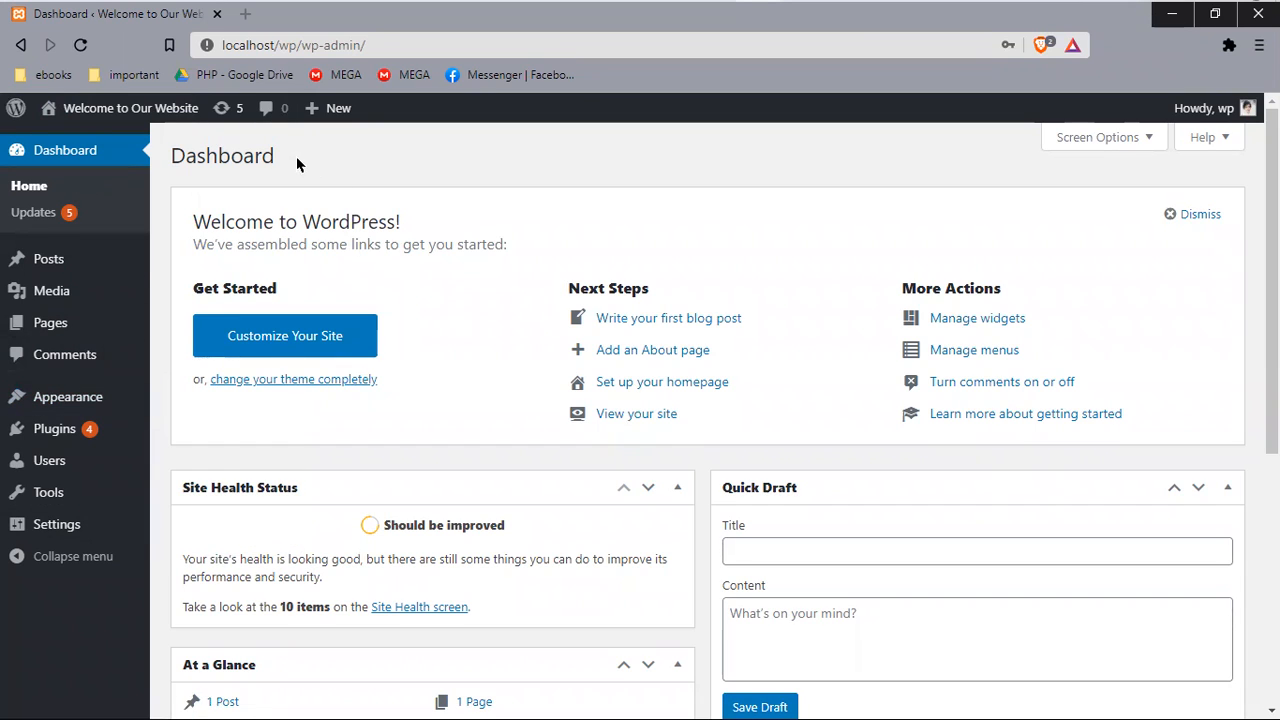
drag(278, 156, 175, 136)
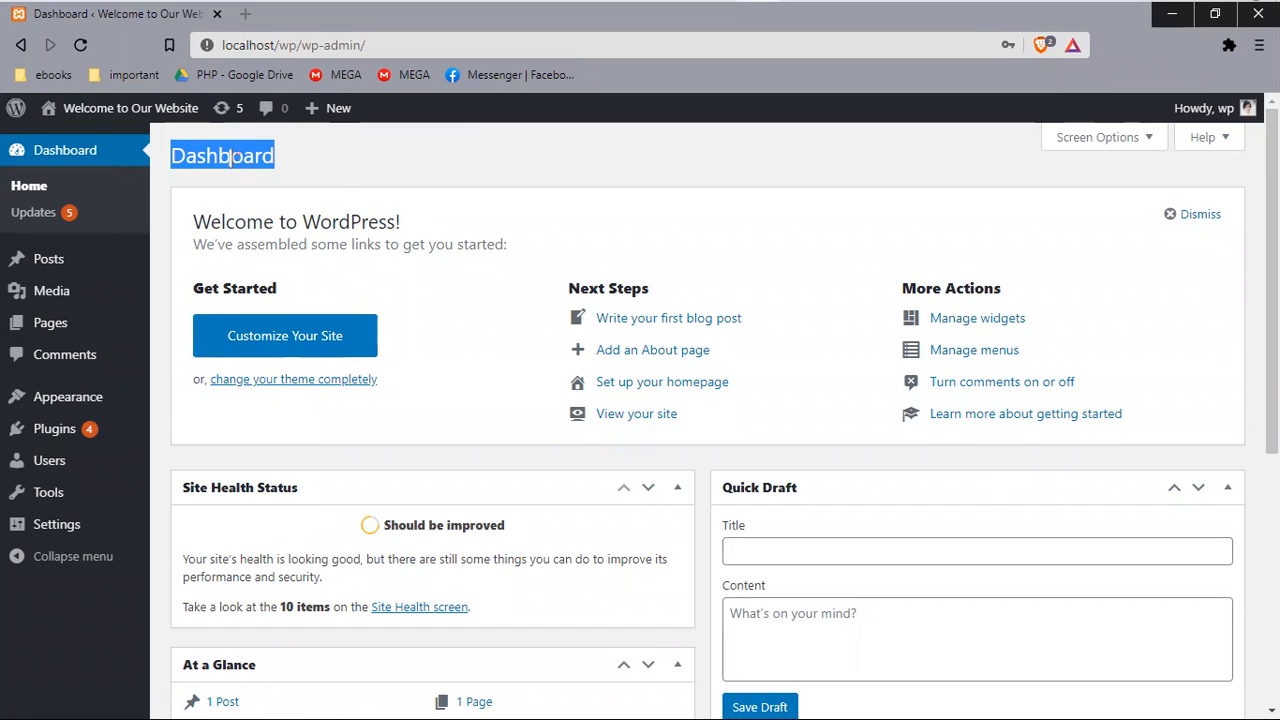
click(456, 164)
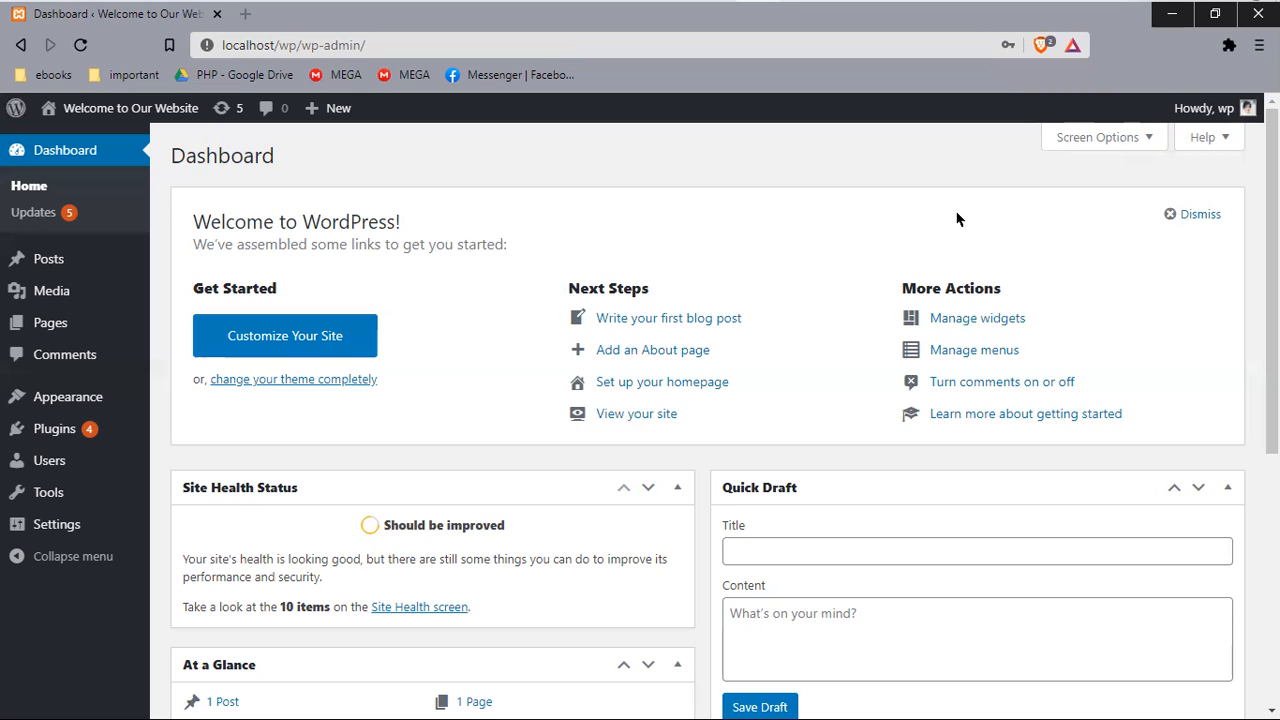
Step: Search the web for "top domain list" in a new browser tab
click(245, 14)
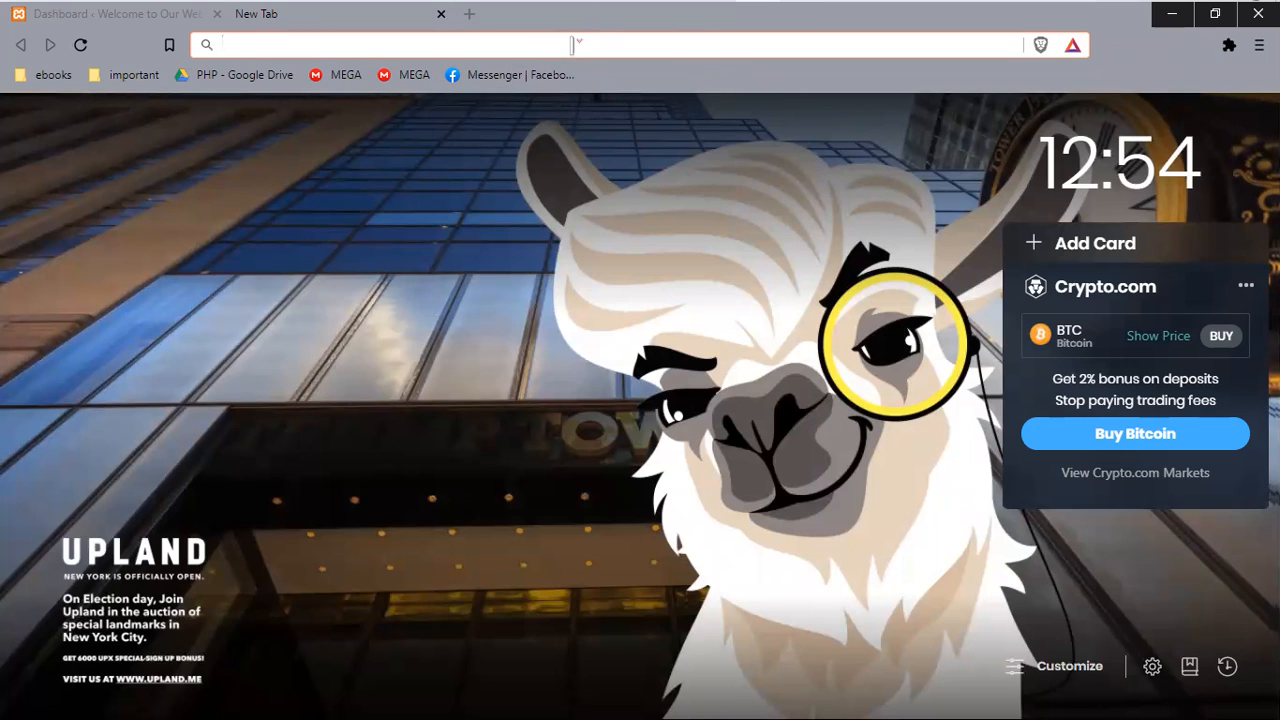
text(top )
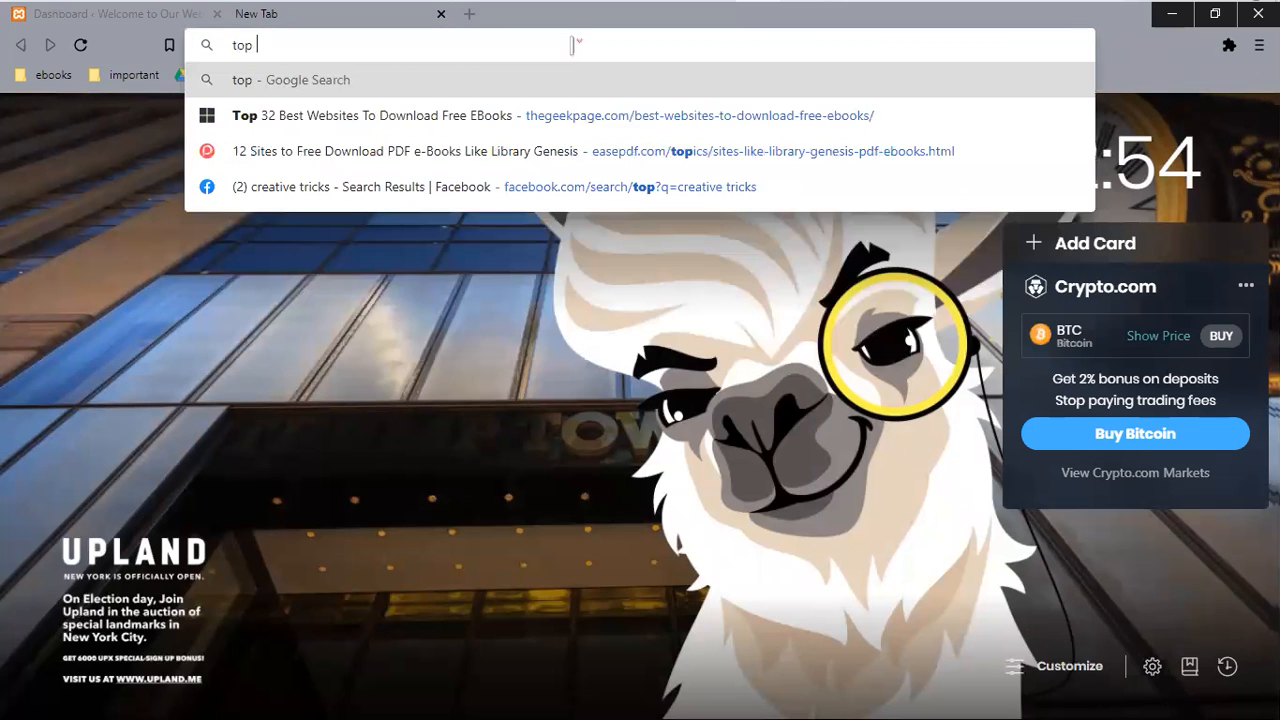
text(do)
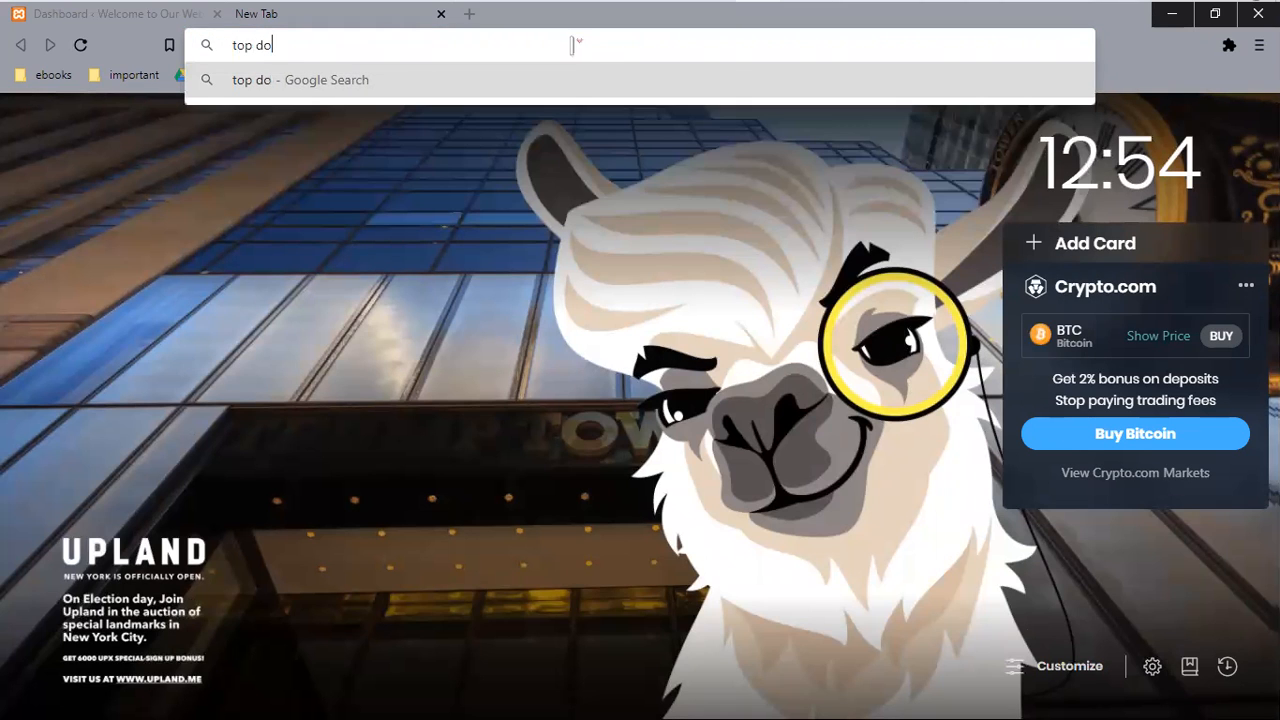
text(main list)
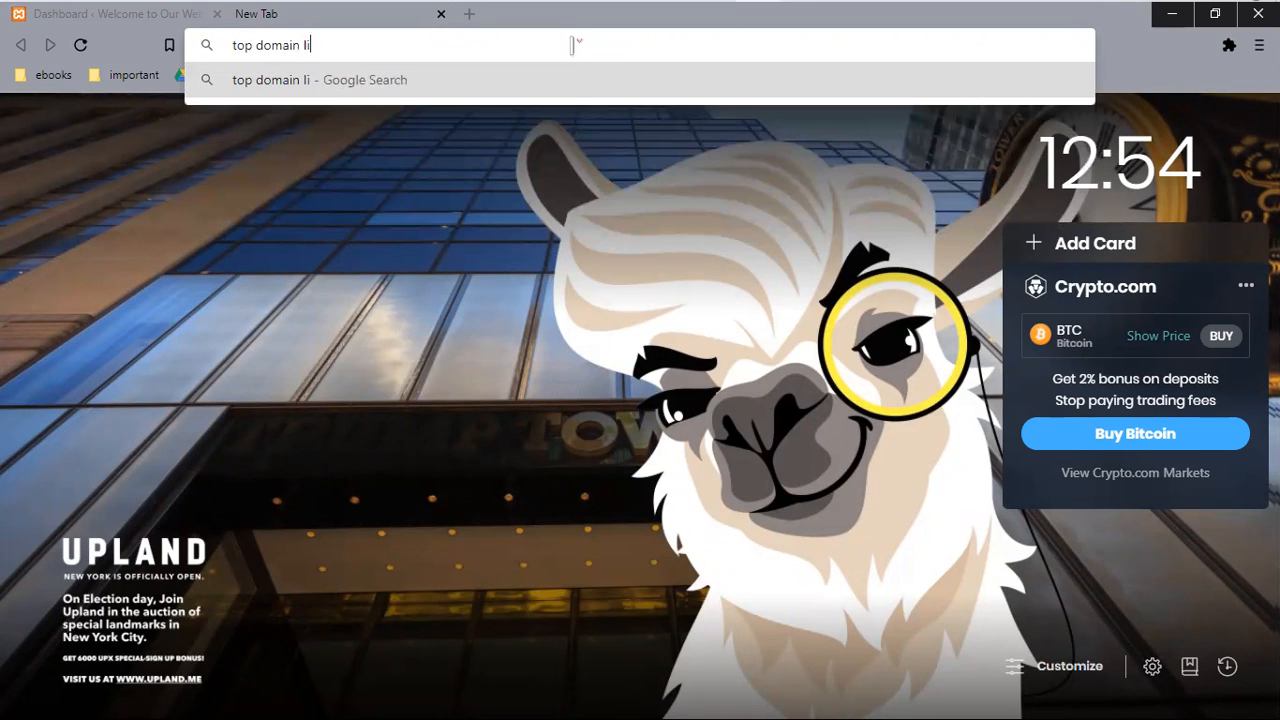
key(Return)
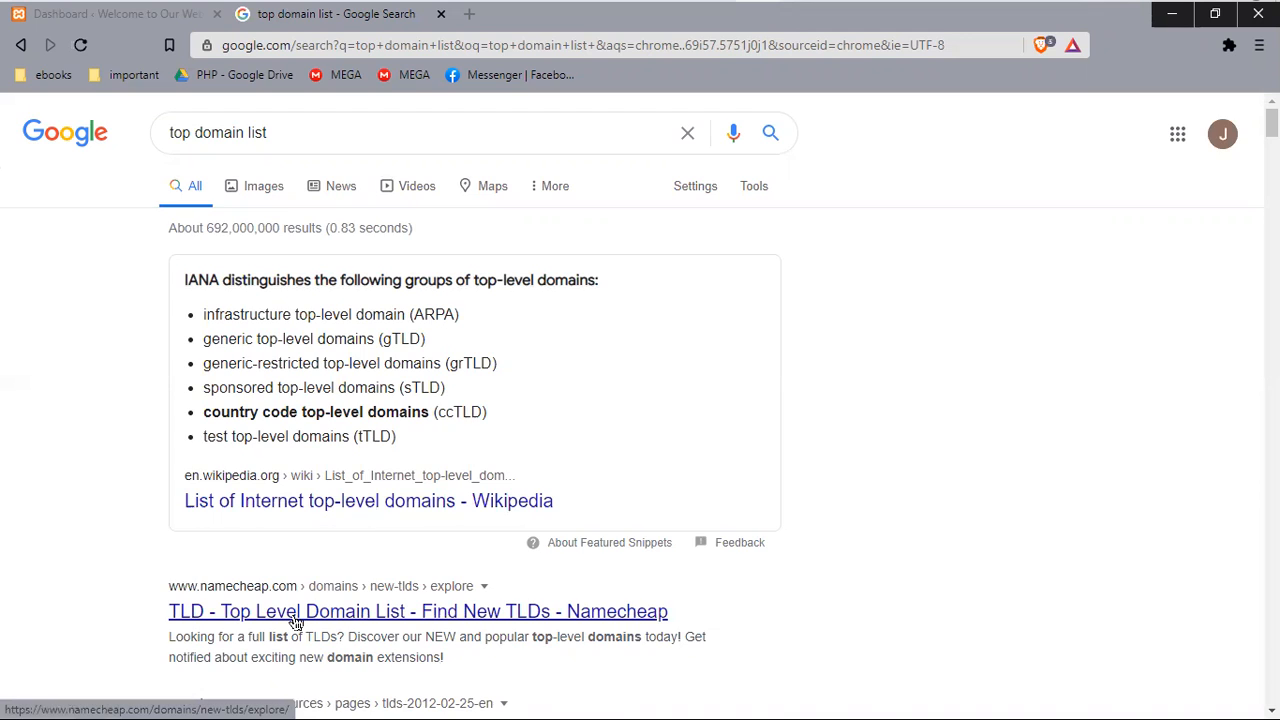
Step: Open the ICANN and Name.com domain list results in separate background tabs and switch to the Name.com page
scroll(296, 622, down, 4)
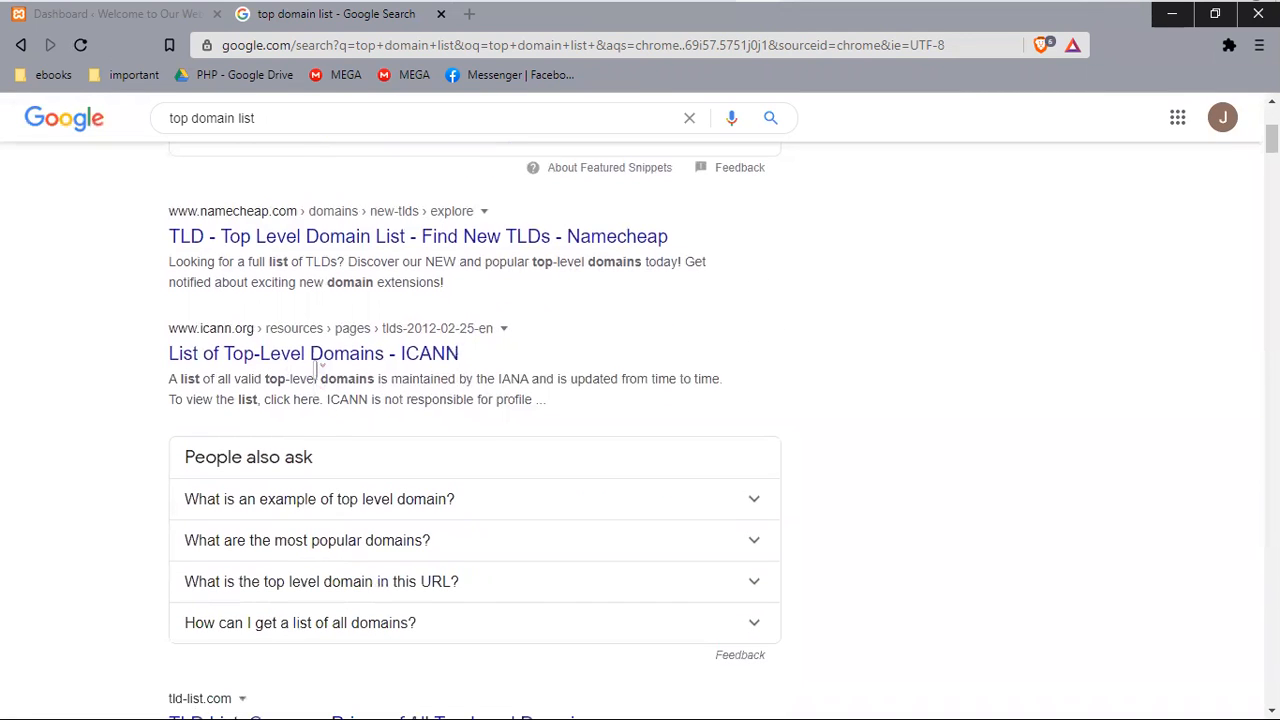
middle_click(322, 360)
scroll(320, 385, down, 5)
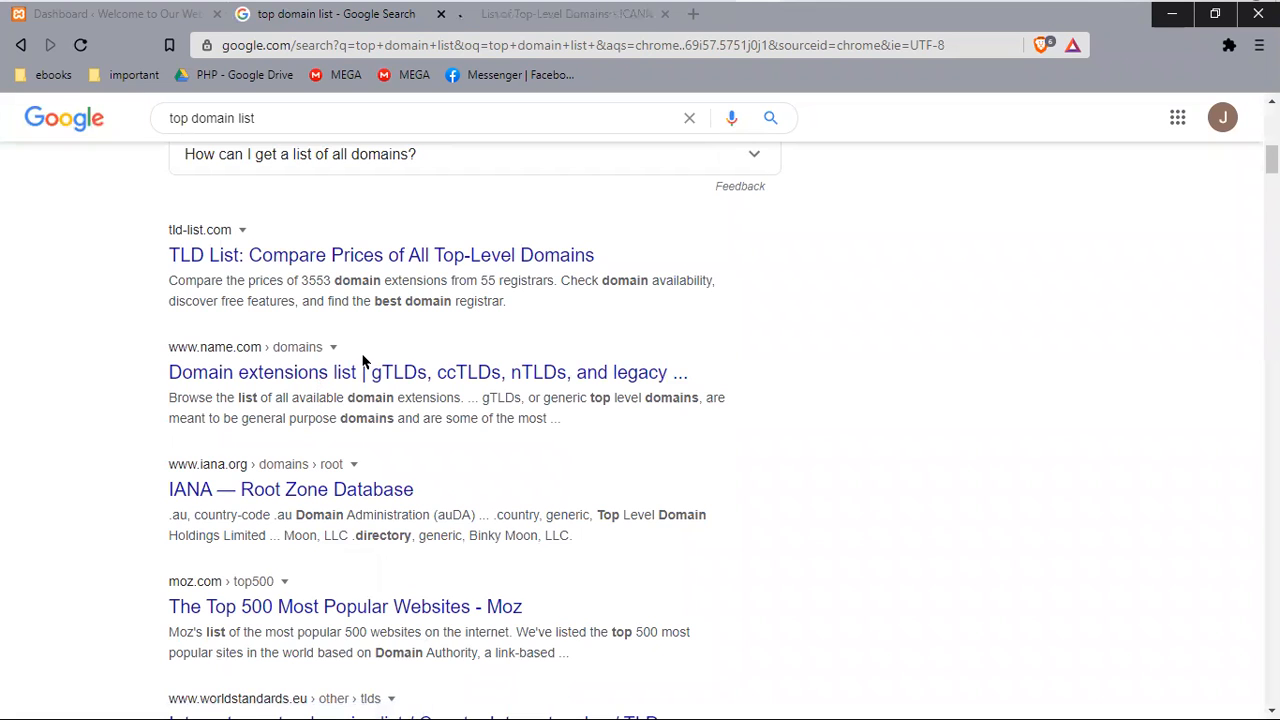
middle_click(352, 378)
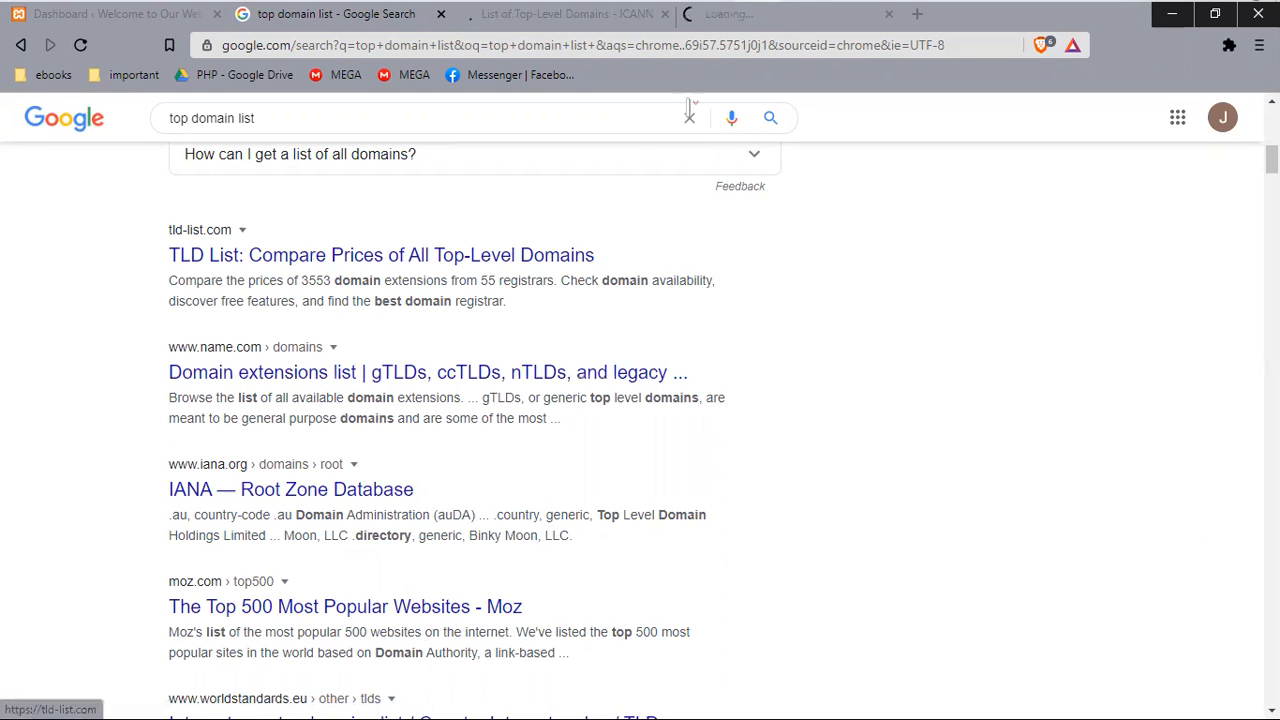
click(776, 18)
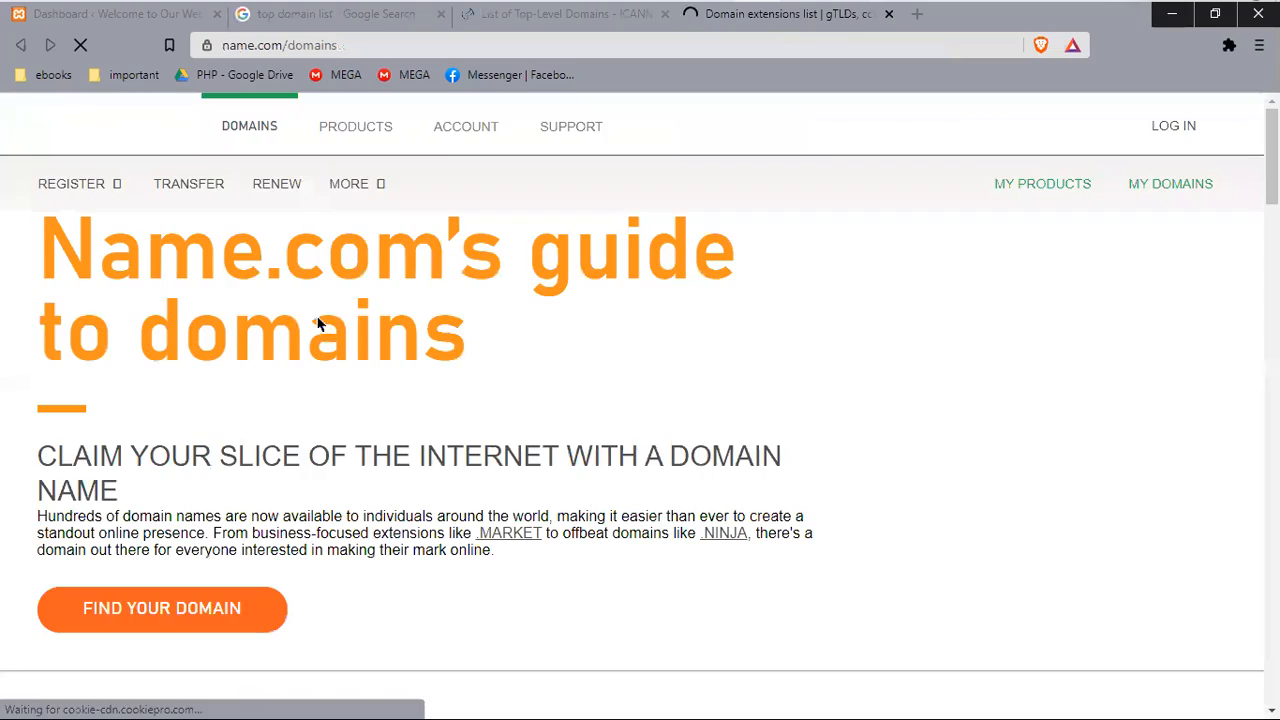
Step: Skim the Name.com domain guide and the ICANN List of Top-Level Domains page, closing each one after viewing
scroll(320, 330, down, 6)
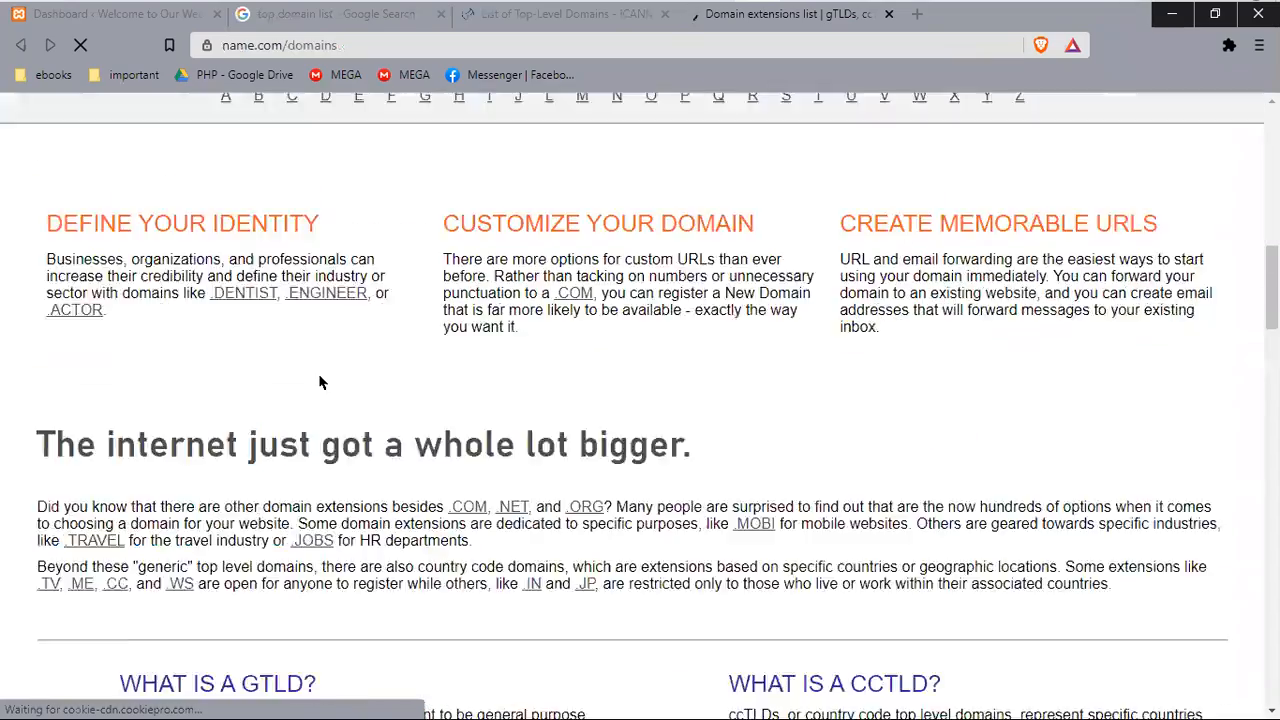
scroll(320, 382, down, 10)
scroll(320, 375, down, 2)
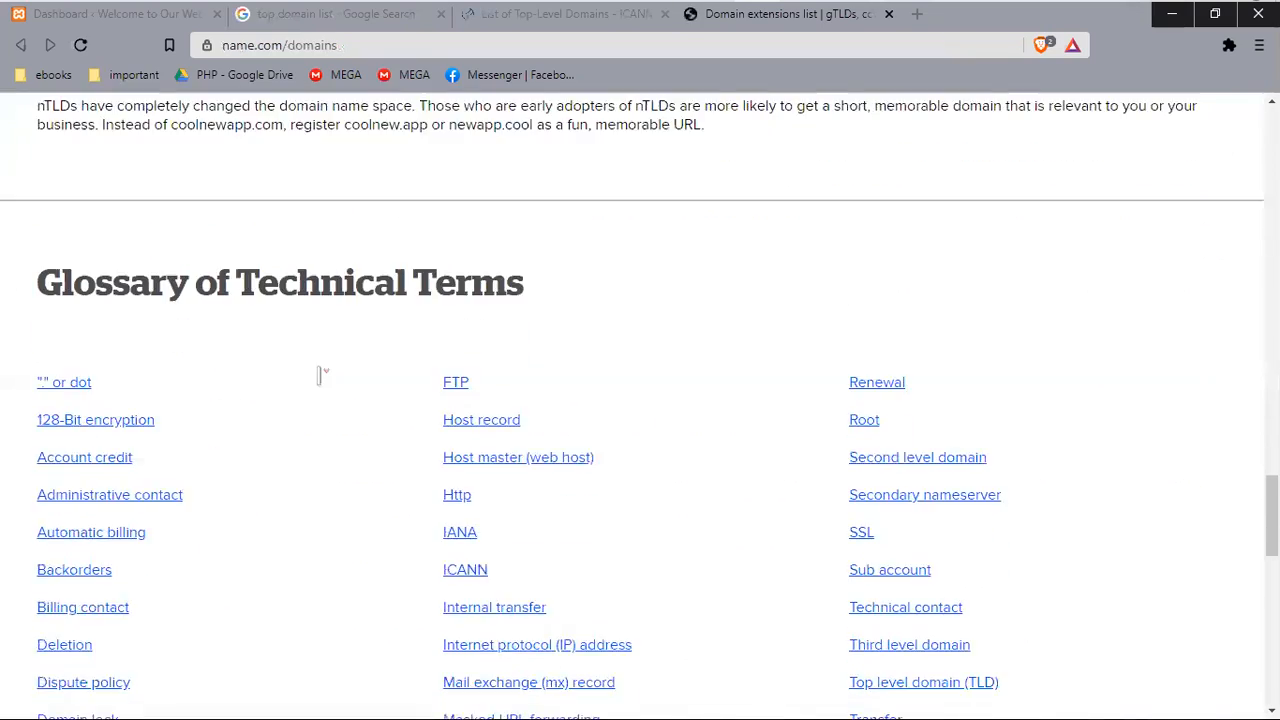
scroll(320, 382, down, 11)
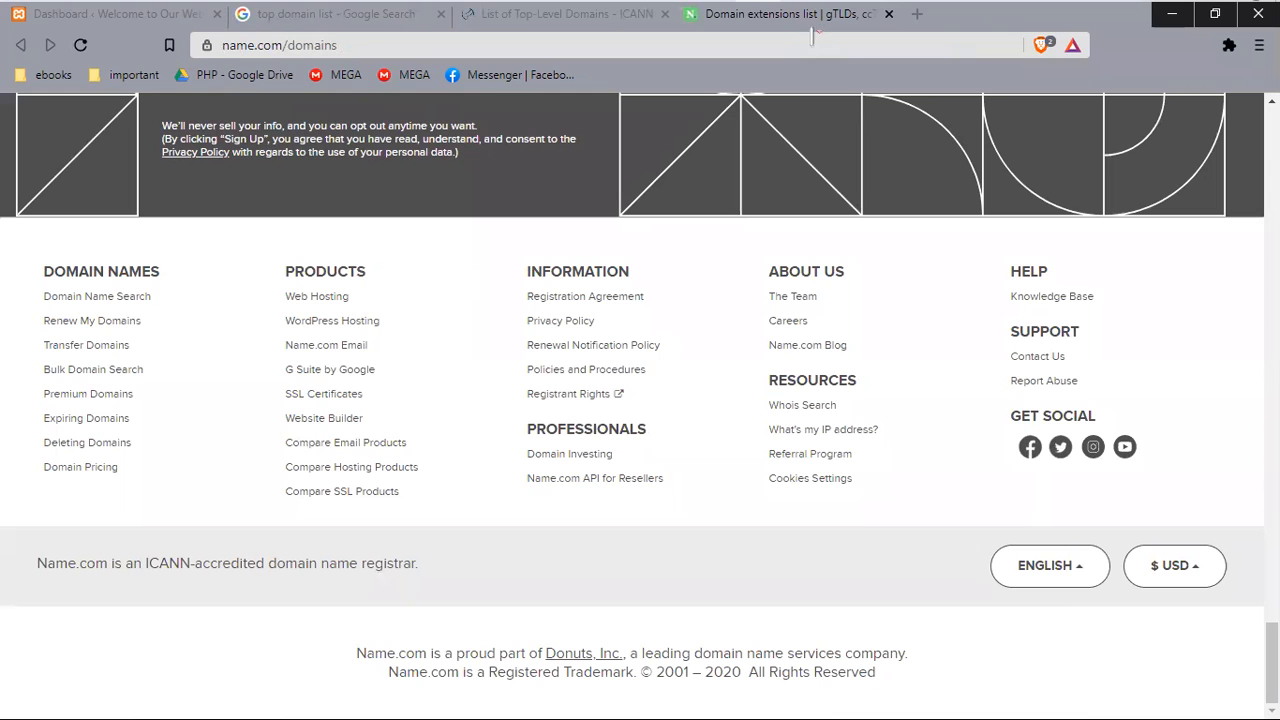
click(888, 14)
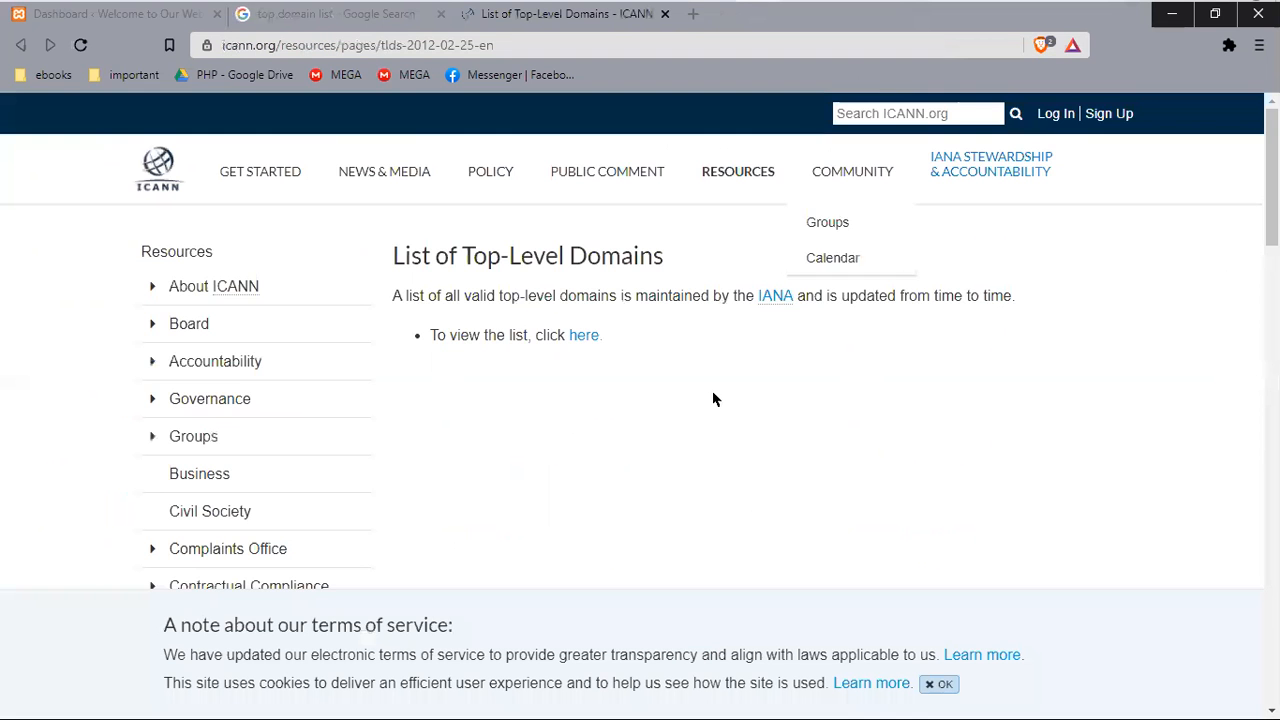
scroll(709, 403, down, 8)
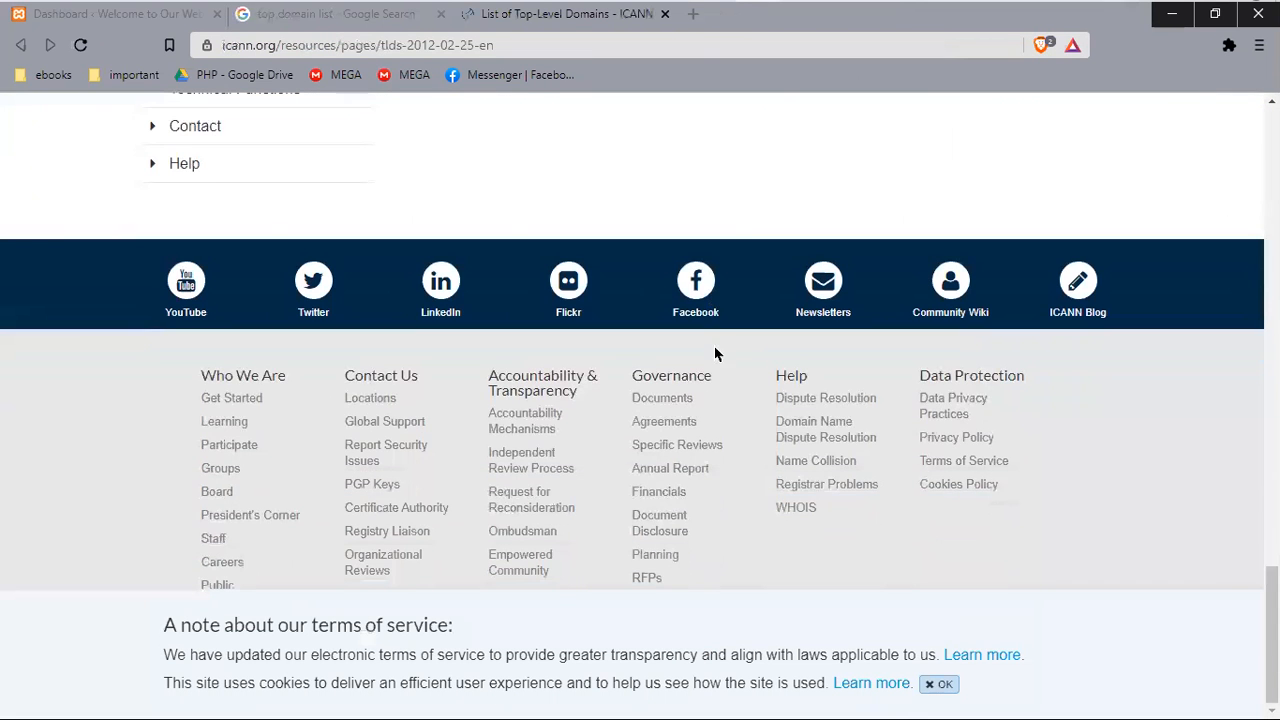
click(665, 14)
Step: Examine the Original top-level domains table in Wikipedia's List of Internet top-level domains, highlighting .com, its entity and .edu
scroll(664, 512, down, 2)
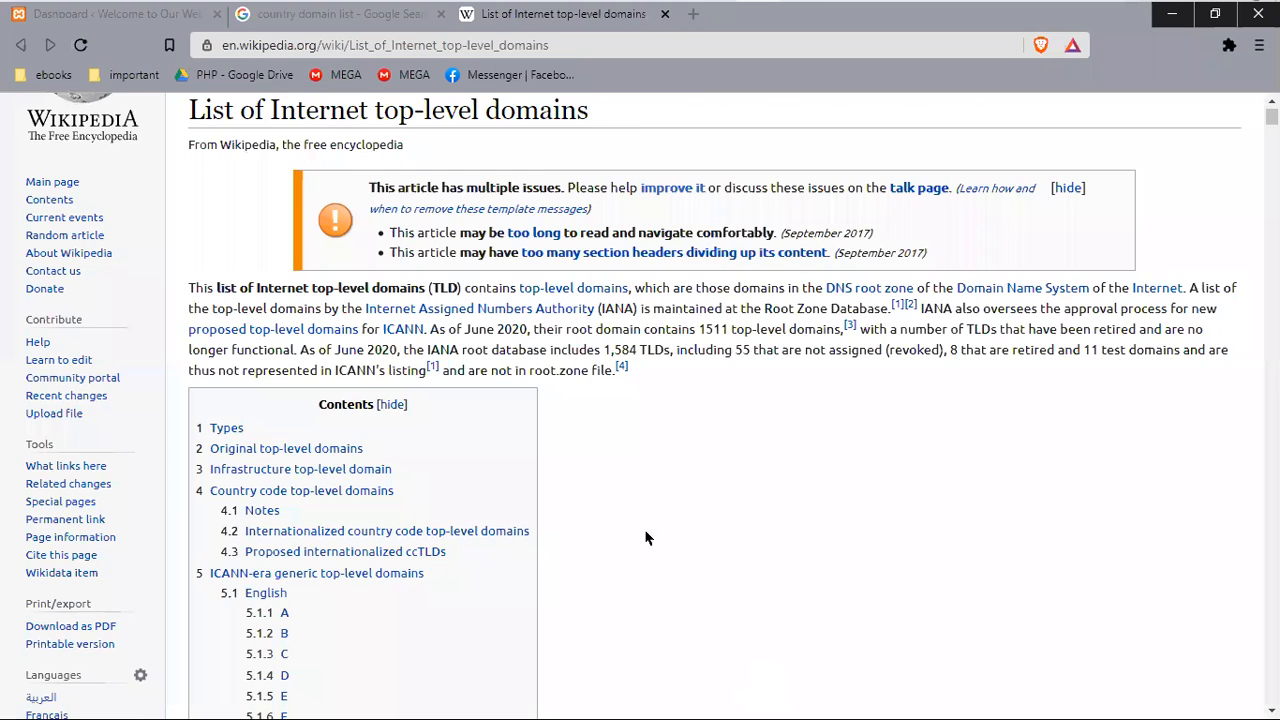
scroll(646, 534, down, 3)
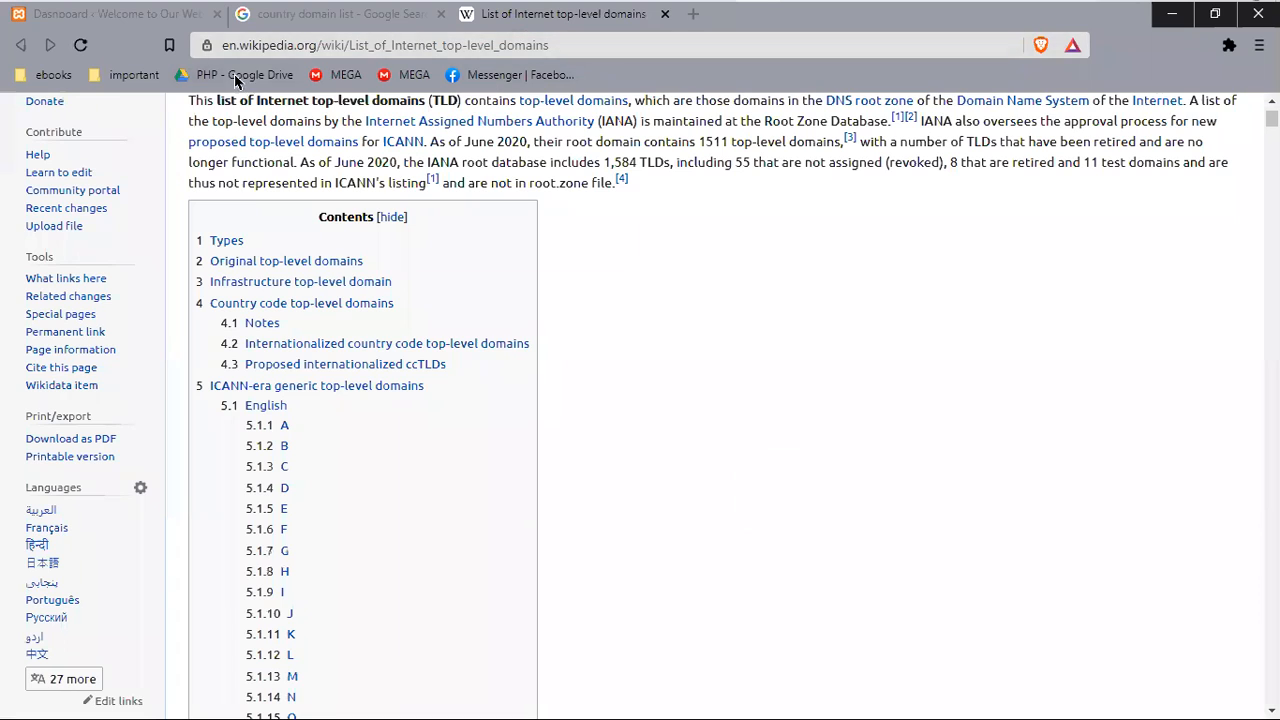
scroll(443, 566, down, 4)
scroll(443, 566, down, 10)
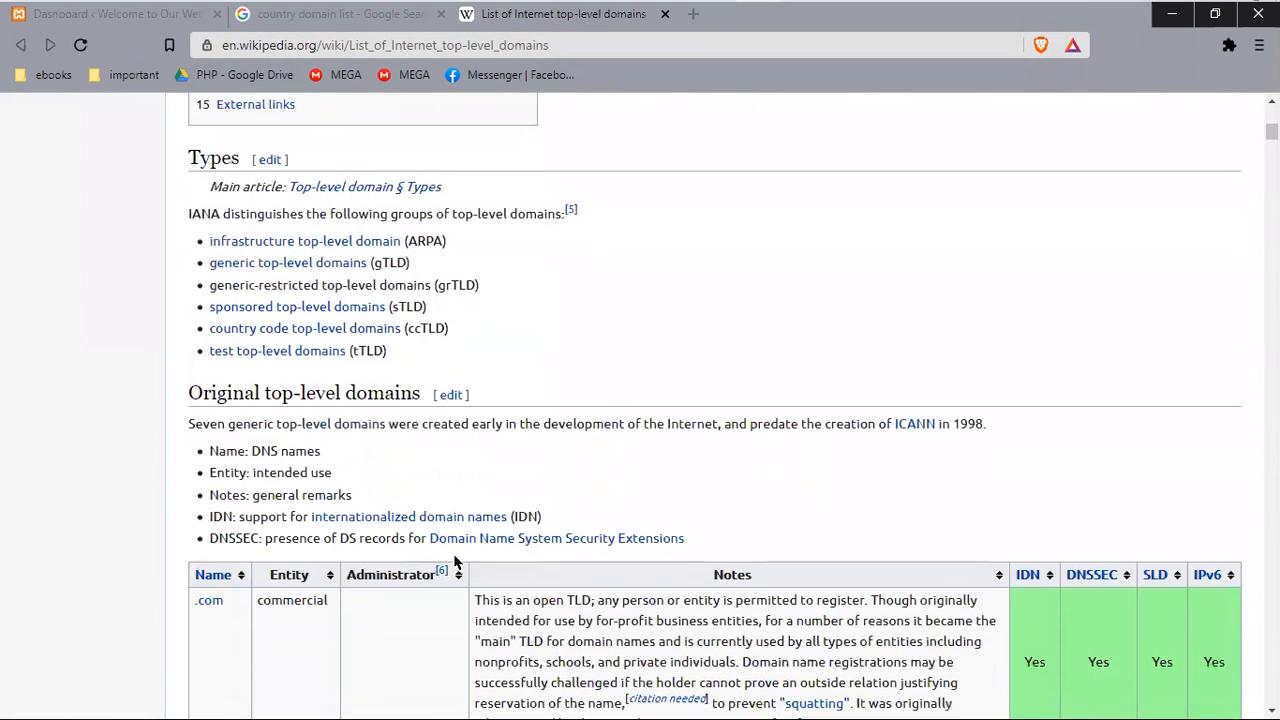
scroll(455, 565, down, 3)
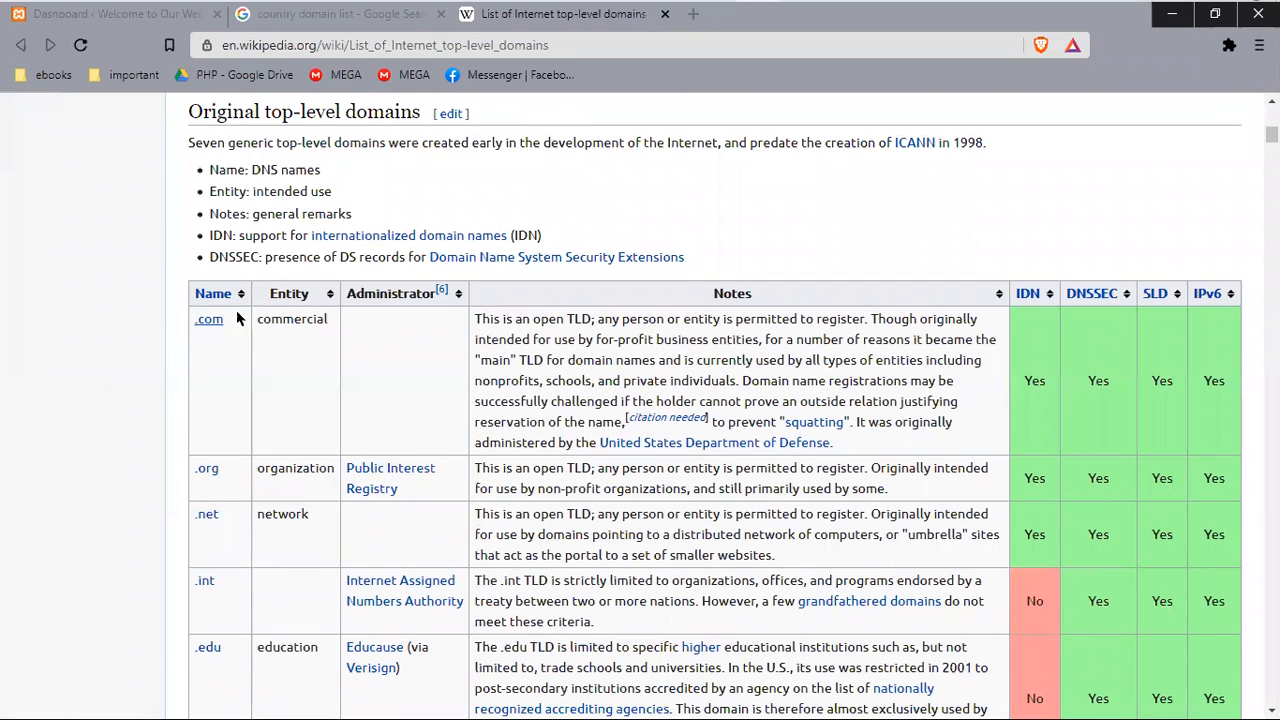
drag(237, 318, 195, 320)
drag(337, 321, 261, 320)
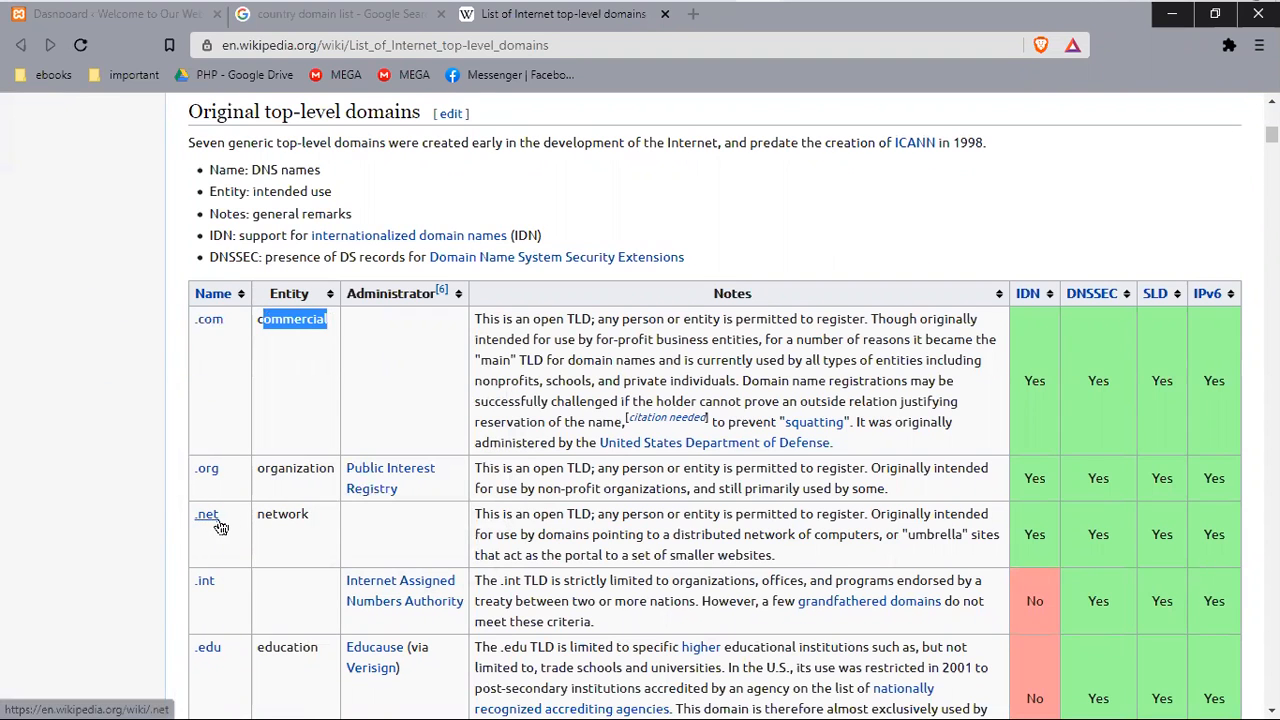
scroll(266, 514, down, 2)
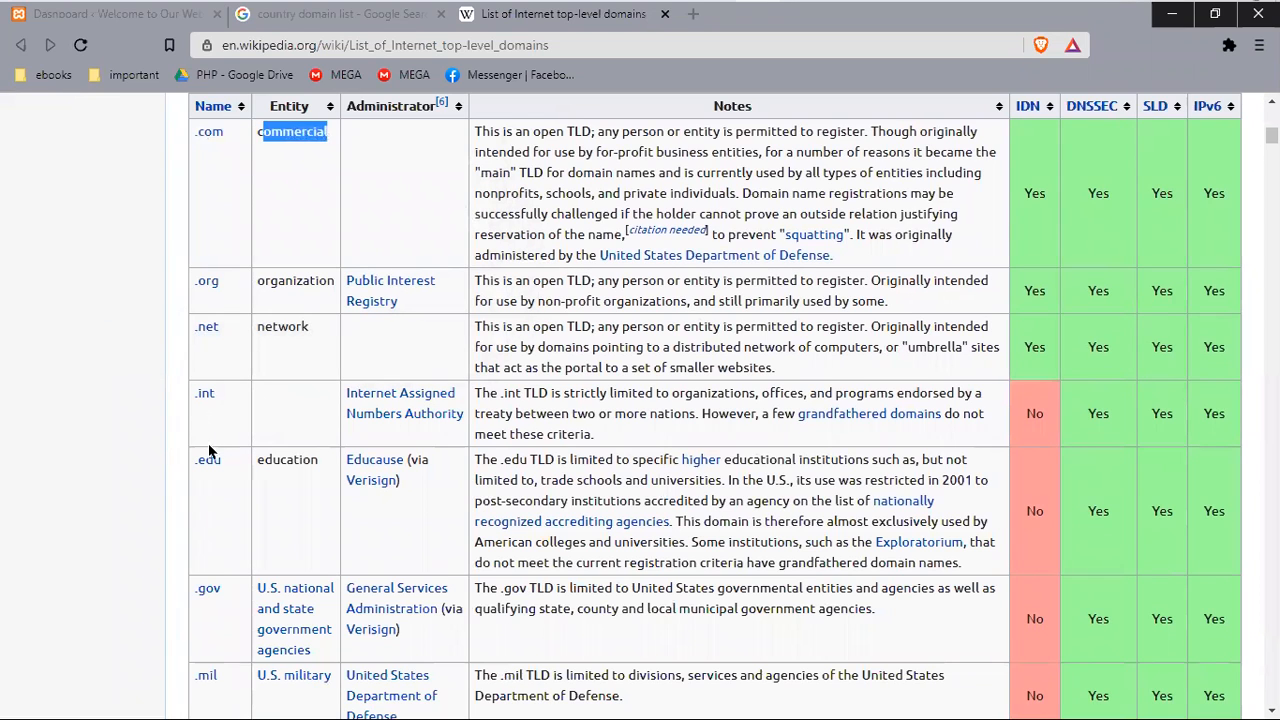
drag(235, 472, 193, 462)
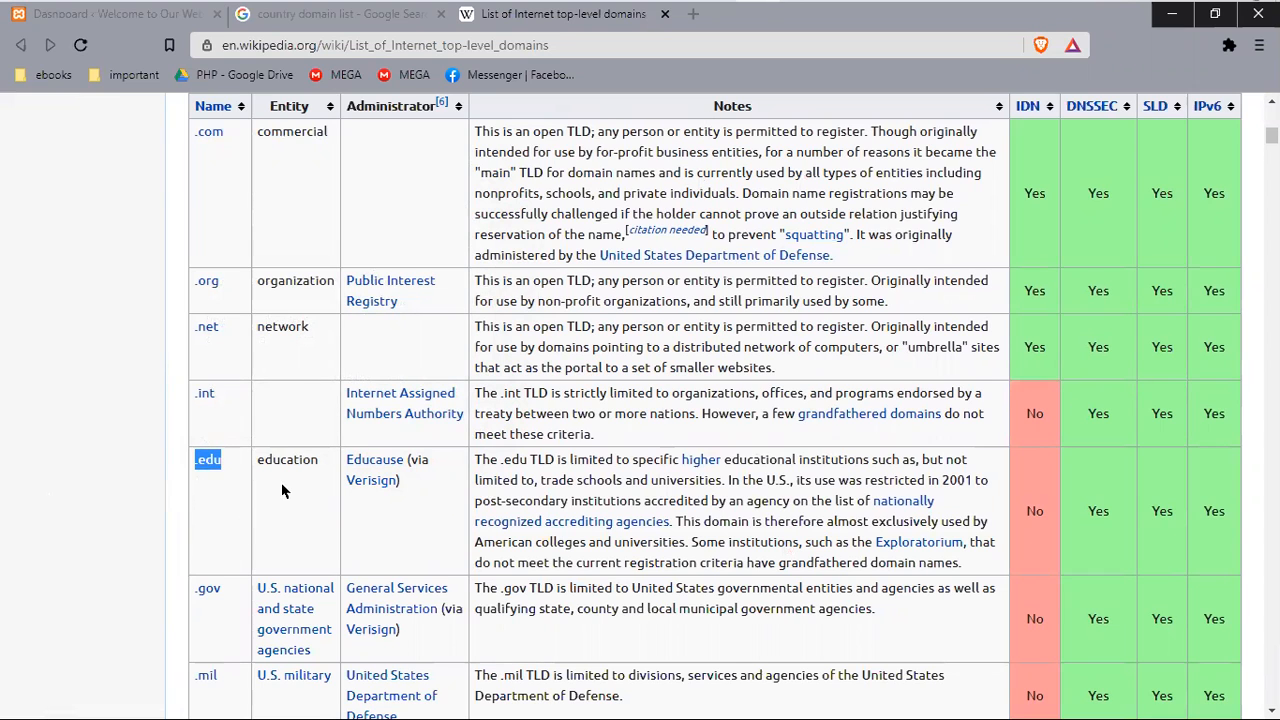
scroll(281, 482, down, 3)
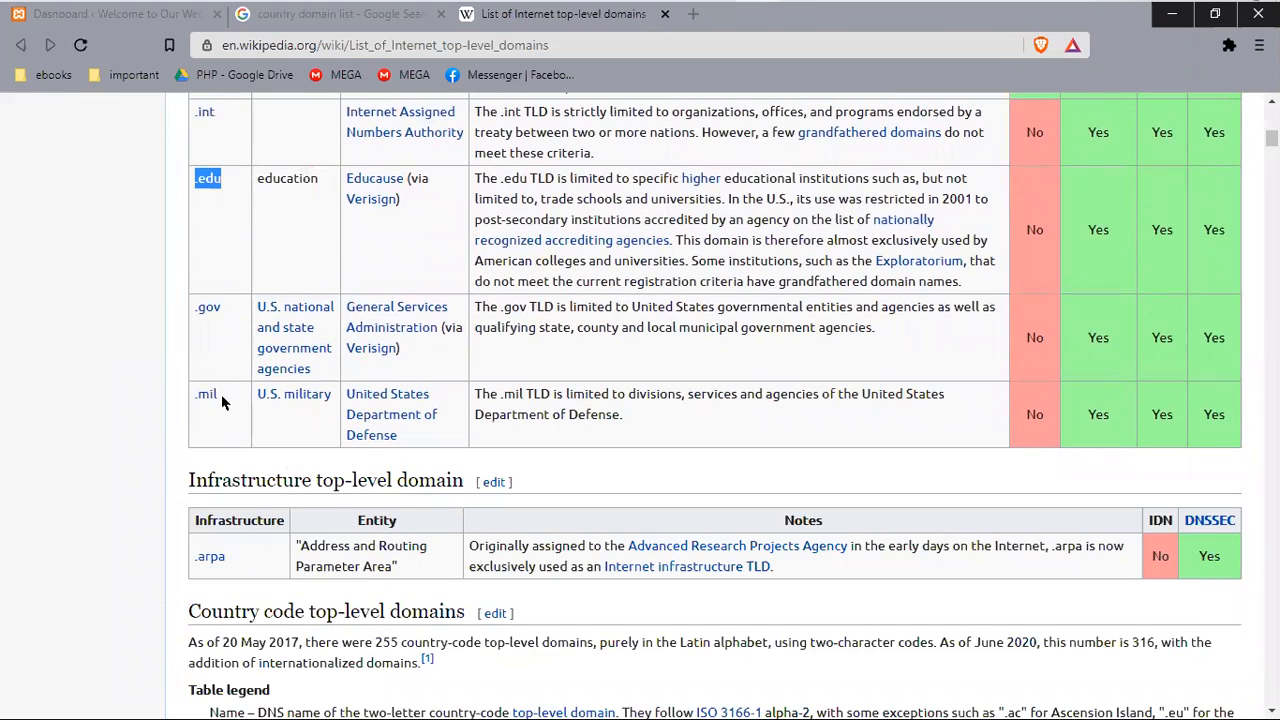
Step: Look through the country-code top-level domains table from .ac onward, checking which country each domain belongs to
scroll(221, 394, down, 7)
scroll(244, 300, down, 2)
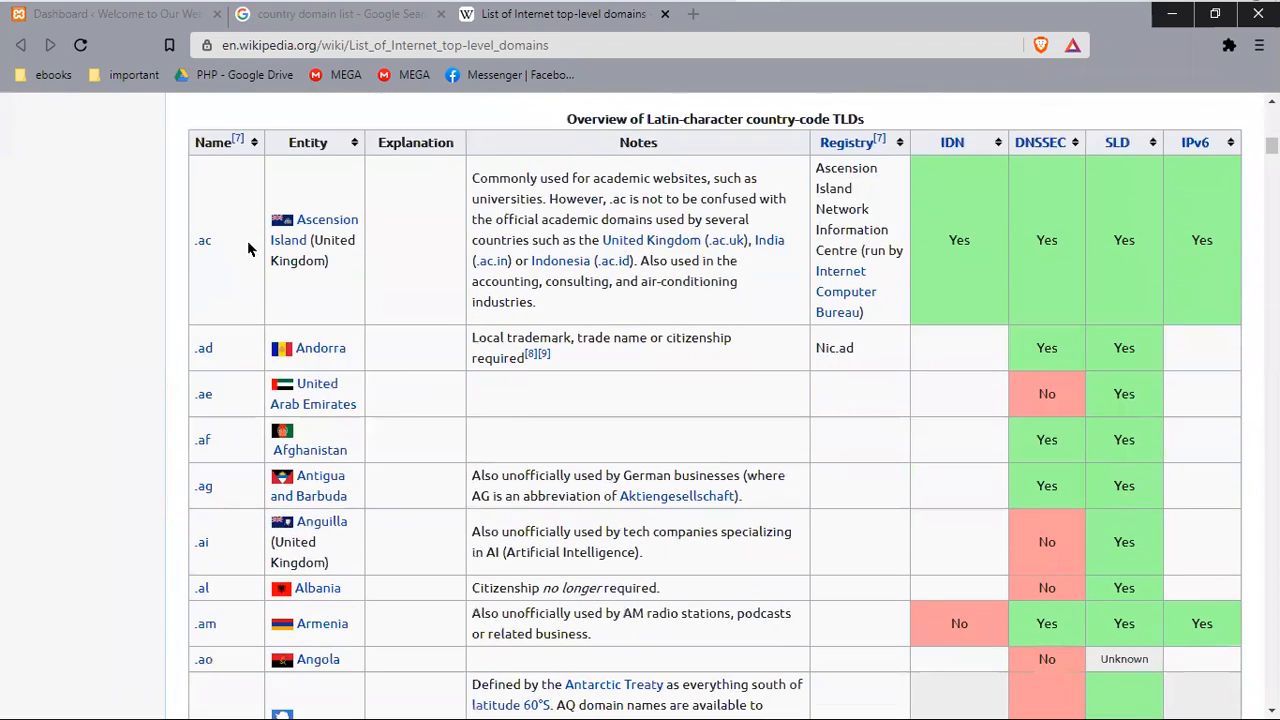
scroll(220, 620, down, 1)
scroll(213, 632, down, 3)
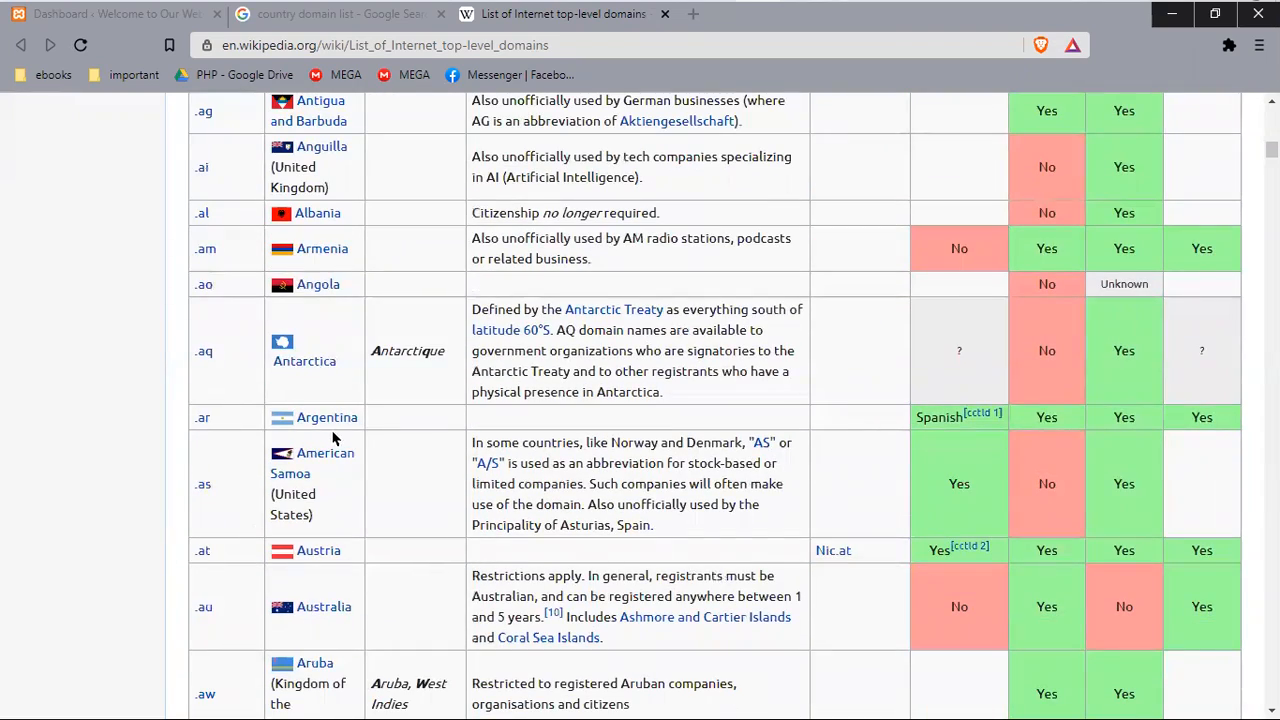
scroll(333, 438, down, 10)
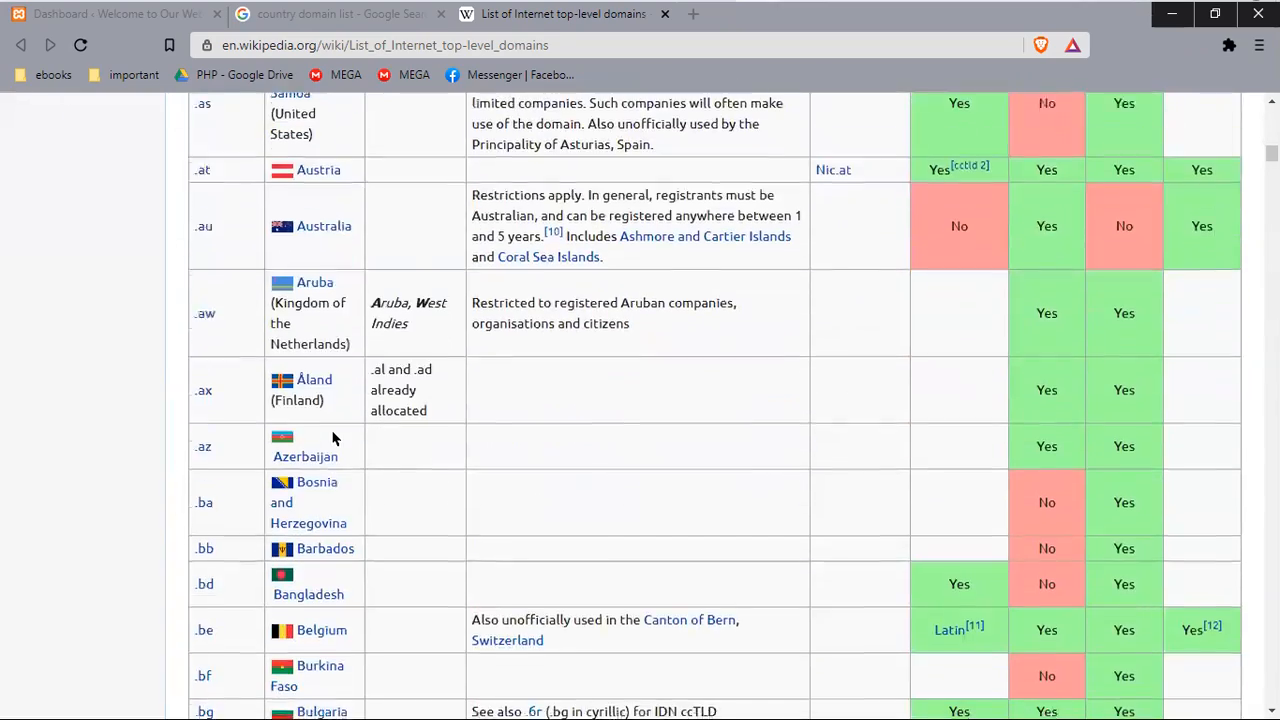
scroll(336, 425, down, 20)
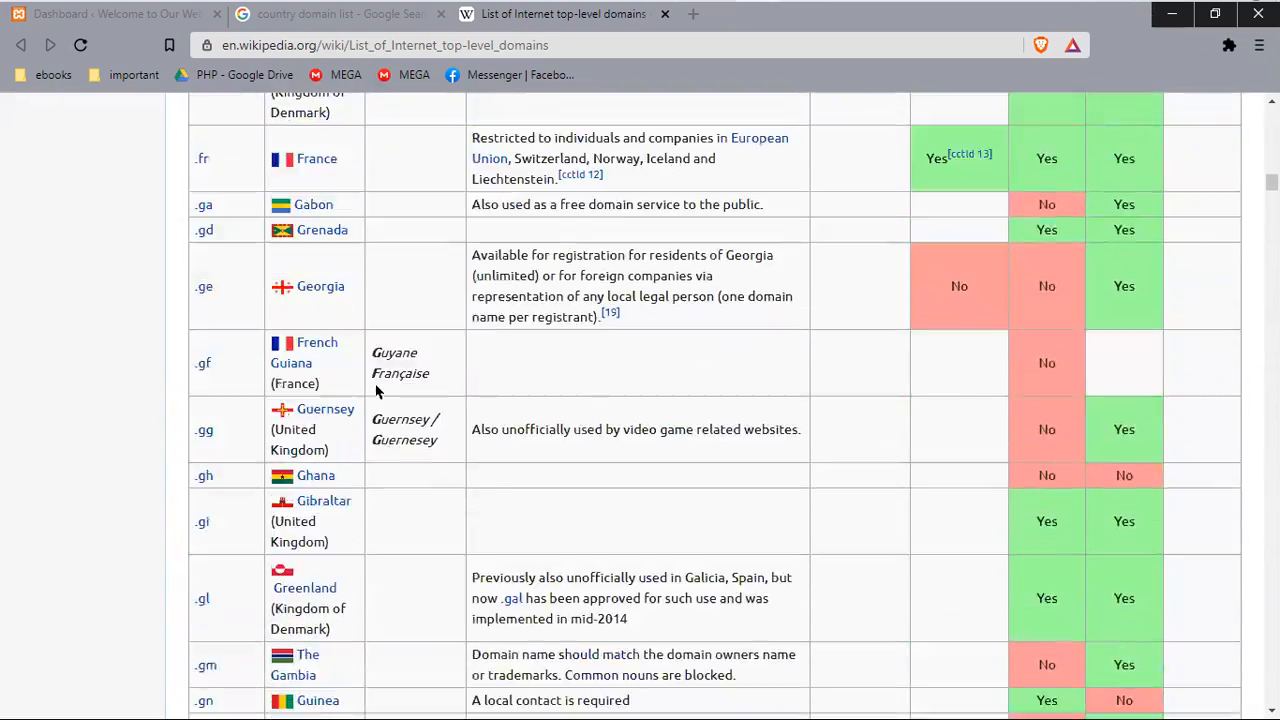
scroll(375, 395, down, 6)
Step: Return to the Original top-level domains table, review its entries from .com to .mil and highlight .com
drag(1271, 196, 1271, 110)
scroll(270, 450, down, 6)
scroll(285, 425, down, 12)
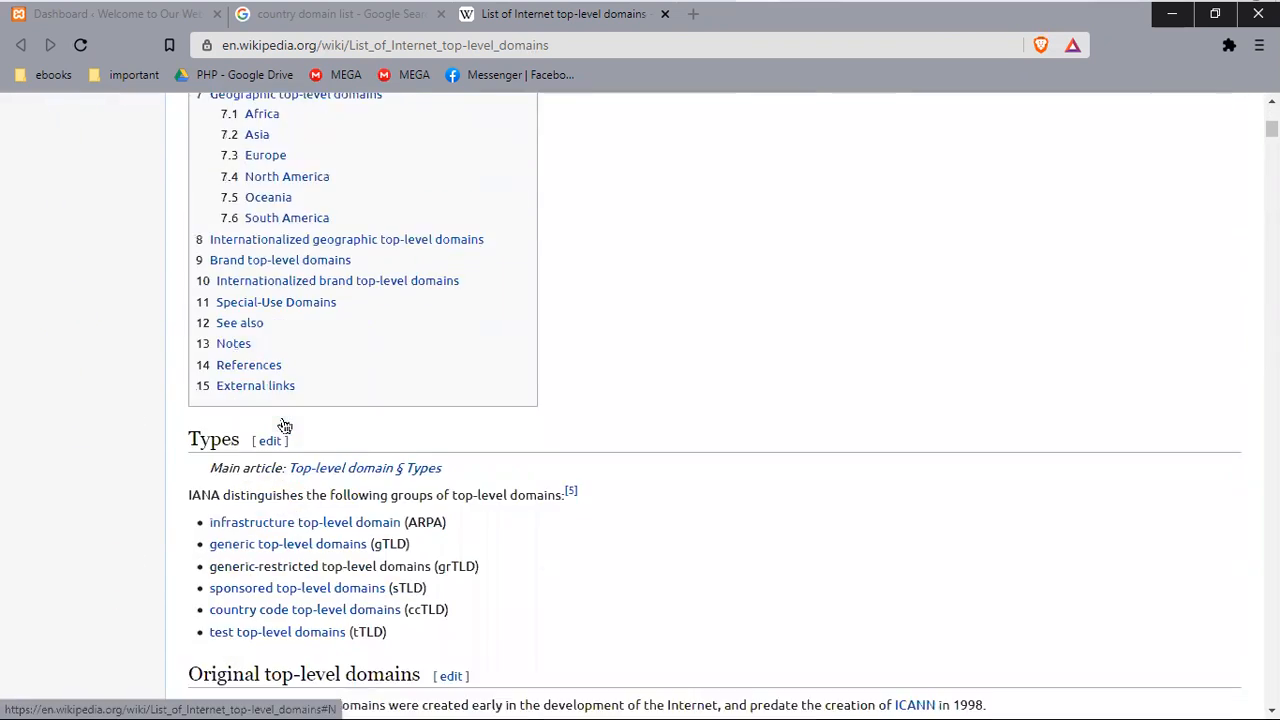
scroll(212, 540, down, 2)
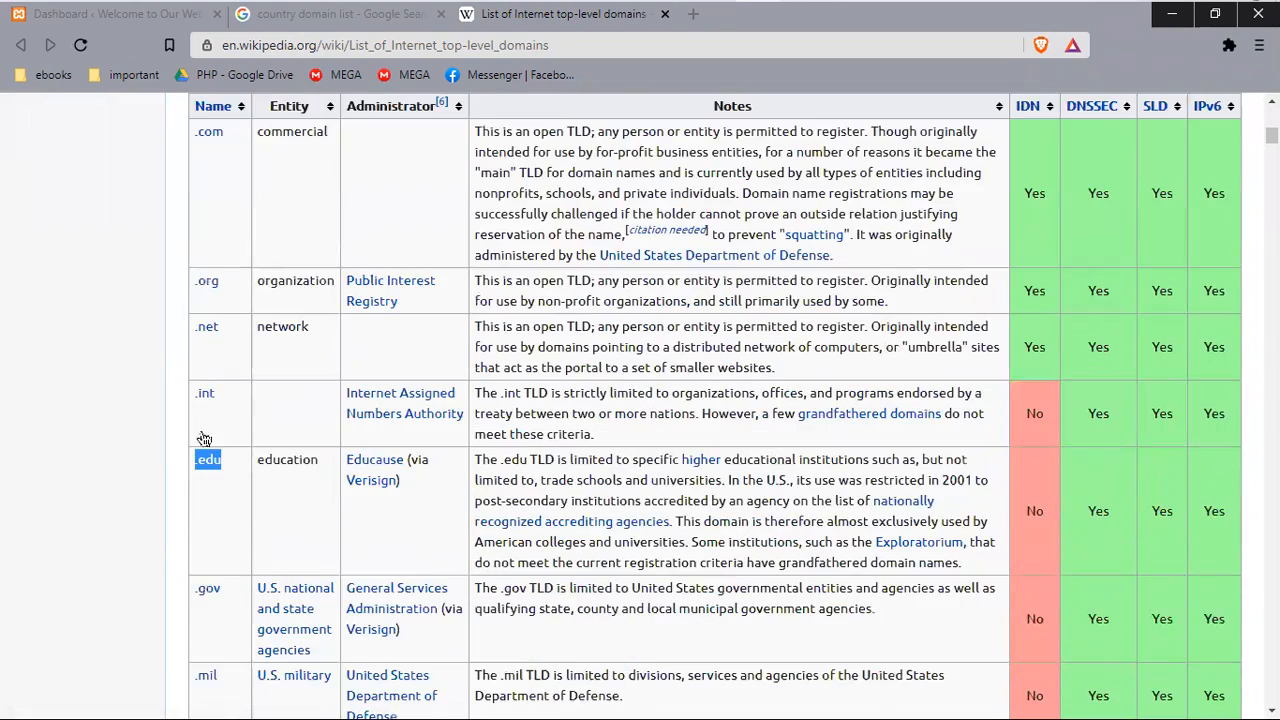
scroll(172, 317, up, 1)
click(211, 277)
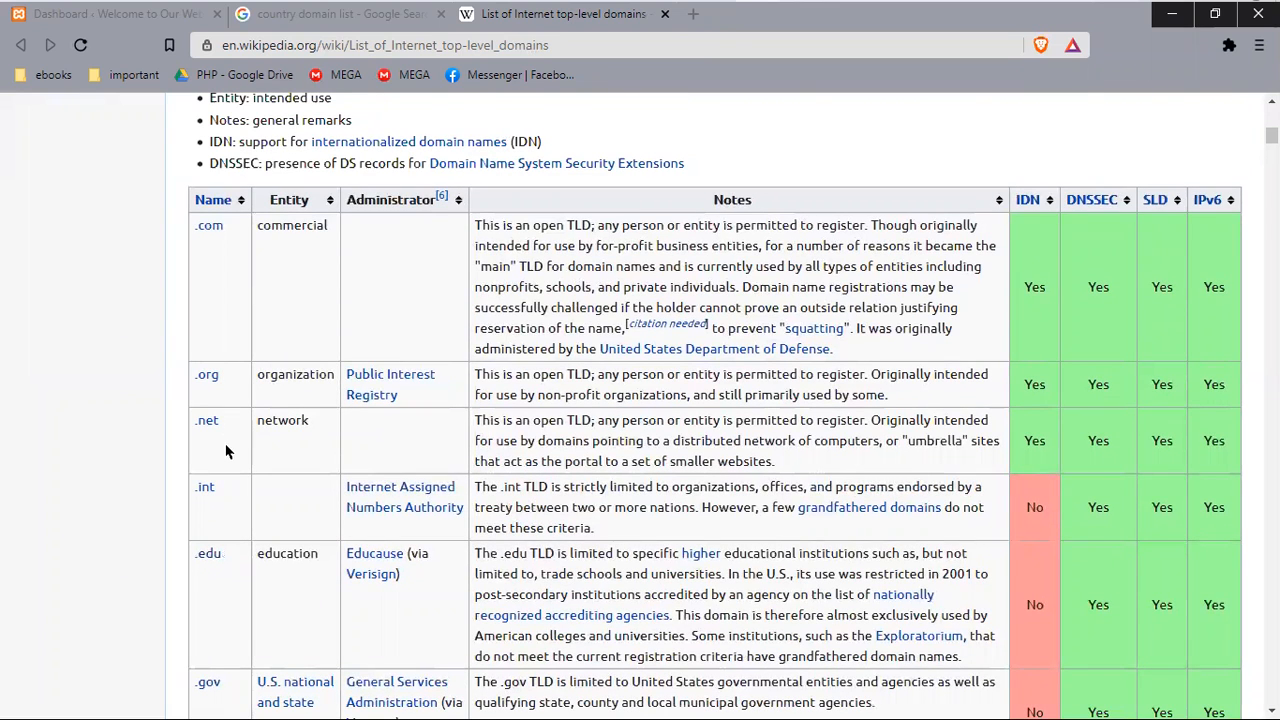
scroll(242, 516, down, 3)
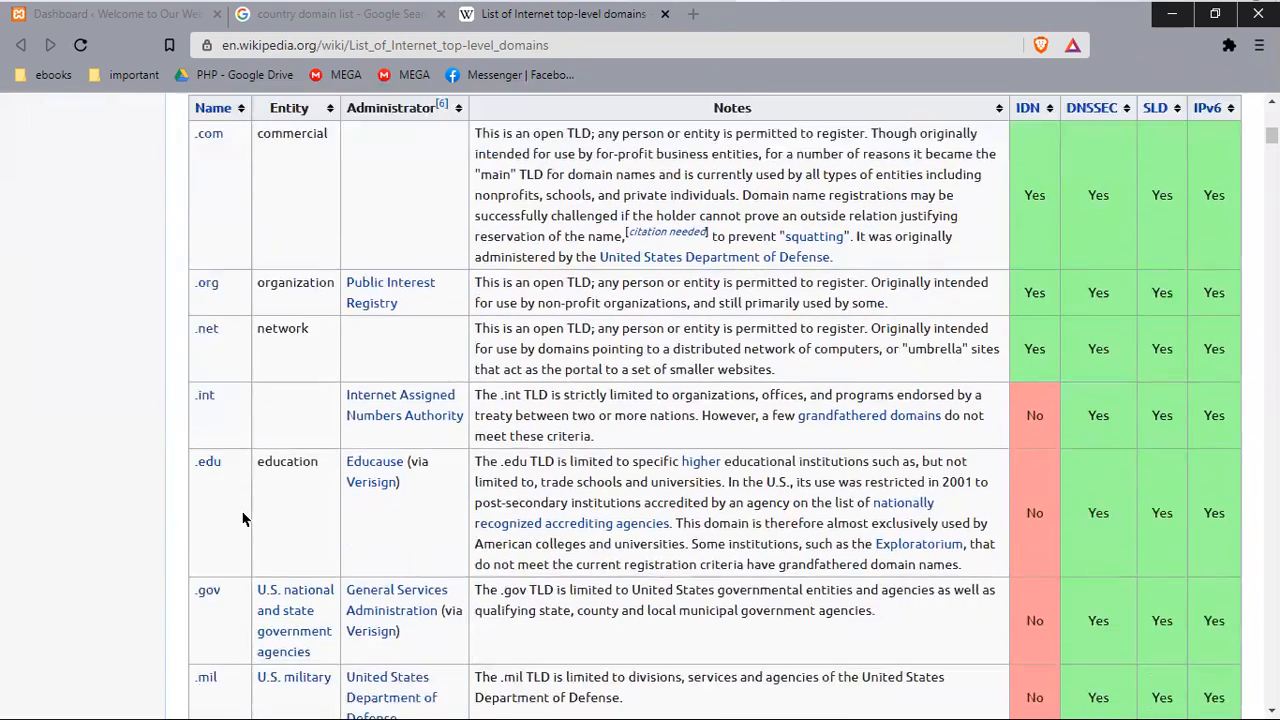
scroll(242, 516, up, 2)
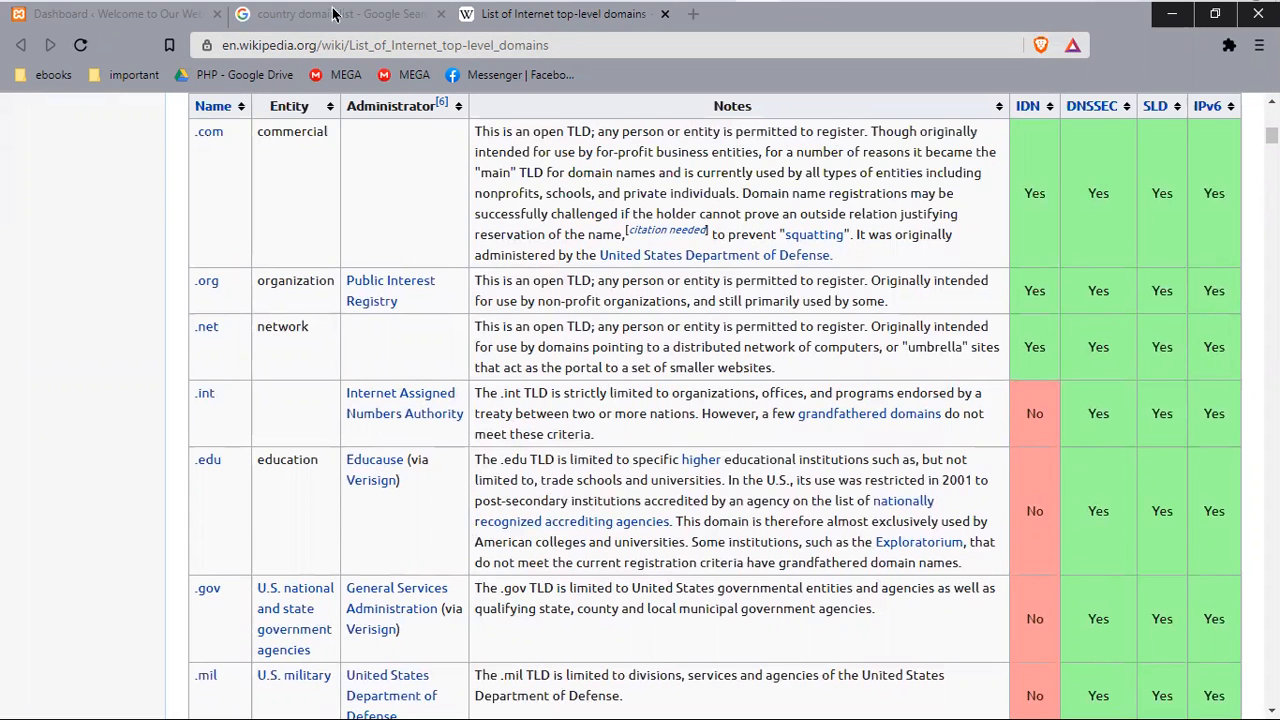
drag(225, 131, 190, 132)
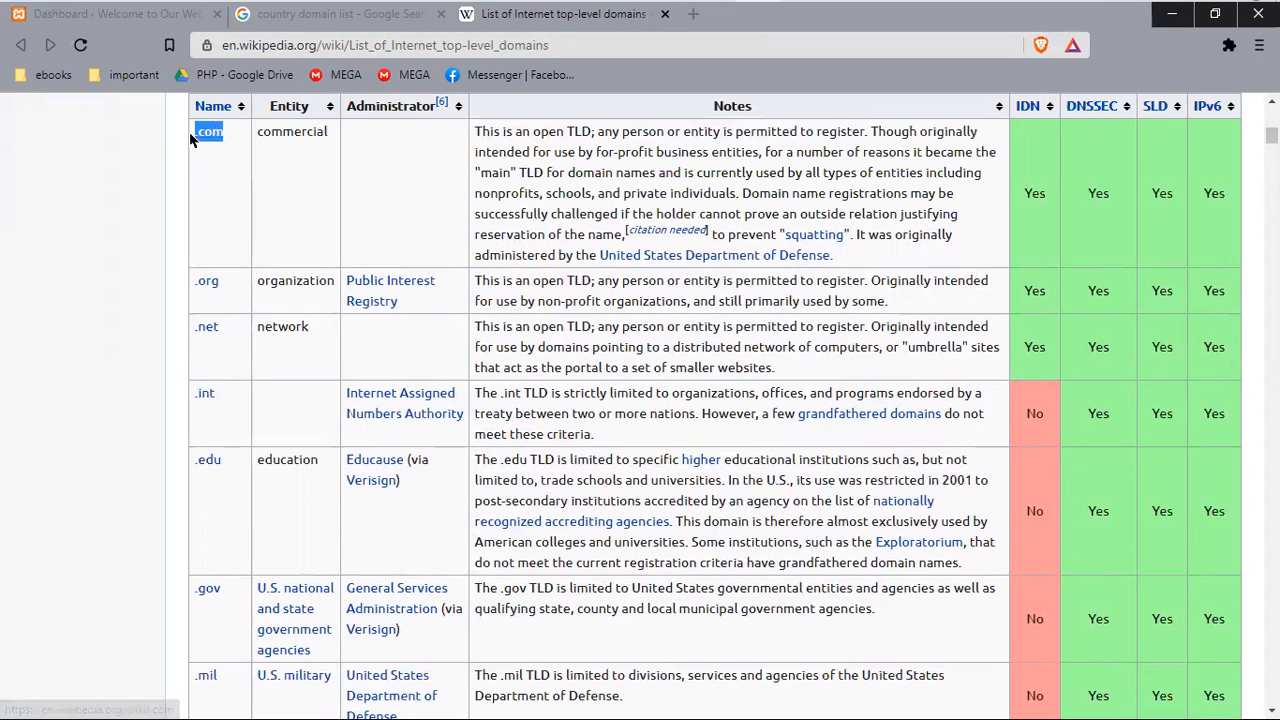
scroll(475, 150, up, 2)
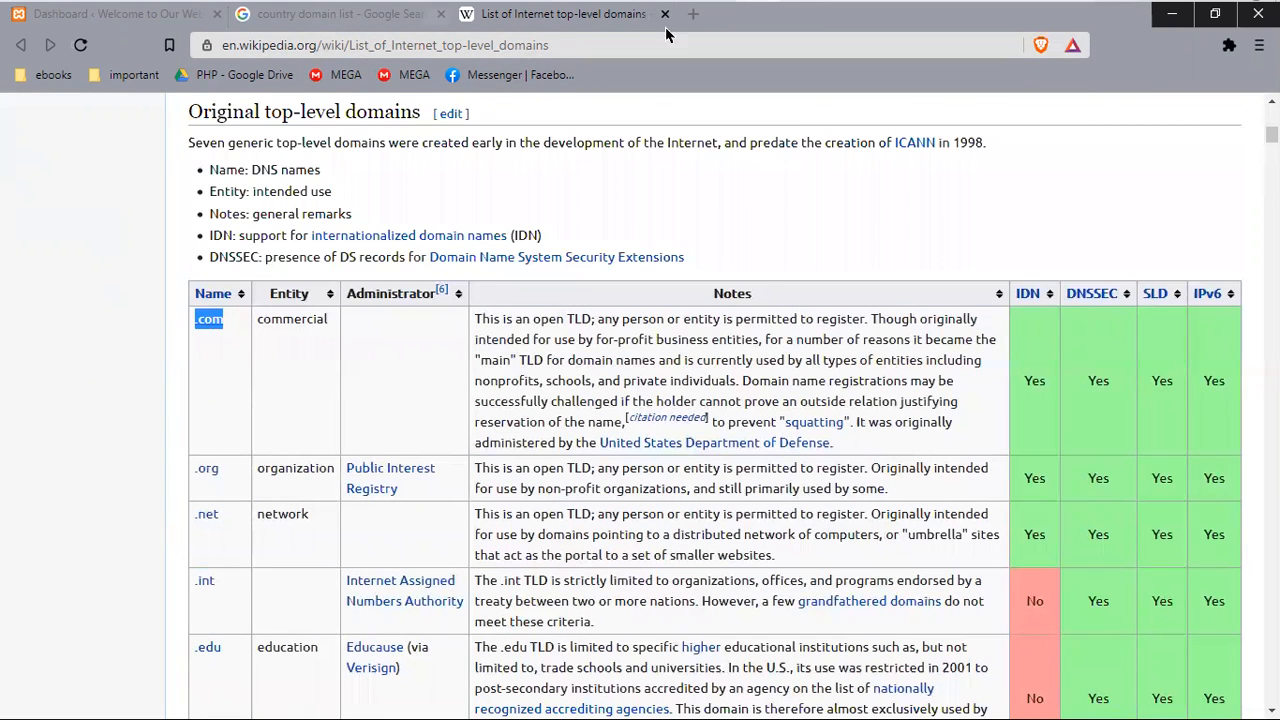
Step: Open google.com in a new browser tab, highlighting the .com ending of the address before loading it
click(692, 14)
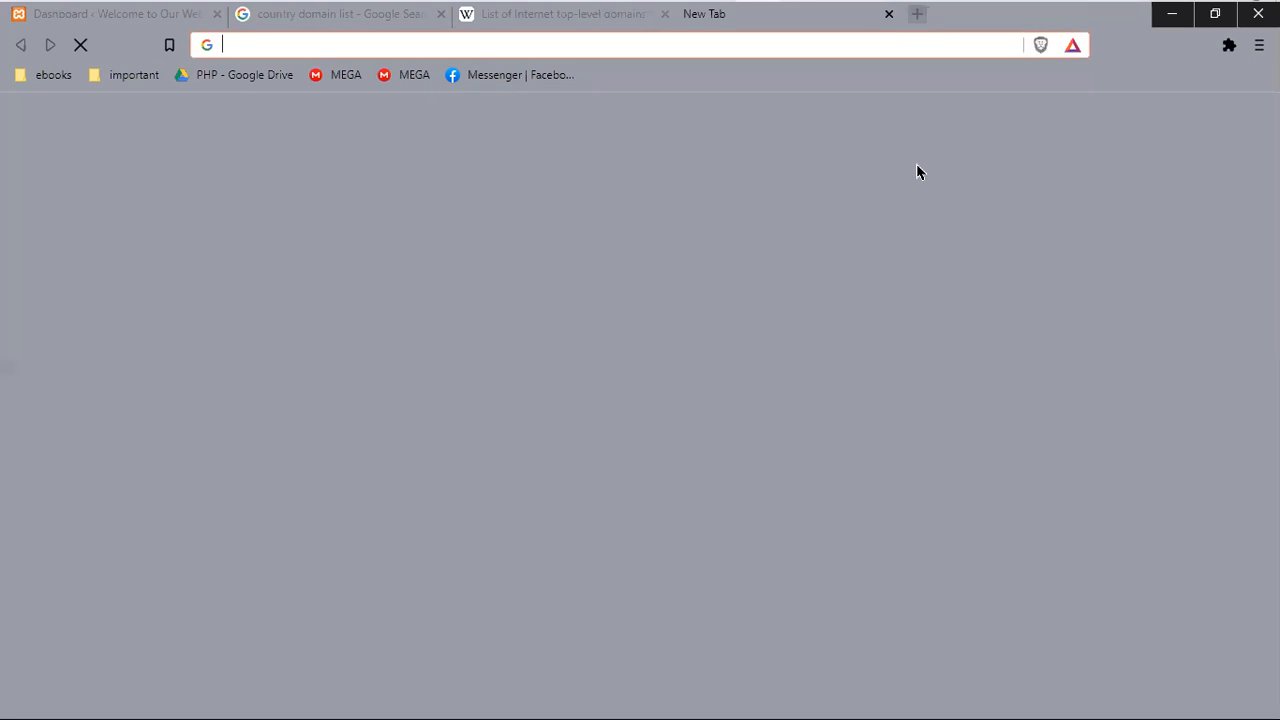
text(googl)
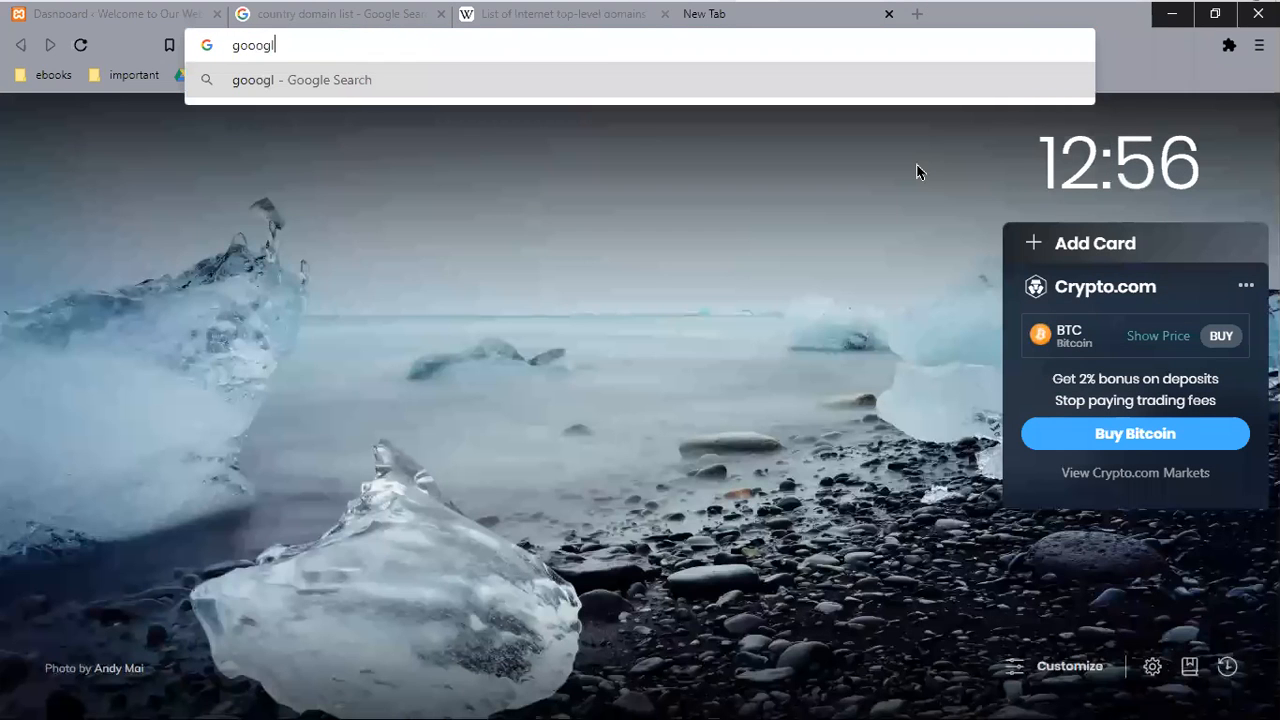
key(BackSpace)
key(BackSpace)
text(gle.com)
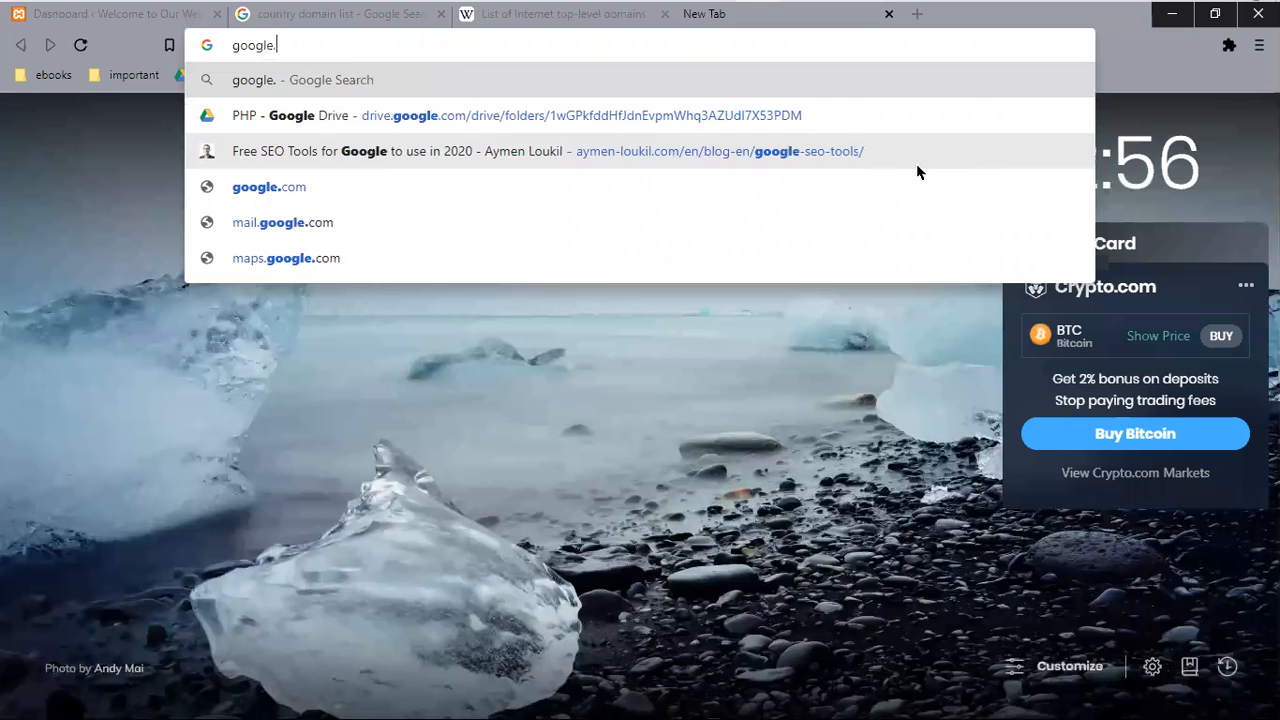
drag(337, 45, 273, 46)
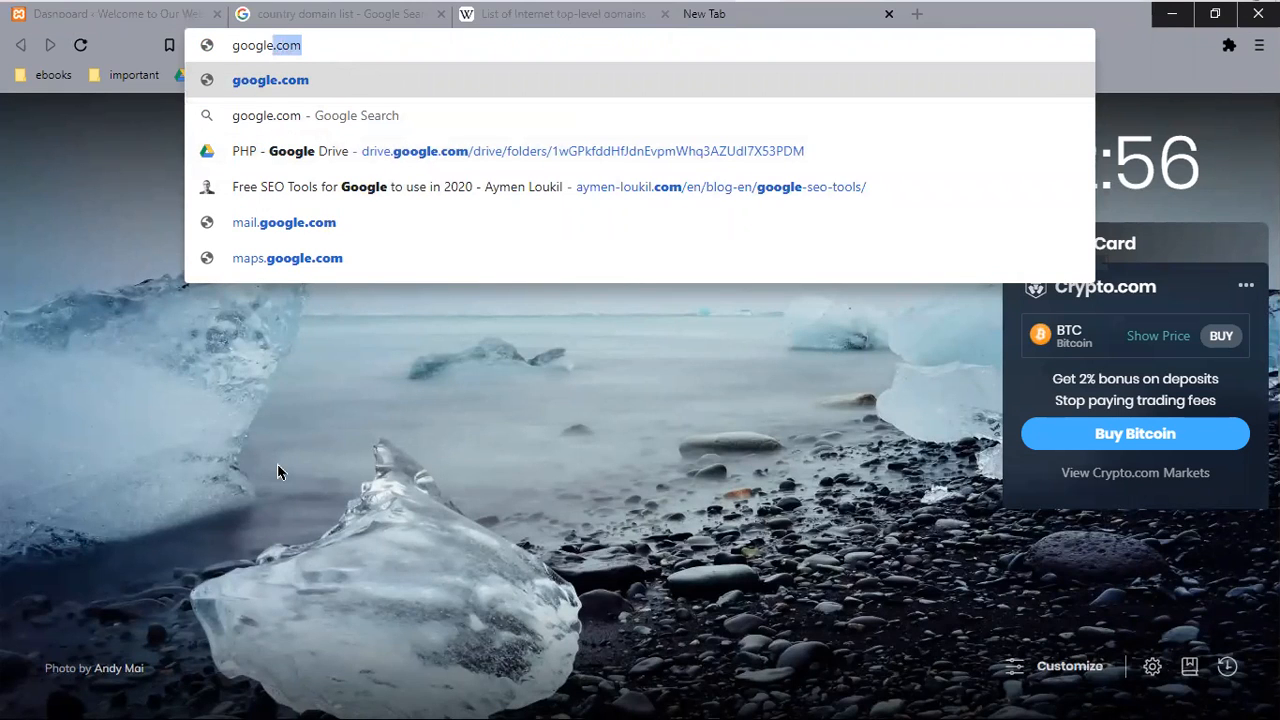
key(Return)
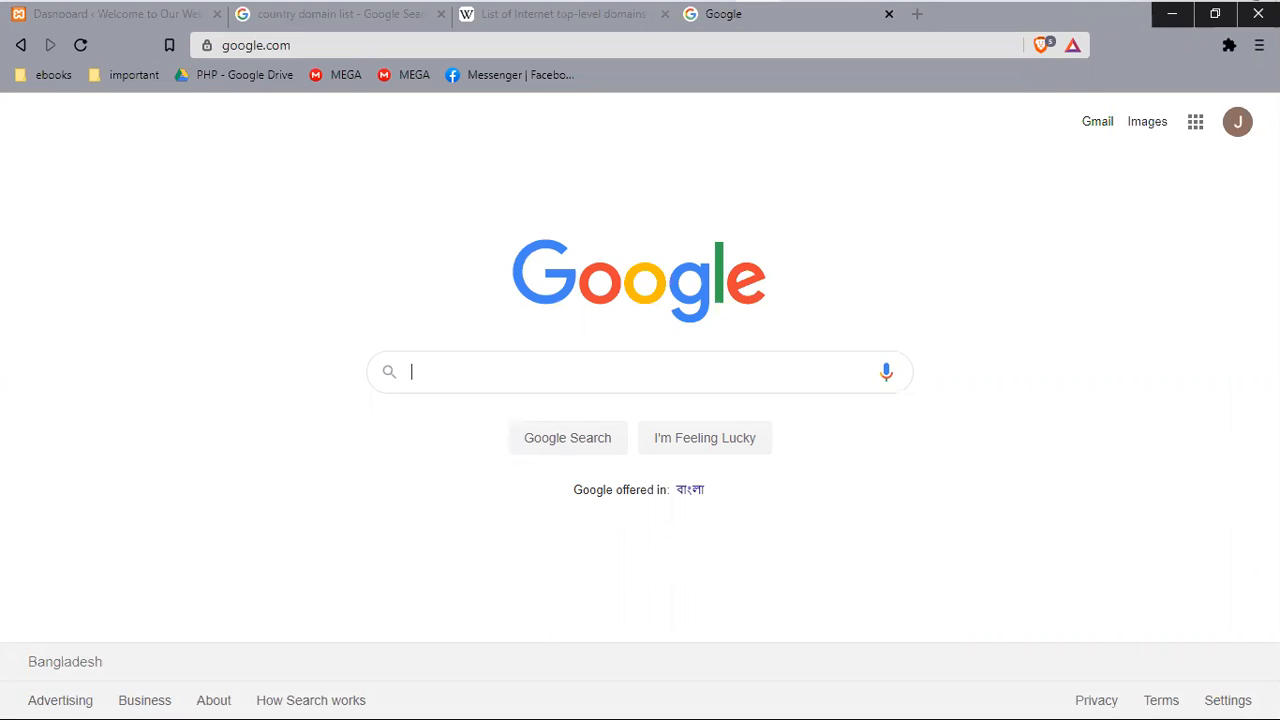
Step: Examine the parts of Google's web address by highlighting https, www, google and com one after another
drag(305, 45, 184, 64)
click(216, 345)
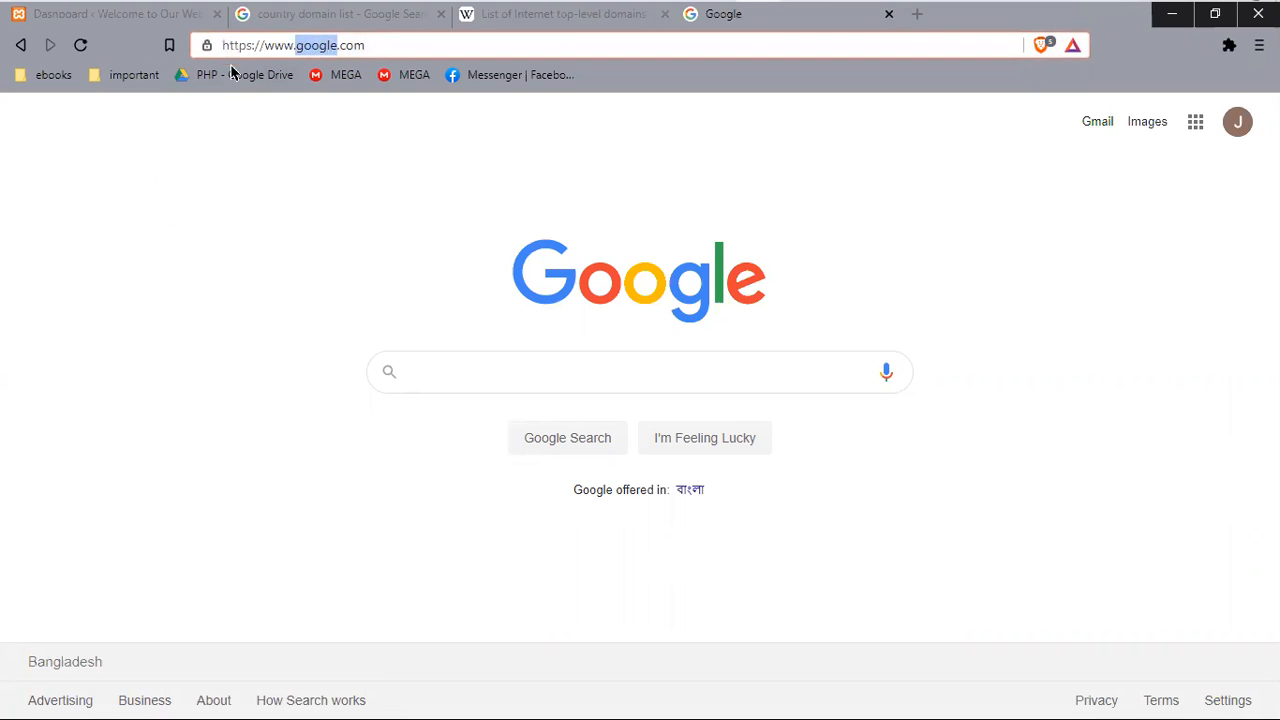
drag(221, 46, 254, 48)
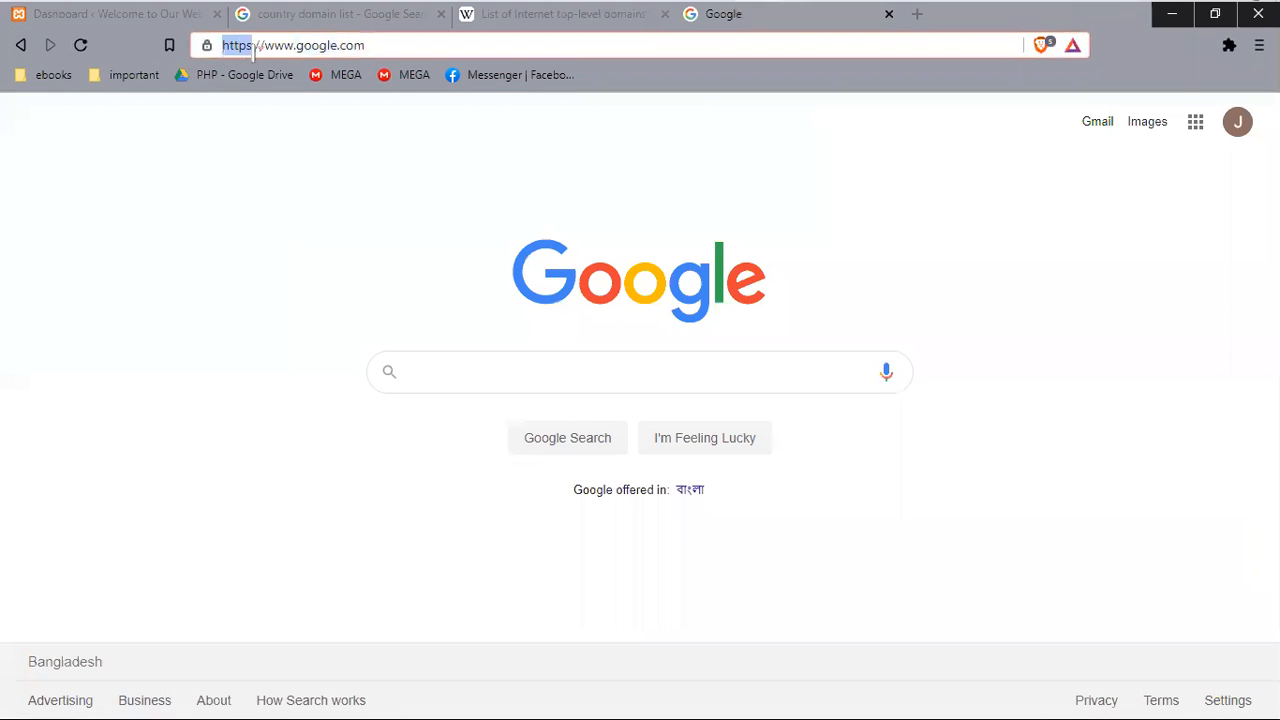
drag(293, 46, 273, 46)
double_click(311, 48)
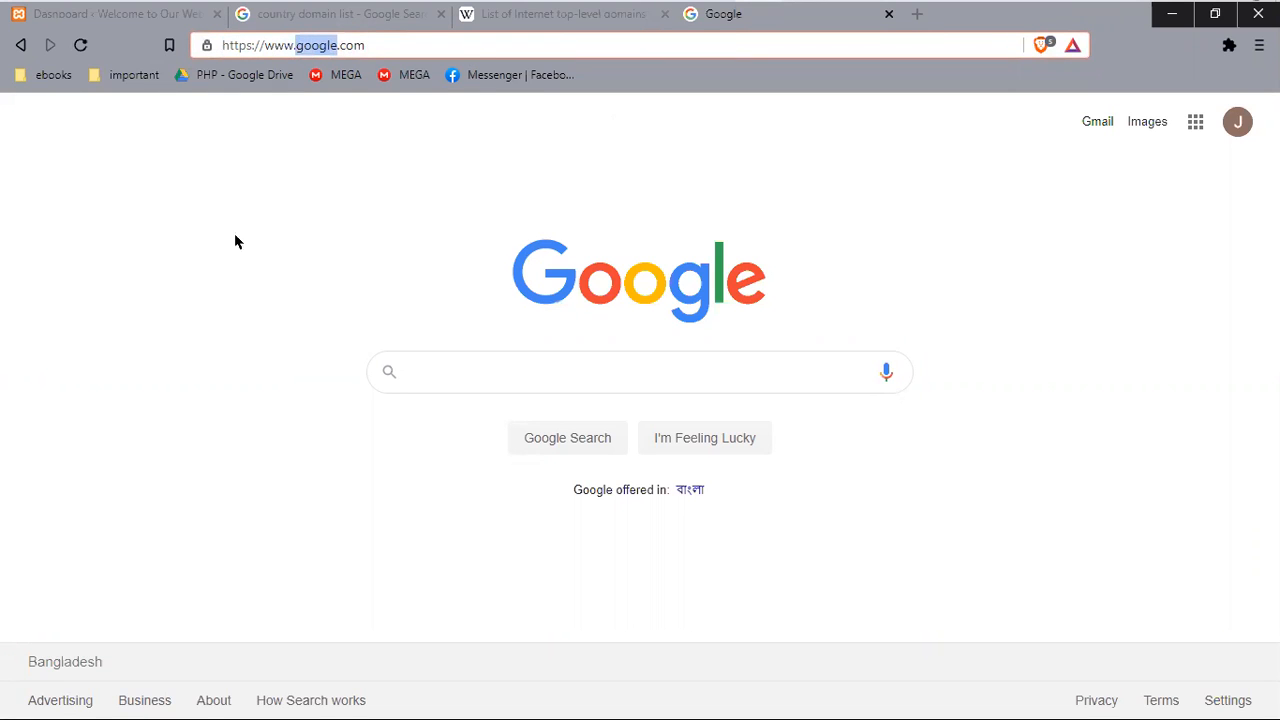
click(188, 221)
drag(312, 46, 84, 74)
click(143, 295)
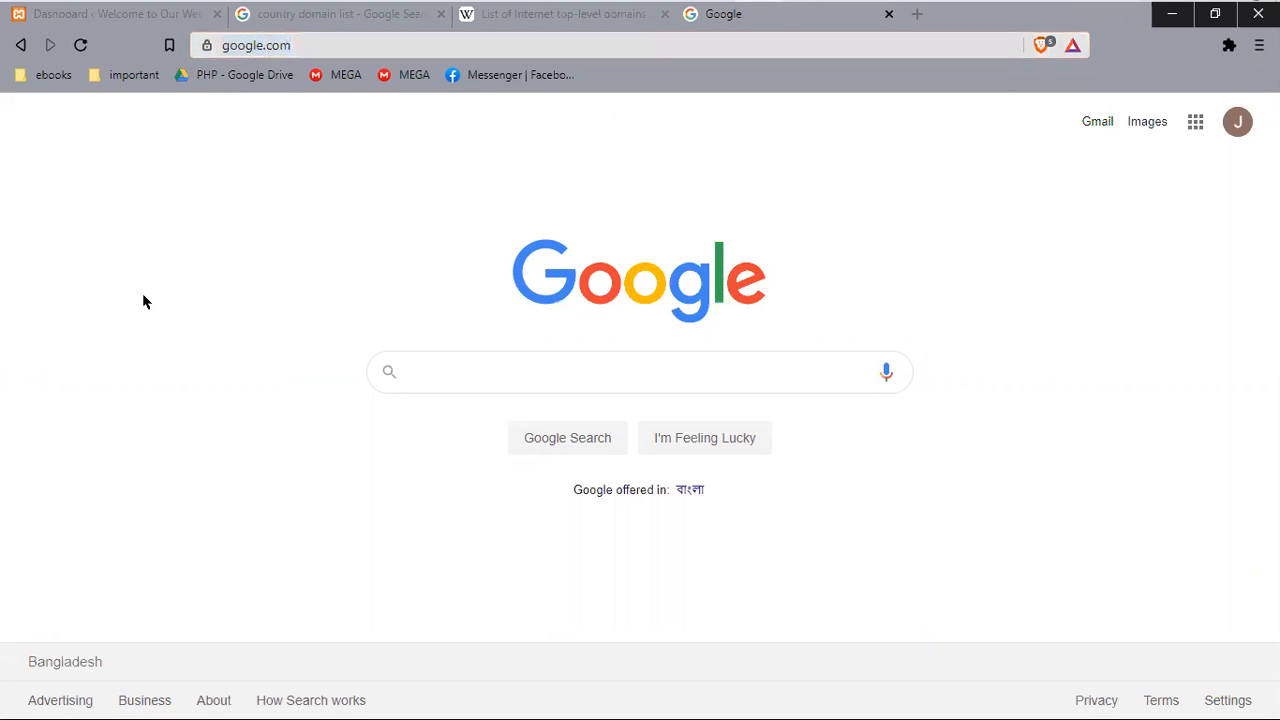
click(345, 45)
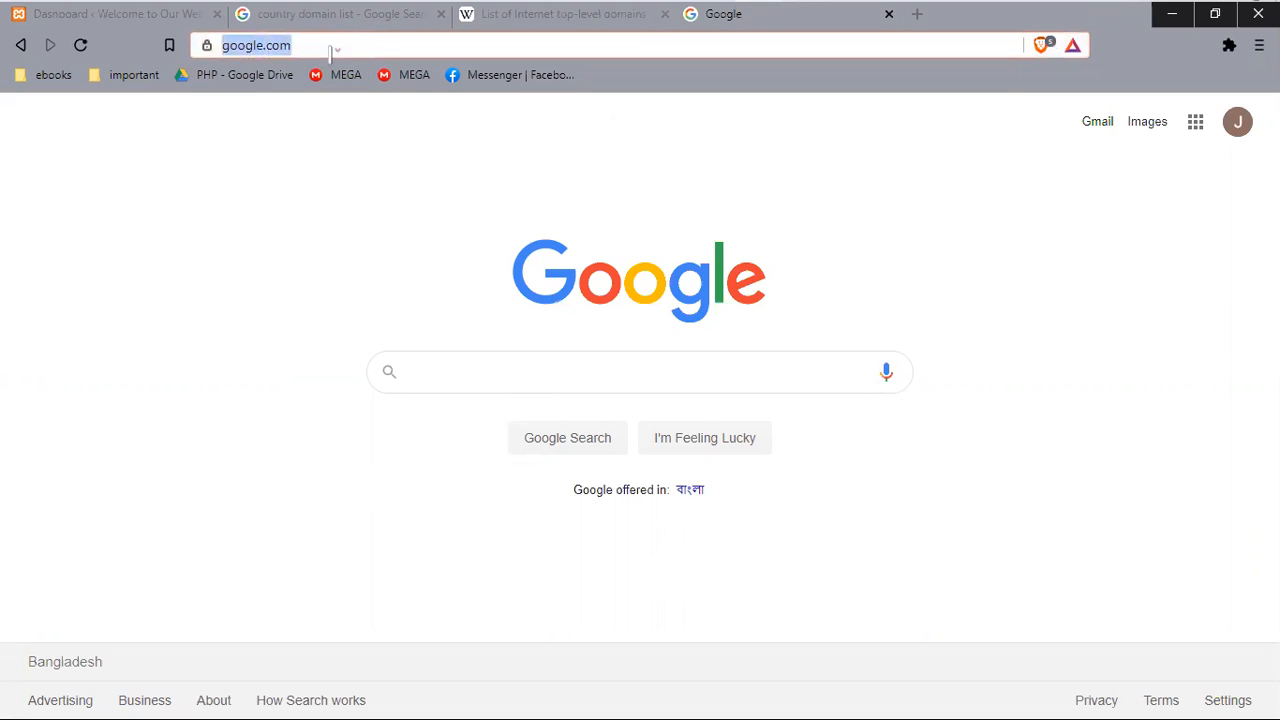
double_click(245, 45)
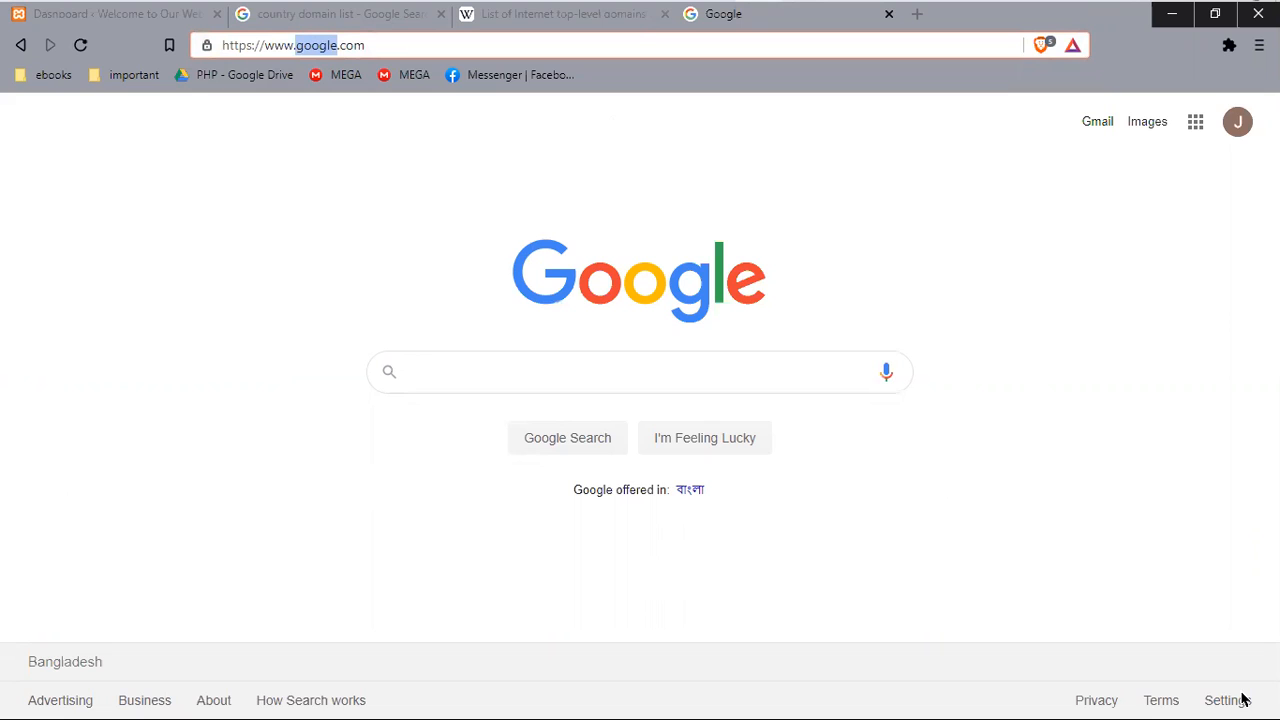
drag(347, 45, 390, 48)
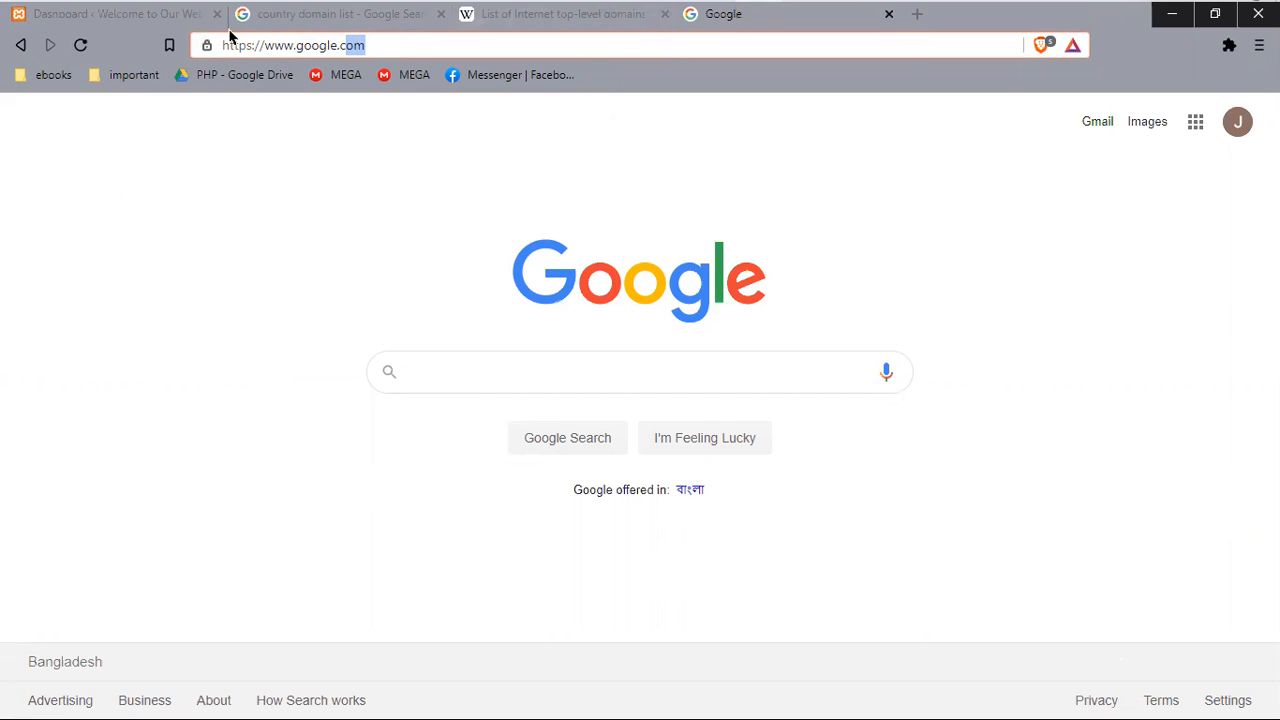
drag(397, 44, 221, 52)
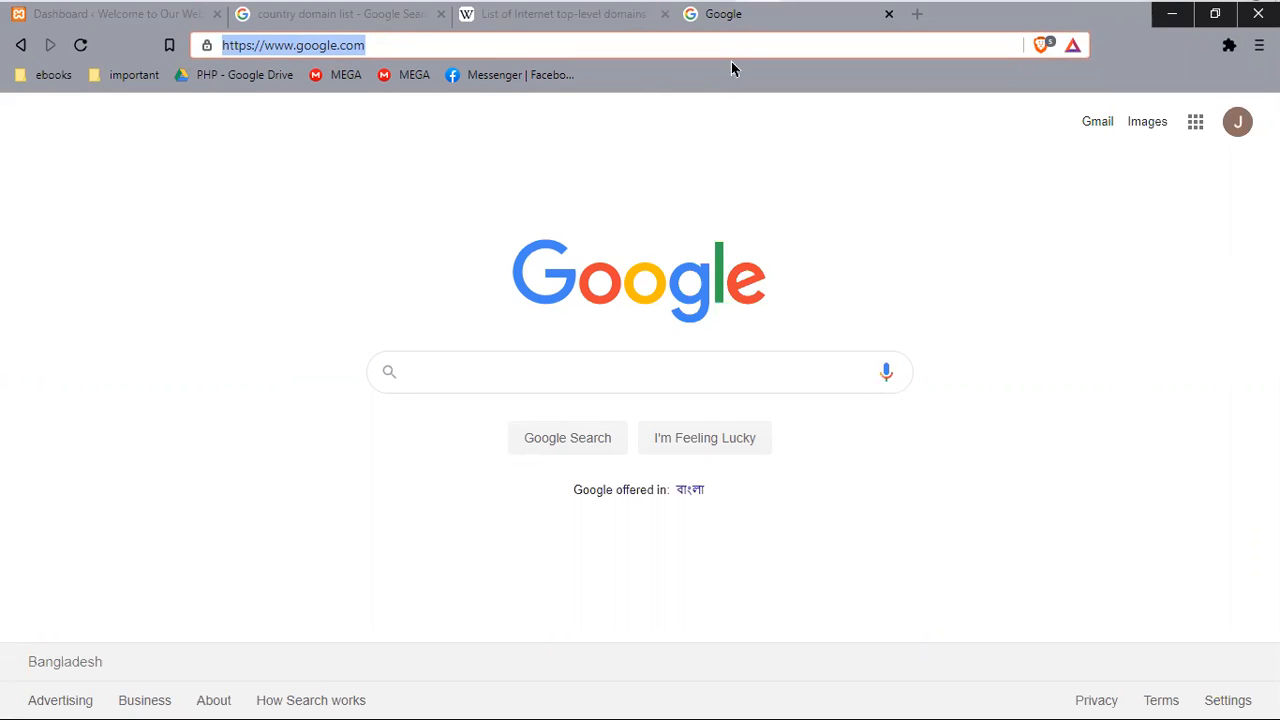
drag(425, 45, 205, 50)
click(112, 332)
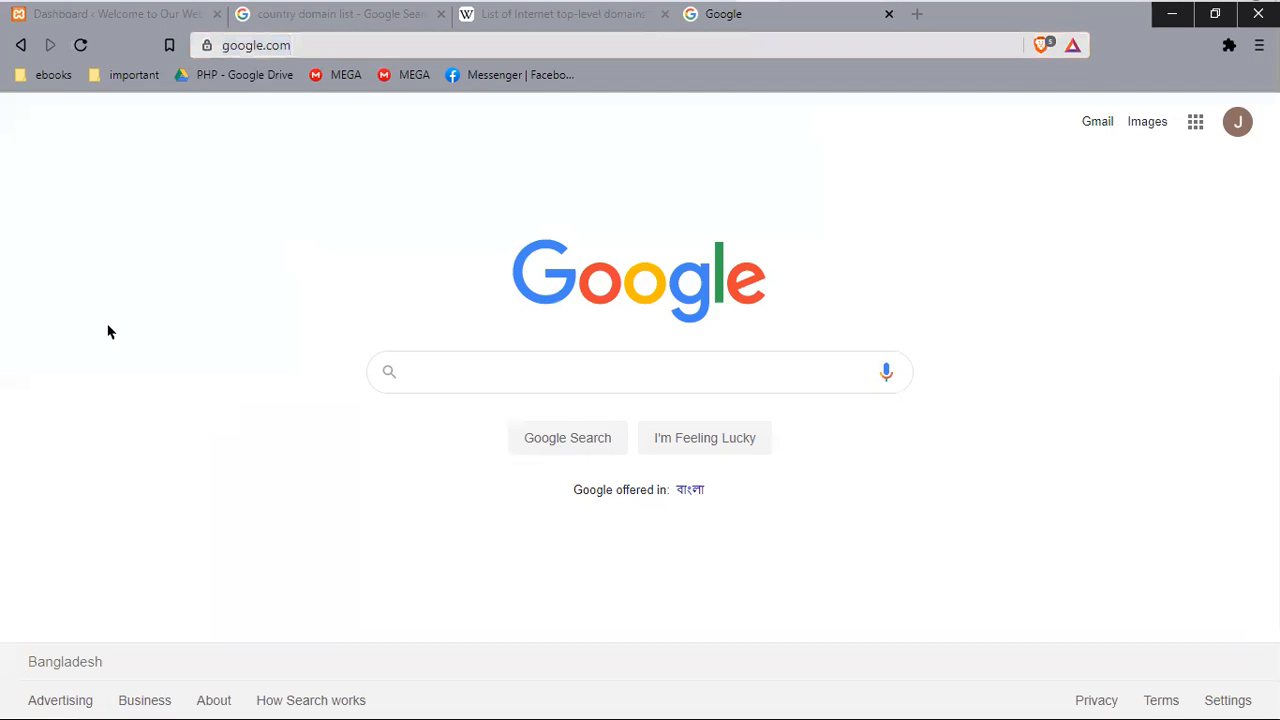
click(338, 45)
click(340, 45)
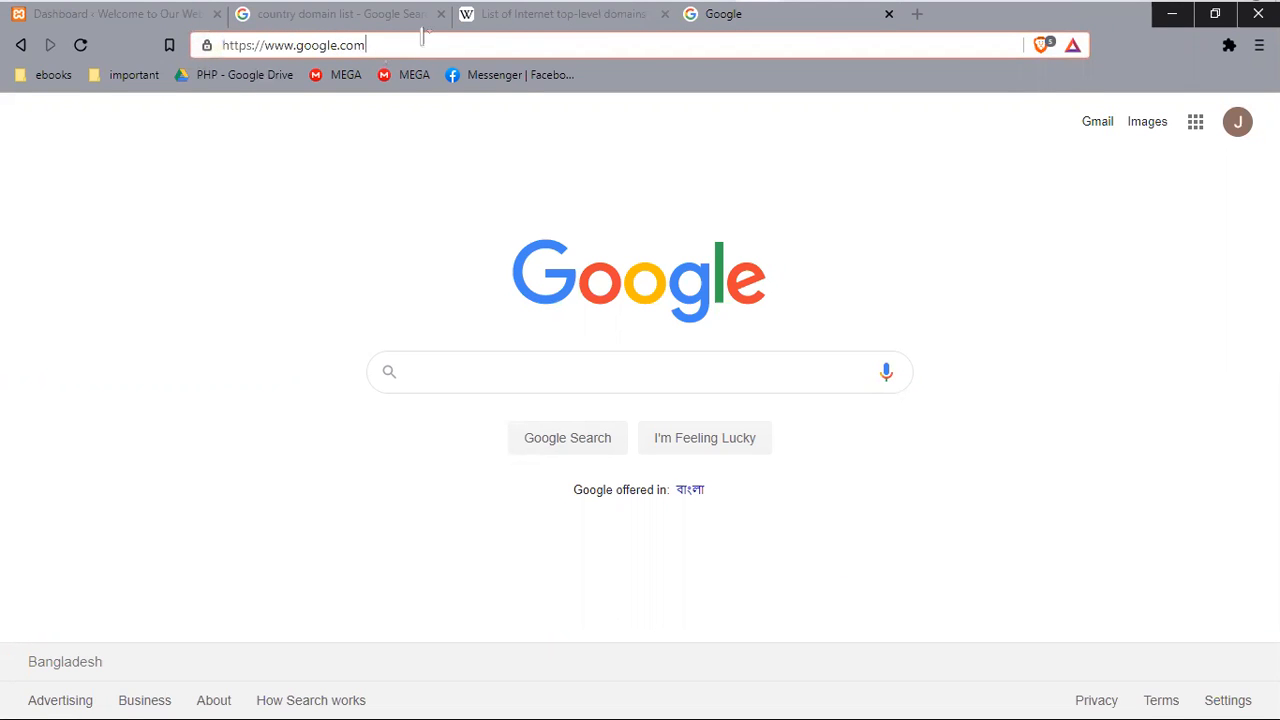
drag(422, 38, 88, 36)
click(357, 243)
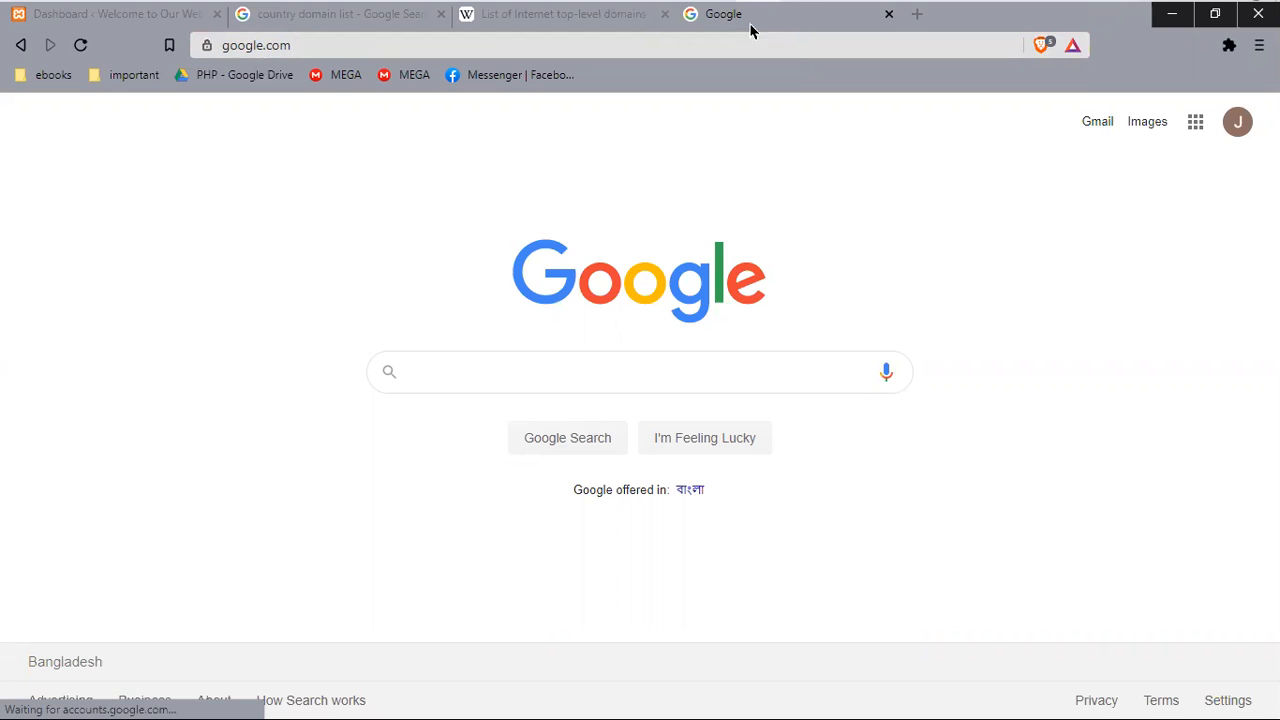
mouse_move(748, 2)
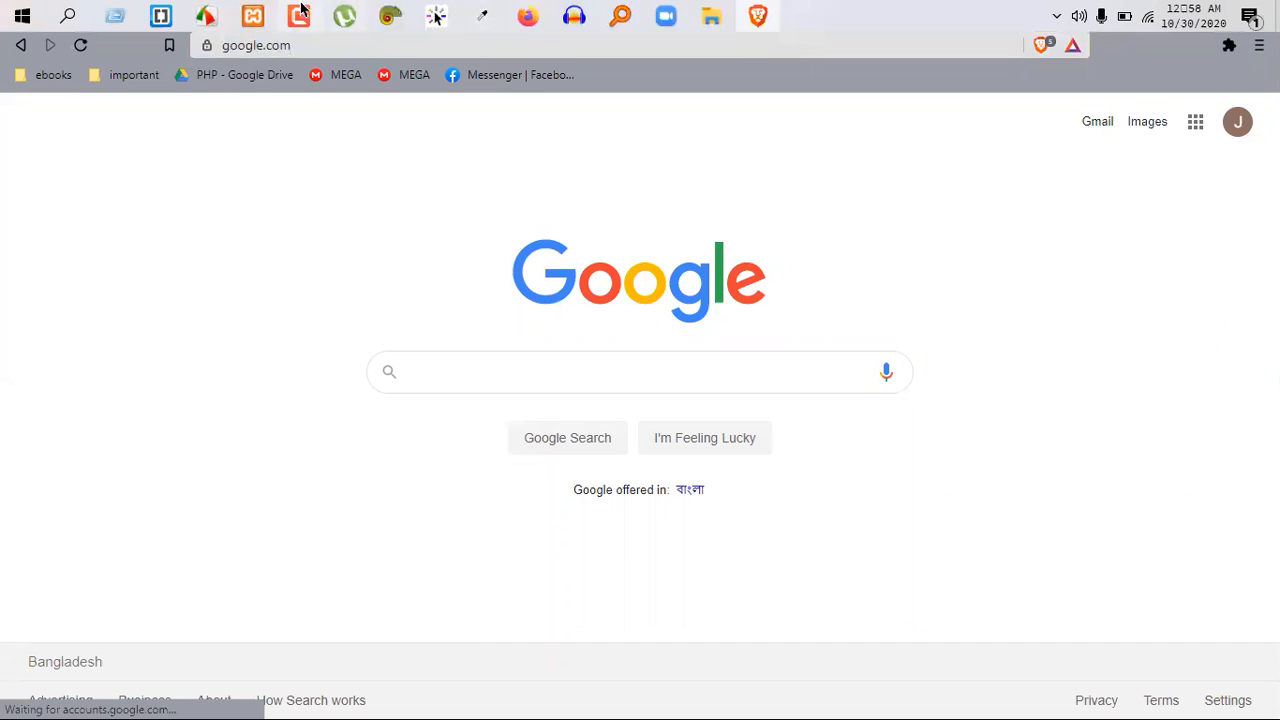
mouse_move(705, 18)
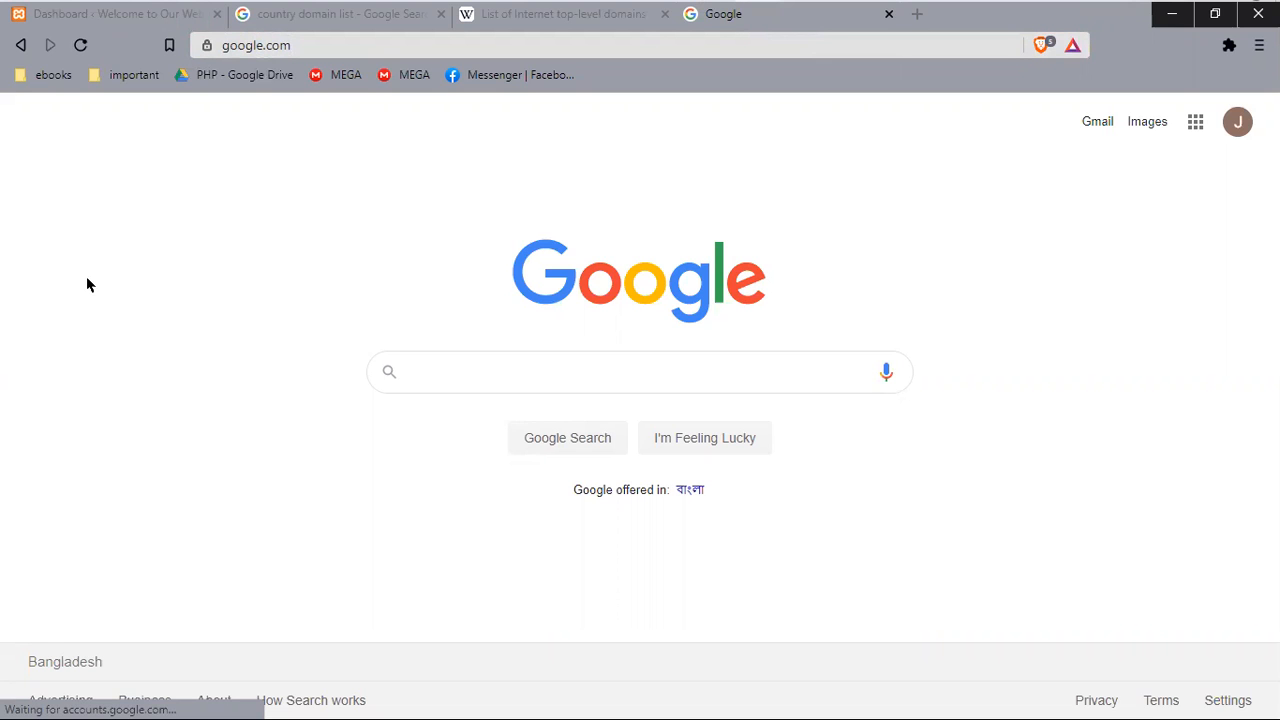
Step: Close the Wikipedia domain list and the country domain list search, and return to the WordPress dashboard
click(95, 15)
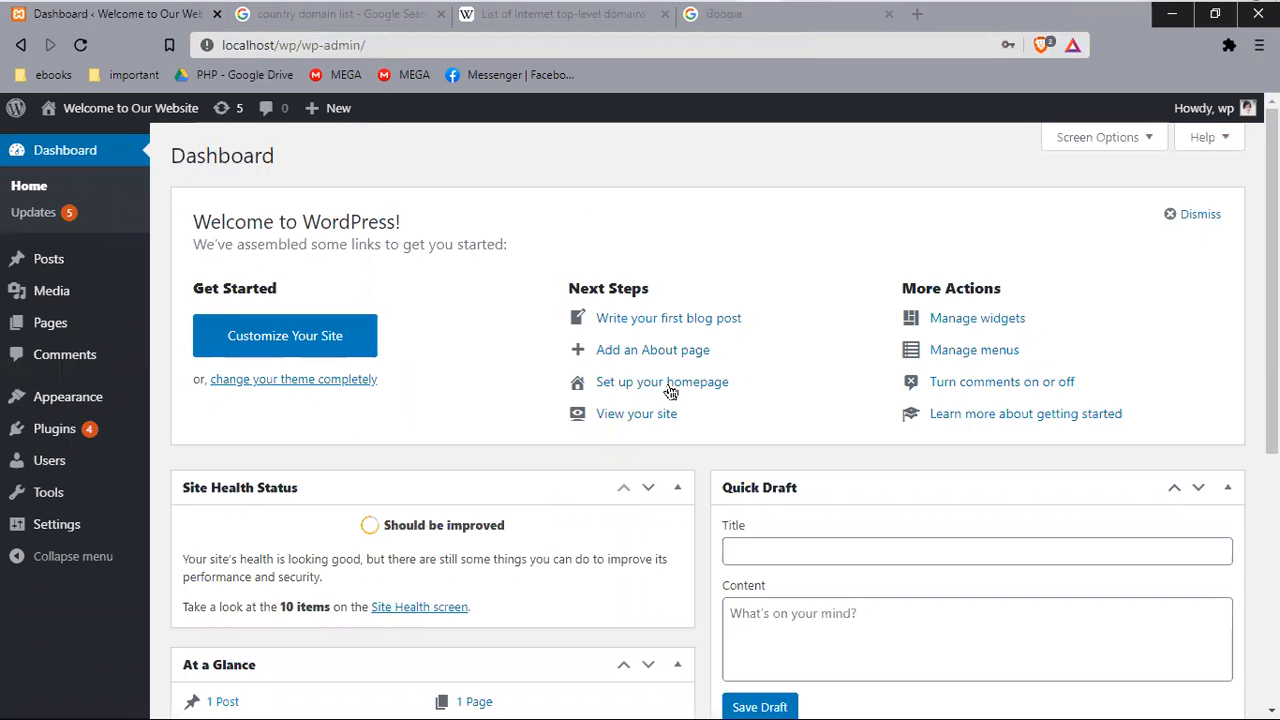
click(551, 18)
key(ctrl+w)
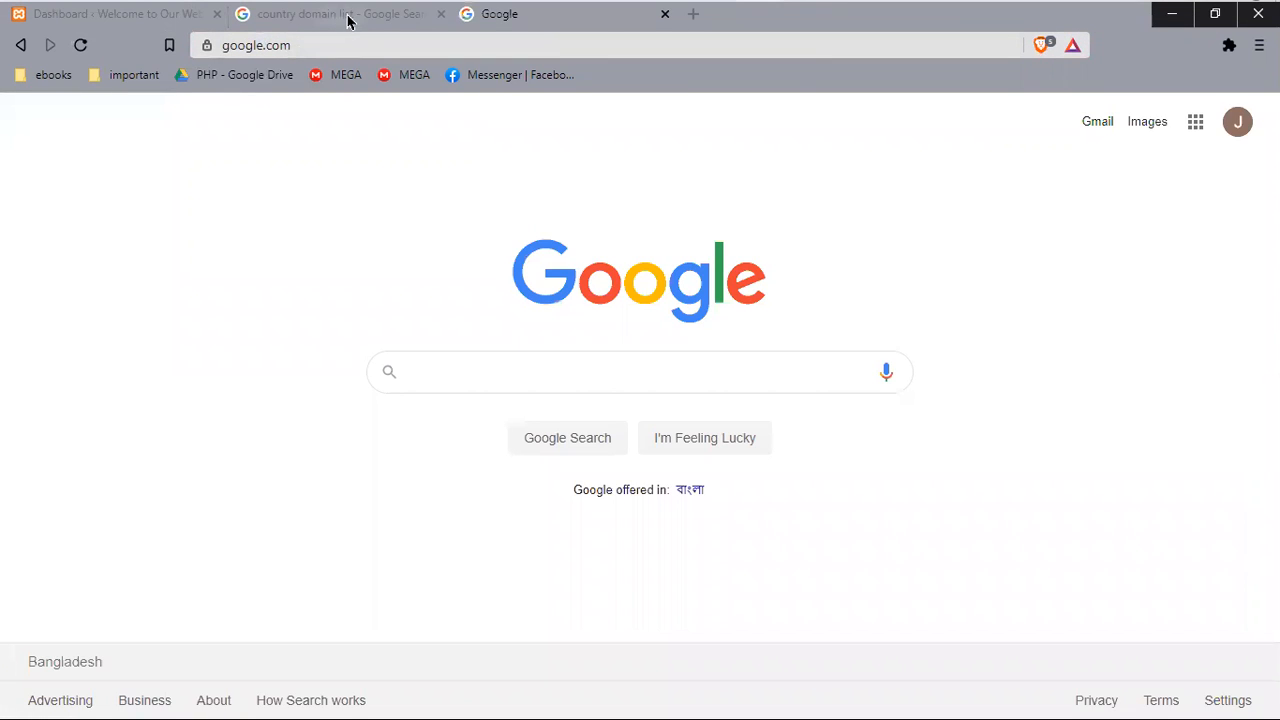
middle_click(346, 18)
click(126, 13)
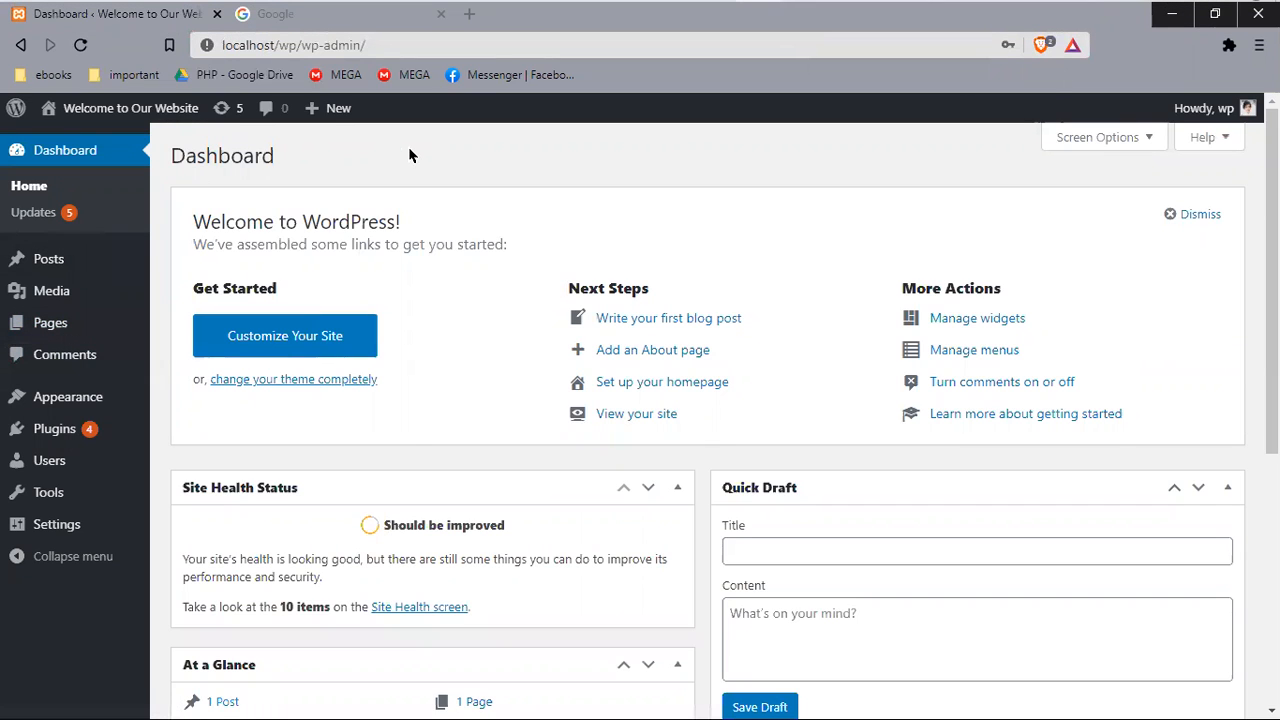
Step: Highlight the dashboard's local address, localhost/wp/wp-admin/, to examine where the site is running
mouse_move(116, 125)
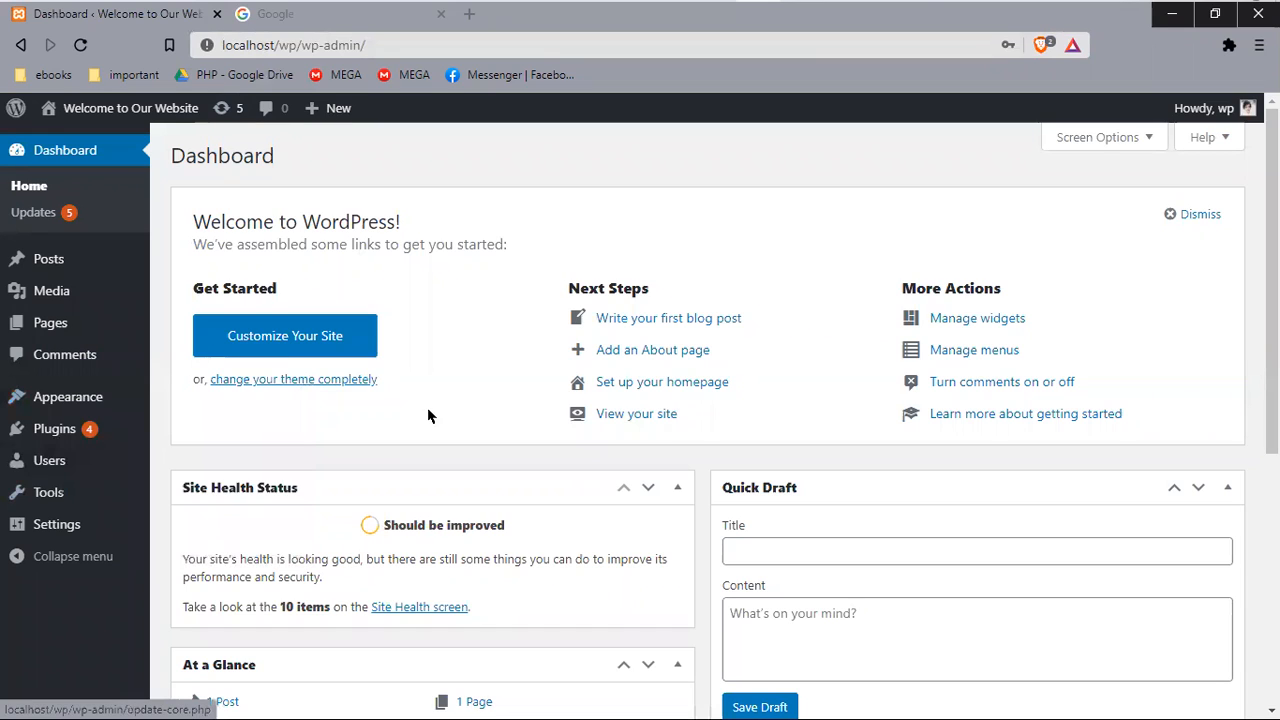
click(225, 46)
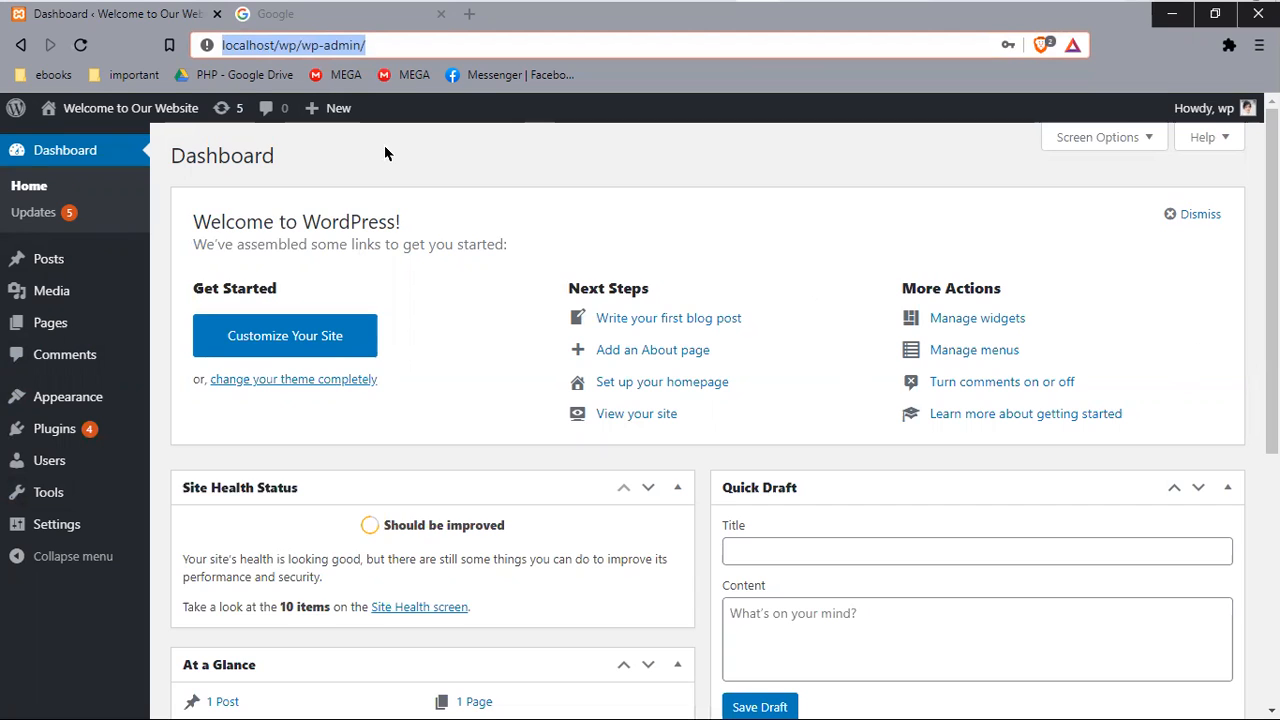
mouse_move(254, 8)
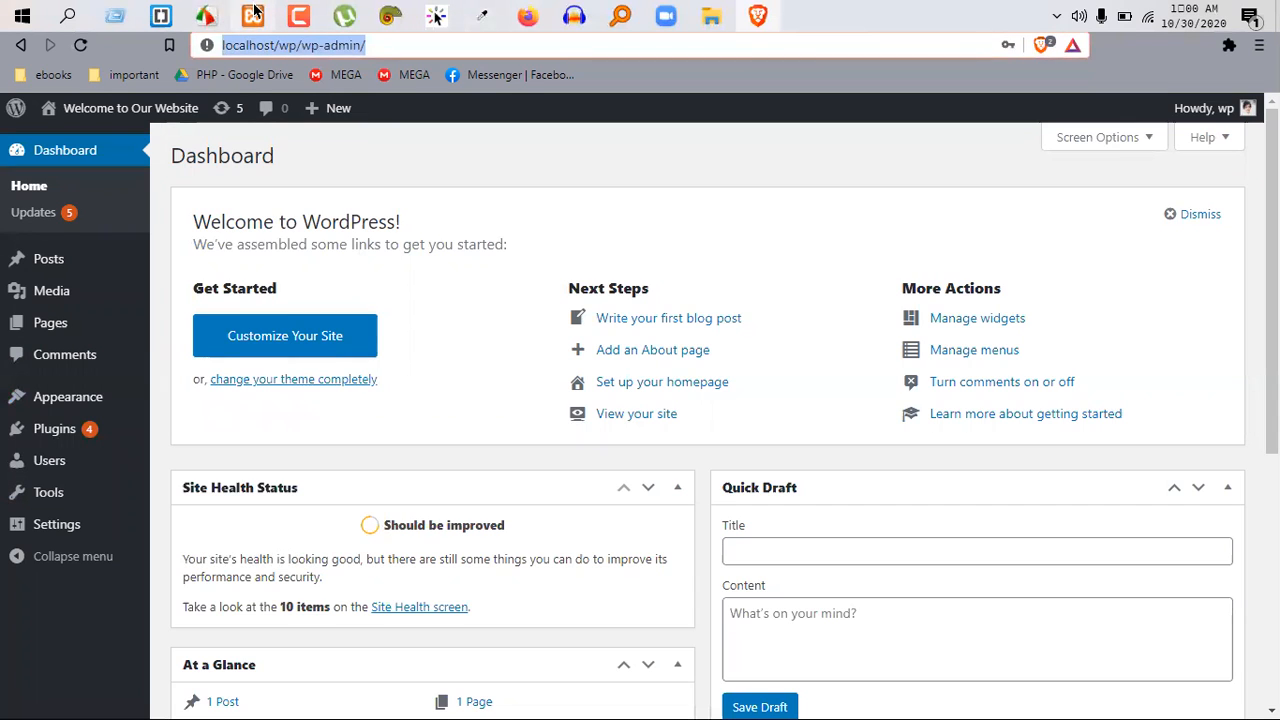
click(727, 156)
click(387, 45)
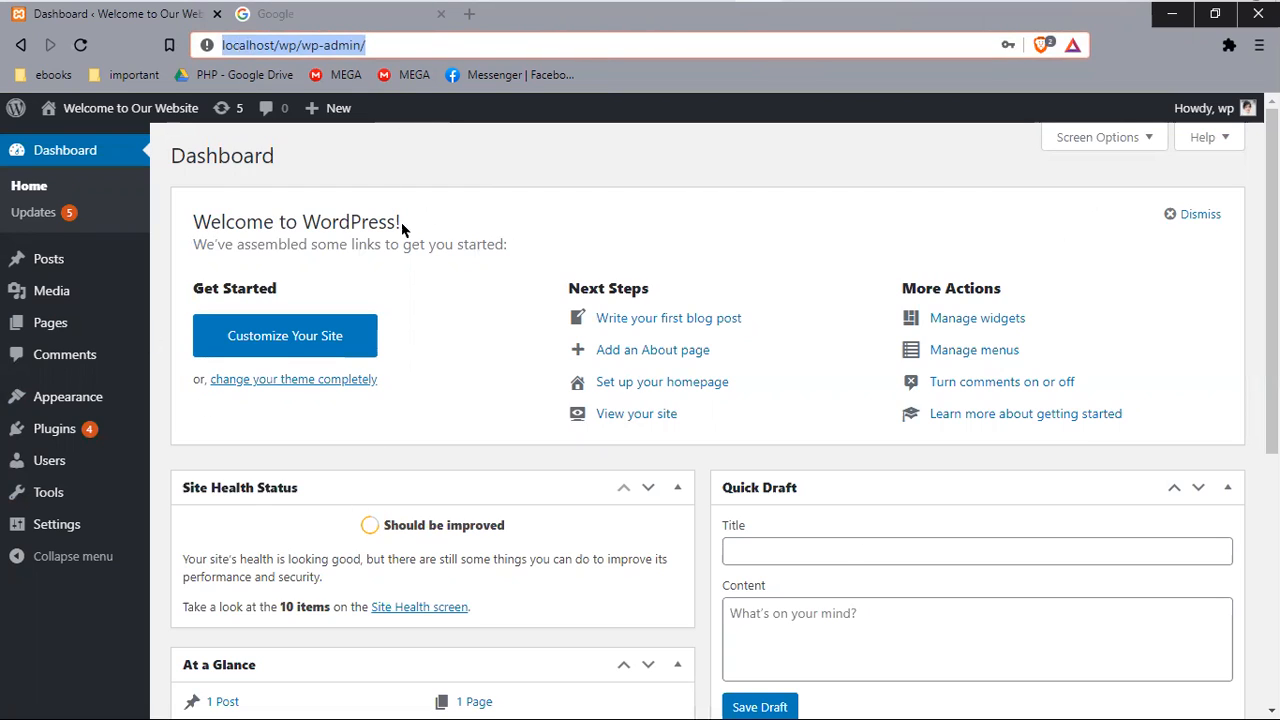
mouse_move(436, 16)
Step: Highlight the Dashboard heading in WordPress, clear it, and briefly highlight the admin page's address again
drag(284, 160, 198, 158)
click(255, 162)
double_click(255, 162)
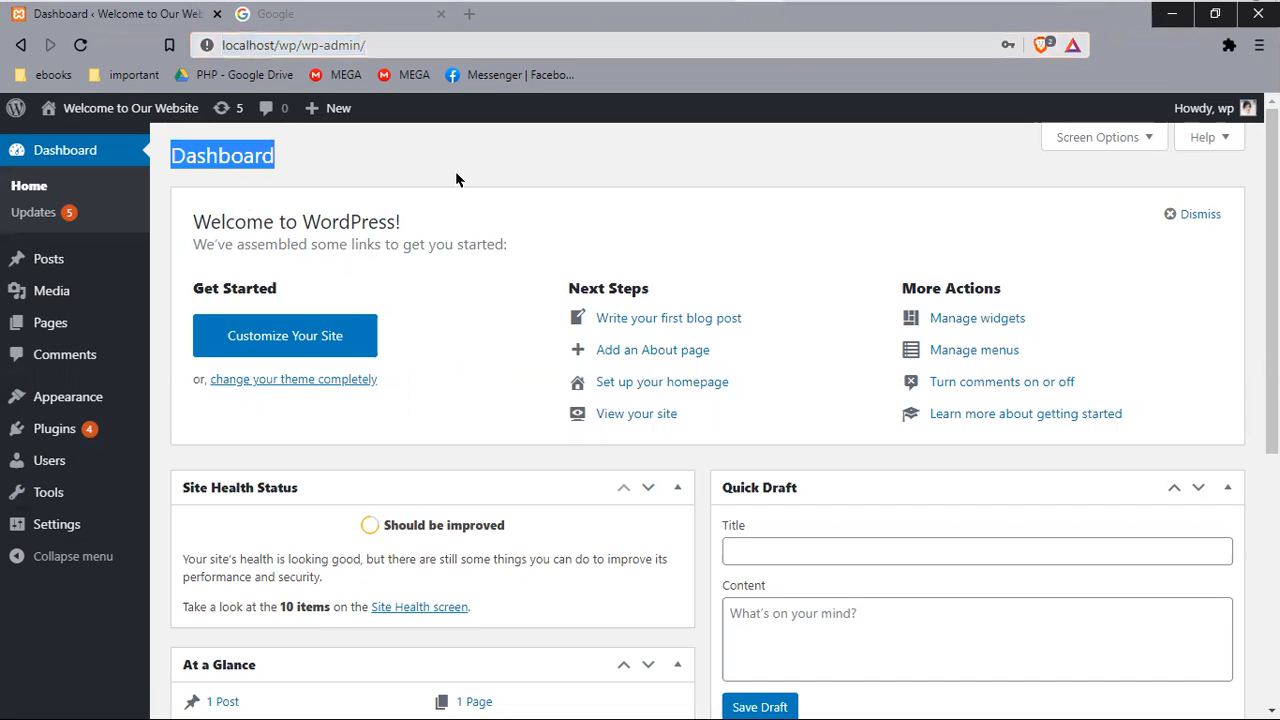
click(184, 192)
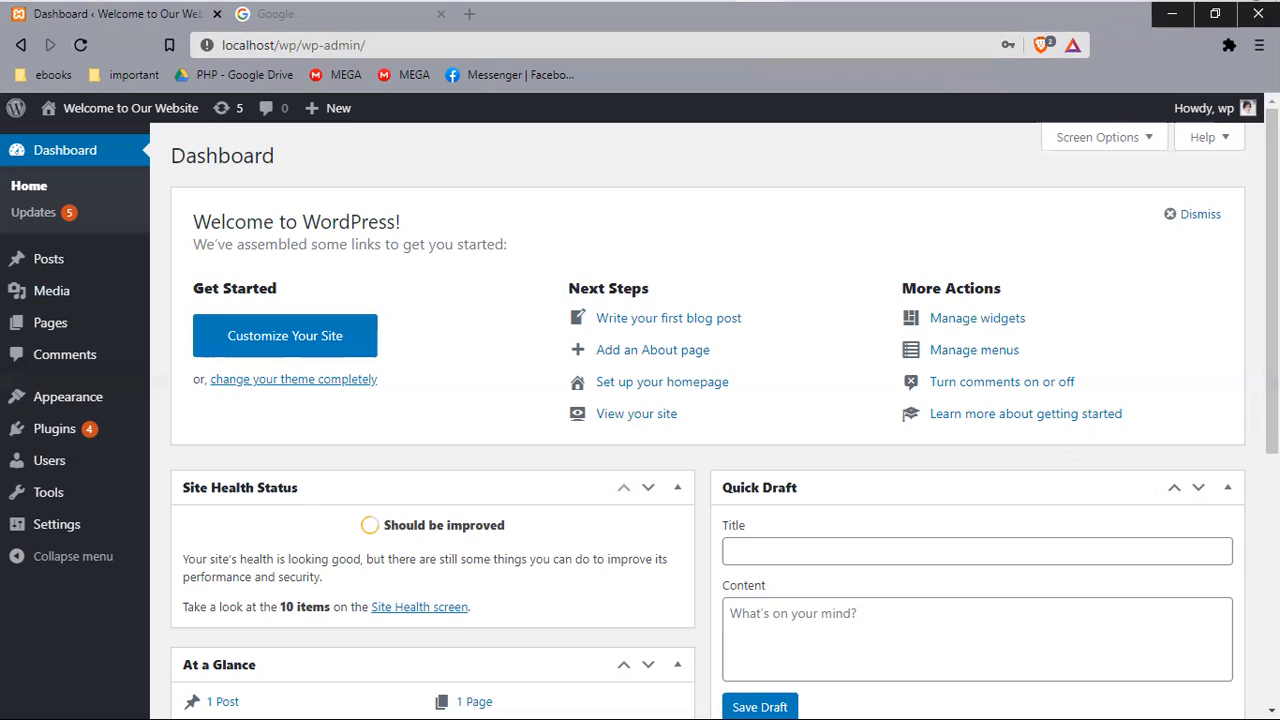
mouse_move(30, 467)
mouse_move(153, 114)
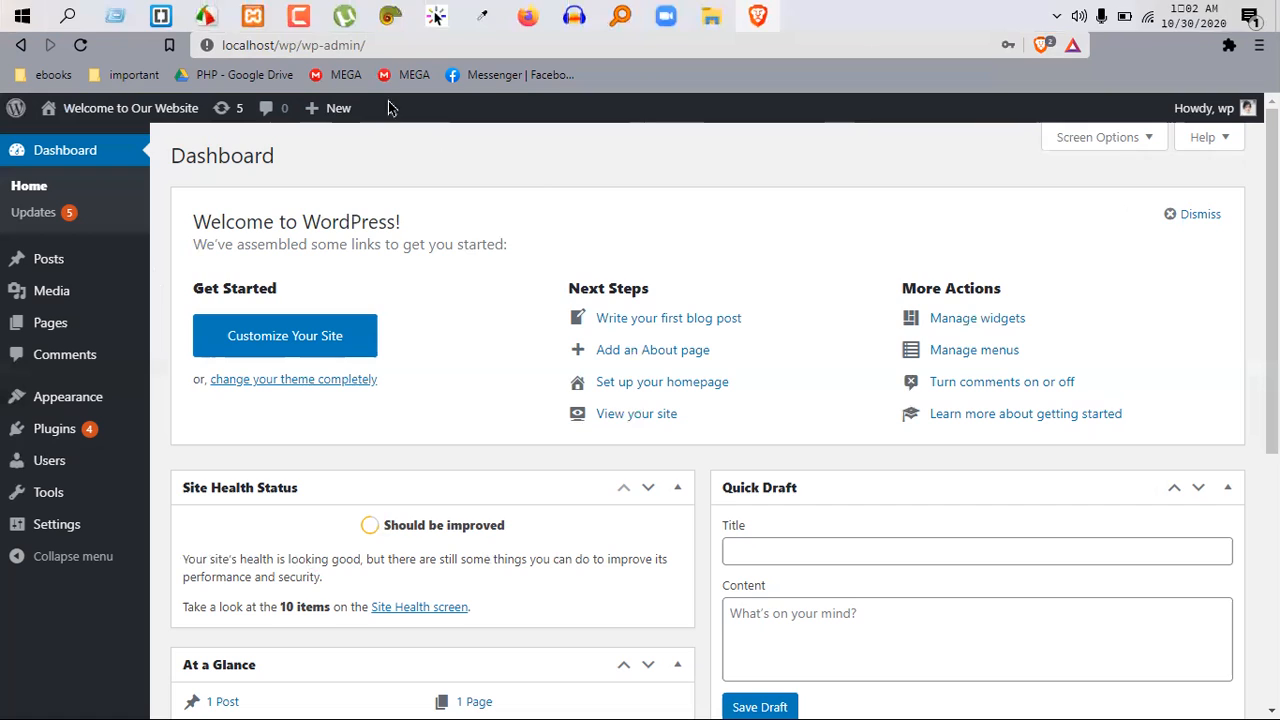
click(400, 45)
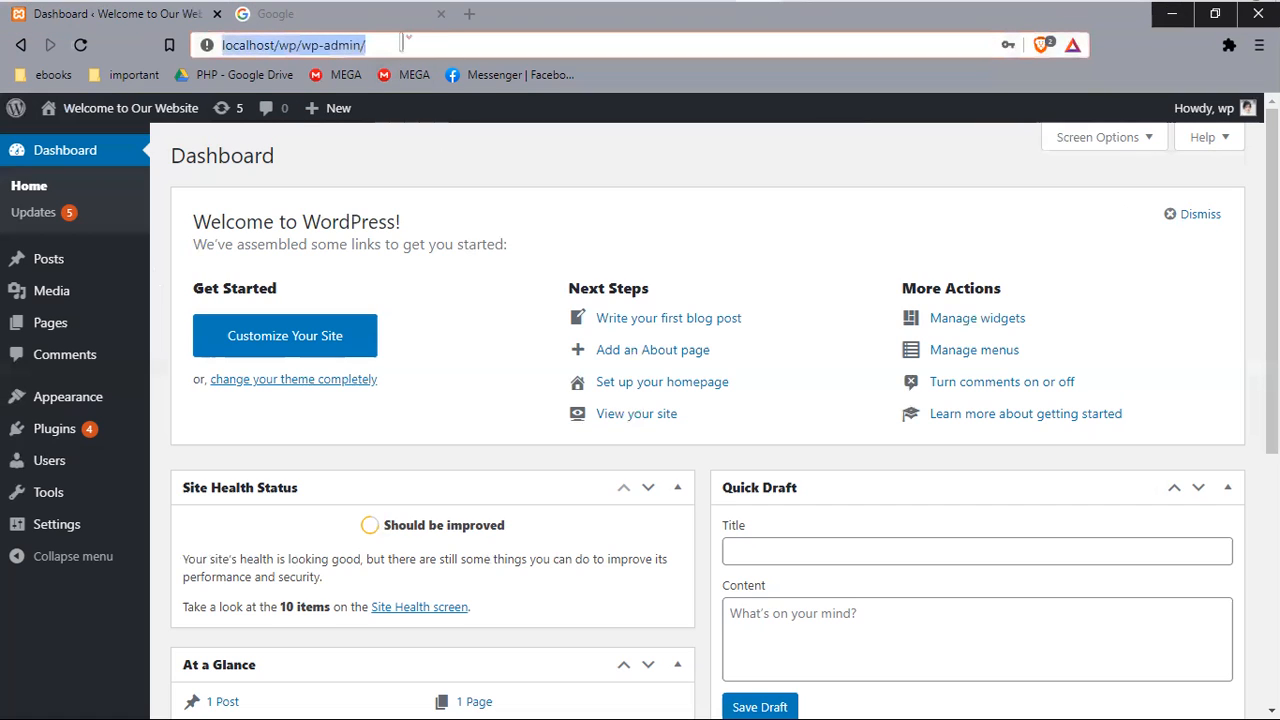
click(482, 174)
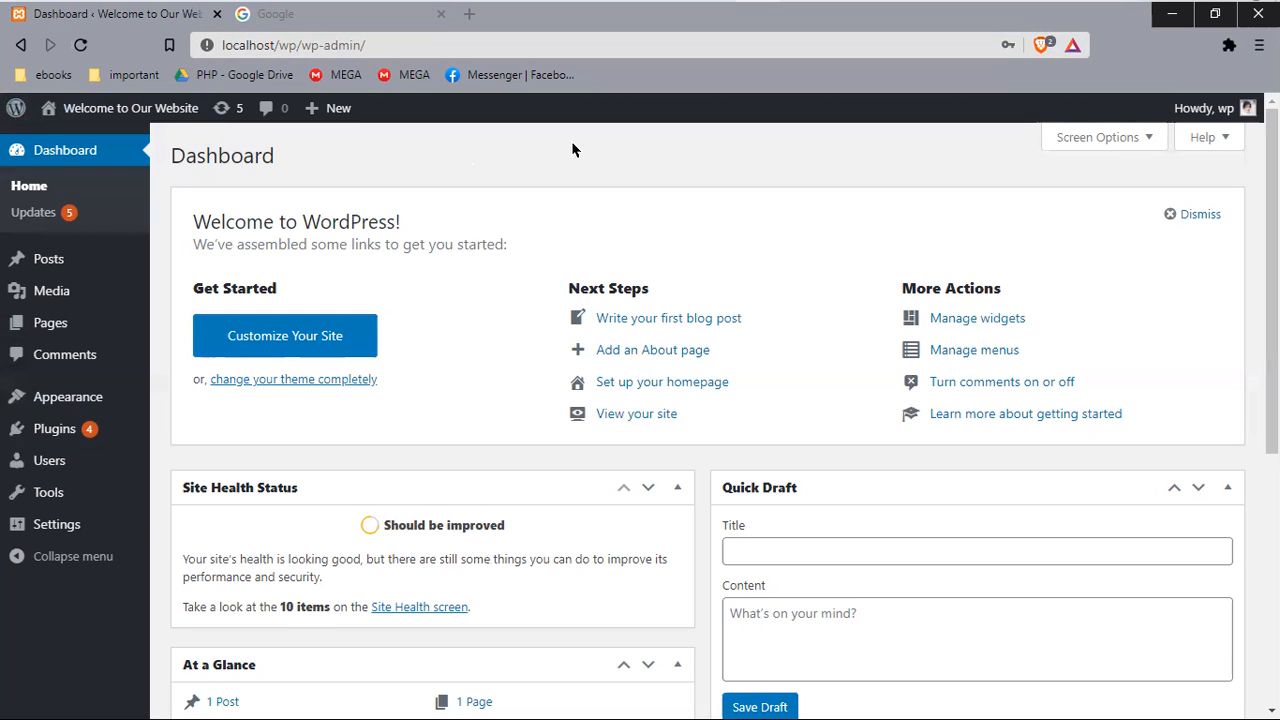
Step: Open the WordPress Themes page and look over the installed themes
mouse_move(49, 398)
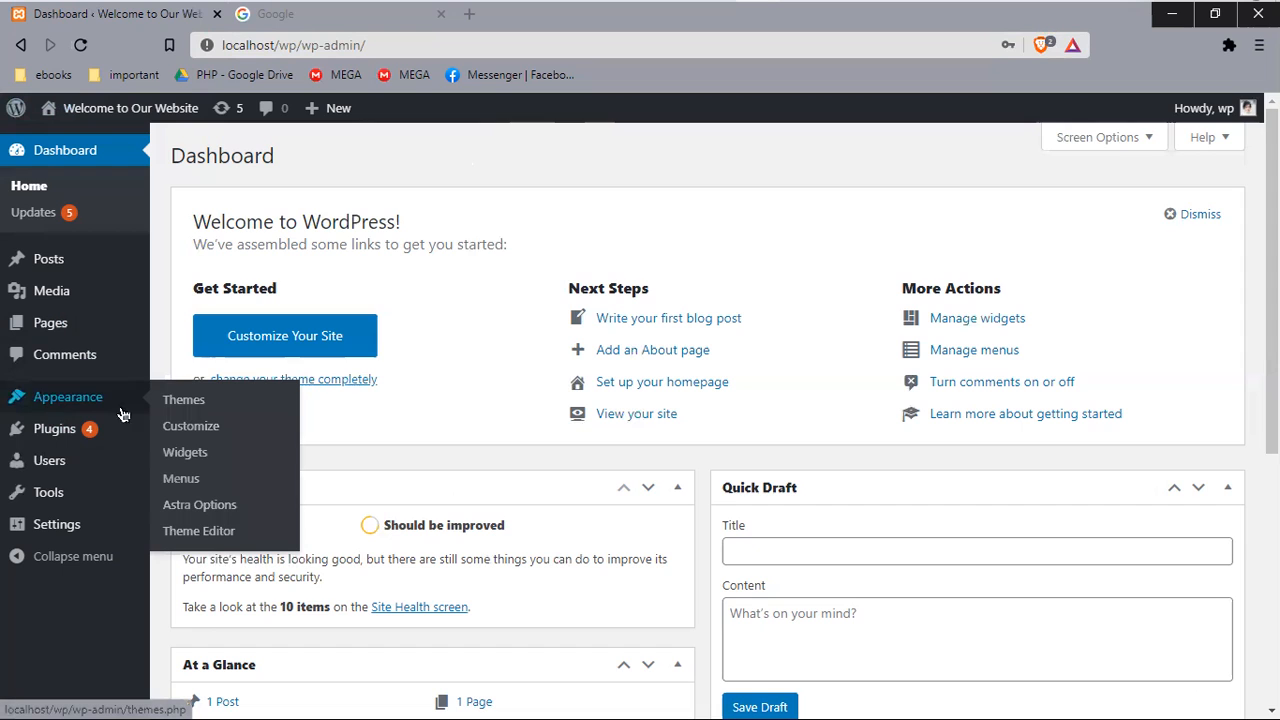
click(178, 401)
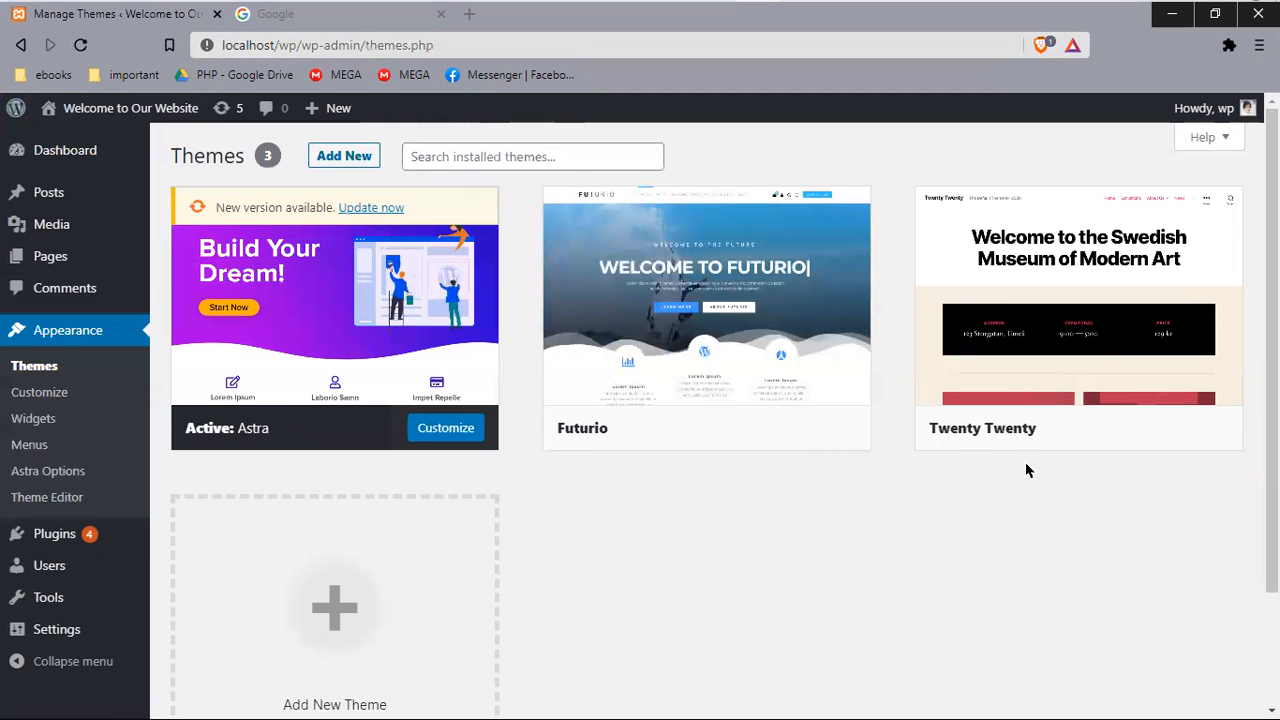
scroll(1026, 470, down, 3)
scroll(926, 457, up, 3)
mouse_move(274, 8)
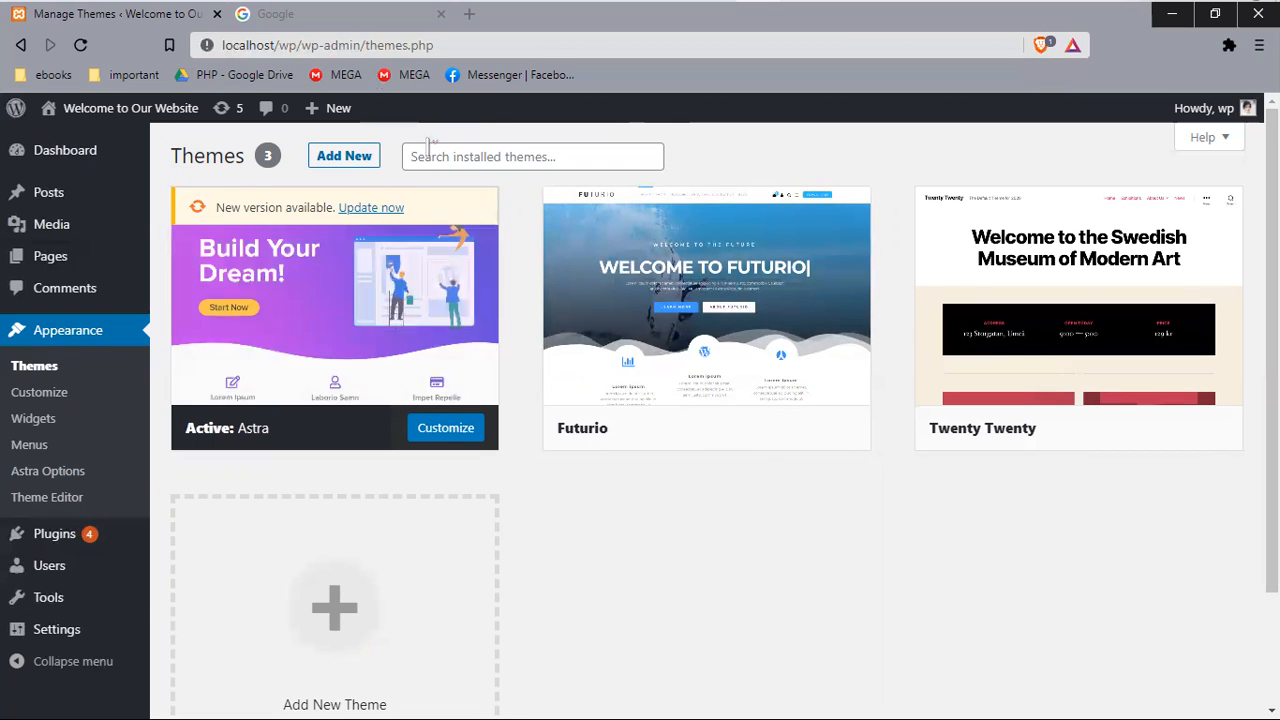
Step: Close the Google page, open the site's front end in a new tab and look through it down to the footer
click(441, 14)
mouse_move(130, 110)
middle_click(75, 141)
click(340, 15)
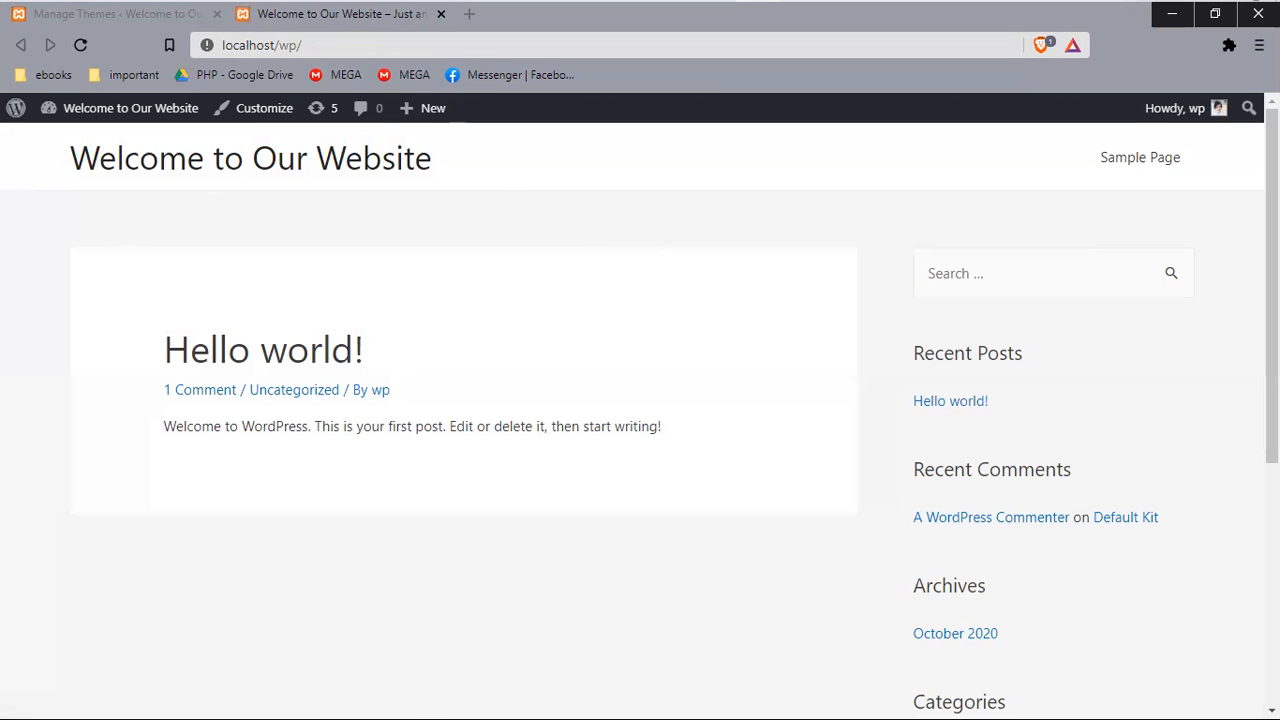
scroll(889, 689, down, 5)
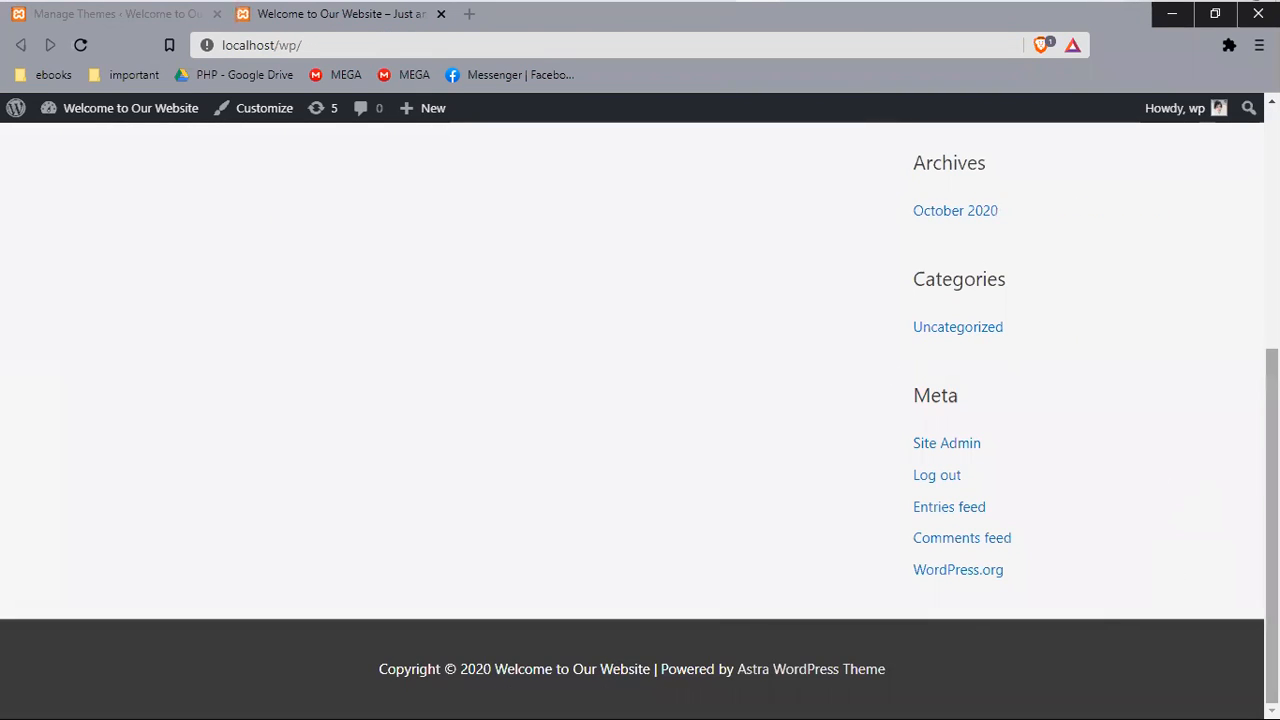
Step: Look through the site's front page and highlight the Hello world! post's text, then clear the highlight
scroll(494, 343, up, 5)
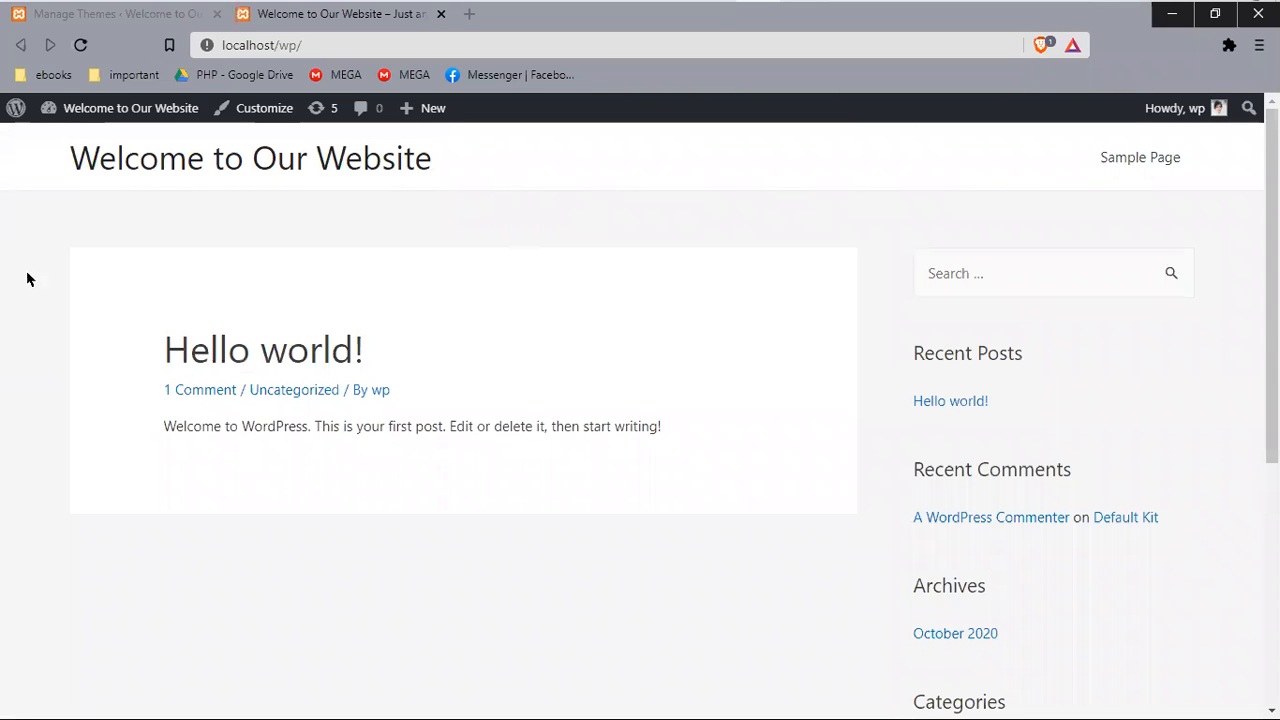
scroll(460, 420, down, 5)
scroll(520, 466, up, 5)
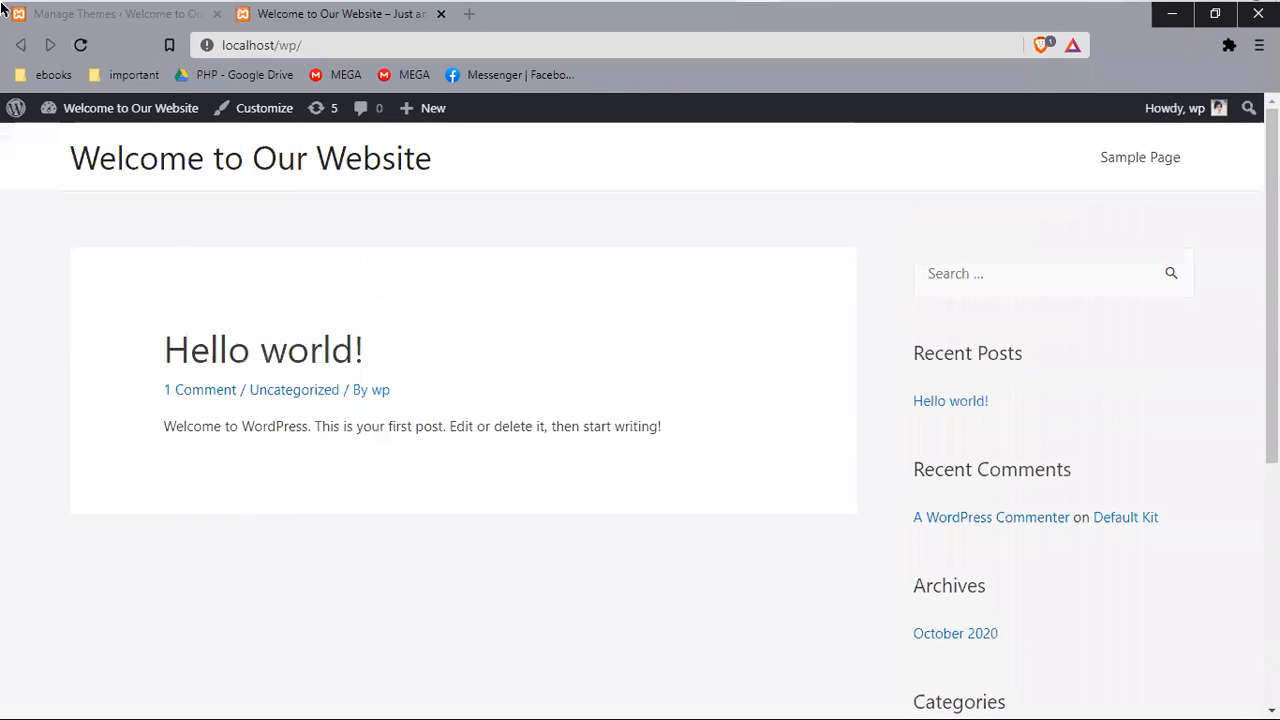
drag(157, 354, 976, 317)
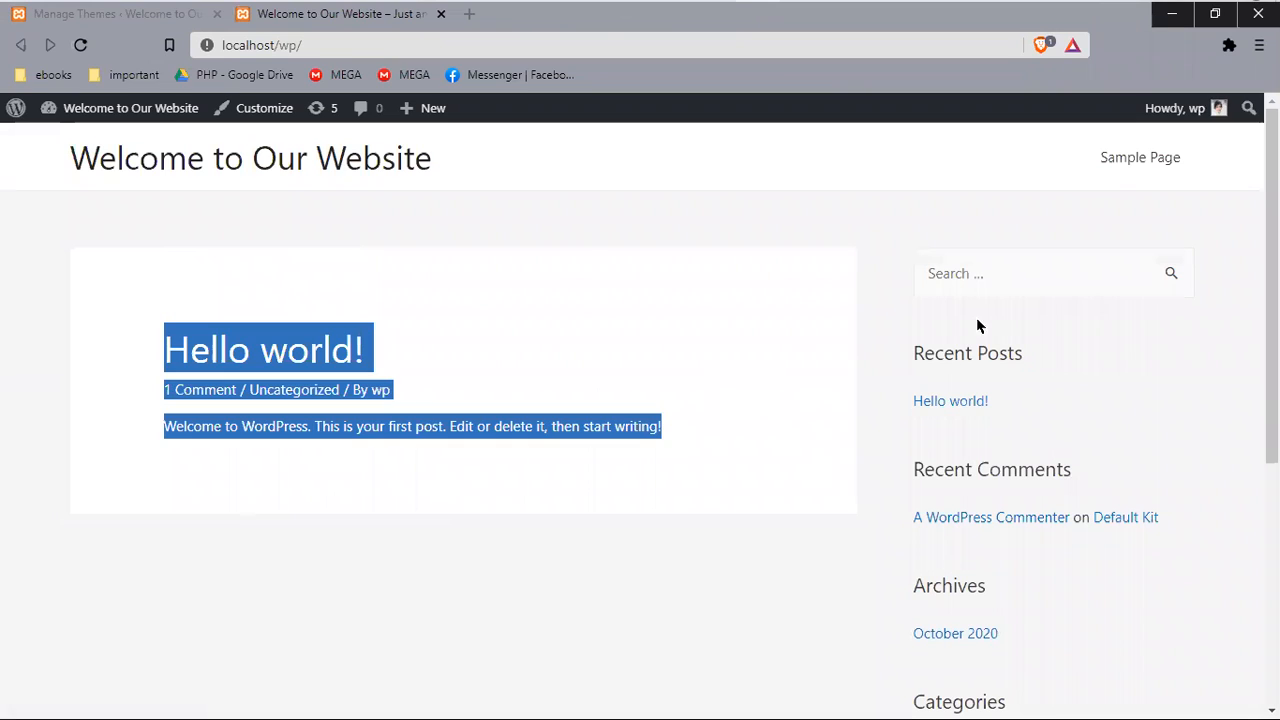
scroll(1240, 263, down, 1)
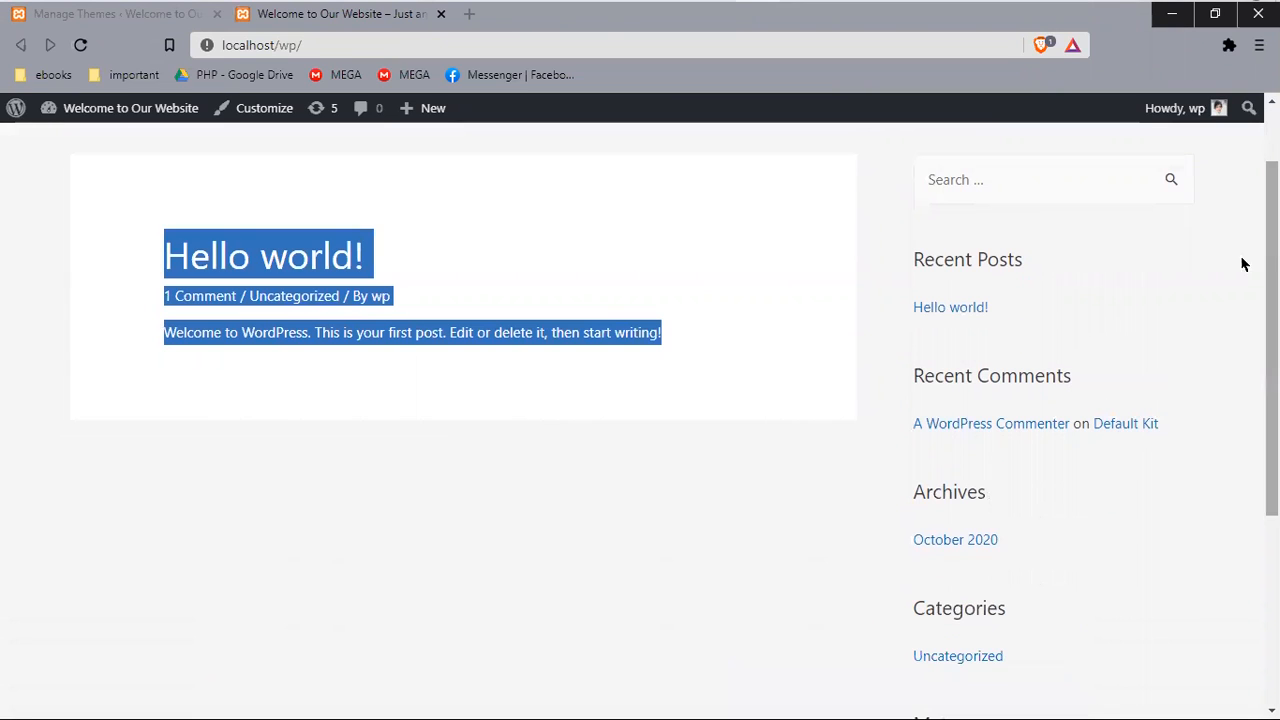
click(571, 489)
scroll(571, 489, up, 1)
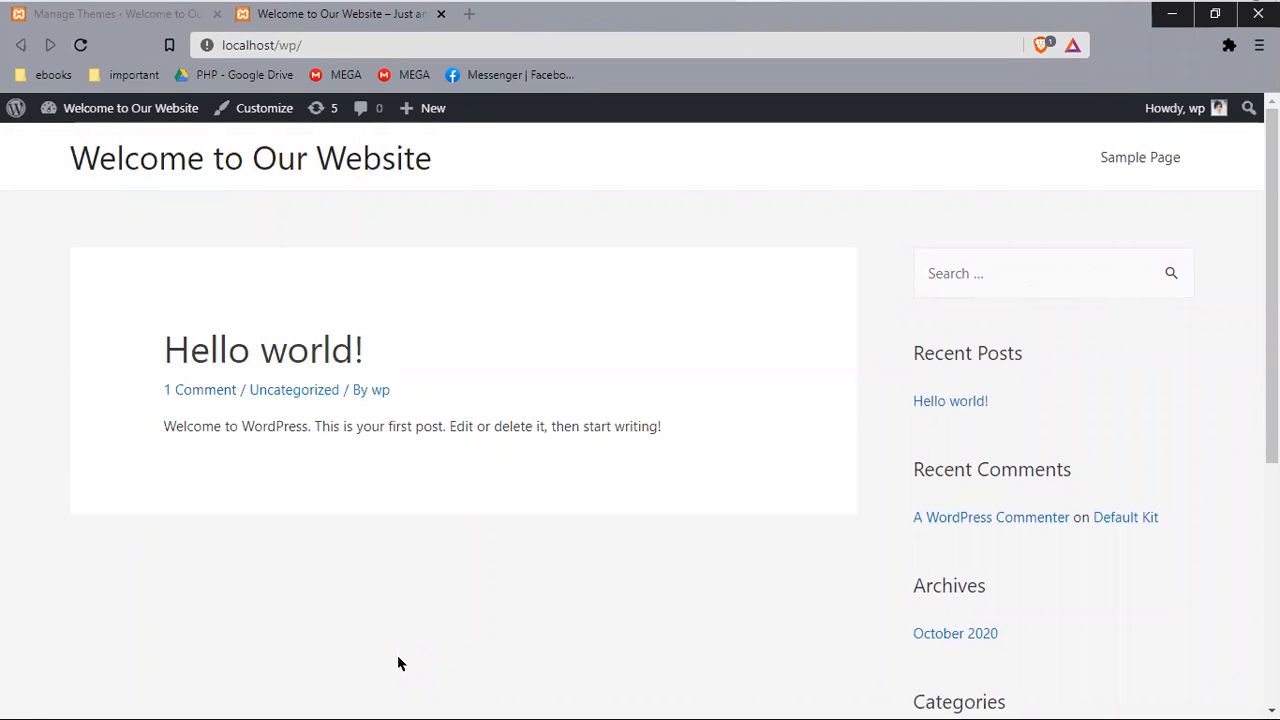
Step: Return to the Themes page and activate the Twenty Twenty theme
click(125, 22)
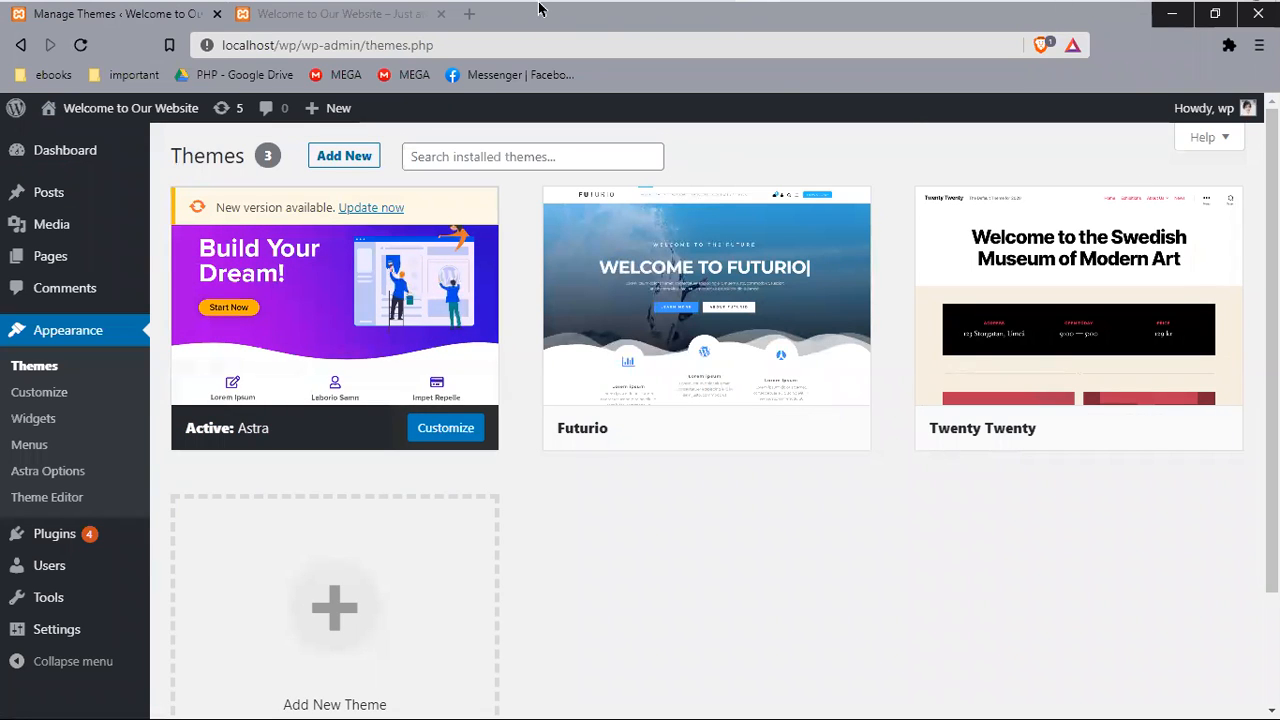
click(355, 14)
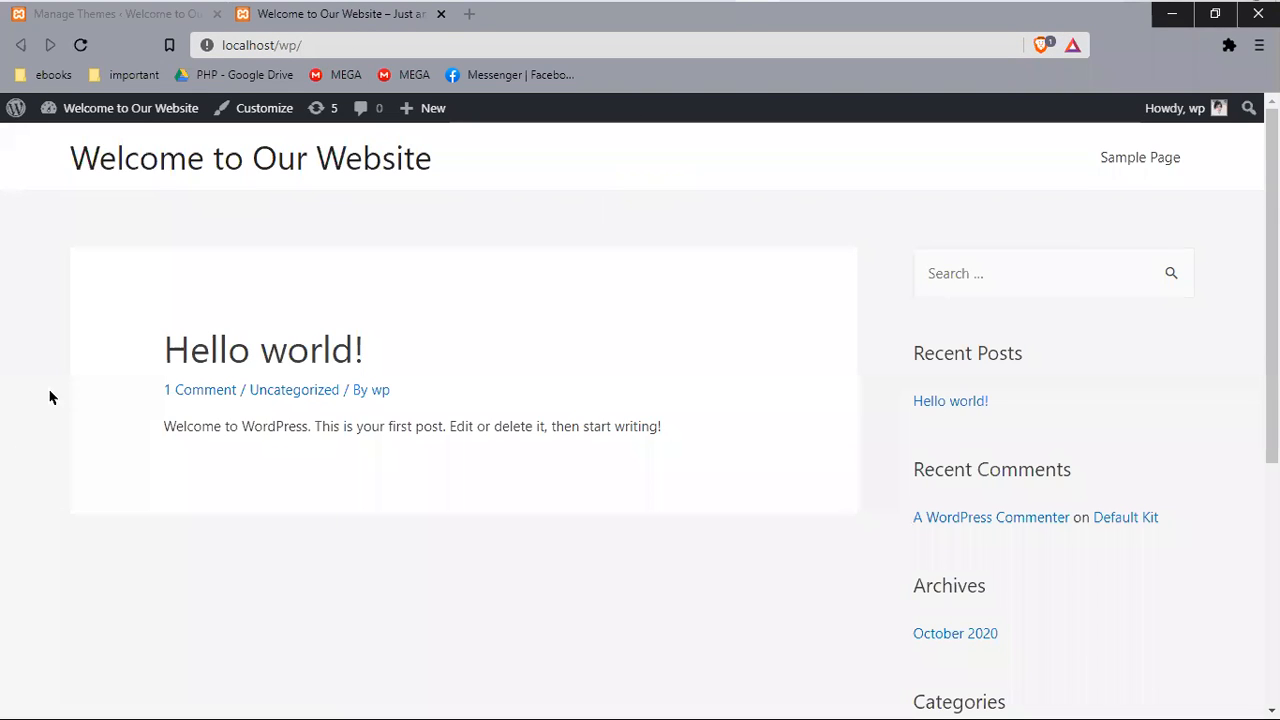
click(105, 14)
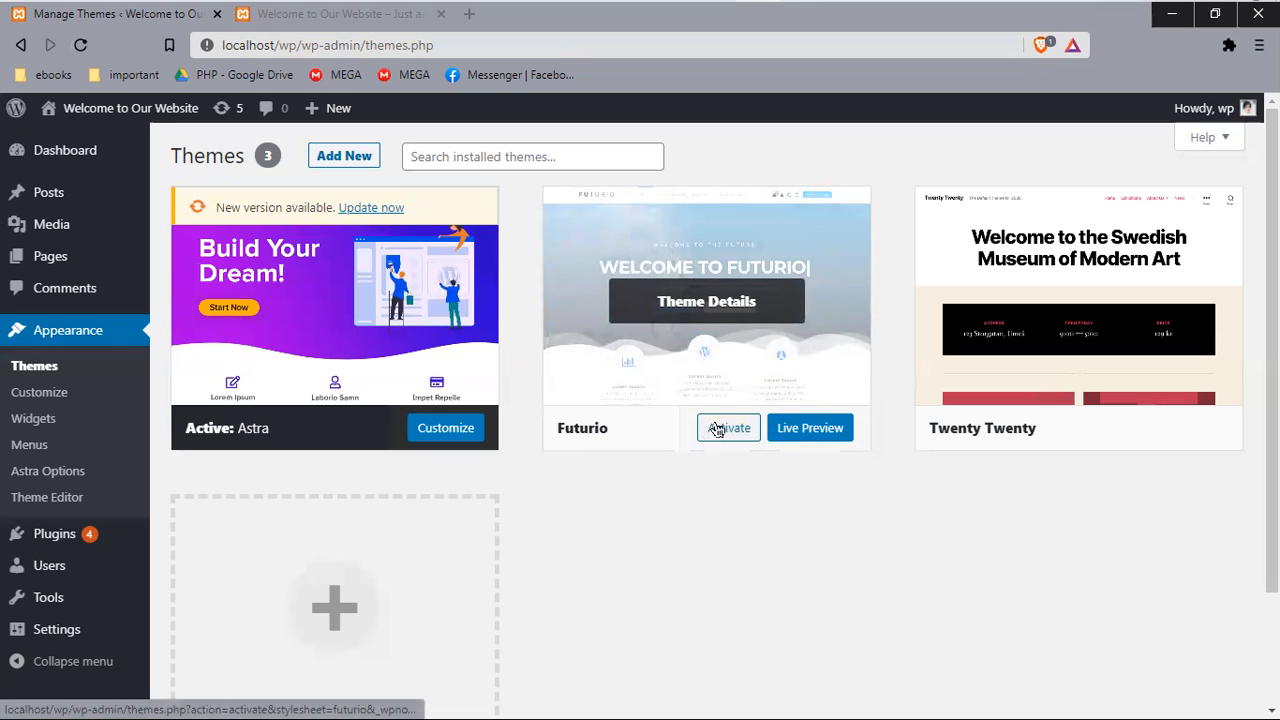
mouse_move(1093, 433)
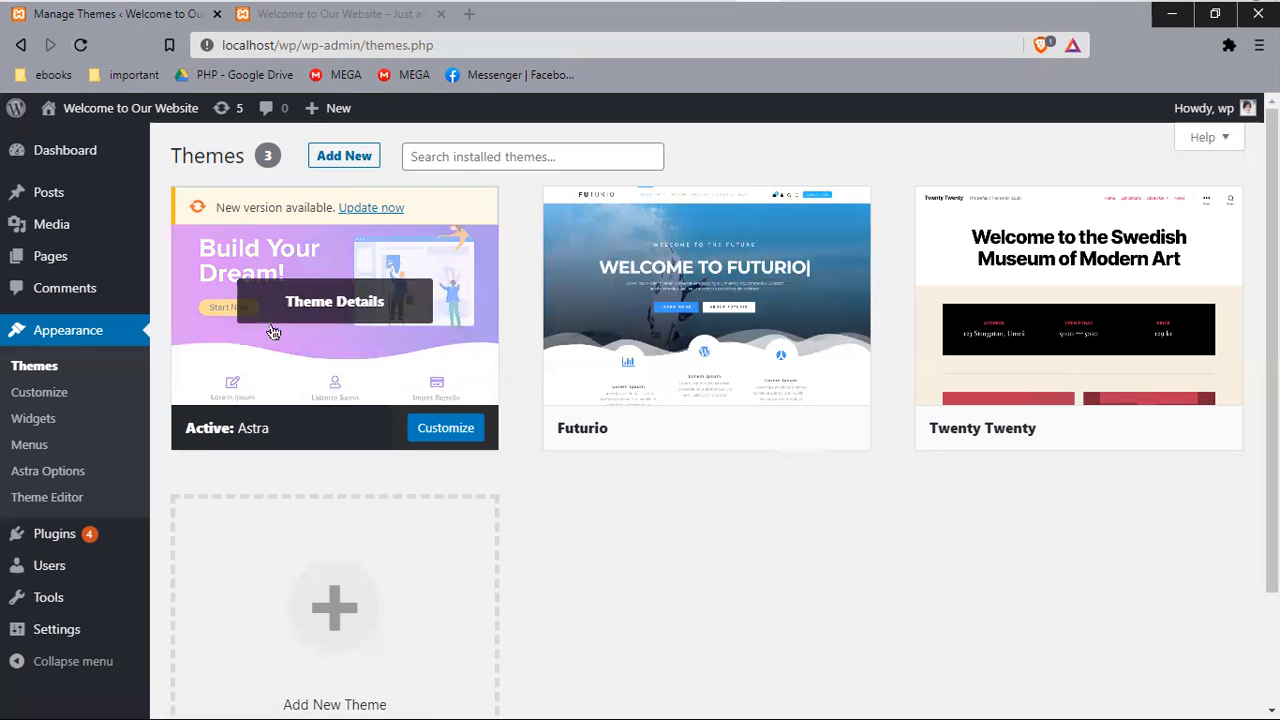
click(1104, 436)
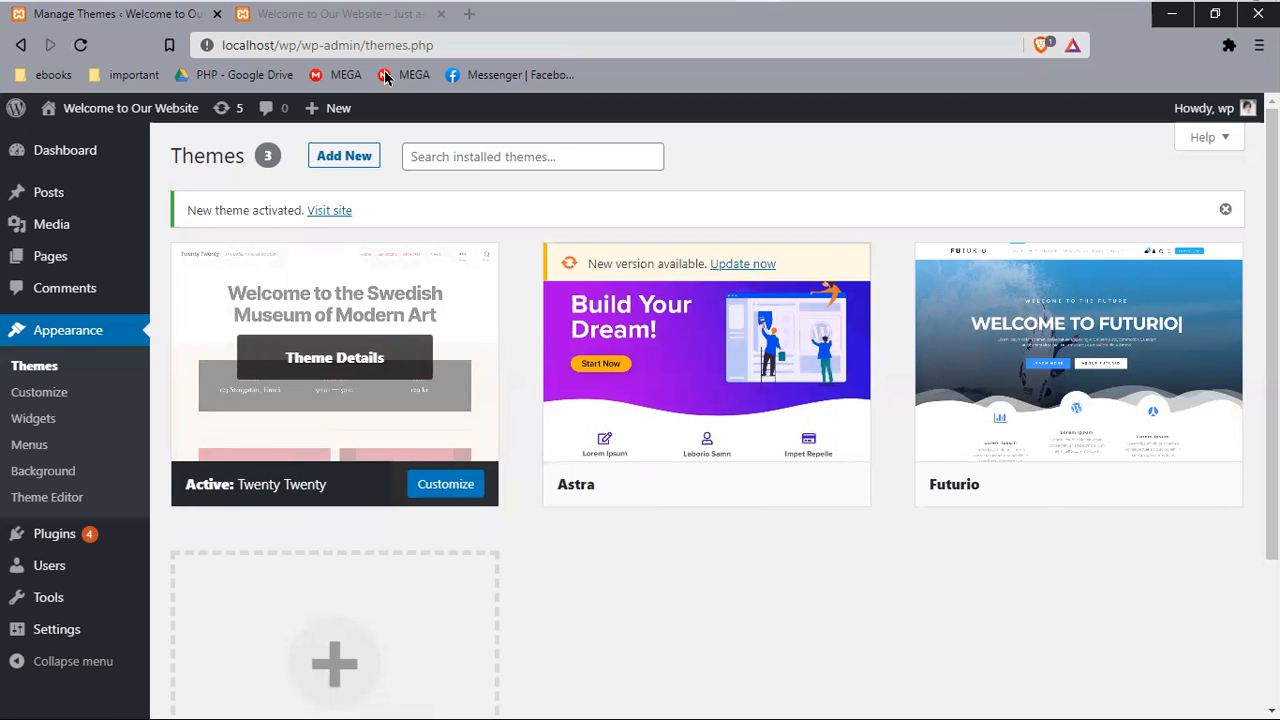
Step: Reload the site's front end and look over how the page is laid out with the Twenty Twenty theme
click(366, 24)
scroll(618, 463, down, 4)
scroll(626, 403, up, 4)
click(81, 45)
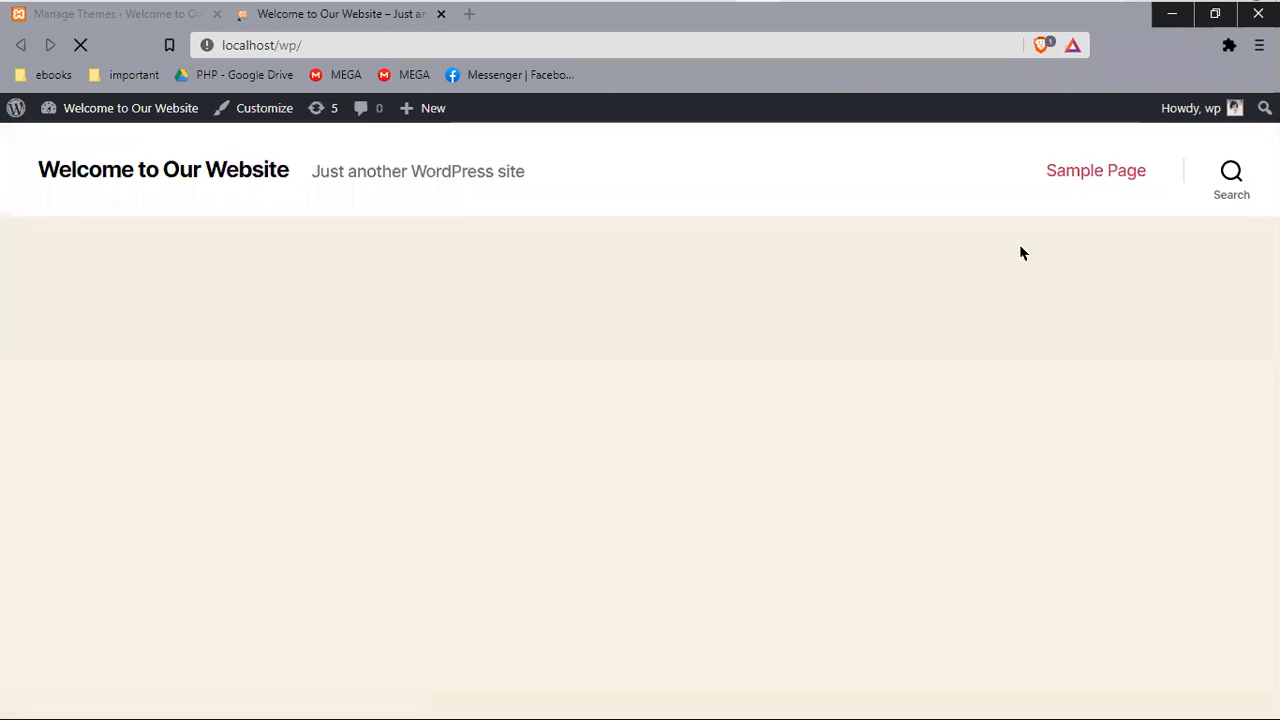
scroll(814, 523, down, 10)
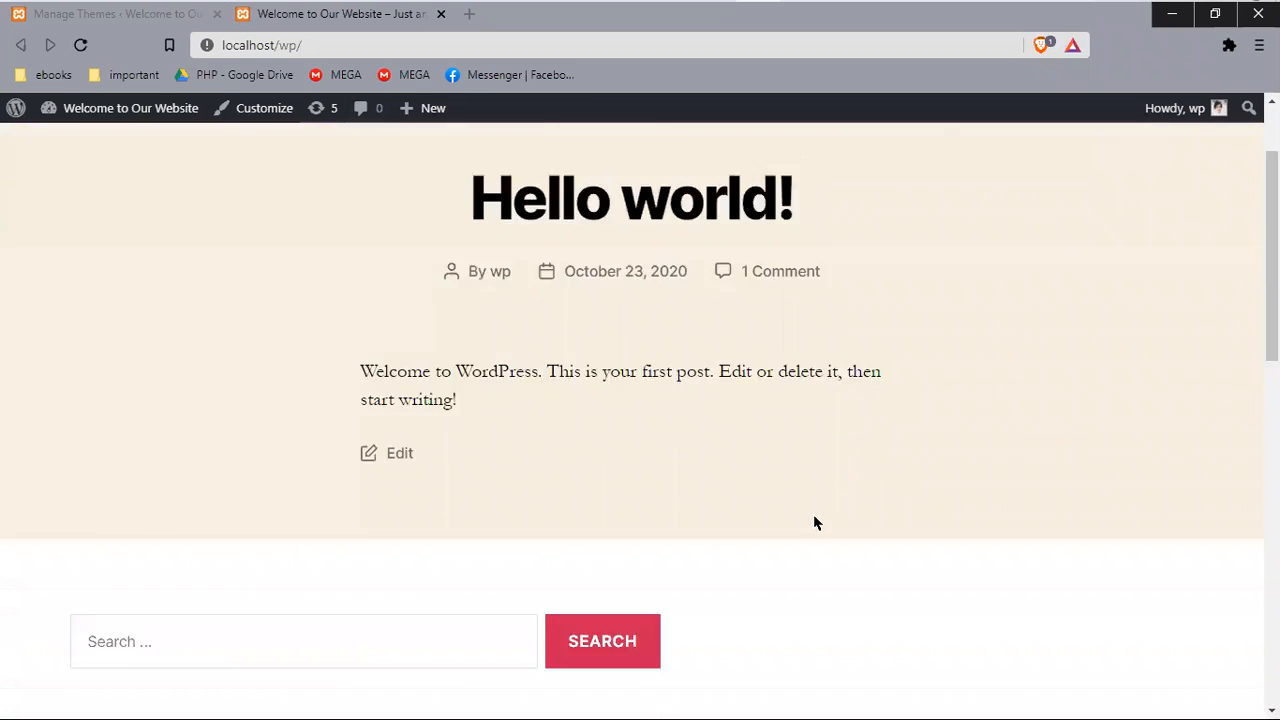
scroll(849, 377, up, 1)
scroll(856, 466, up, 10)
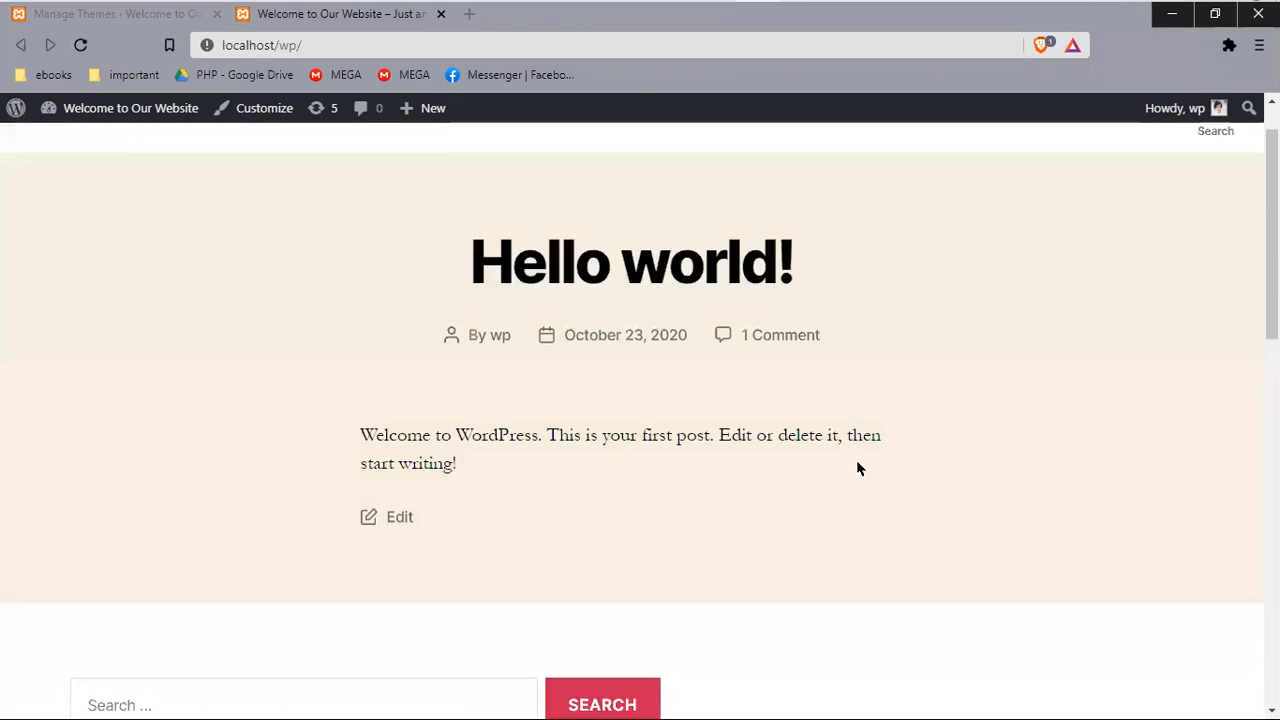
Step: Highlight the site title, tagline and Sample Page link in the header, clear the highlight and examine the widget area below the post
triple_click(432, 168)
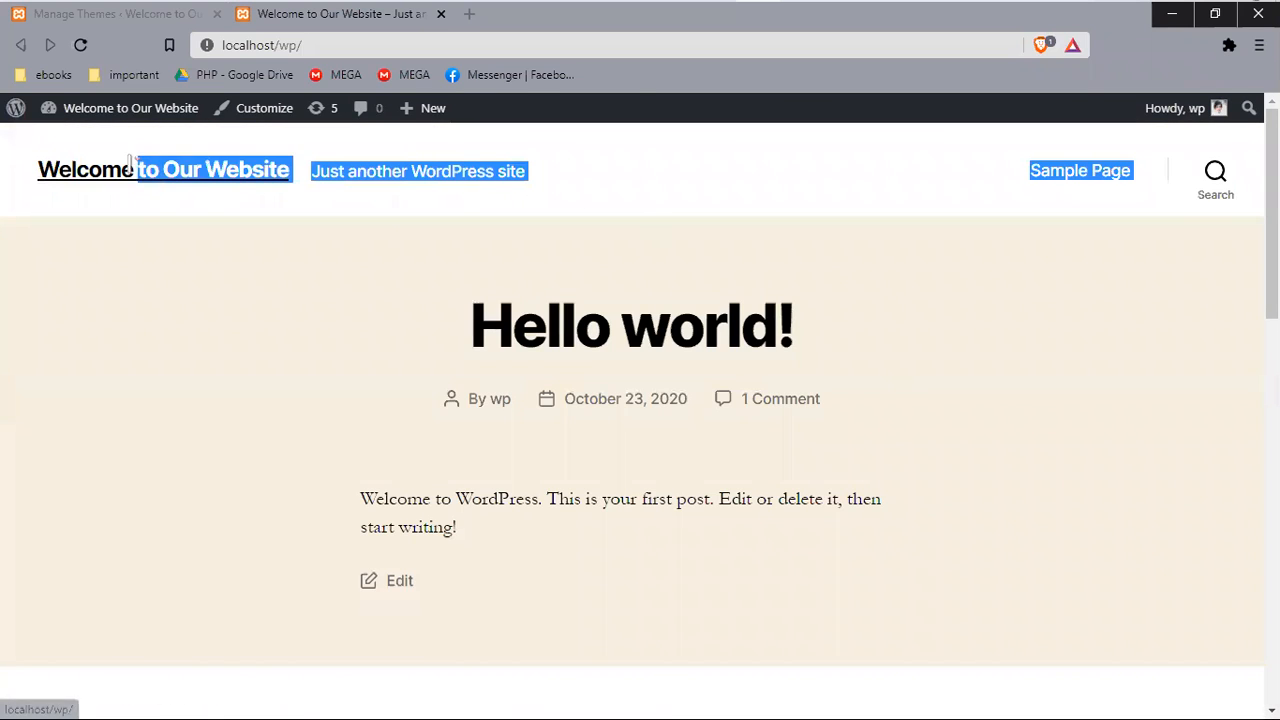
click(772, 165)
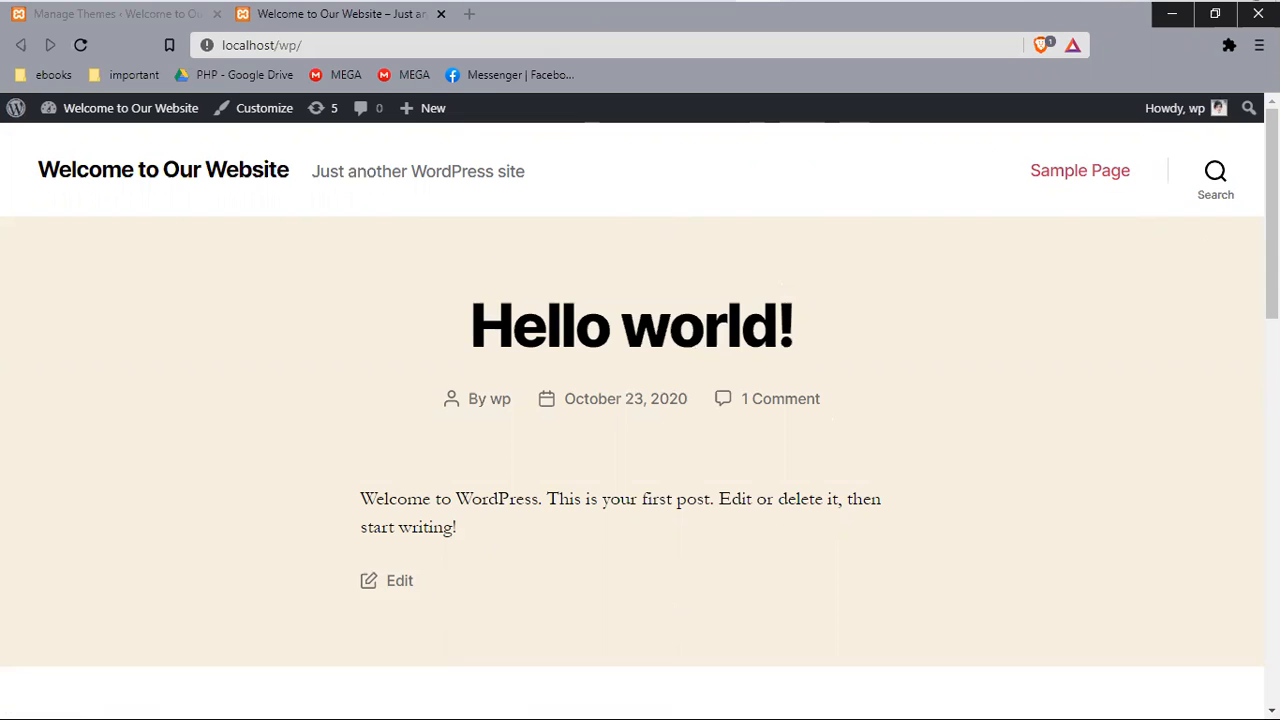
triple_click(982, 177)
triple_click(1154, 280)
click(1126, 340)
scroll(1171, 342, down, 7)
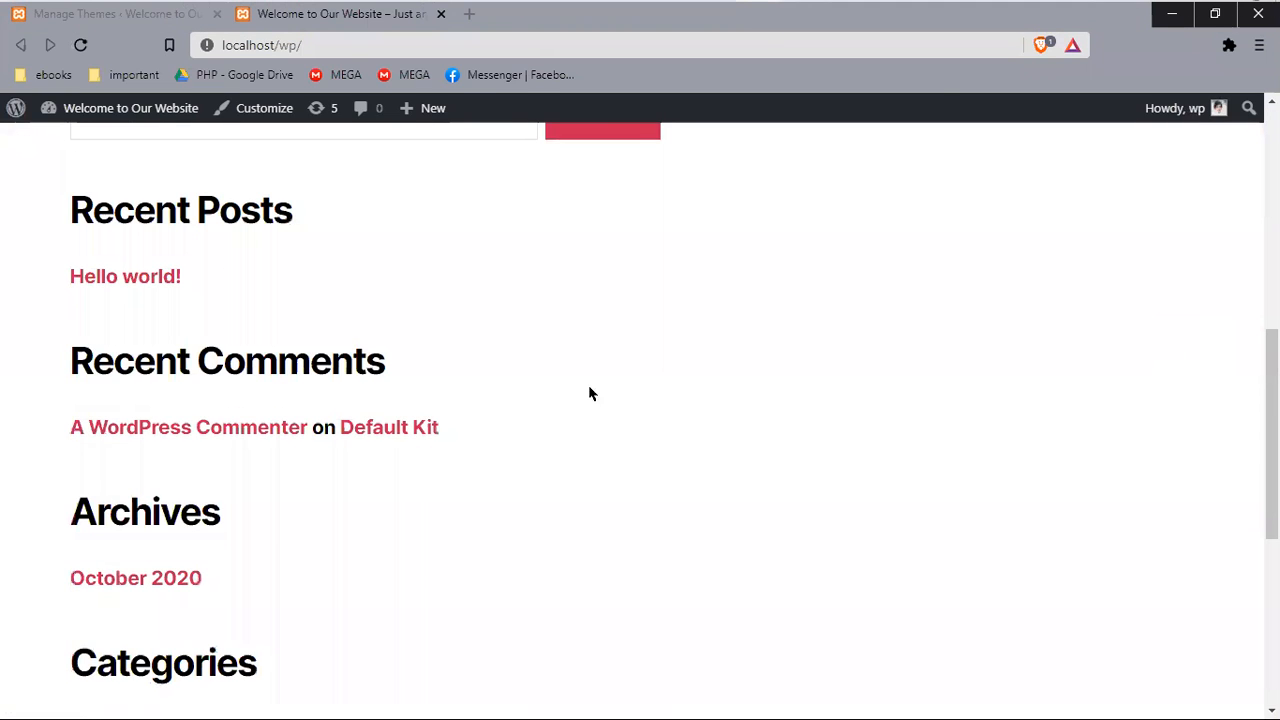
Step: Go back to the Themes page and activate the Futurio theme
click(110, 14)
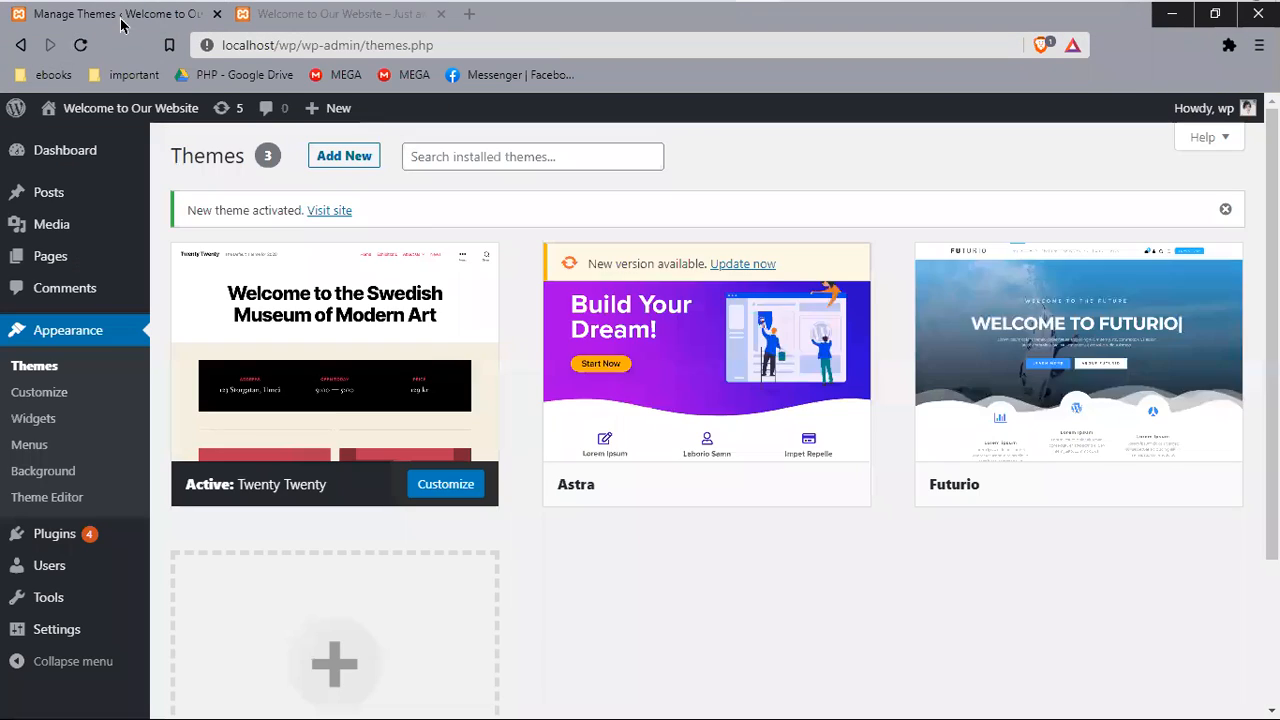
mouse_move(1140, 345)
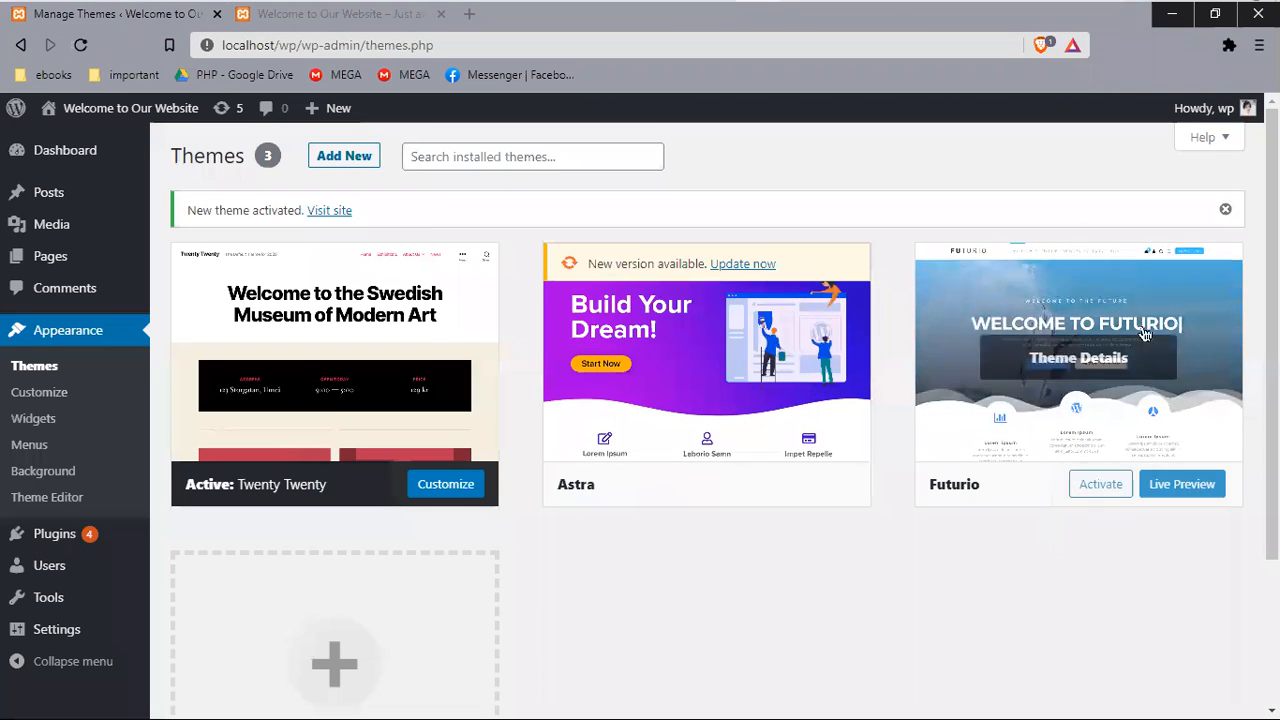
click(1097, 494)
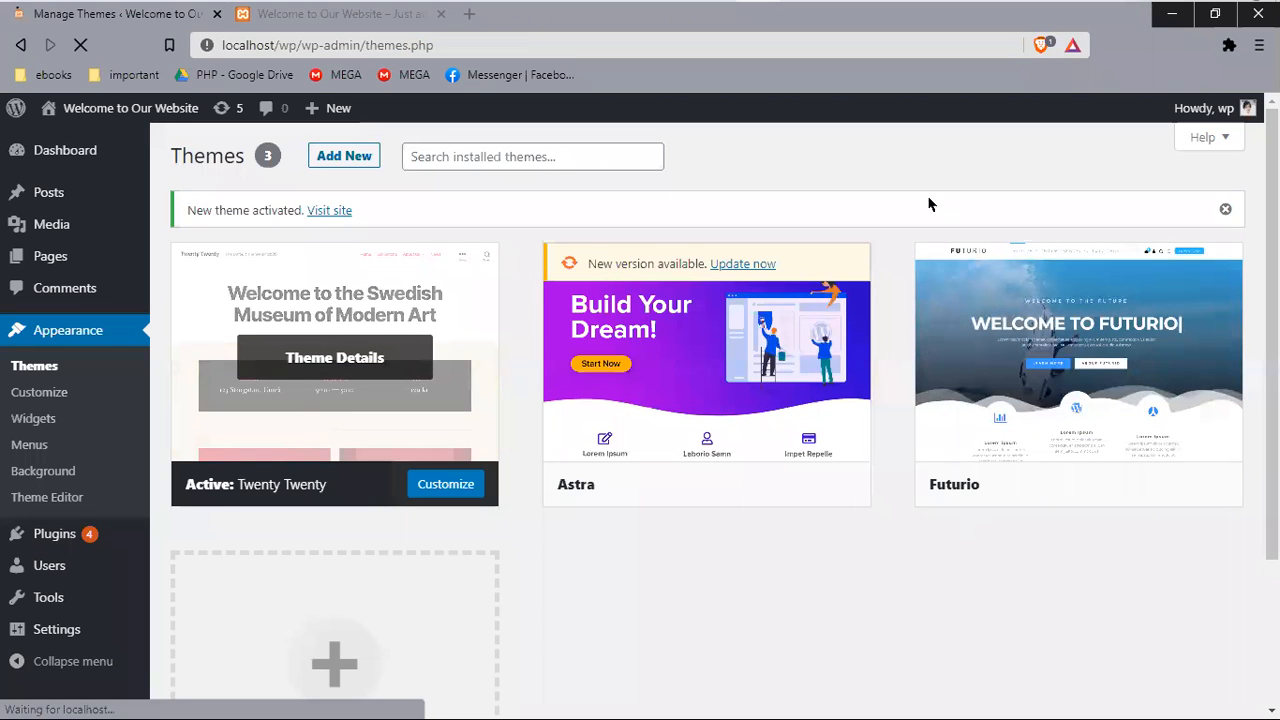
scroll(640, 397, down, 3)
scroll(437, 277, up, 3)
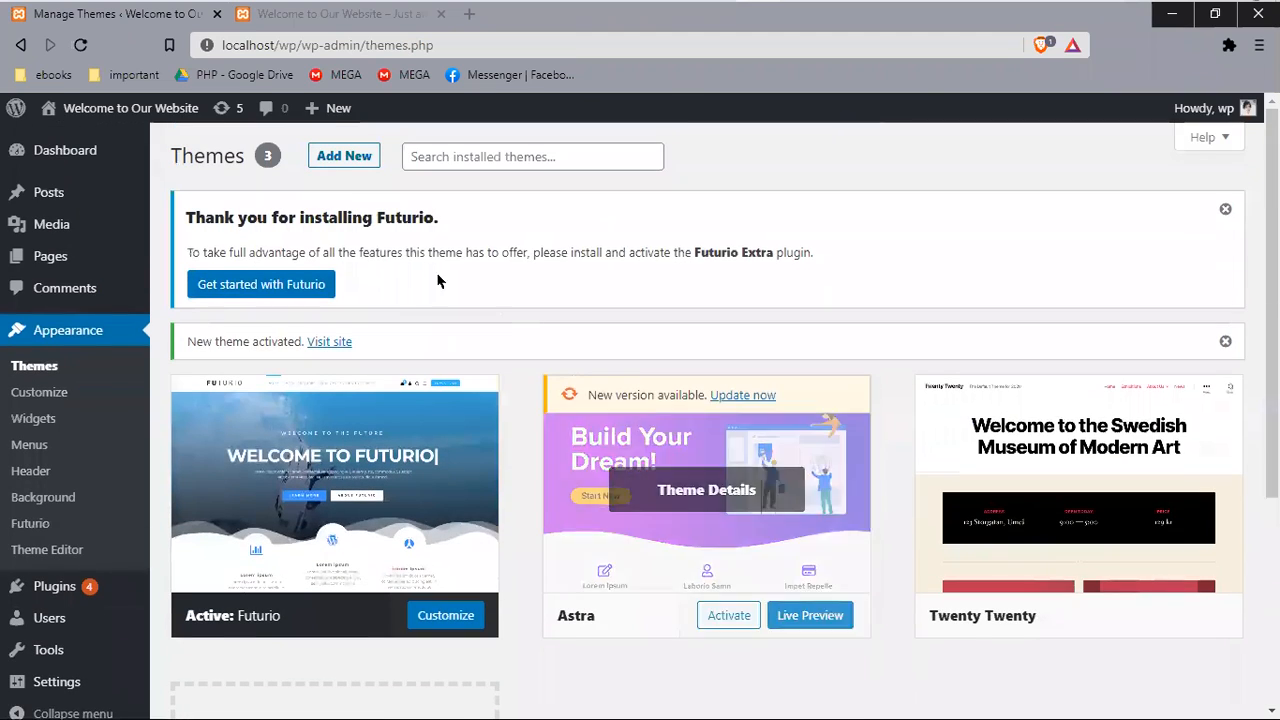
Step: Reload the site's front end and examine the Futurio layout from the header down to the footer
click(300, 16)
click(83, 46)
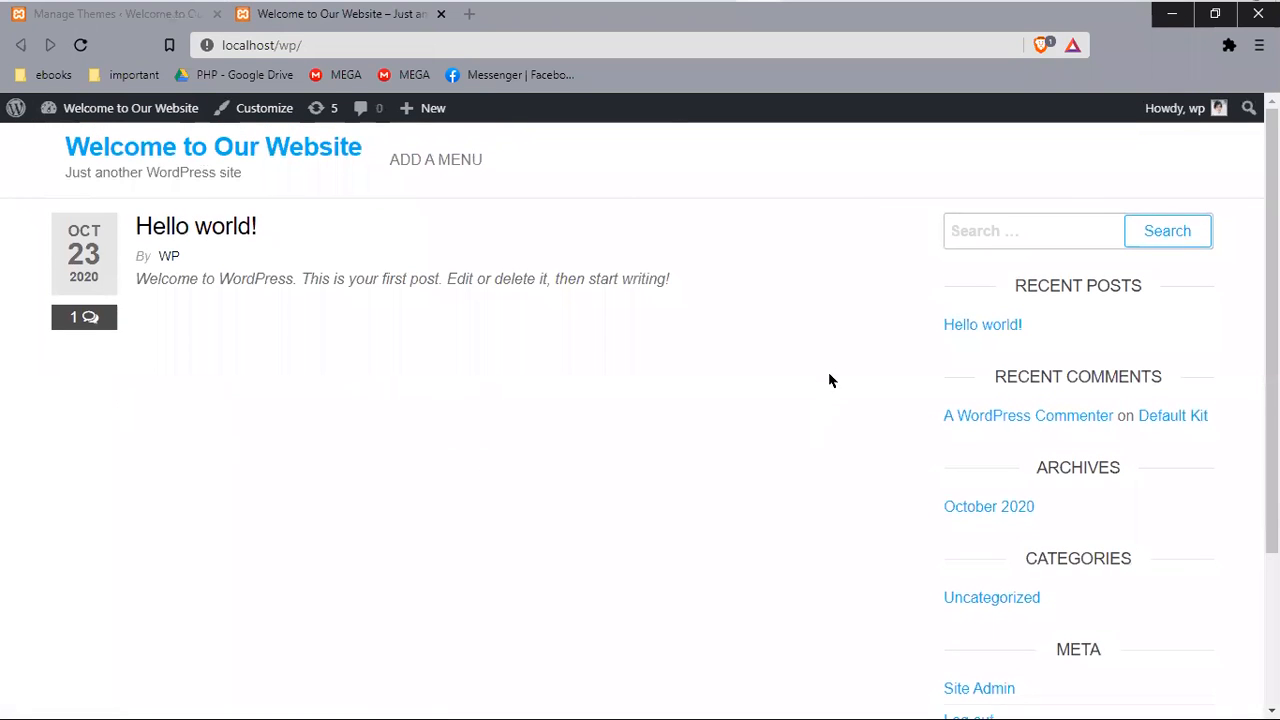
scroll(514, 451, down, 3)
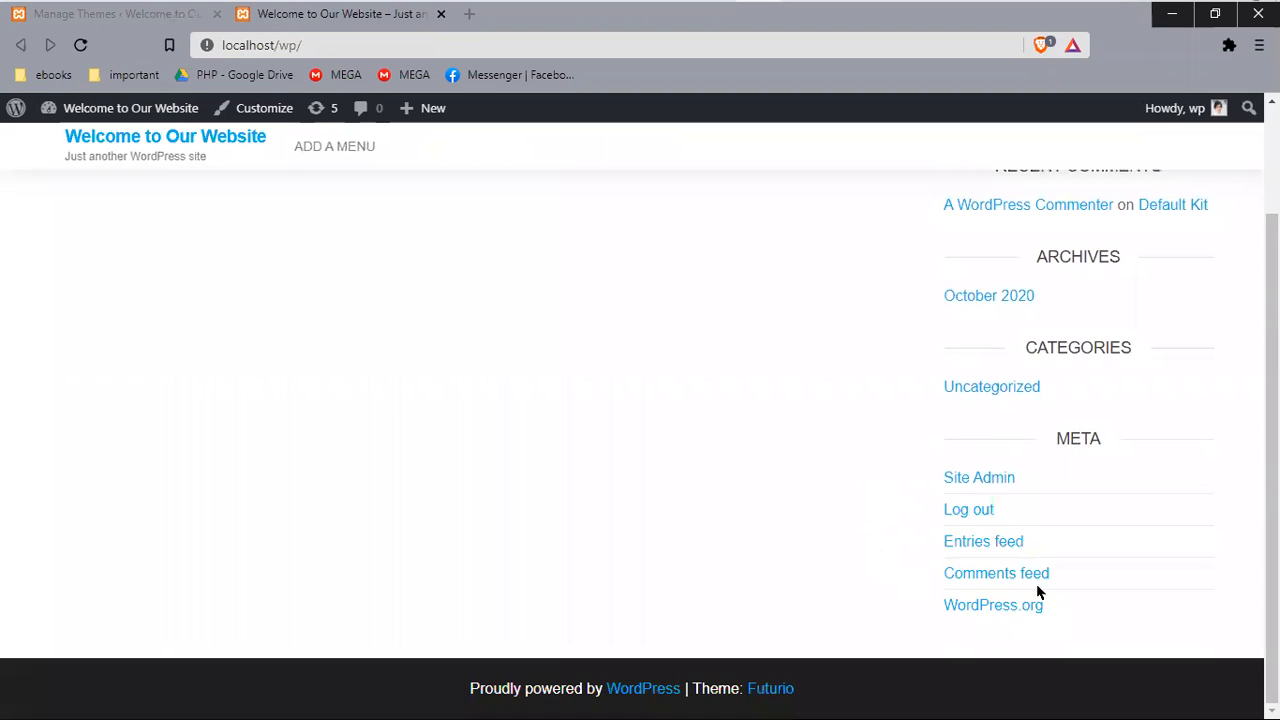
scroll(1037, 590, up, 3)
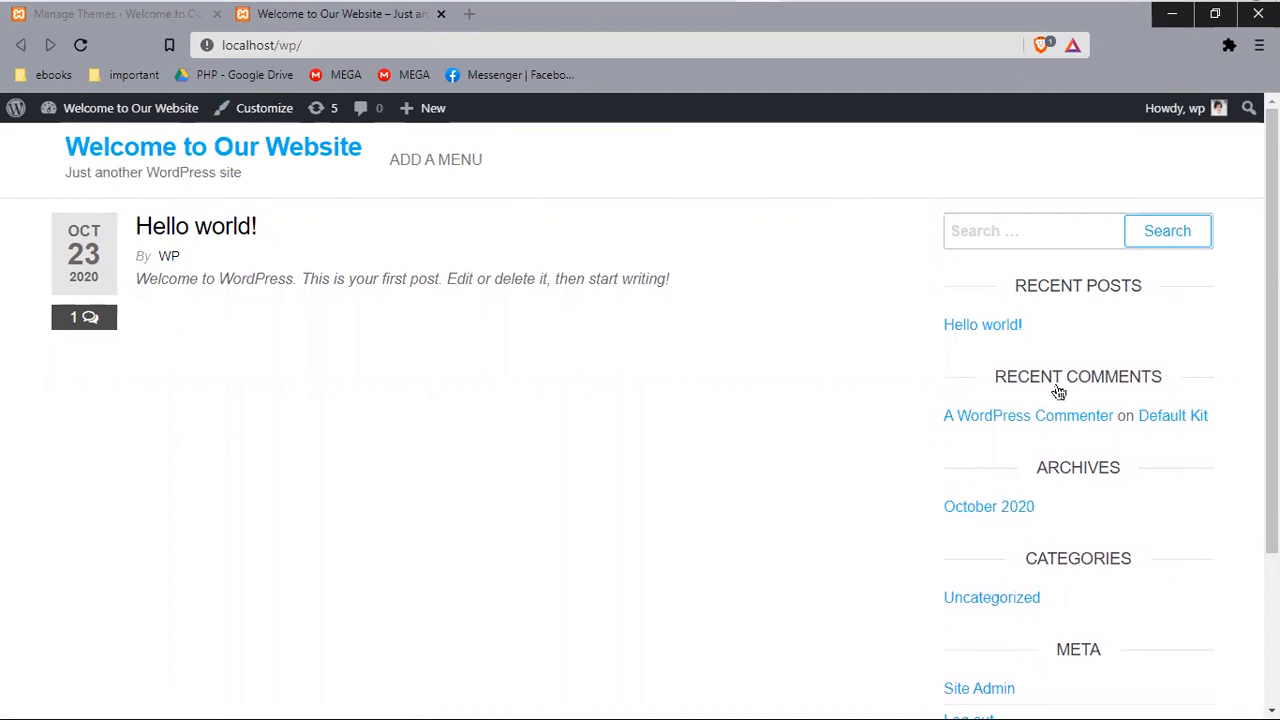
scroll(1010, 340, down, 3)
scroll(1073, 670, up, 3)
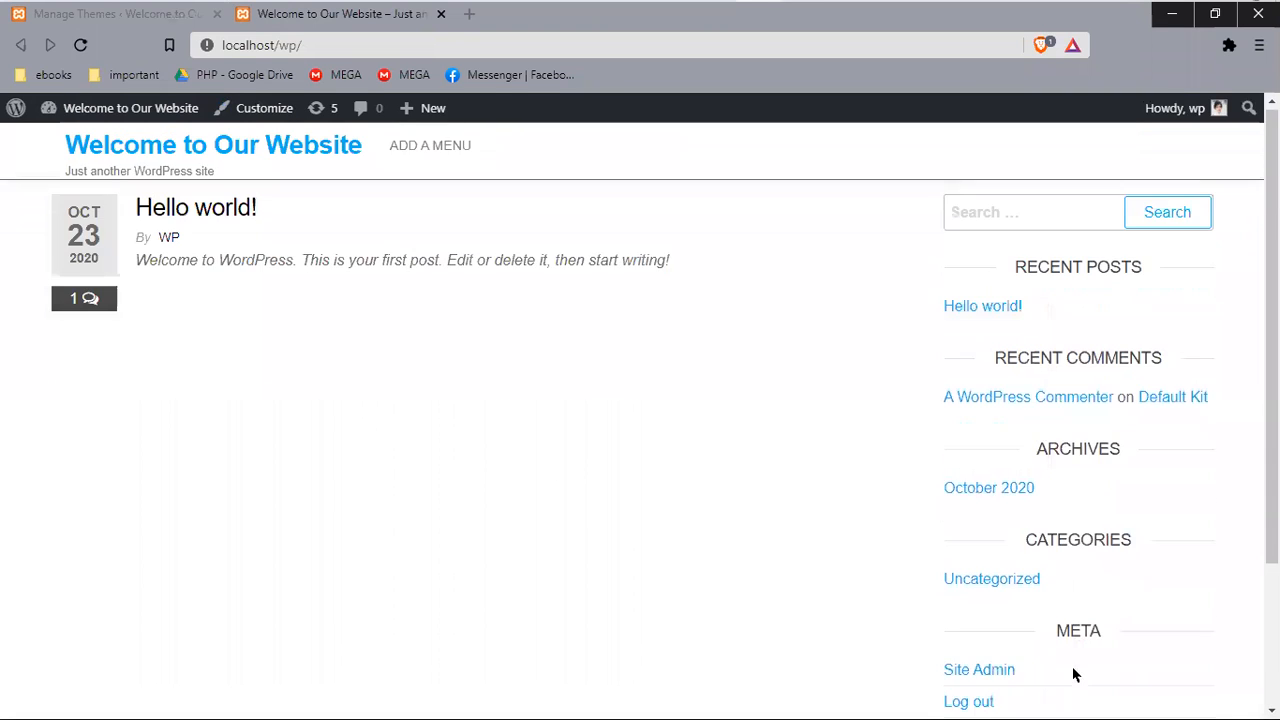
Step: Compare the Themes page with the site's front end, and examine the Plugins submenu and the installed themes
click(114, 14)
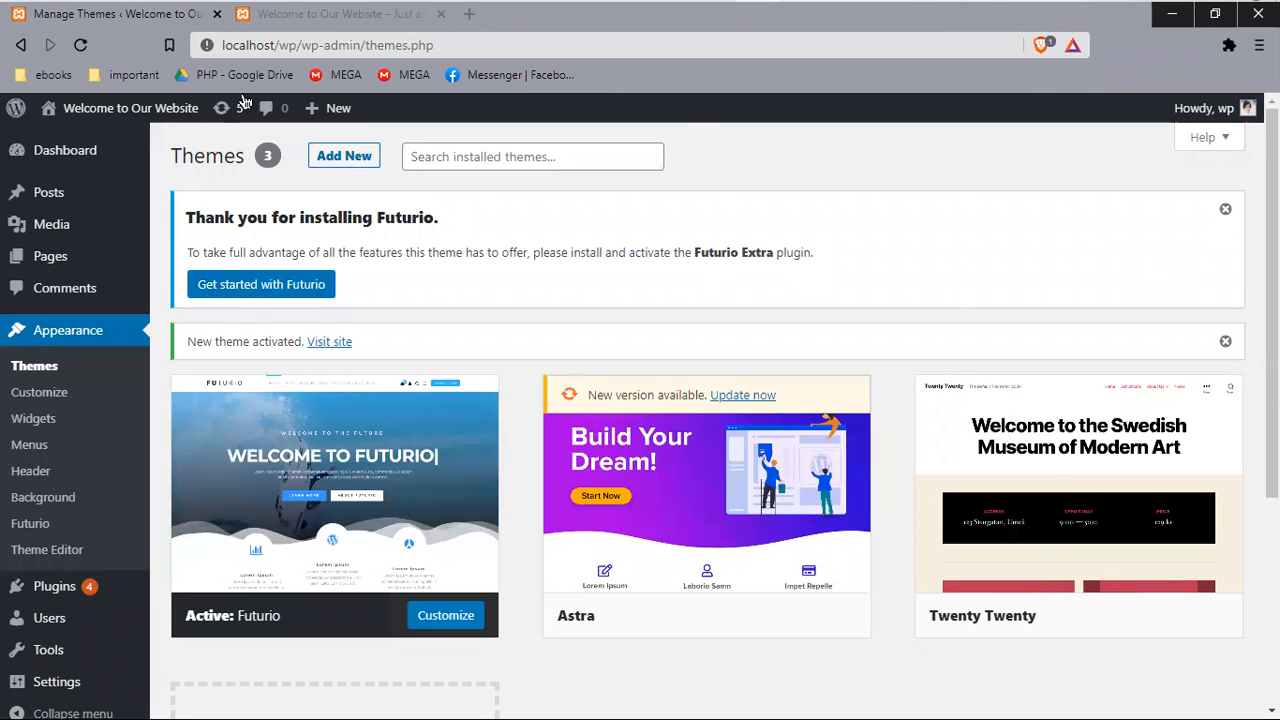
click(306, 14)
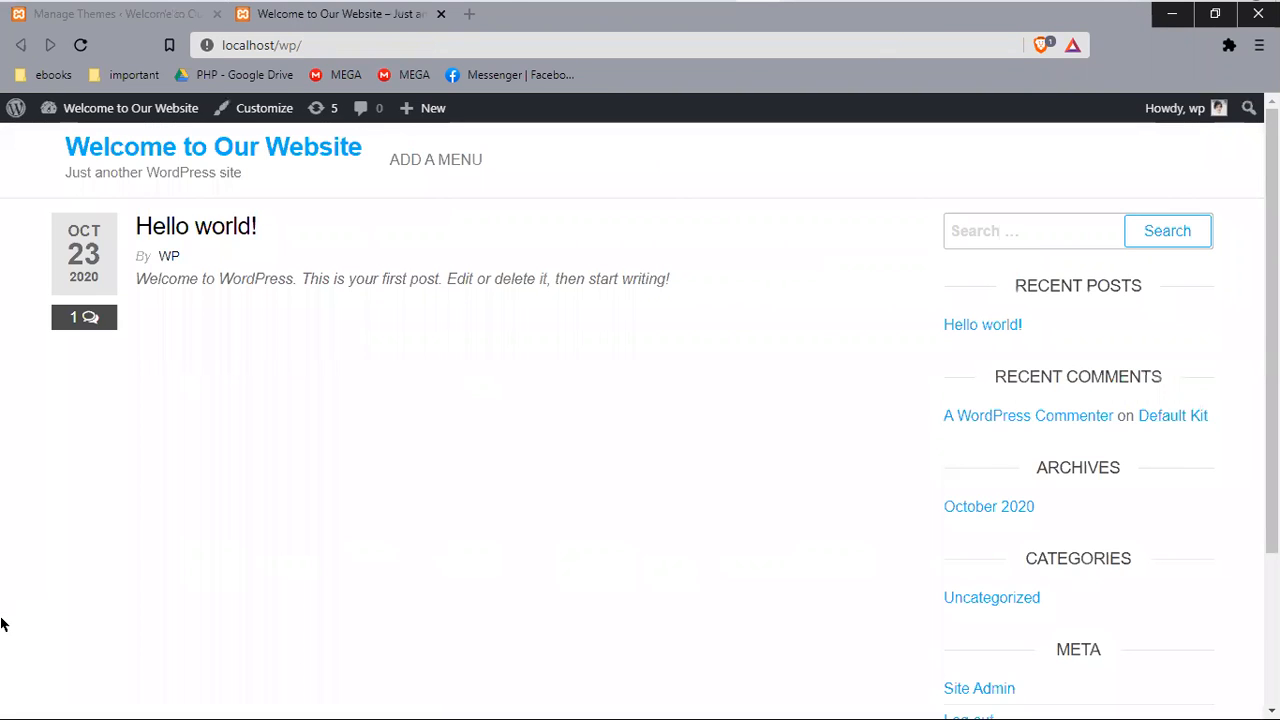
key(ctrl+Tab)
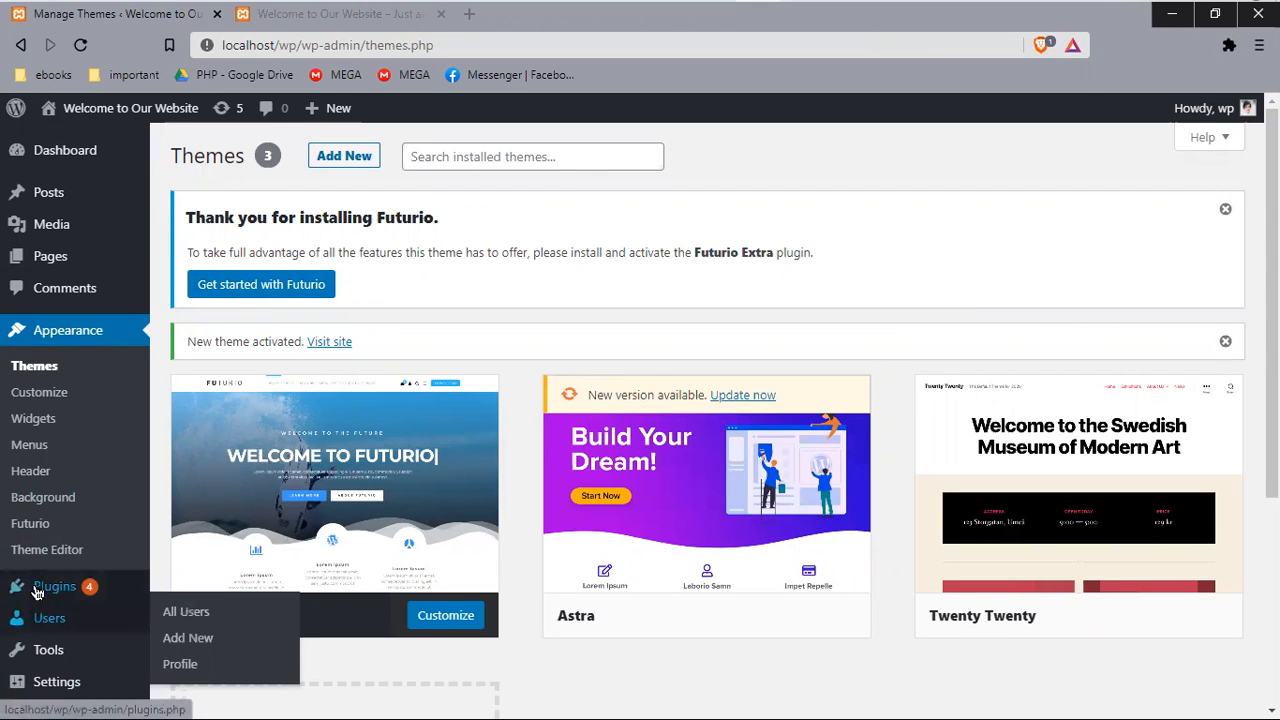
mouse_move(44, 589)
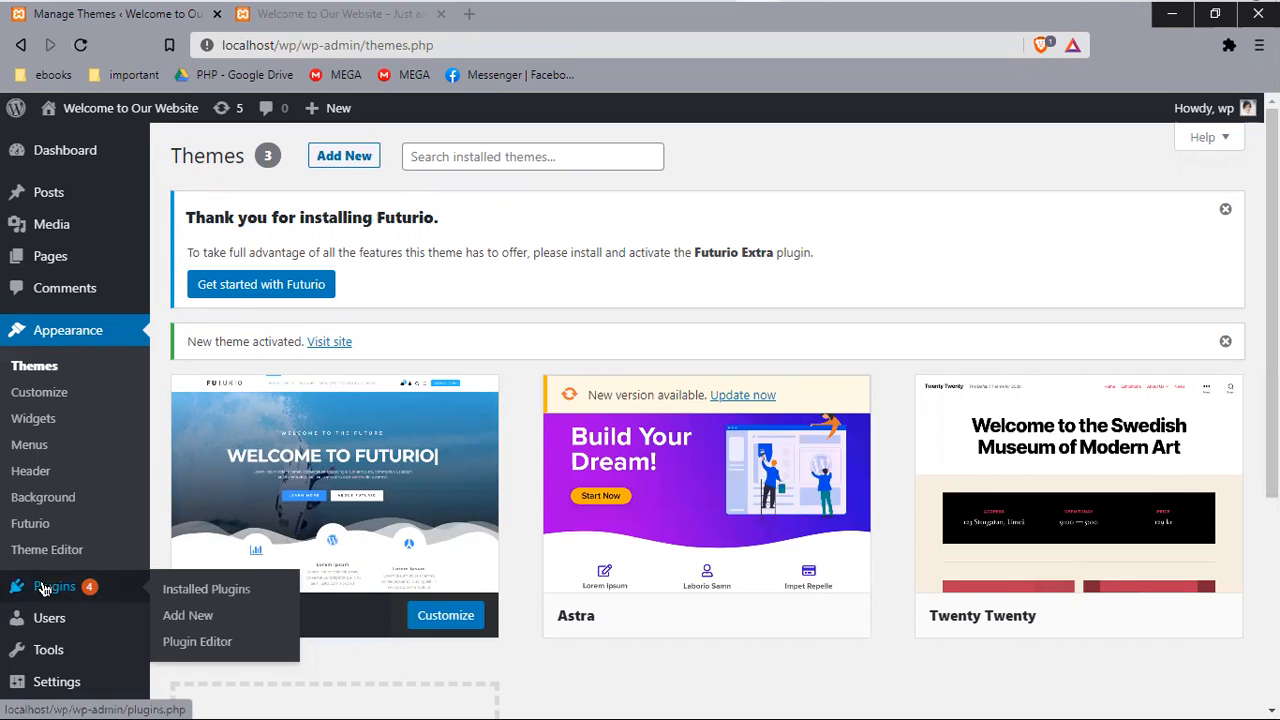
click(296, 20)
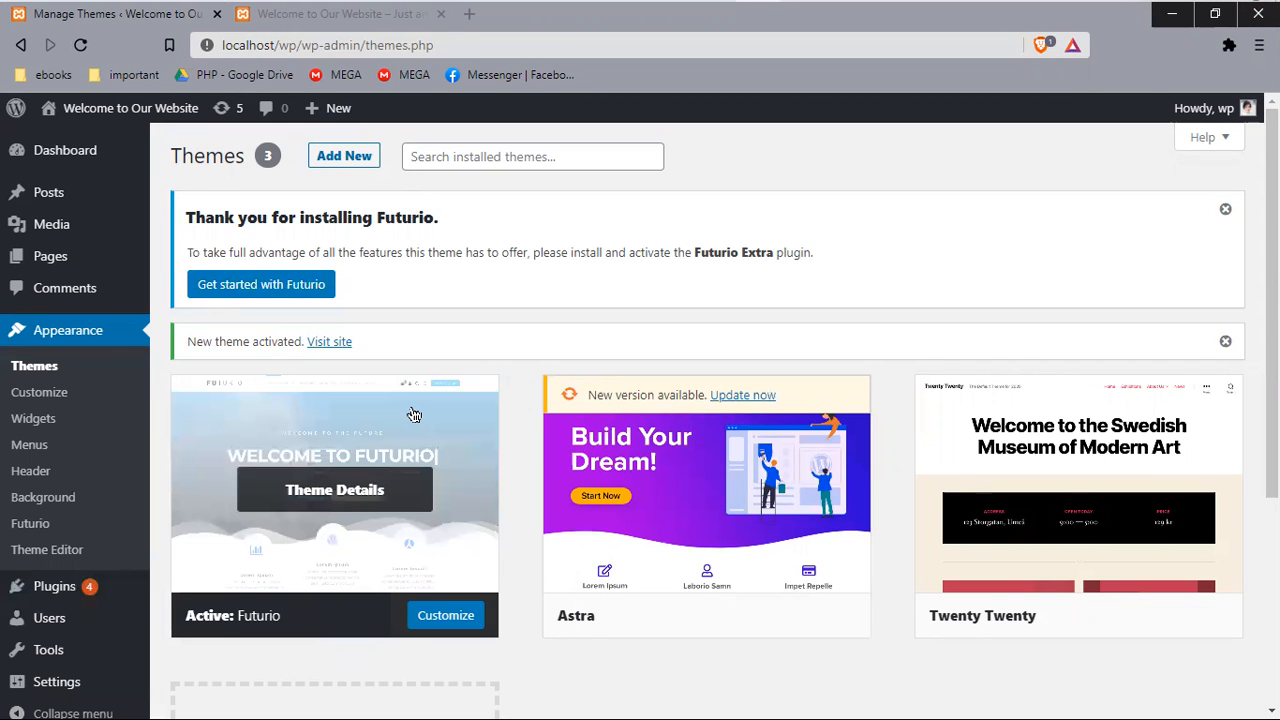
mouse_move(740, 566)
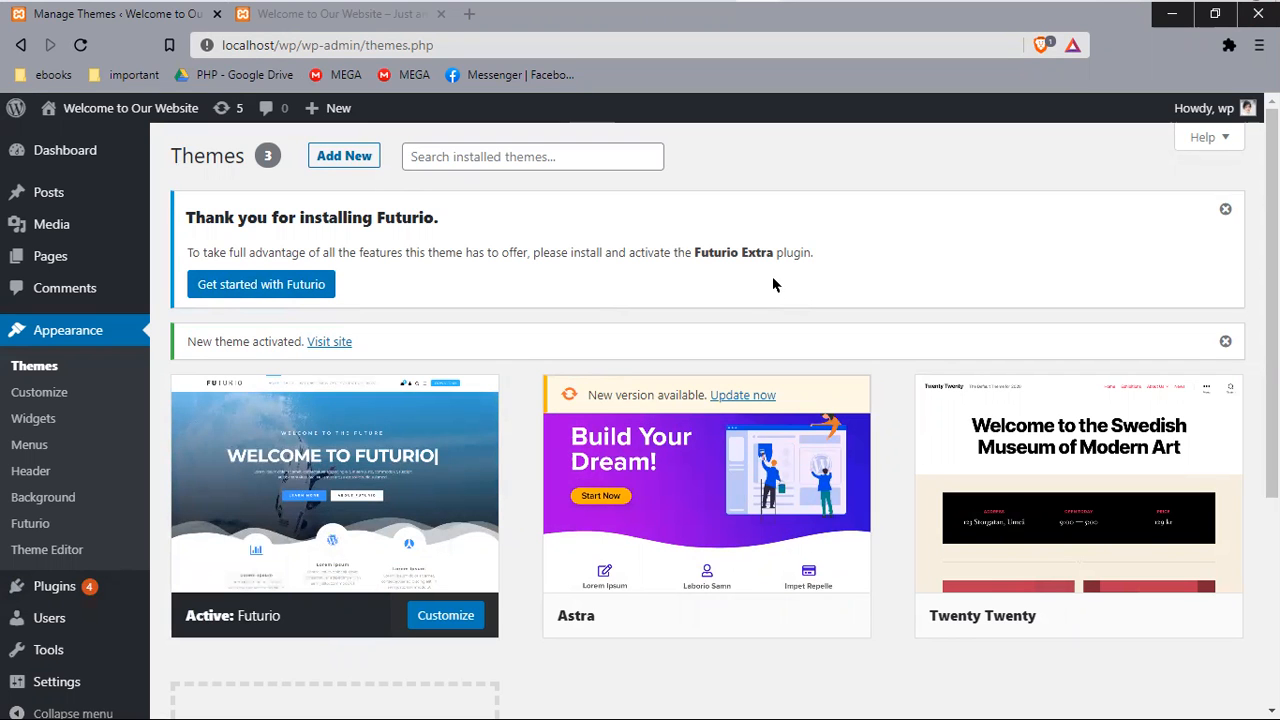
scroll(772, 276, down, 3)
scroll(680, 397, up, 2)
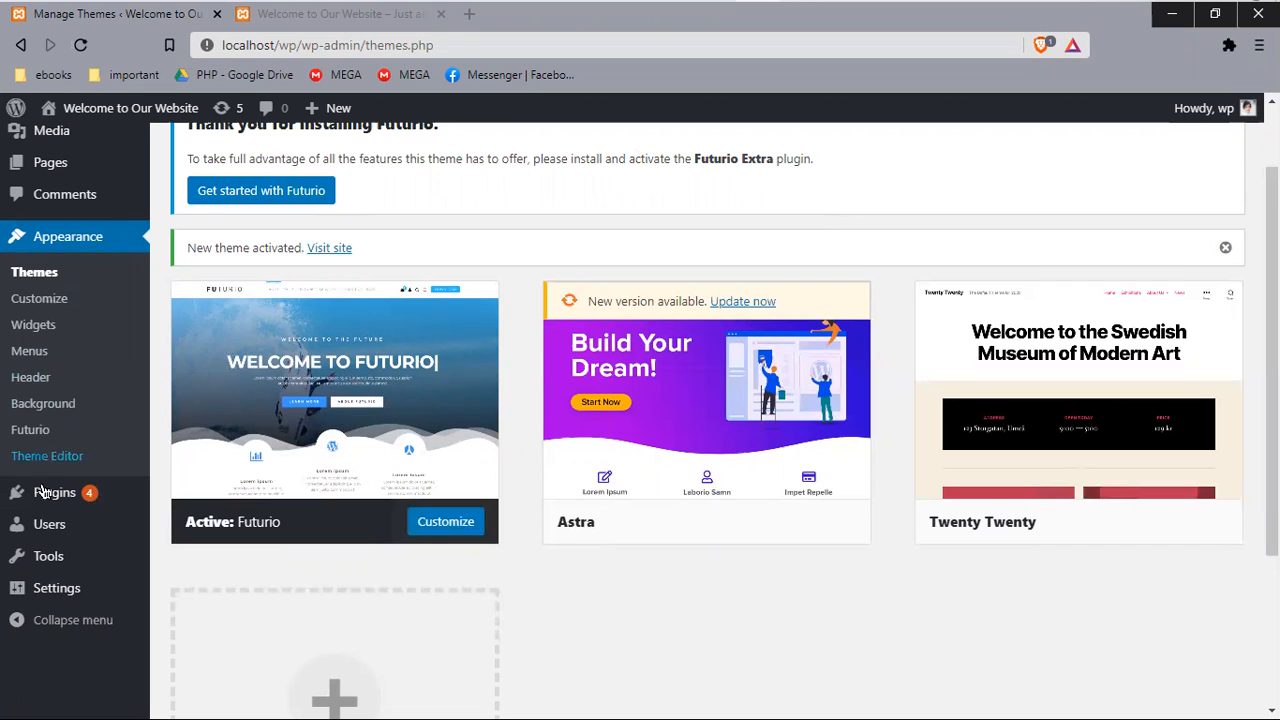
mouse_move(55, 492)
click(1189, 17)
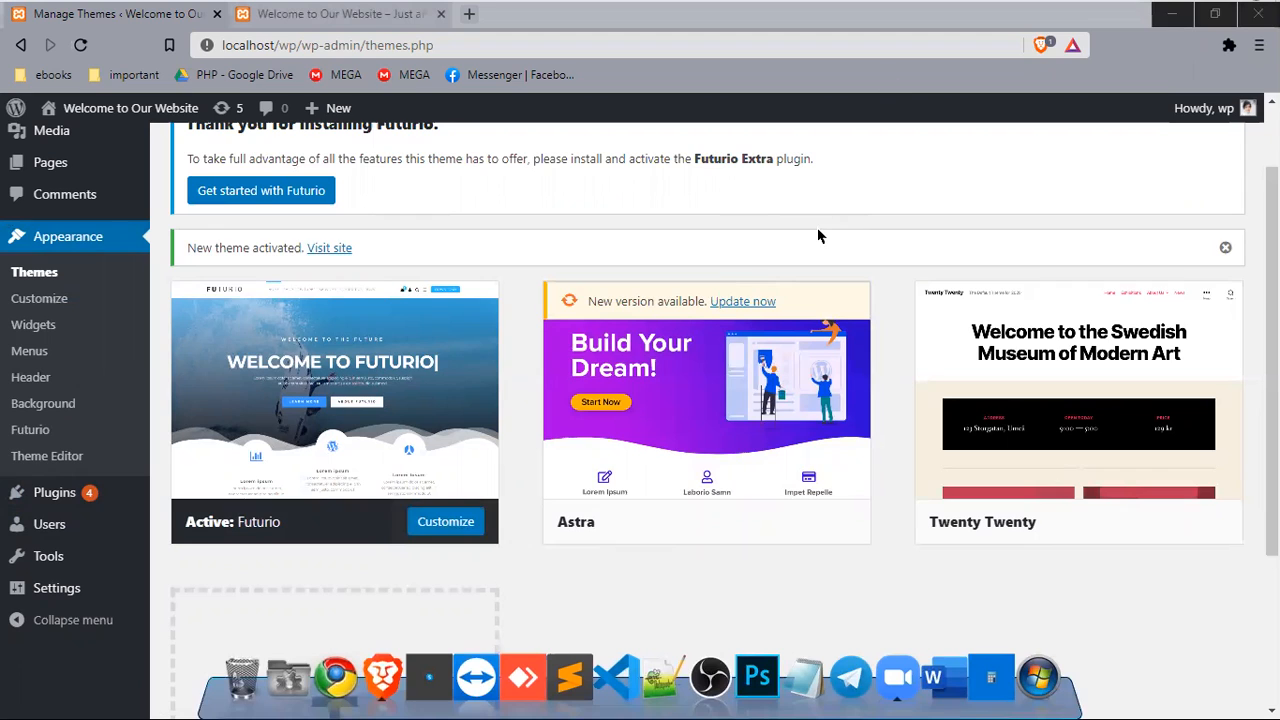
click(751, 14)
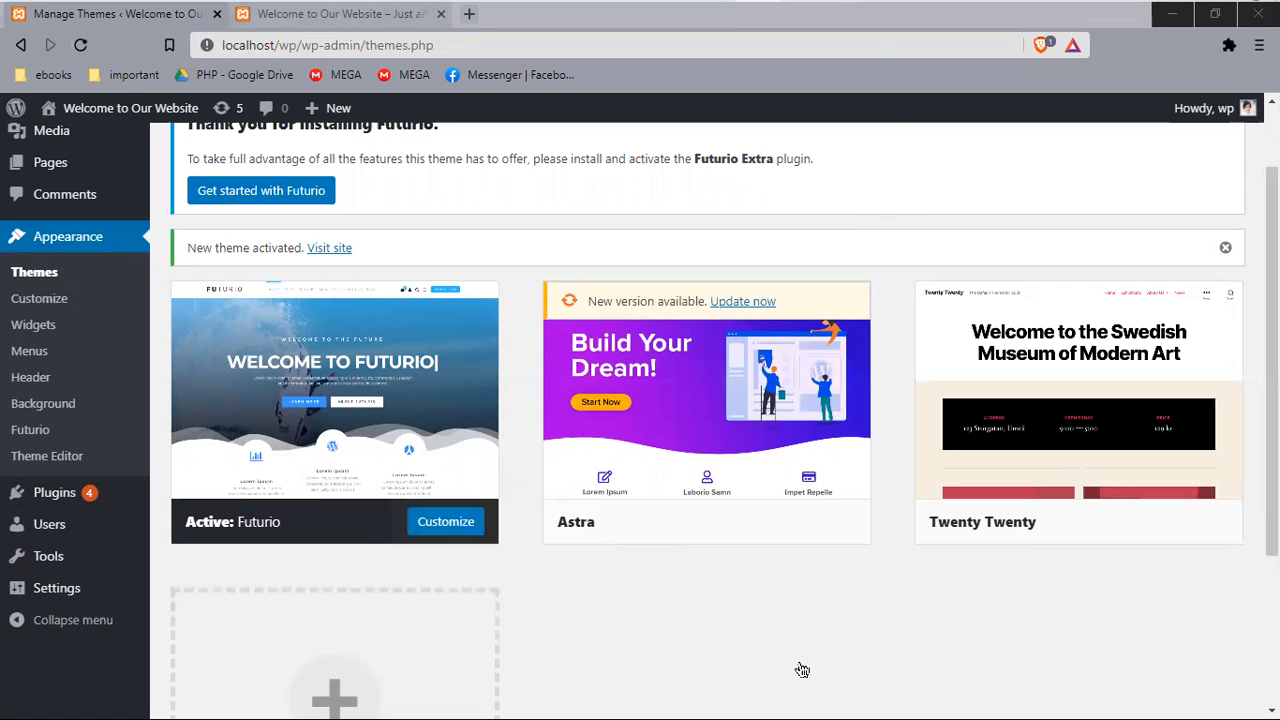
scroll(699, 364, up, 1)
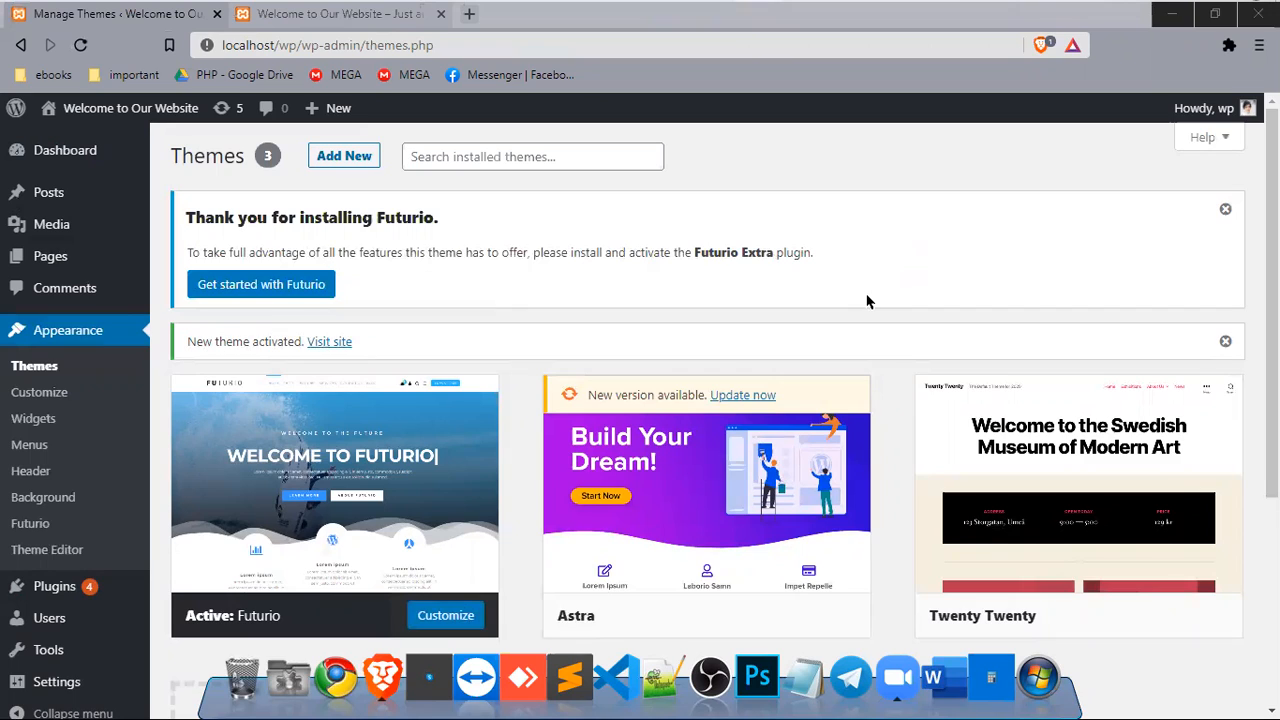
mouse_move(22, 262)
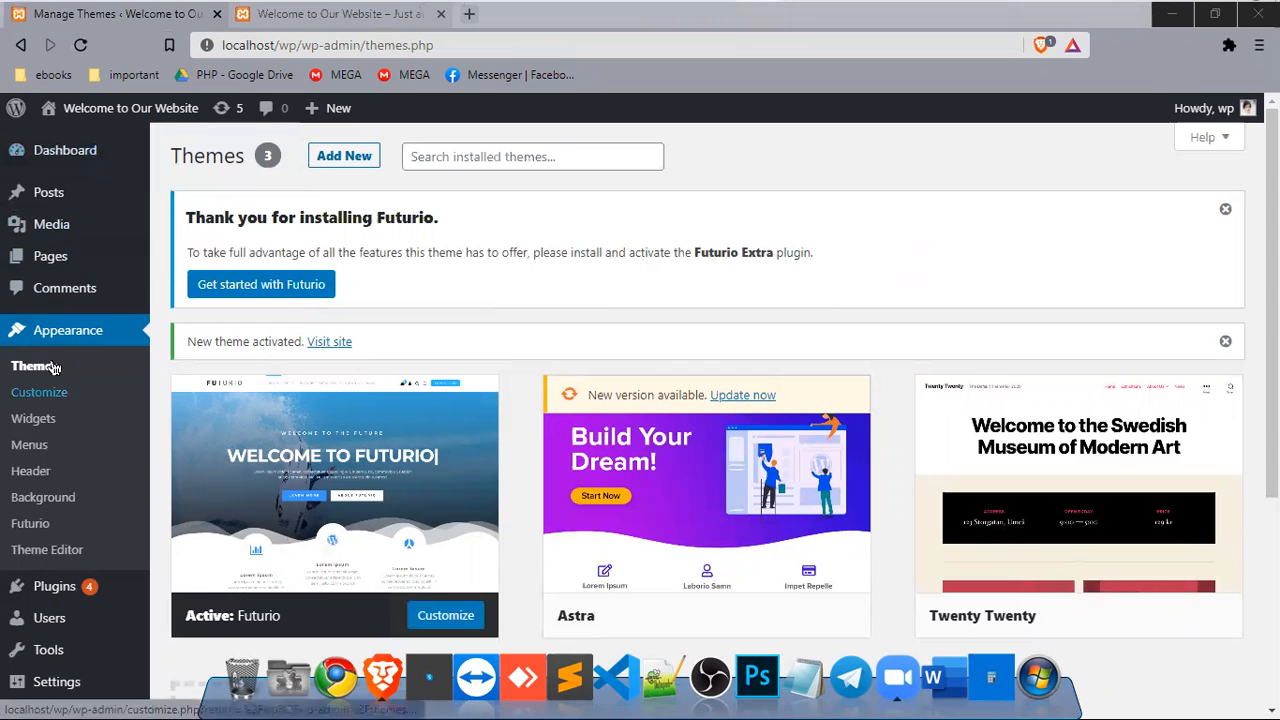
Step: Examine the Themes page and the Posts, Media, Pages and Plugins submenus, checking the site's front end in between
scroll(15, 557, down, 1)
scroll(15, 557, down, 3)
scroll(34, 494, up, 4)
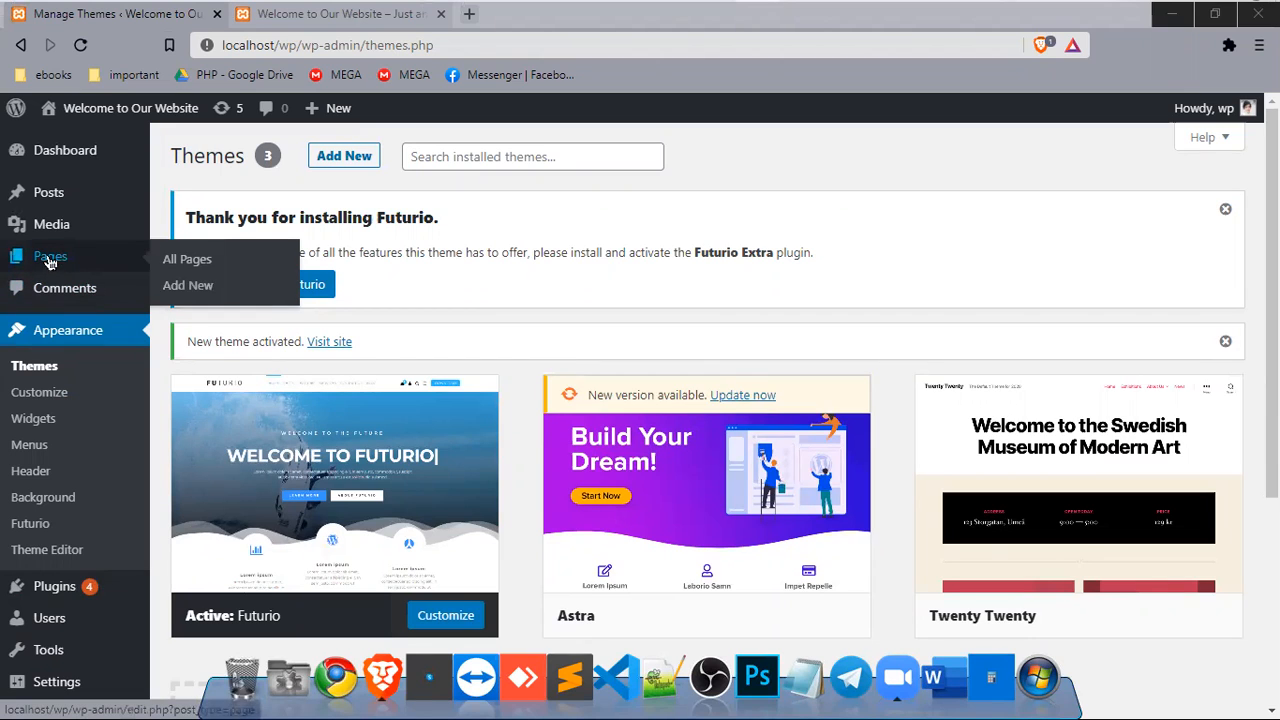
mouse_move(35, 213)
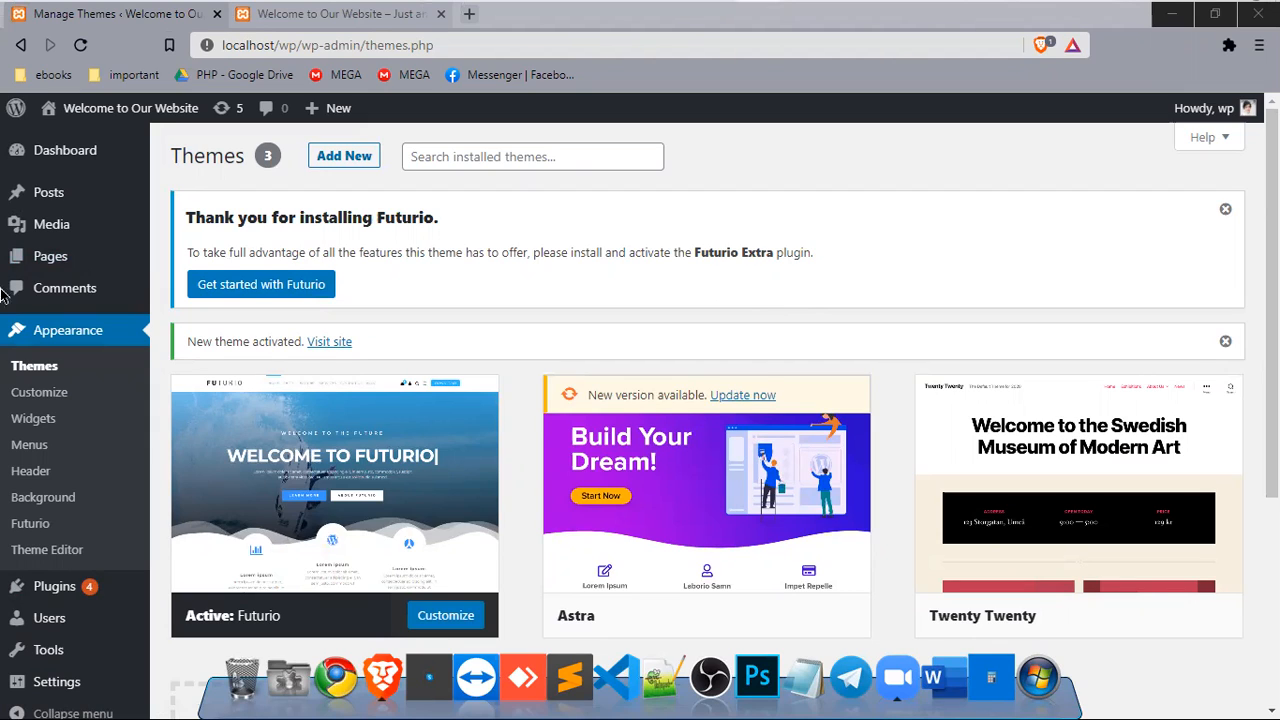
mouse_move(57, 195)
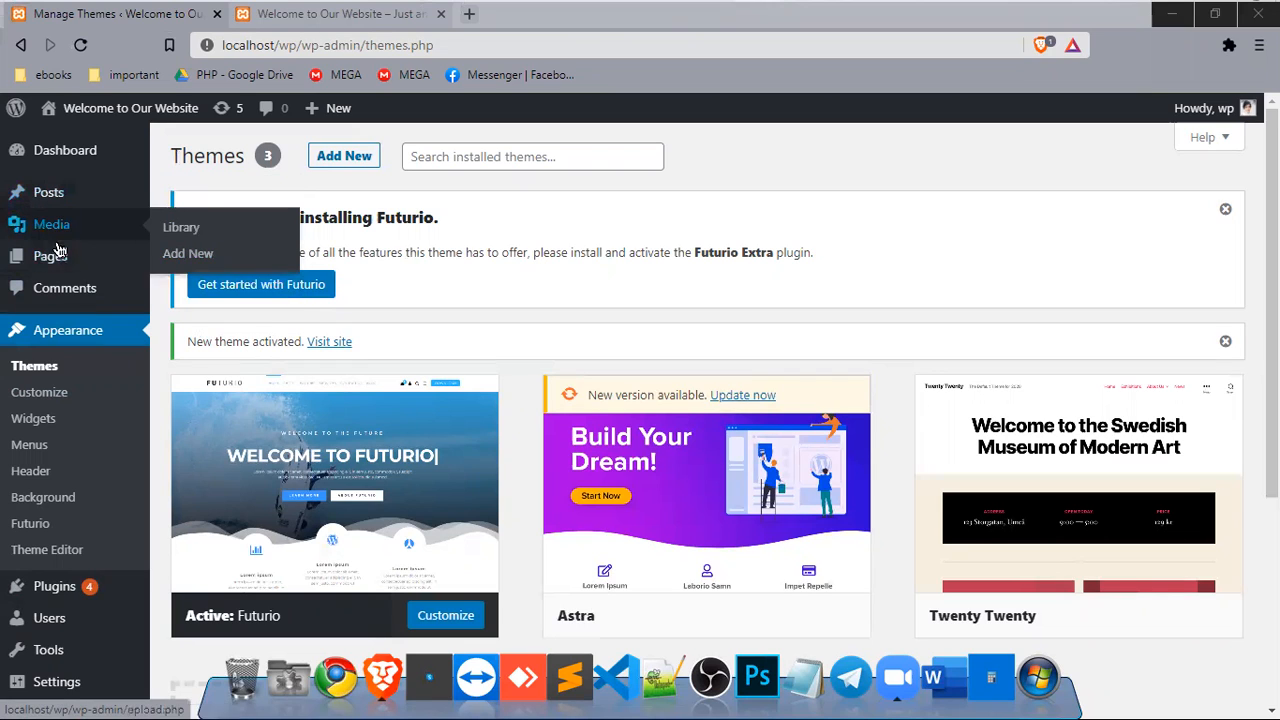
click(338, 18)
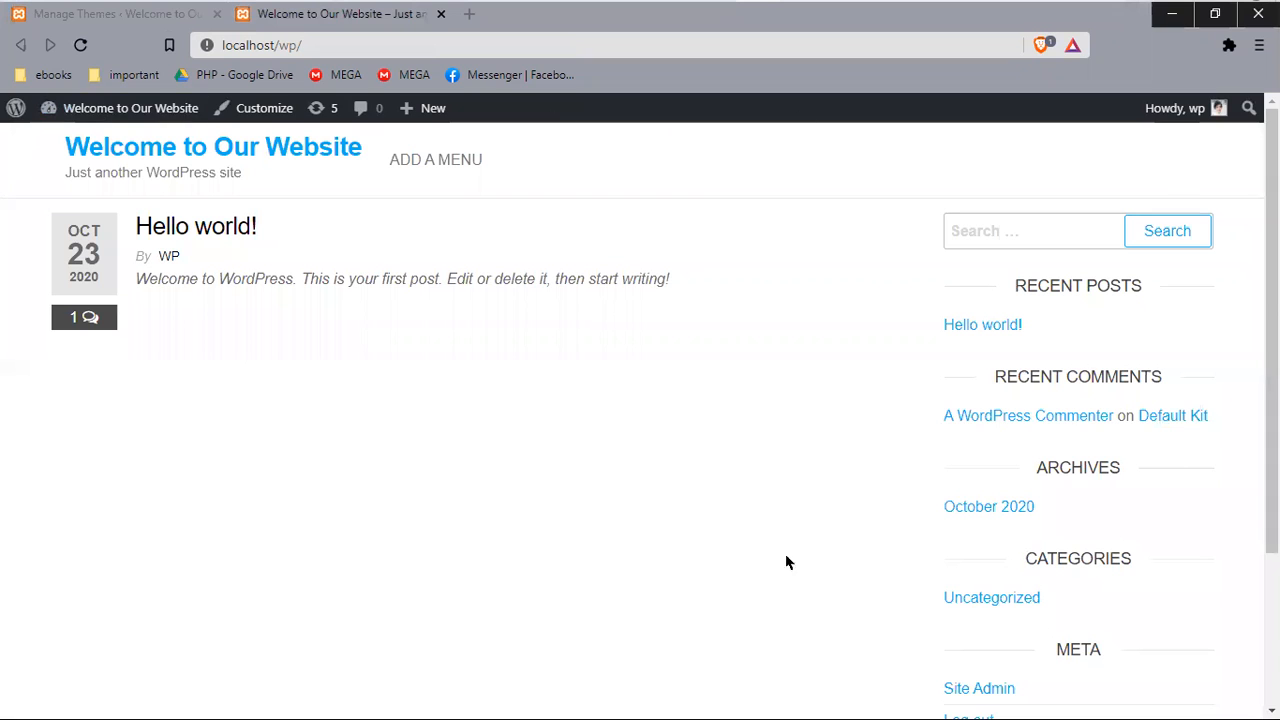
click(100, 14)
mouse_move(45, 268)
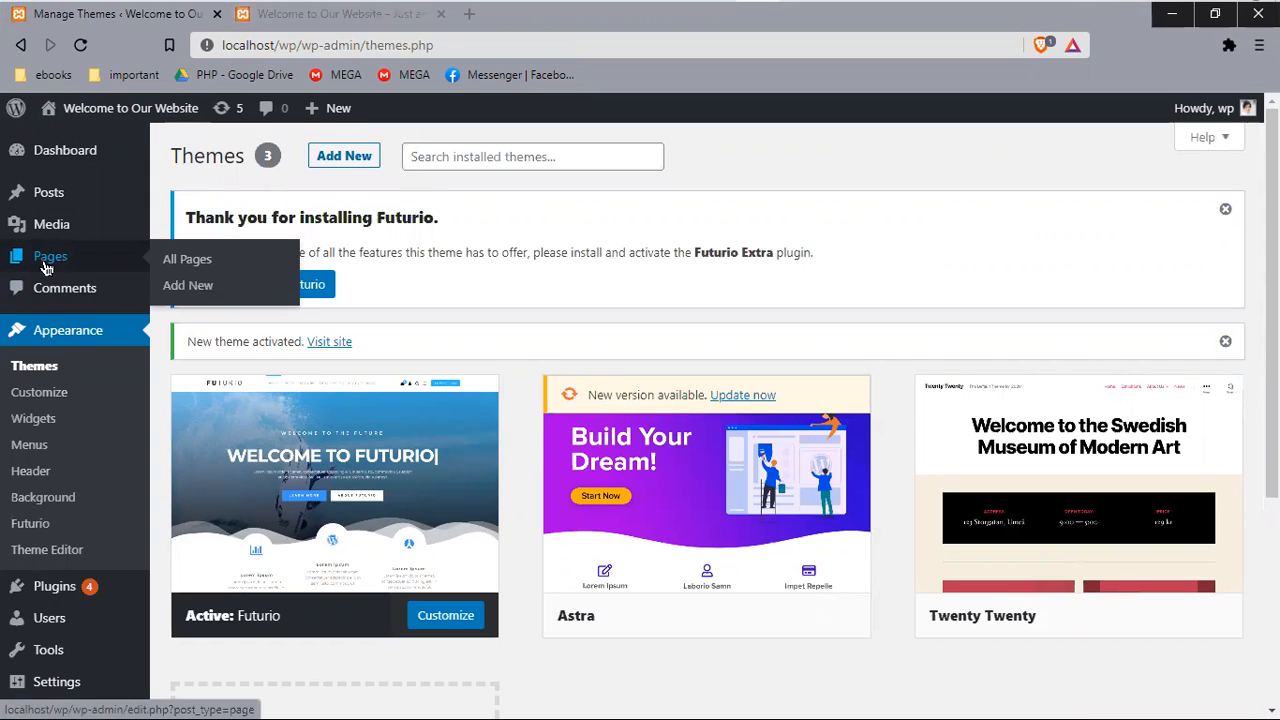
mouse_move(62, 596)
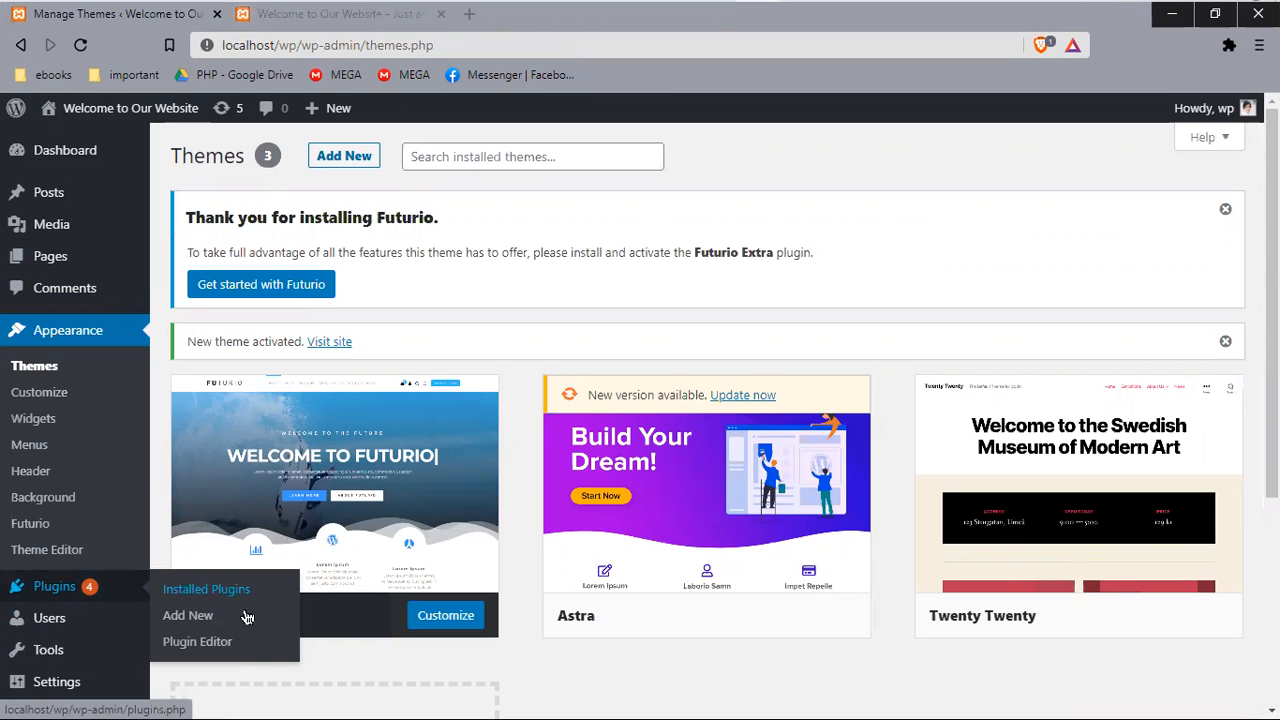
Step: Highlight the site title and the Hello world! post text on the front end, clear the highlight and return to the Themes page
click(323, 22)
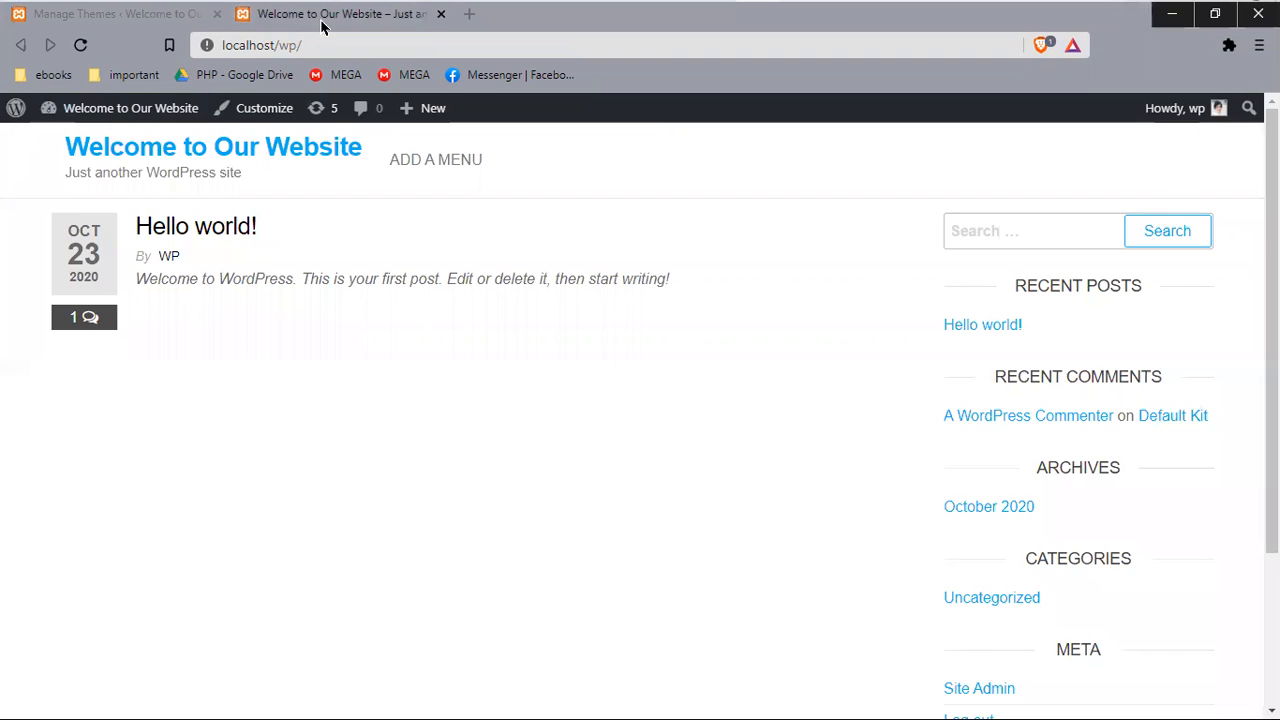
drag(371, 149, 88, 152)
drag(41, 312, 160, 284)
click(321, 361)
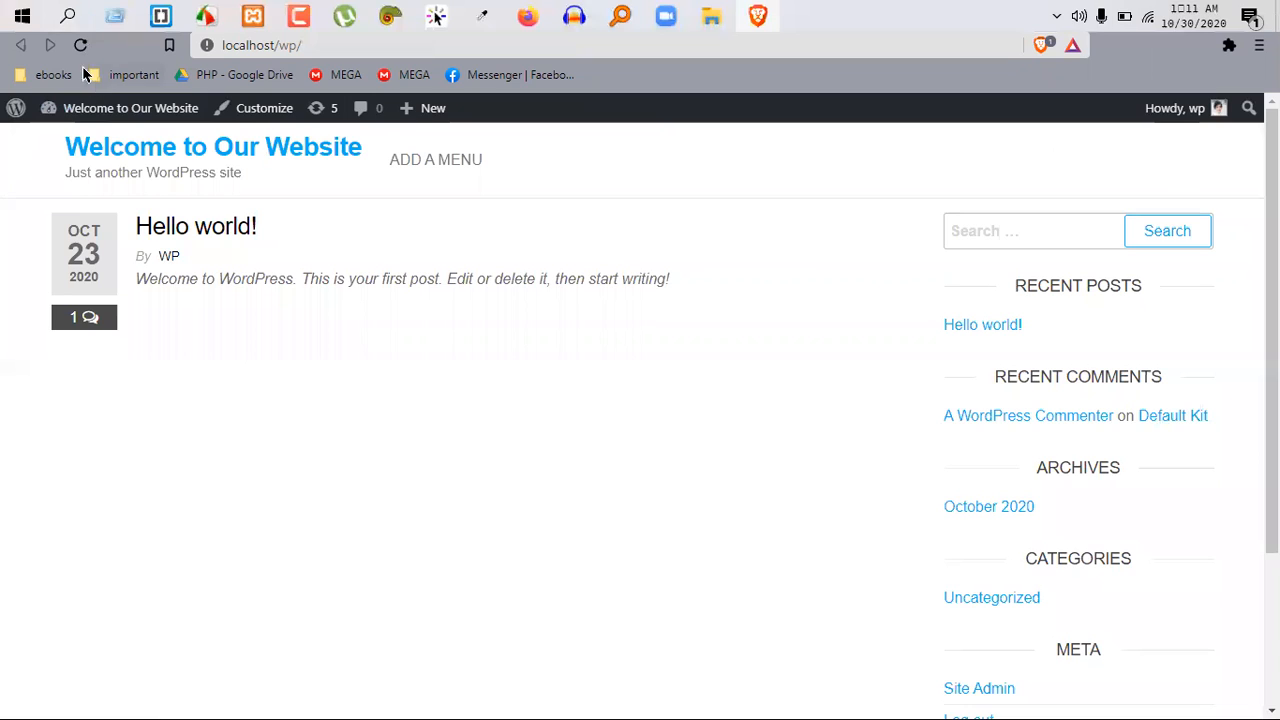
click(97, 13)
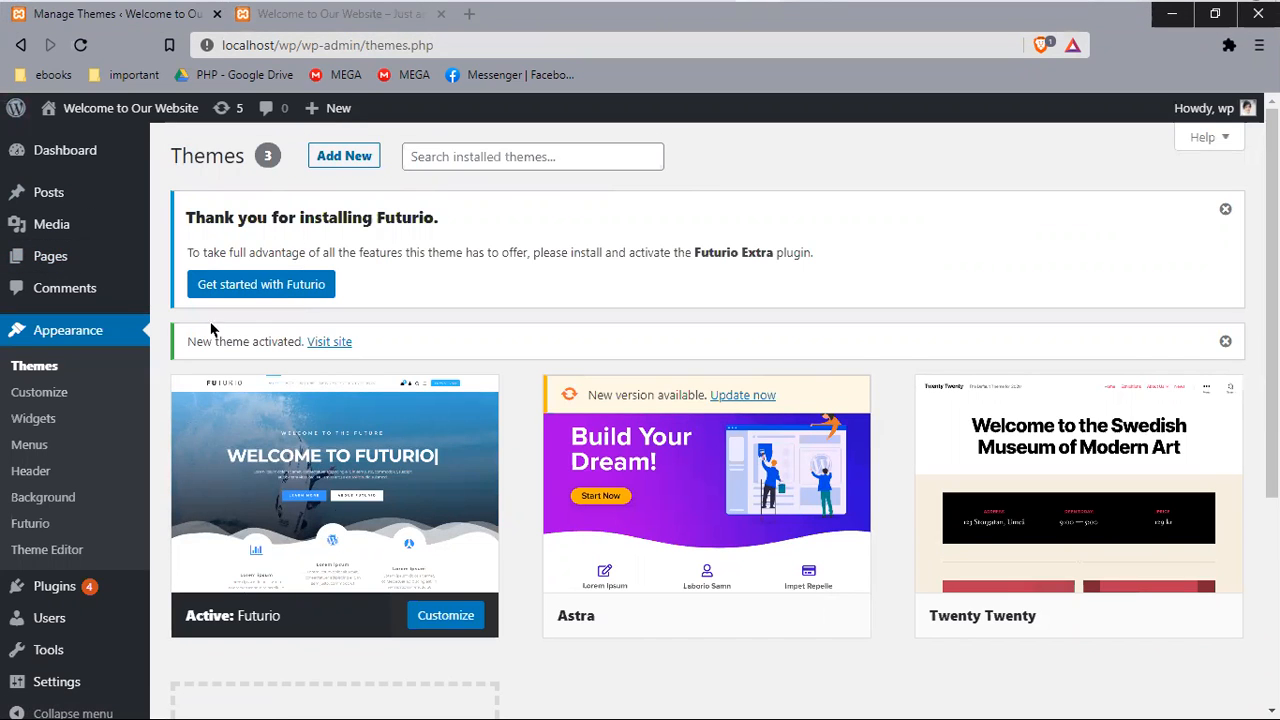
Step: Examine the installed Futurio, Astra and Twenty Twenty themes along with the Pages and Appearance submenus
mouse_move(262, 418)
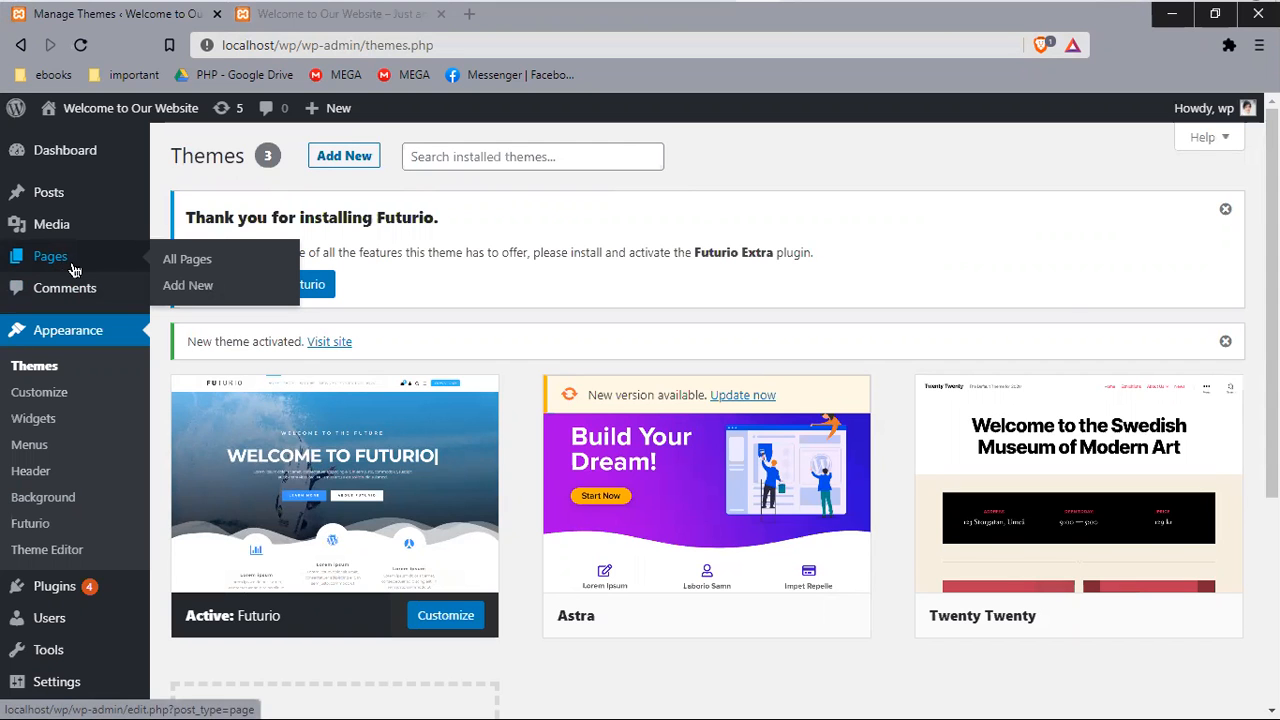
scroll(923, 257, down, 3)
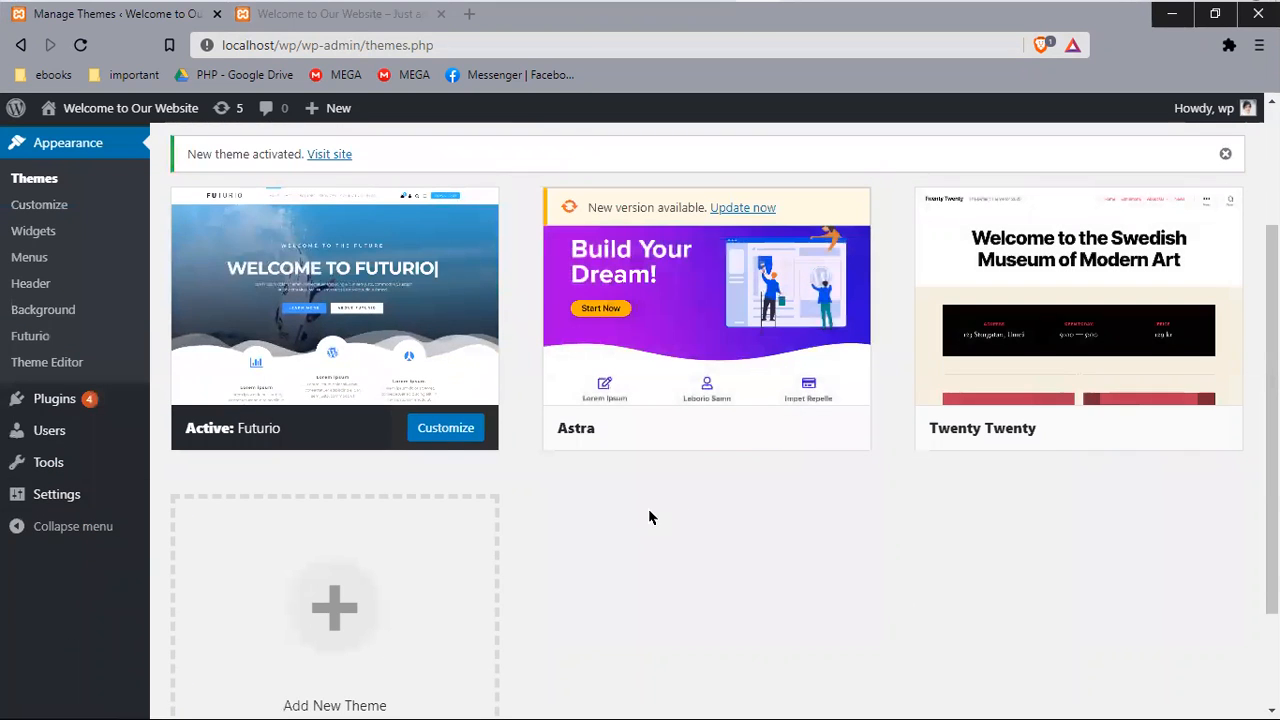
scroll(606, 466, up, 3)
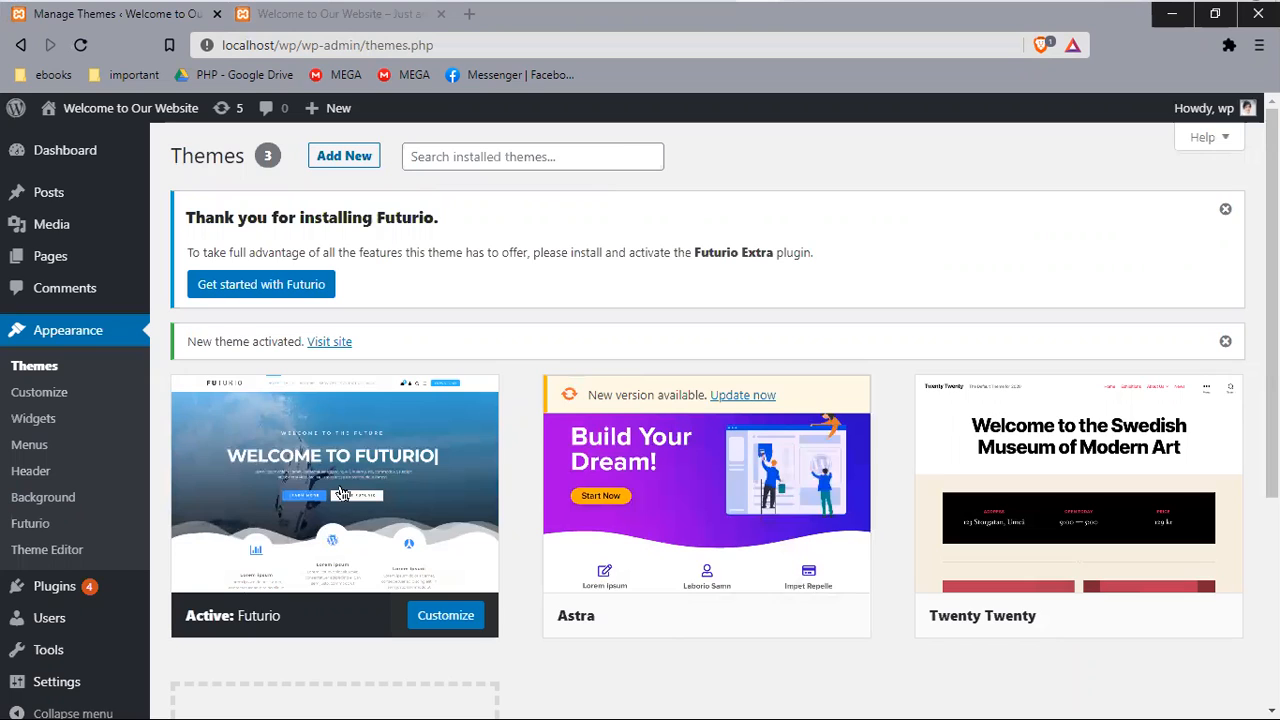
mouse_move(27, 265)
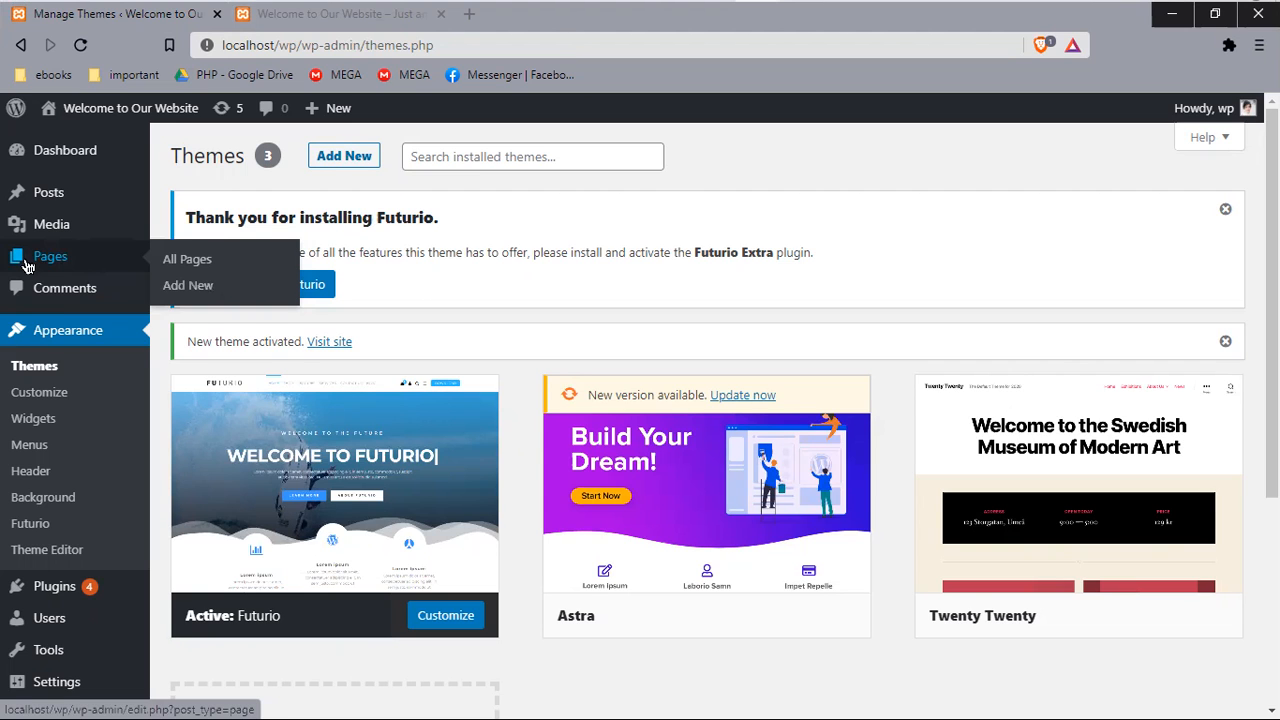
scroll(500, 400, down, 2)
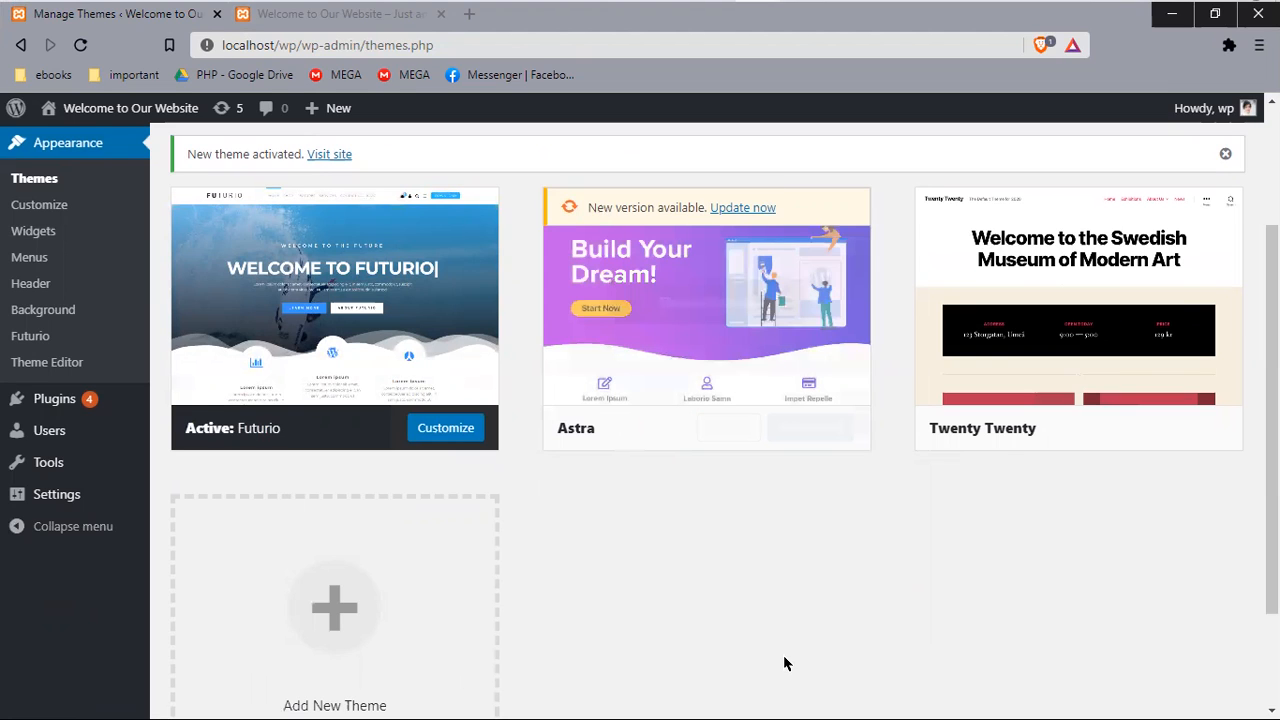
mouse_move(600, 438)
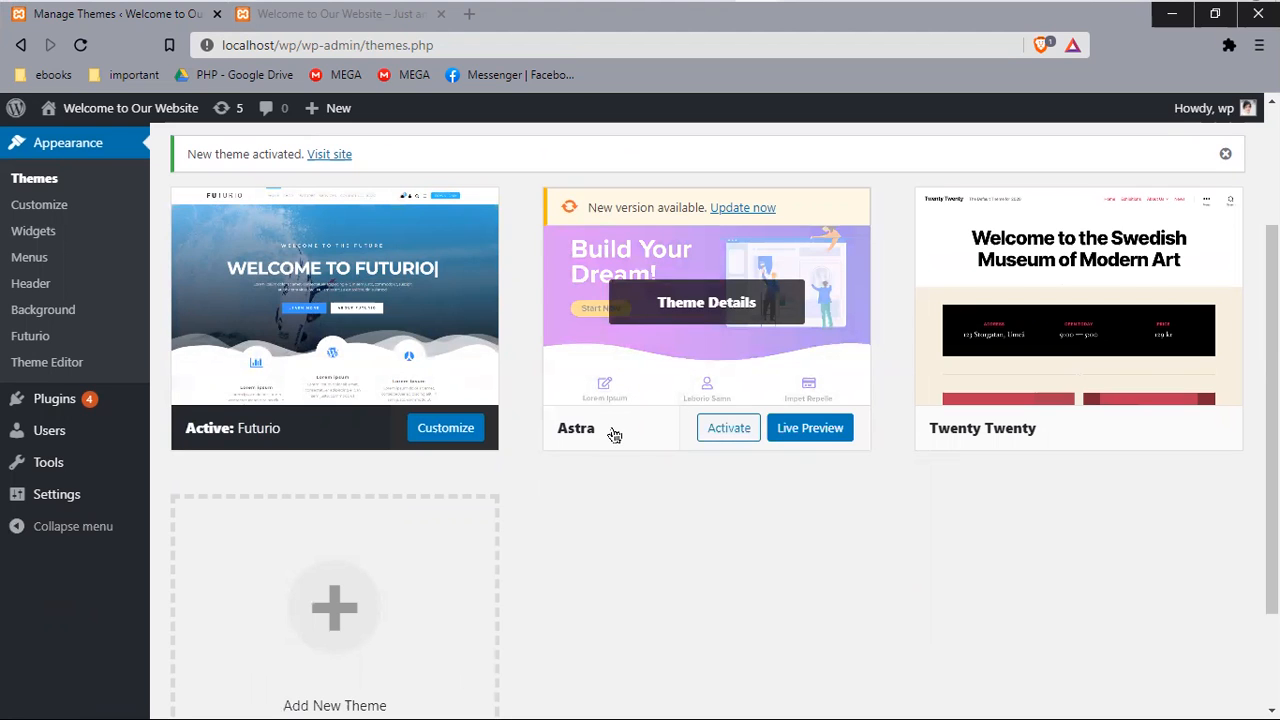
mouse_move(460, 393)
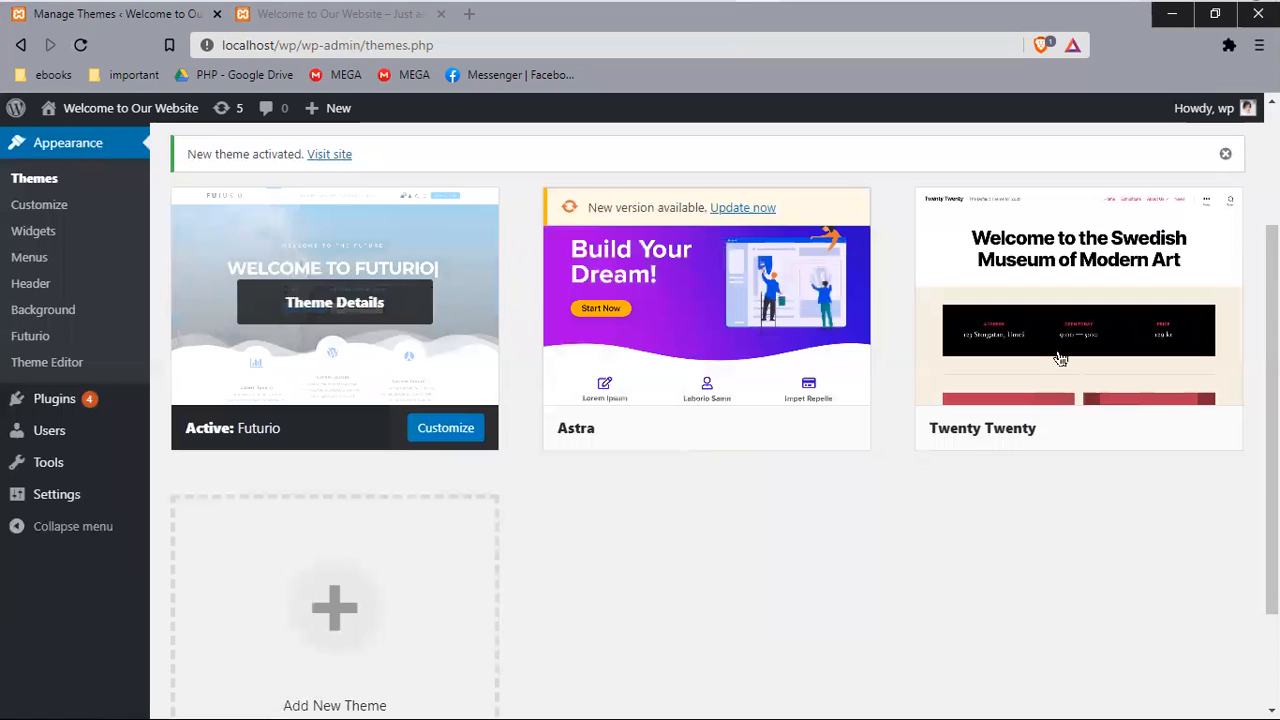
mouse_move(1060, 357)
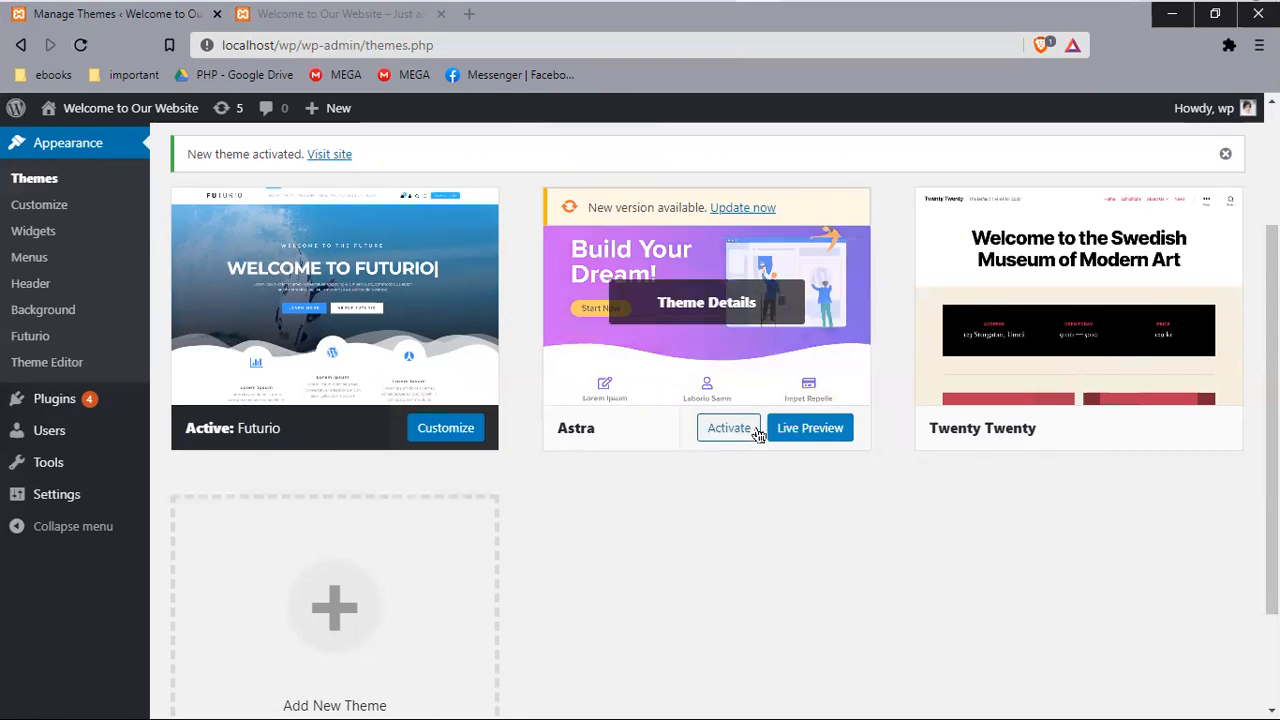
scroll(672, 435, up, 2)
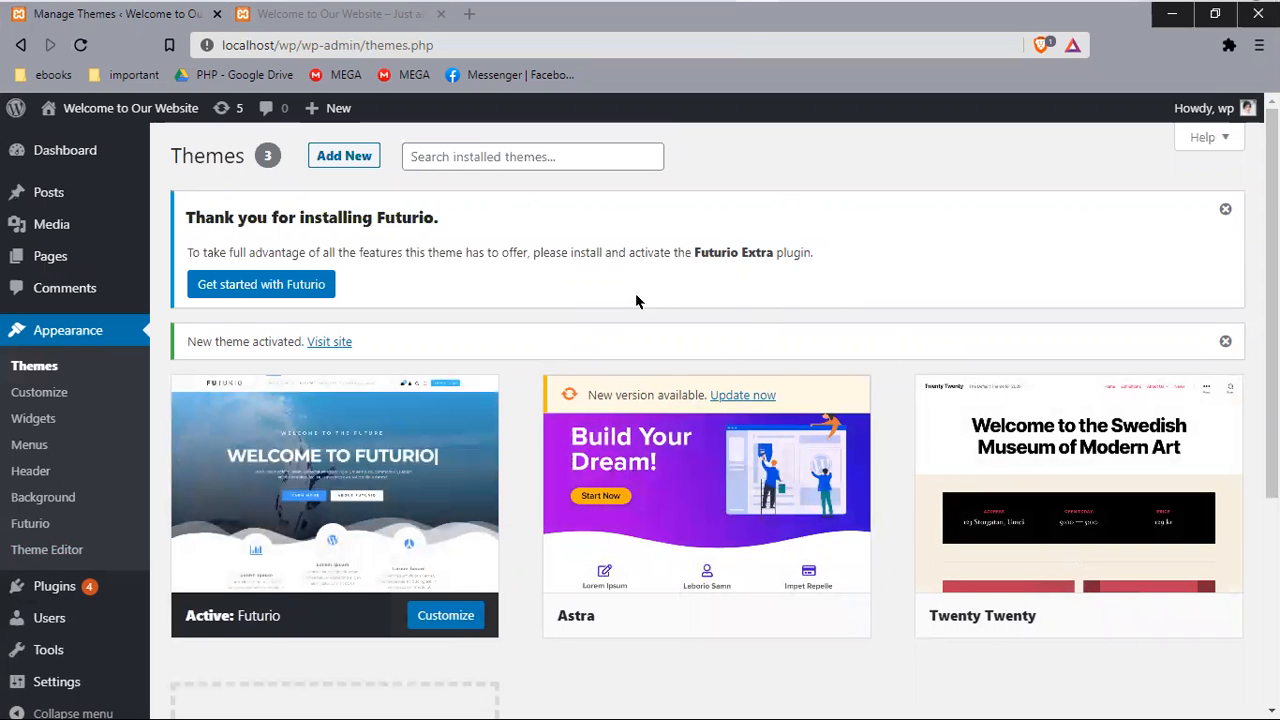
scroll(512, 500, down, 1)
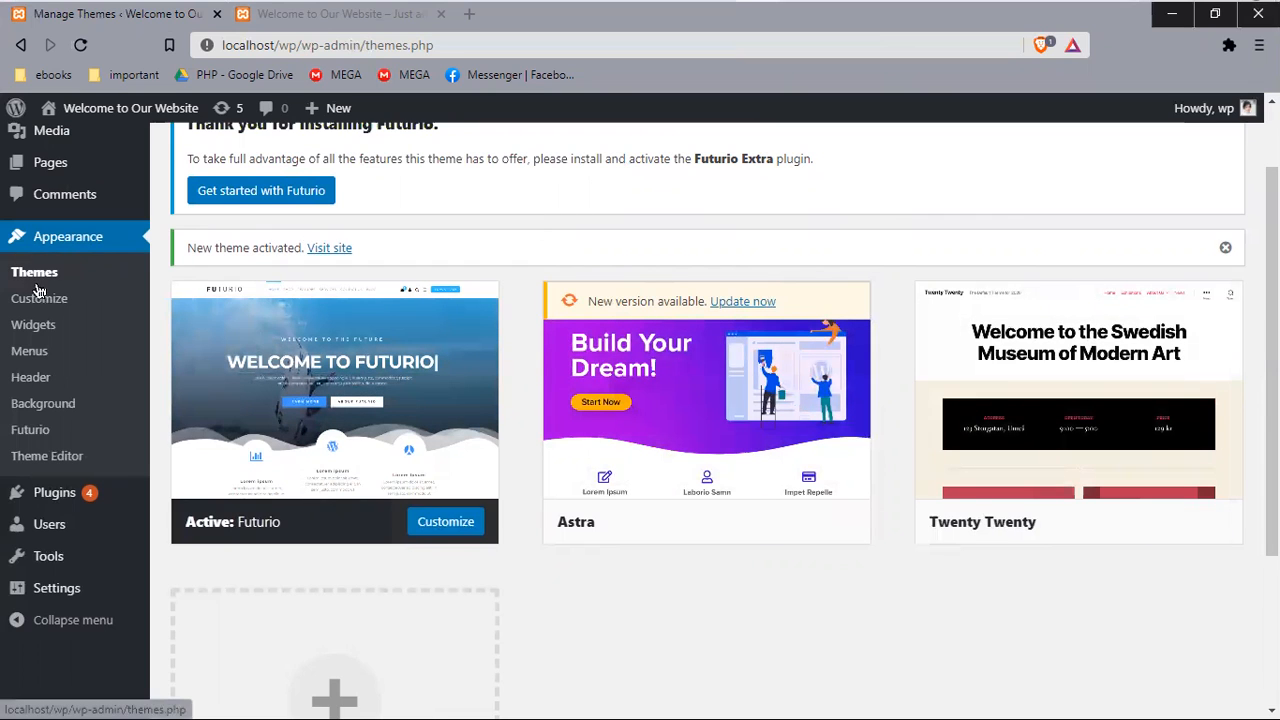
mouse_move(86, 505)
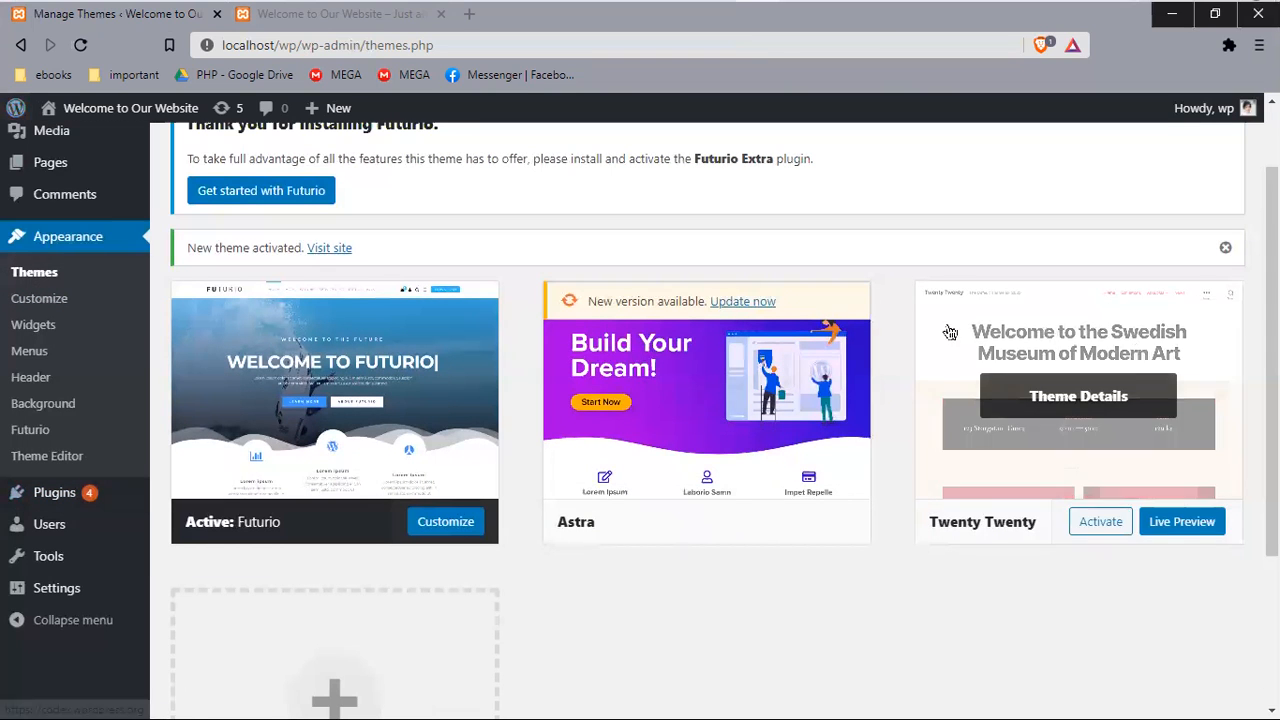
mouse_move(100, 172)
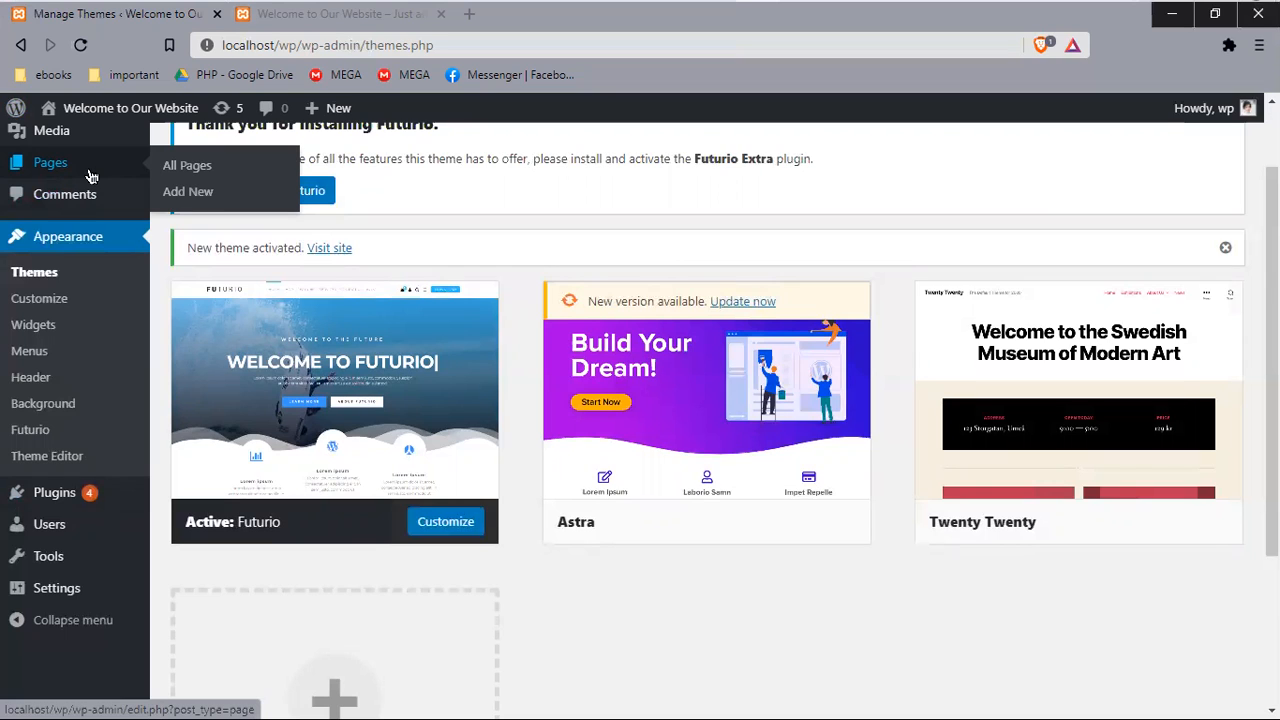
Step: Open the list of installed plugins and examine it from the first entry to the last
click(54, 503)
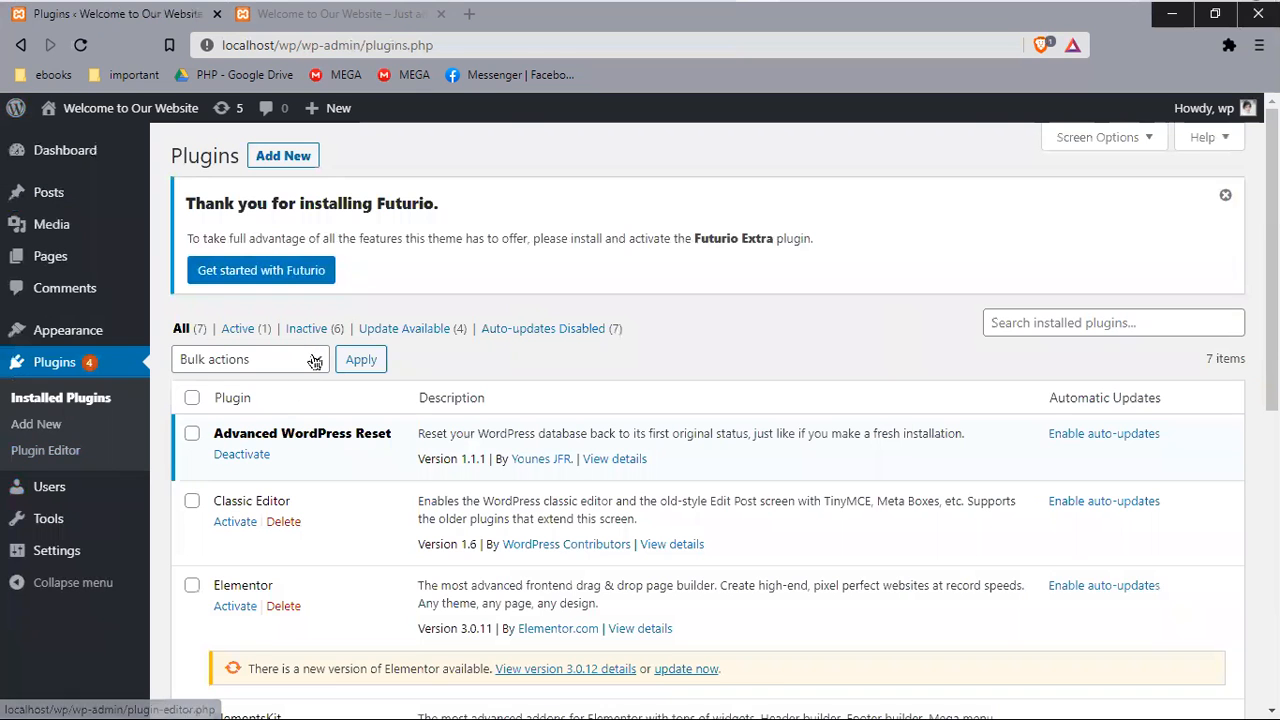
scroll(315, 362, down, 6)
scroll(279, 246, down, 1)
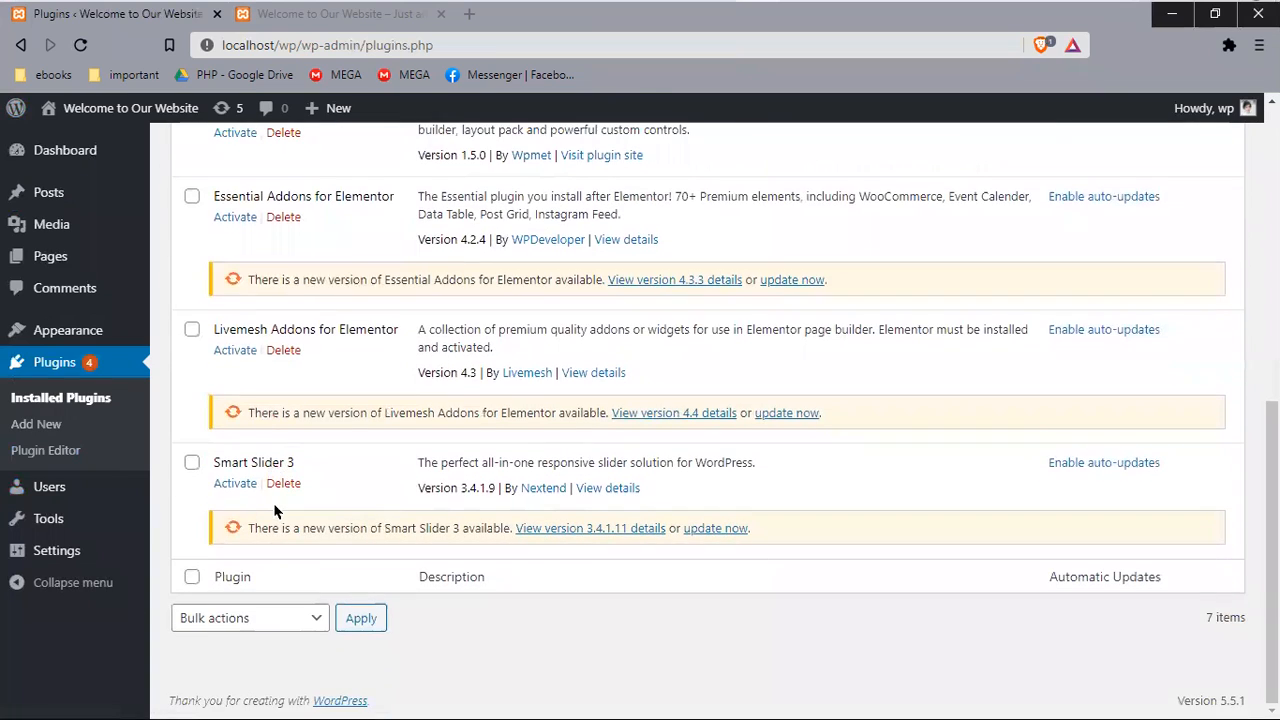
scroll(275, 510, up, 7)
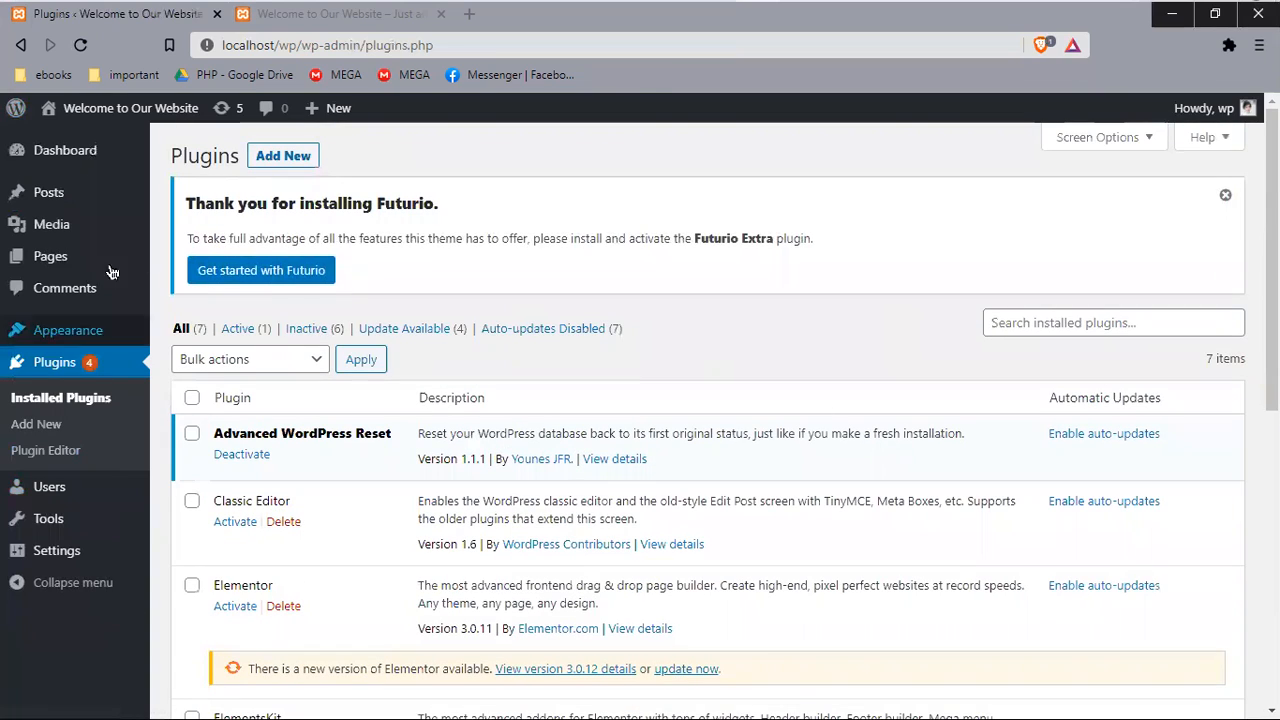
Step: Open the Add Plugins page and examine the featured plugins, highlighting the Classic Editor title along the way
drag(172, 155, 236, 160)
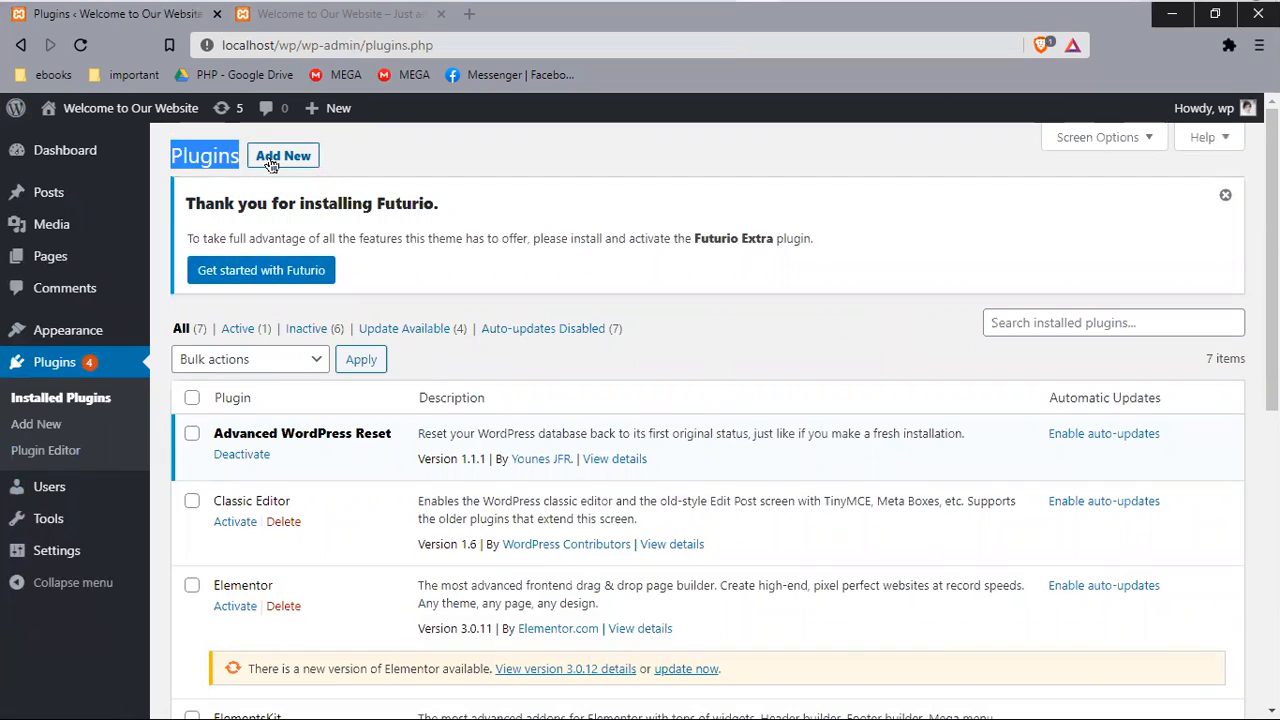
click(270, 163)
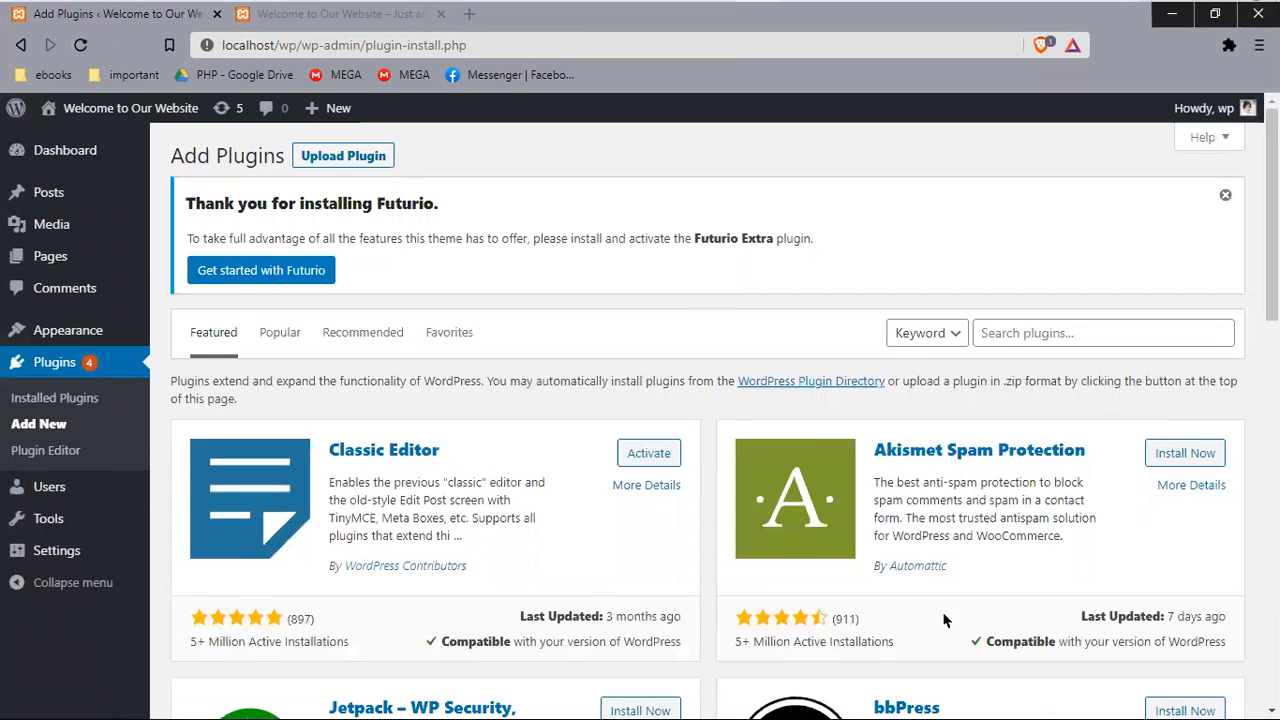
scroll(736, 372, down, 1)
drag(441, 357, 328, 356)
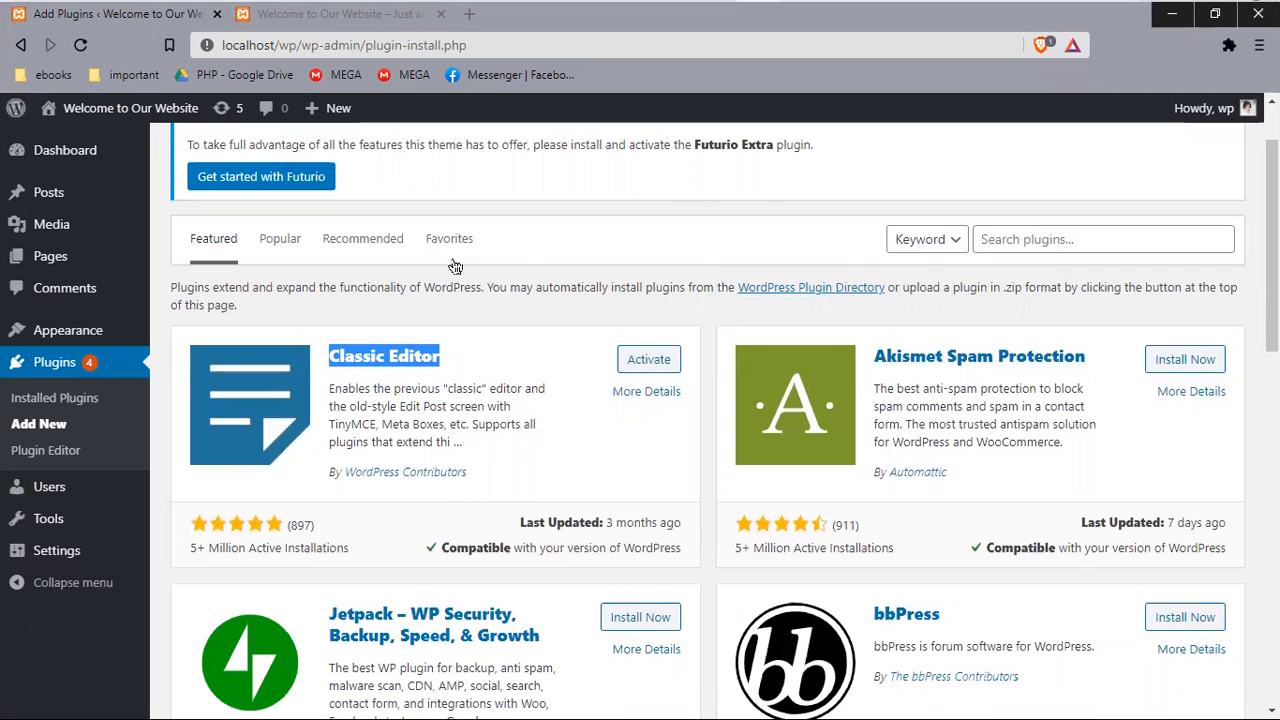
click(295, 451)
scroll(1154, 413, down, 2)
scroll(1094, 286, down, 9)
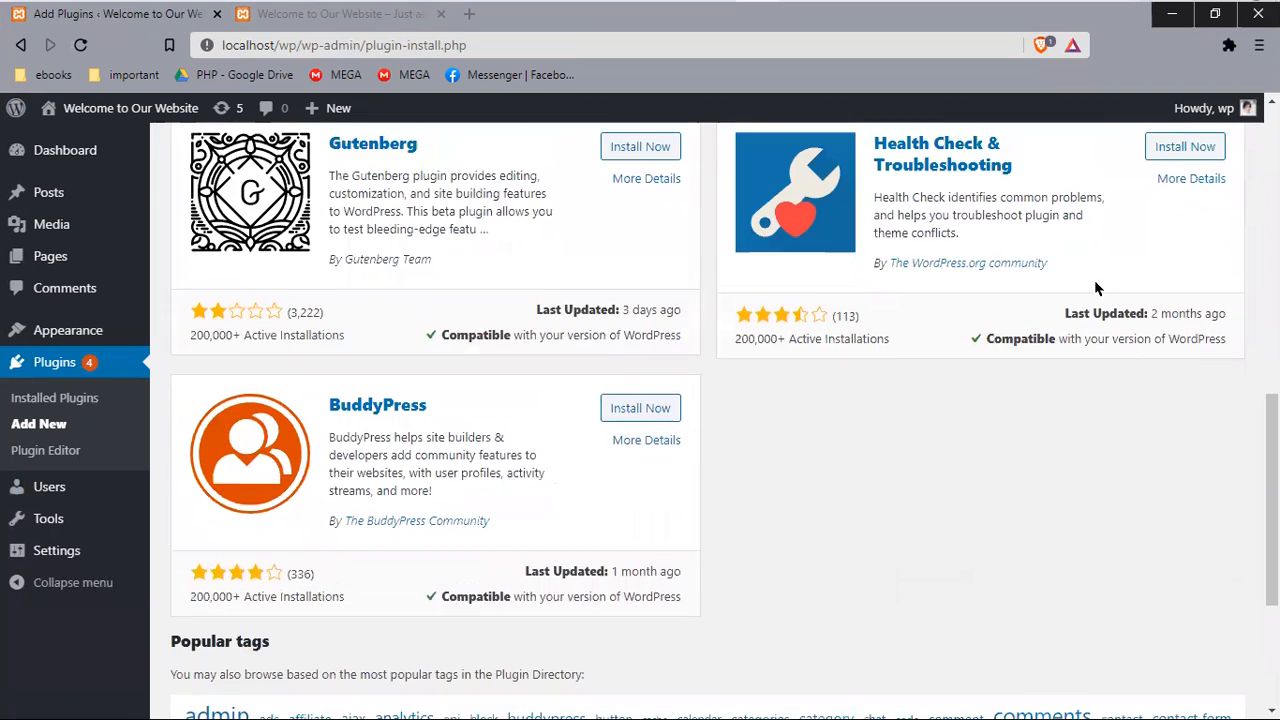
scroll(1143, 516, up, 7)
scroll(1143, 510, up, 6)
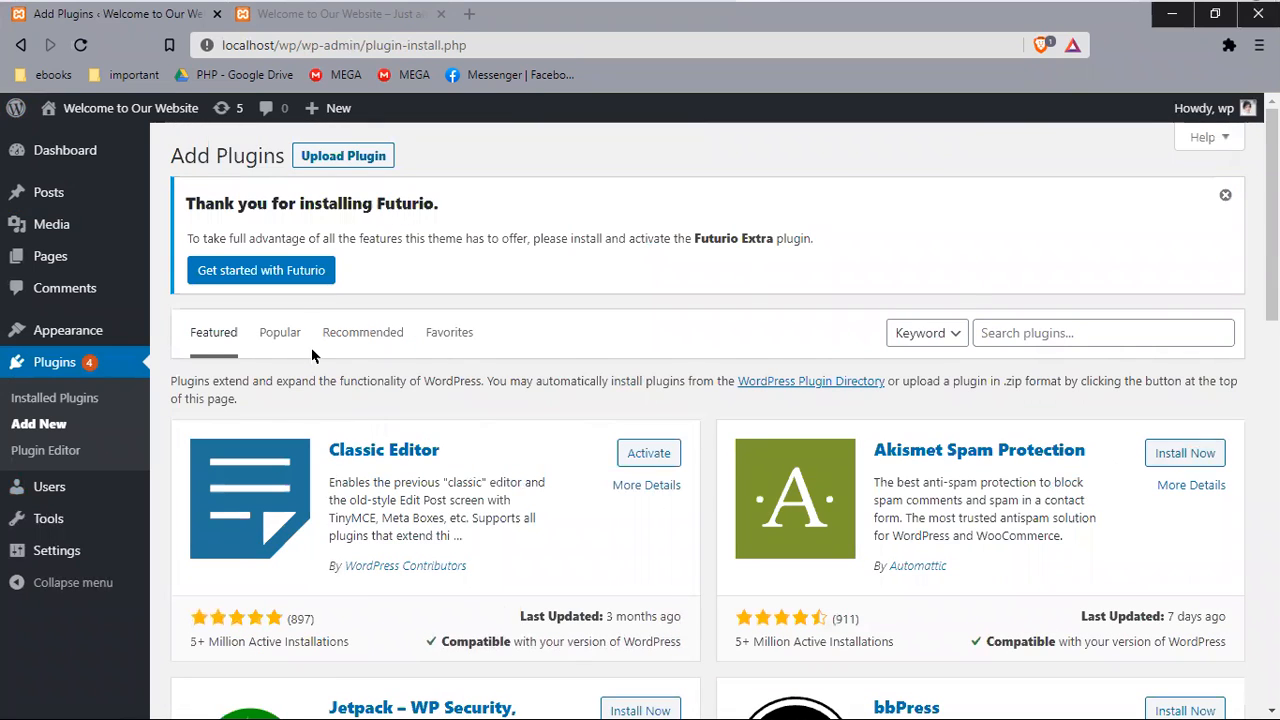
Step: Show the popular plugins and examine the Contact Form 7 entry, highlighting its title
click(278, 336)
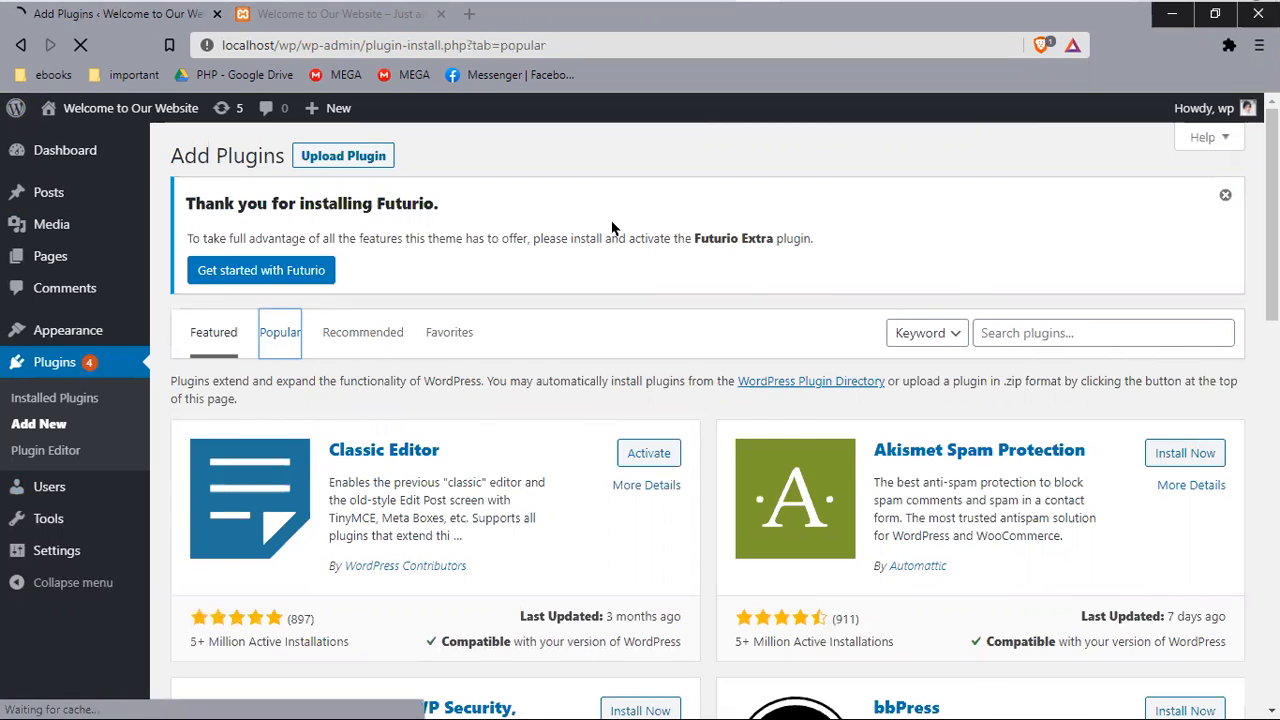
drag(313, 430, 518, 330)
click(597, 347)
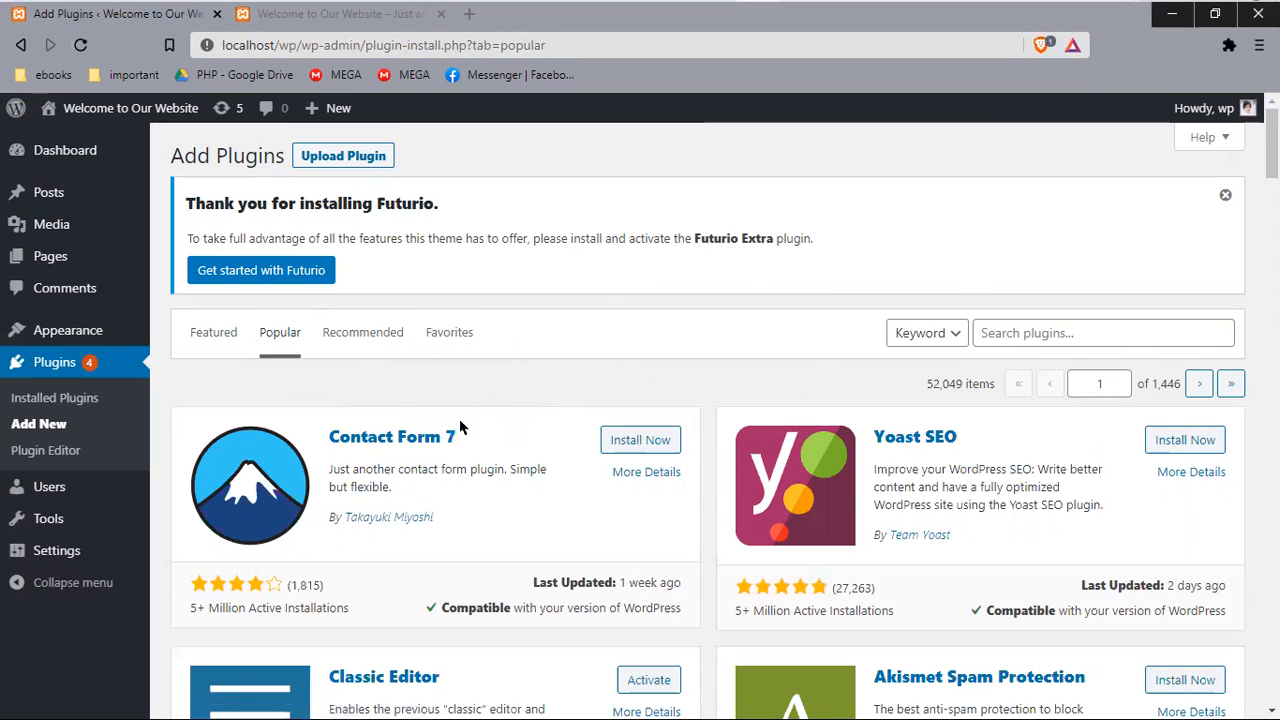
drag(460, 430, 310, 443)
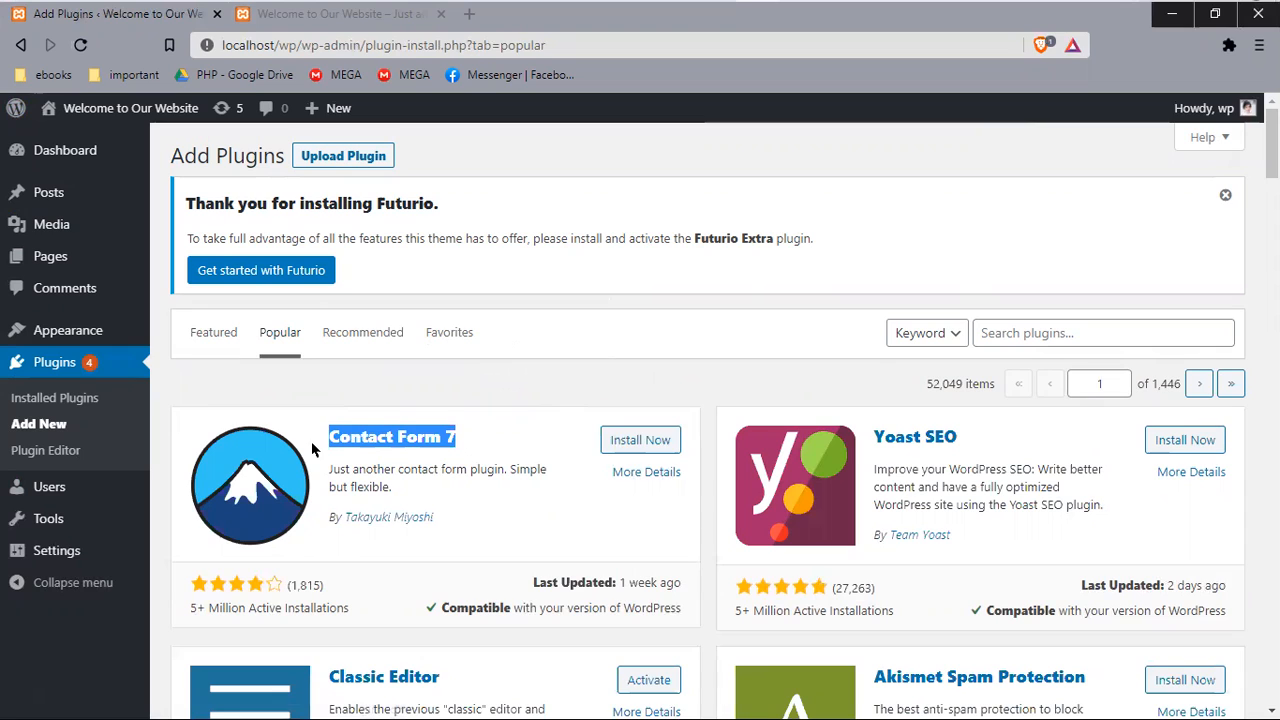
click(680, 332)
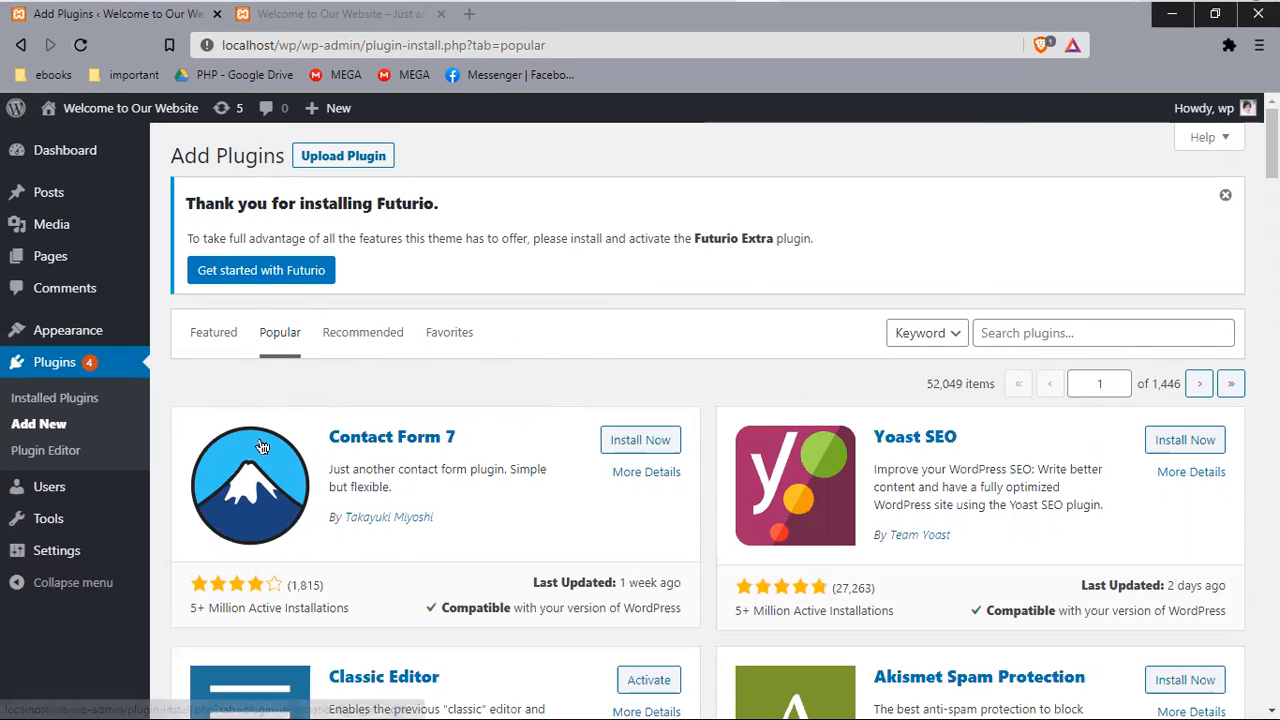
click(311, 441)
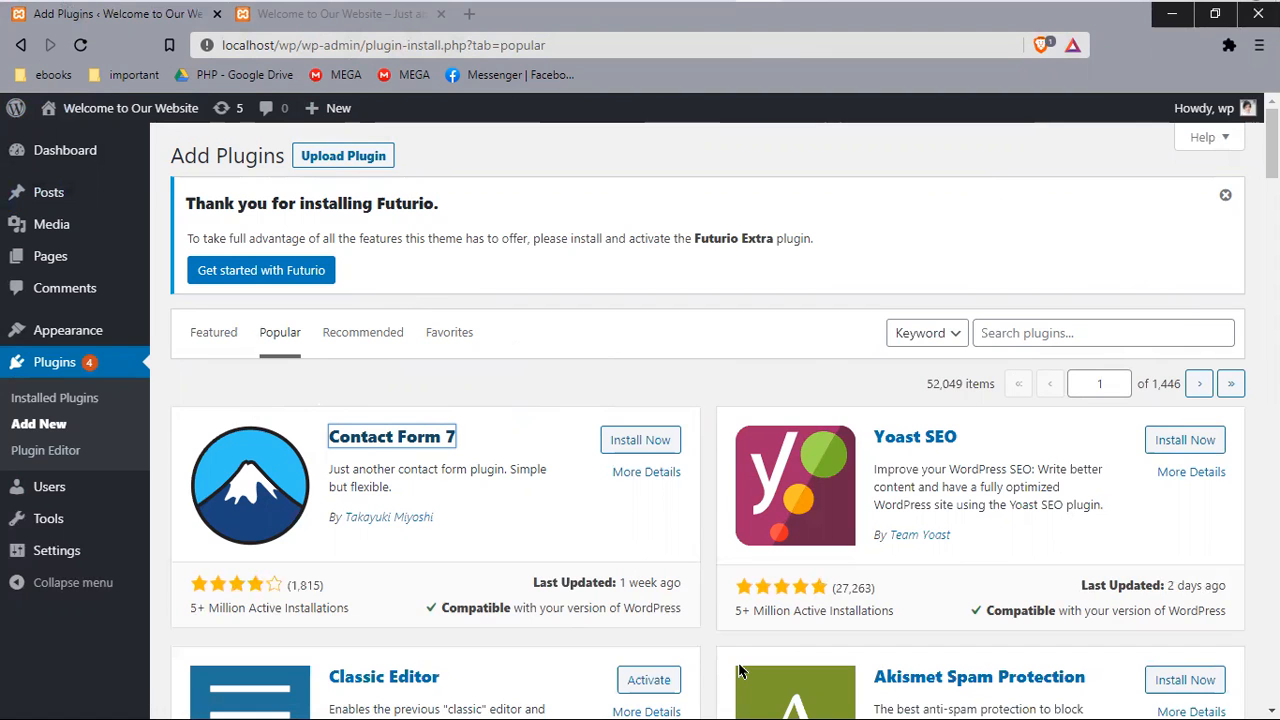
Step: View the site's front page and return to the popular plugins, highlighting part of the Yoast SEO title
click(333, 16)
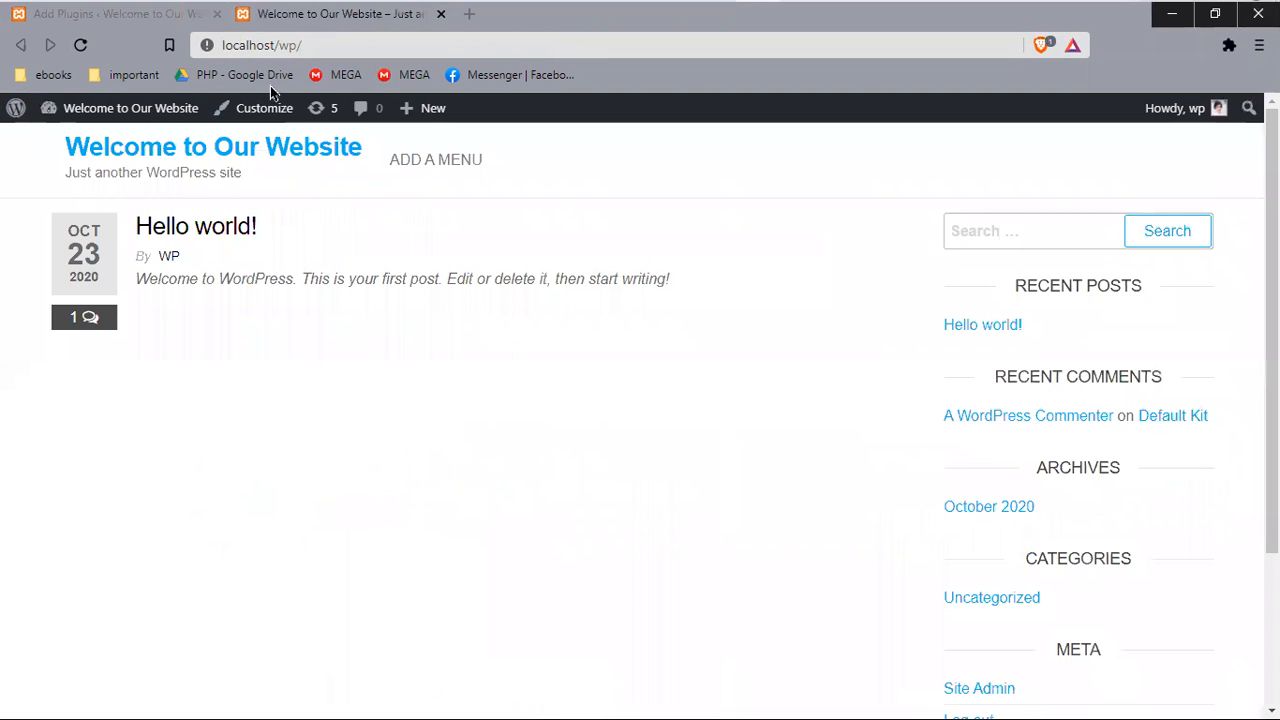
click(100, 16)
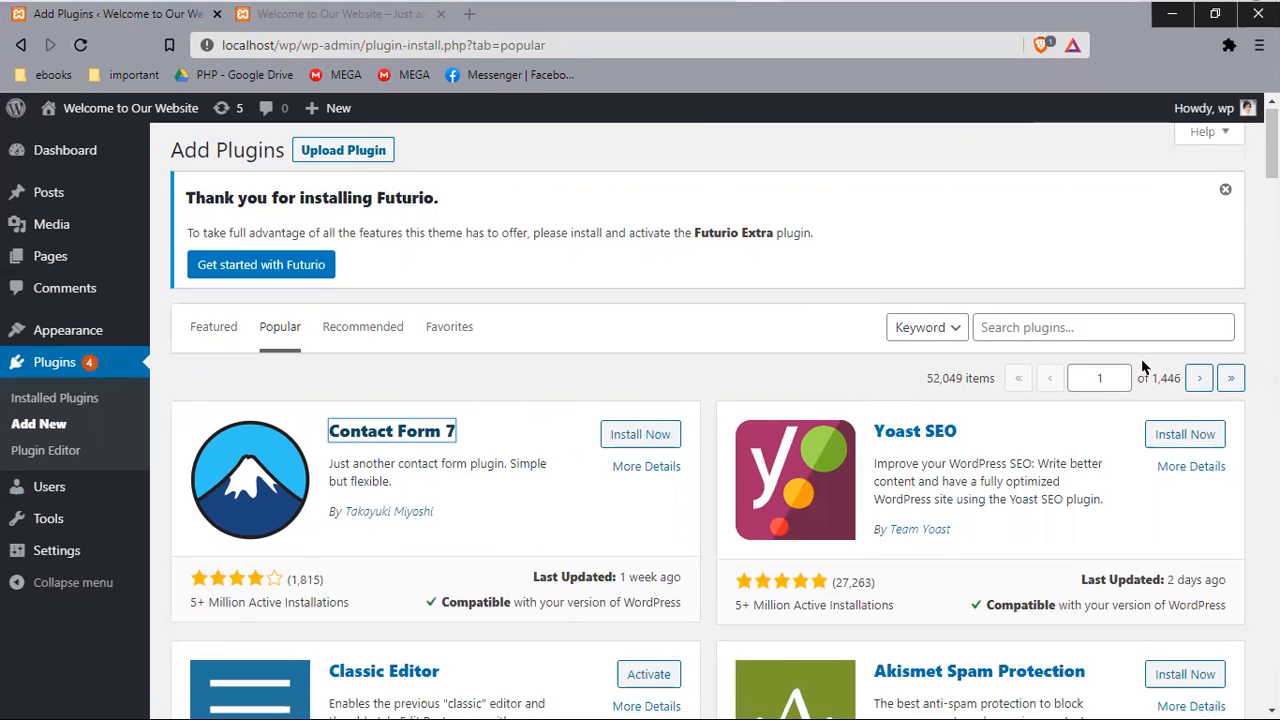
scroll(975, 240, down, 2)
drag(928, 249, 908, 249)
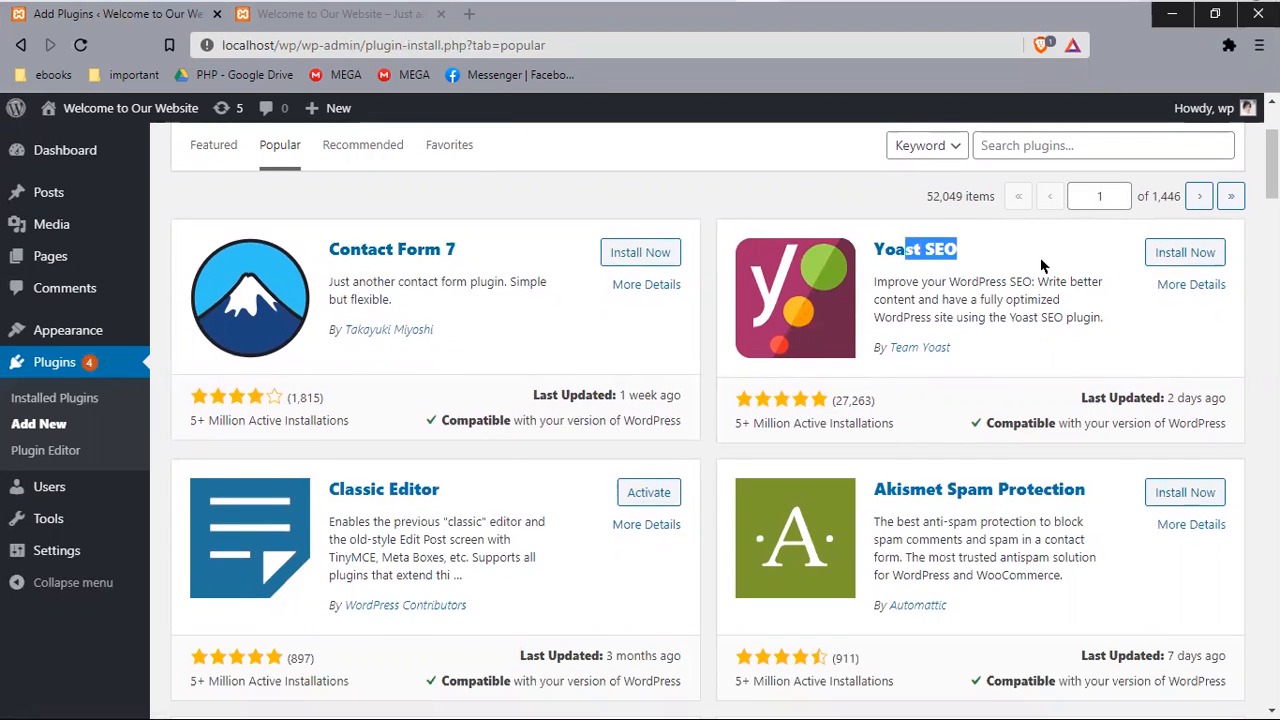
Step: Examine the popular plugins further down, highlighting the Elementor Website Builder, WooCommerce, Really Simple SSL and Contact Form by WPForms titles
scroll(1046, 266, down, 5)
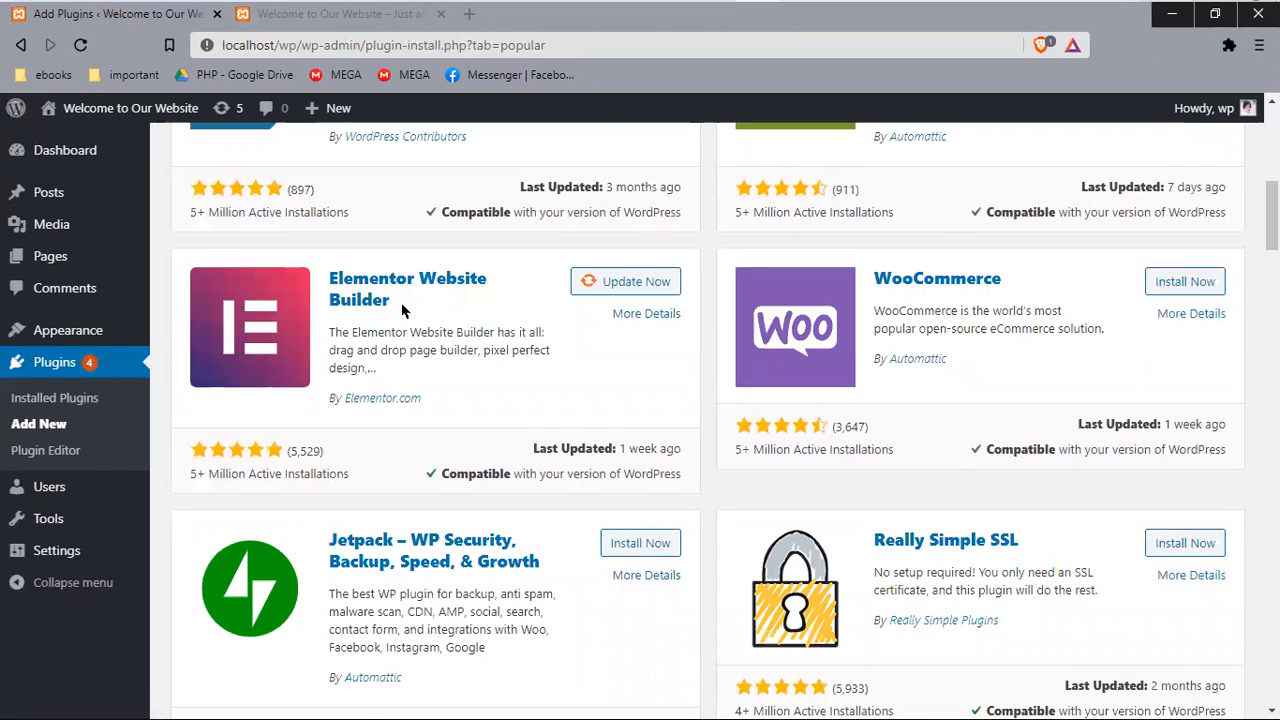
drag(390, 300, 336, 298)
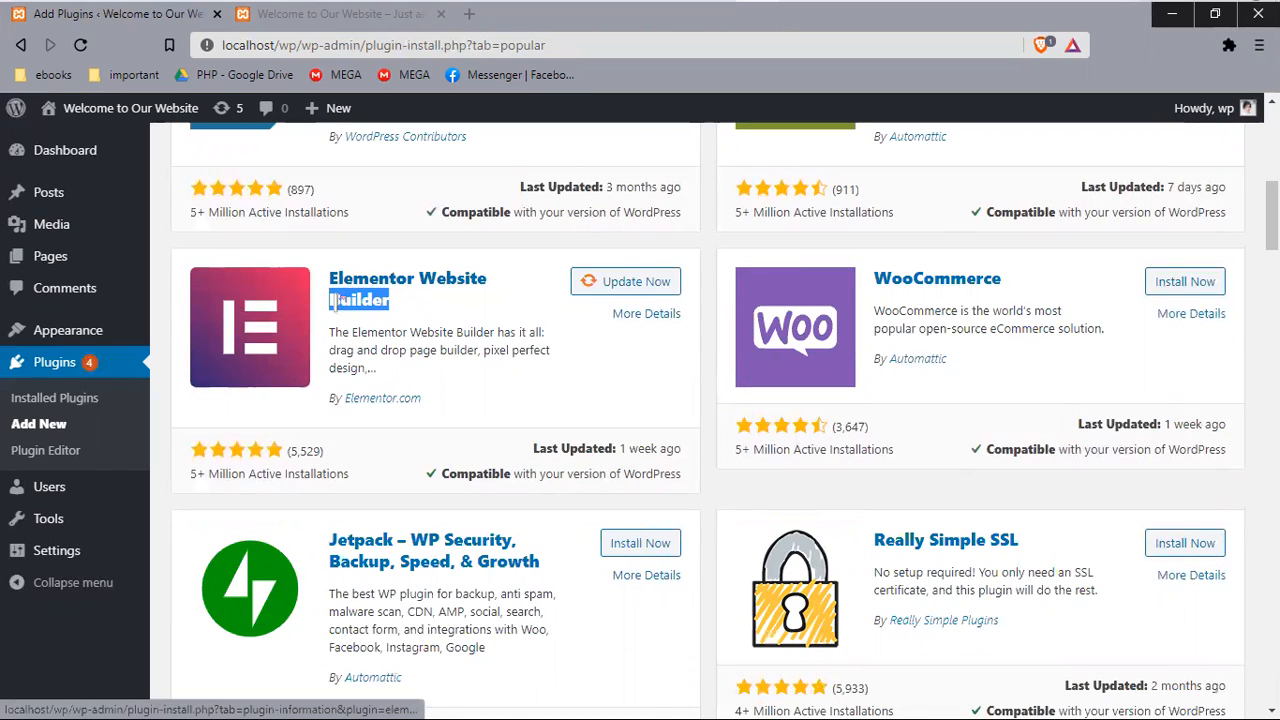
drag(1004, 280, 900, 286)
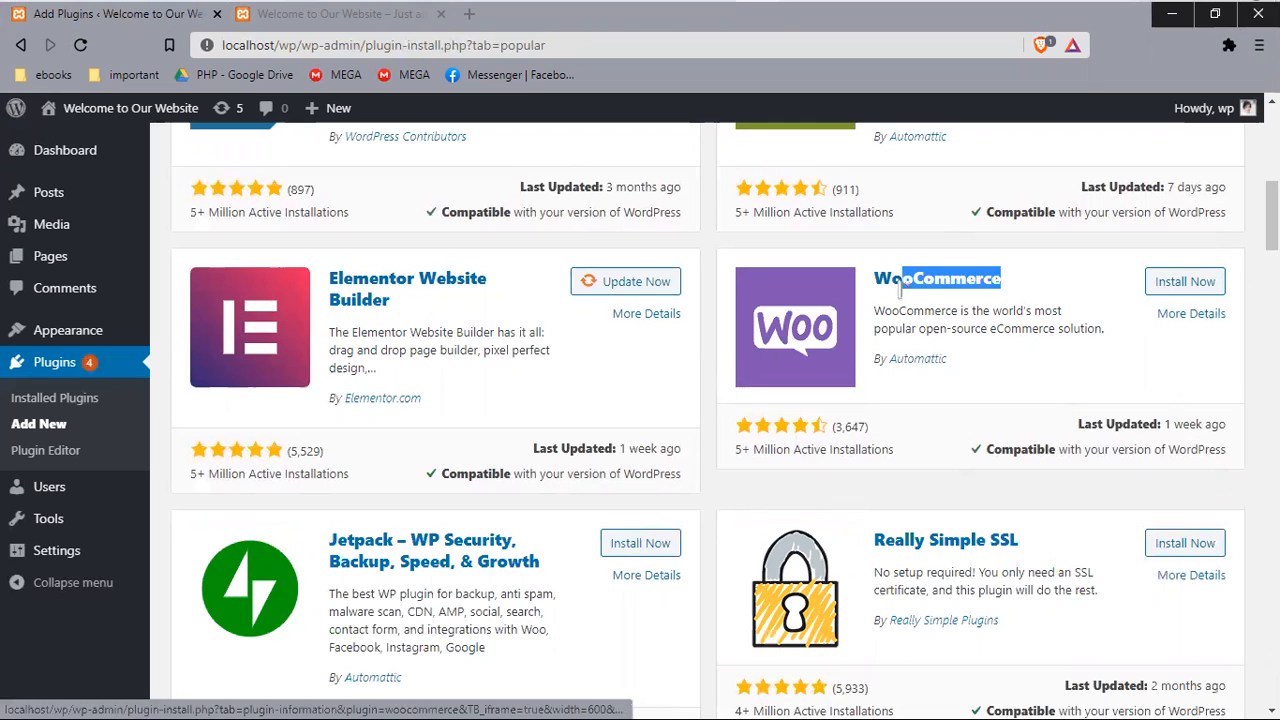
scroll(1068, 476, down, 2)
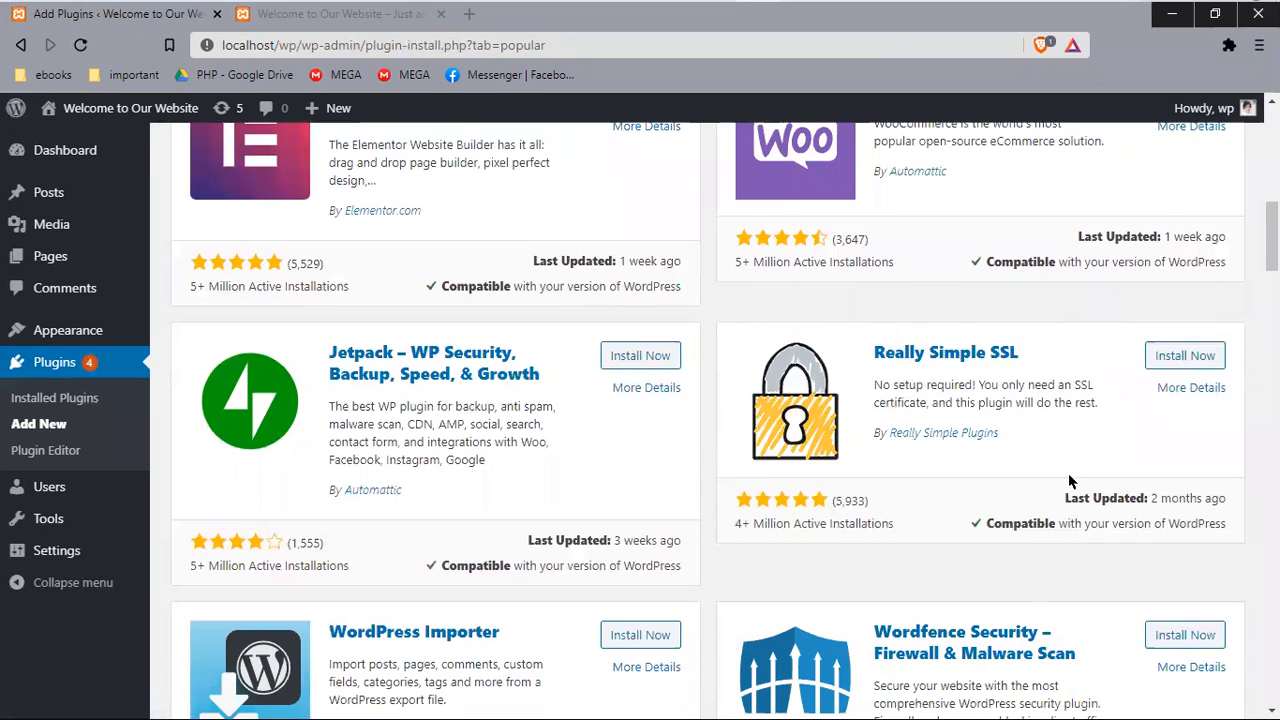
drag(1040, 356, 976, 352)
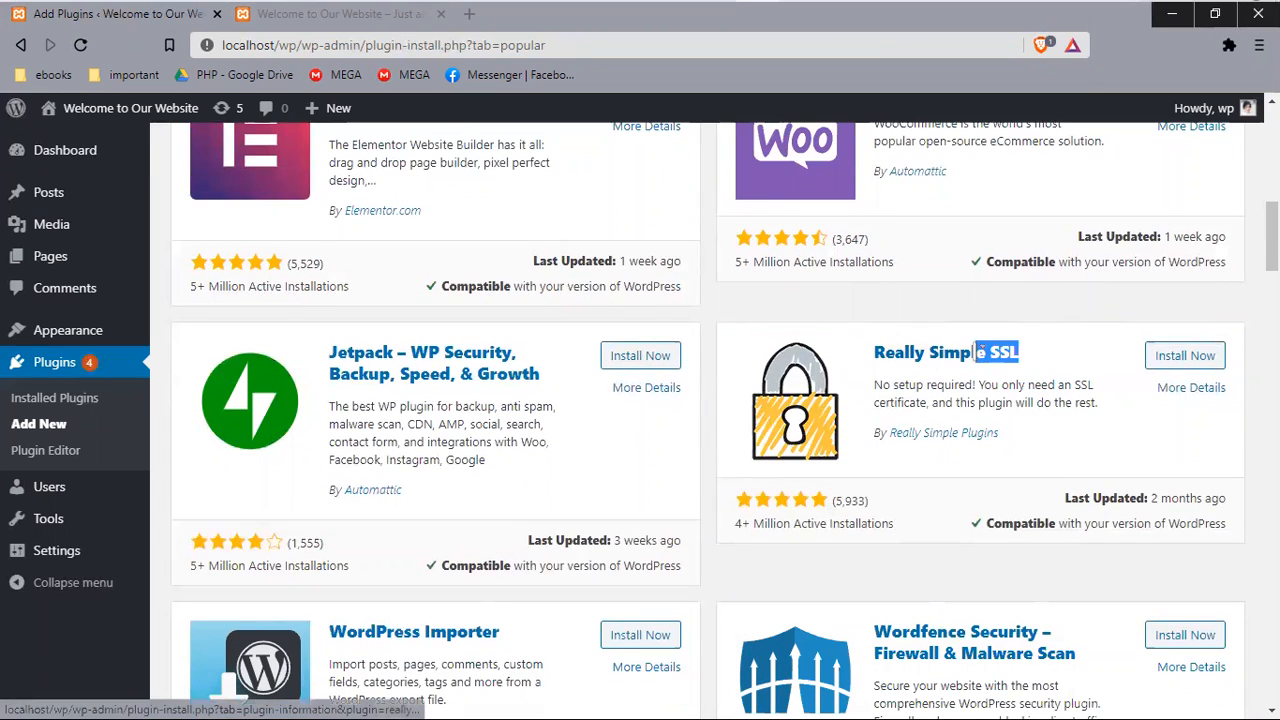
scroll(787, 516, down, 6)
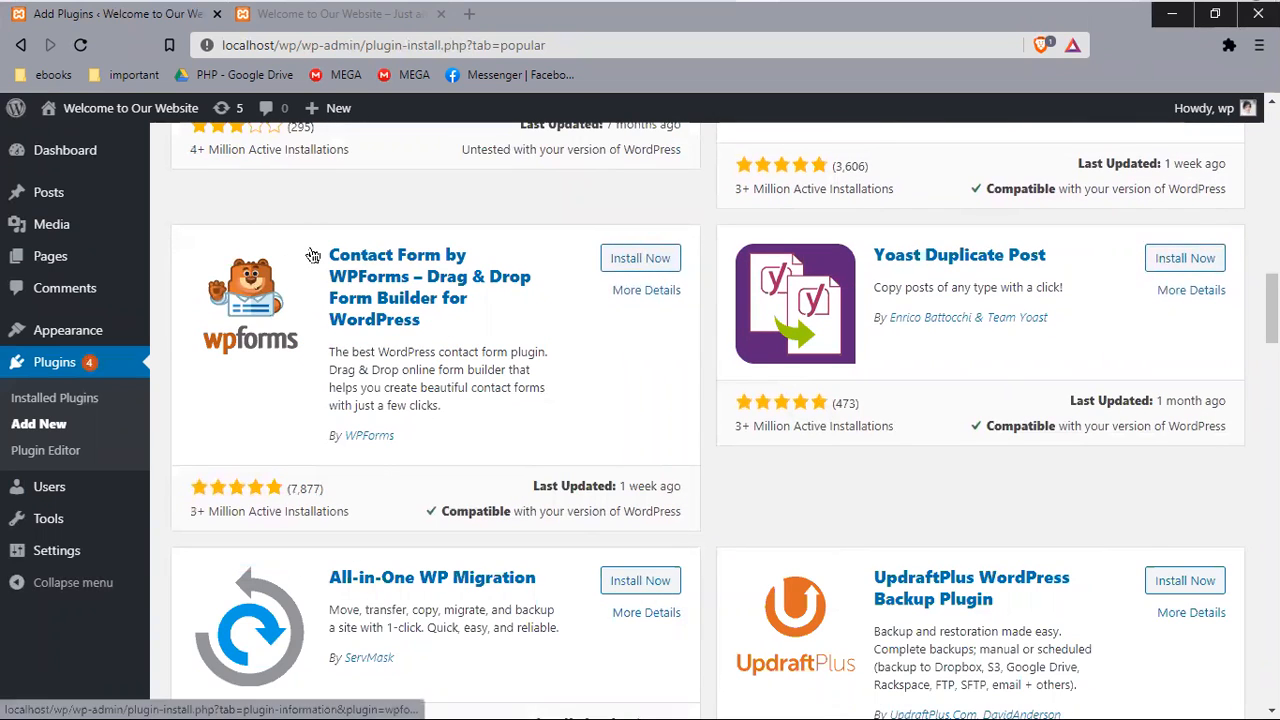
drag(312, 256, 540, 378)
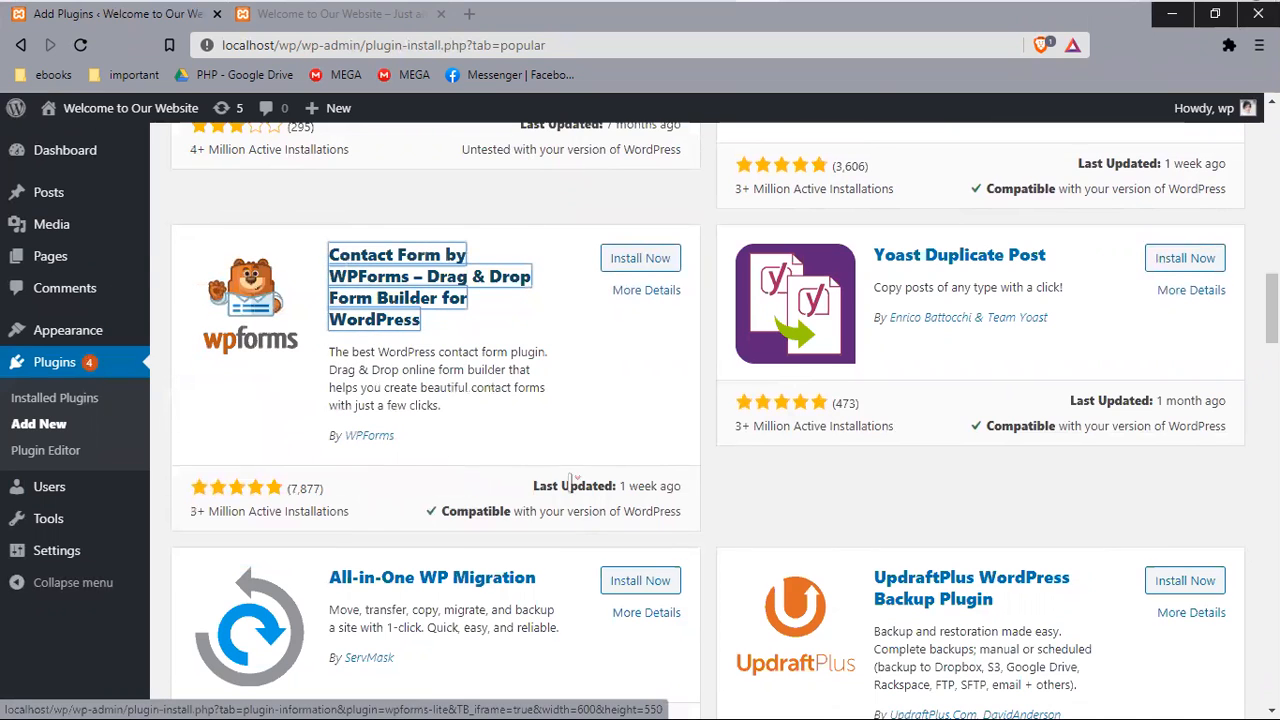
Step: View the installed themes in a separate browser tab and return to the start of the popular plugins list
scroll(572, 483, up, 5)
scroll(572, 483, up, 10)
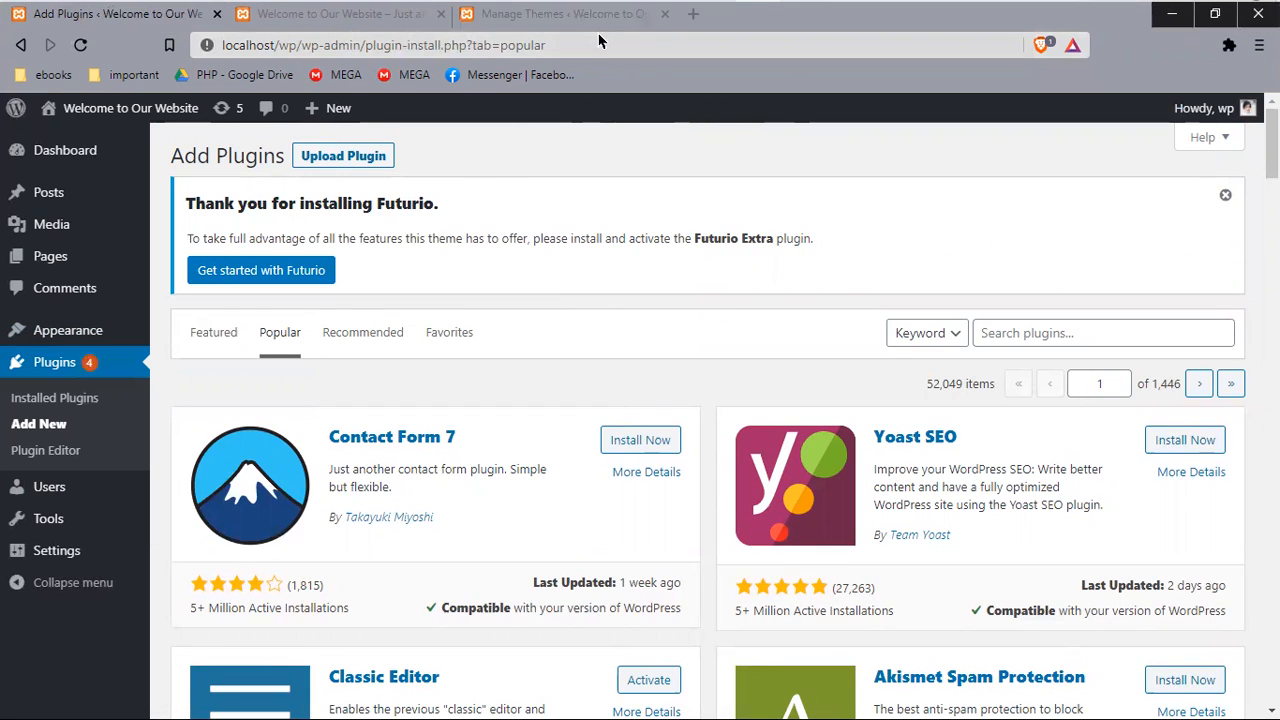
click(565, 14)
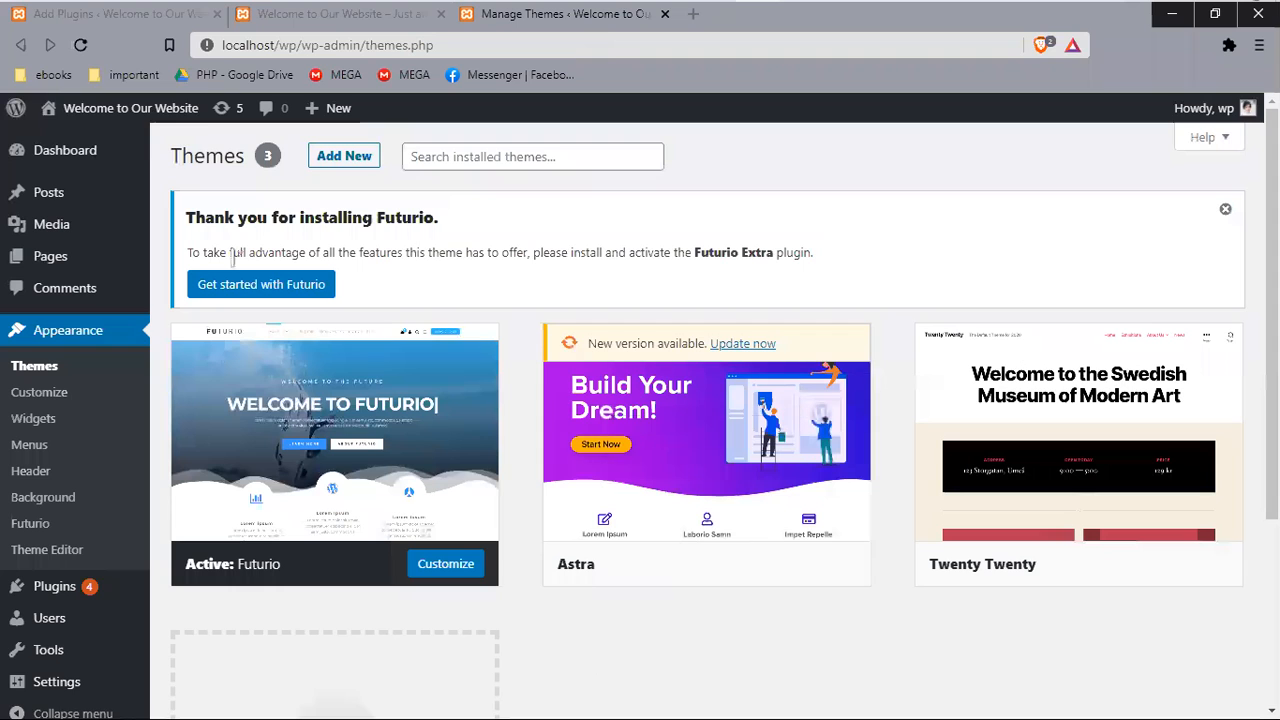
click(113, 21)
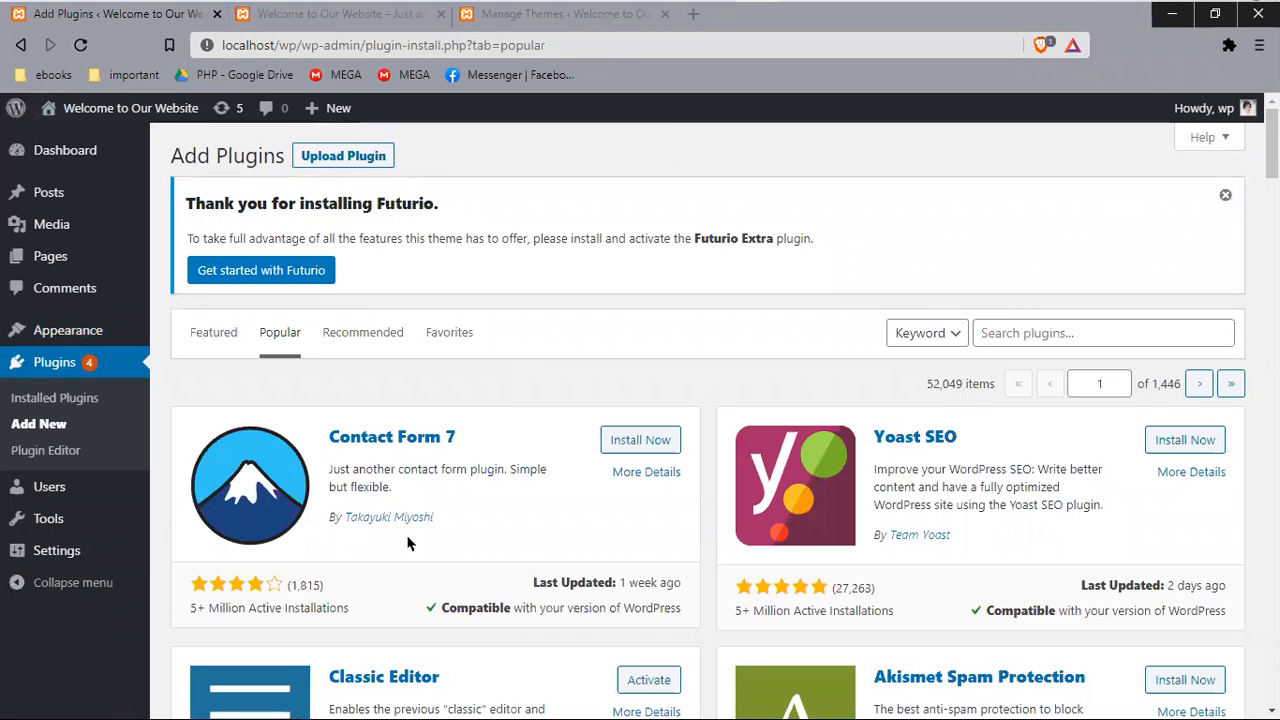
Step: Compare the Contact Form 7 and Contact Form by WPForms entries by highlighting their titles, and look over the other popular plugins
drag(331, 437, 460, 437)
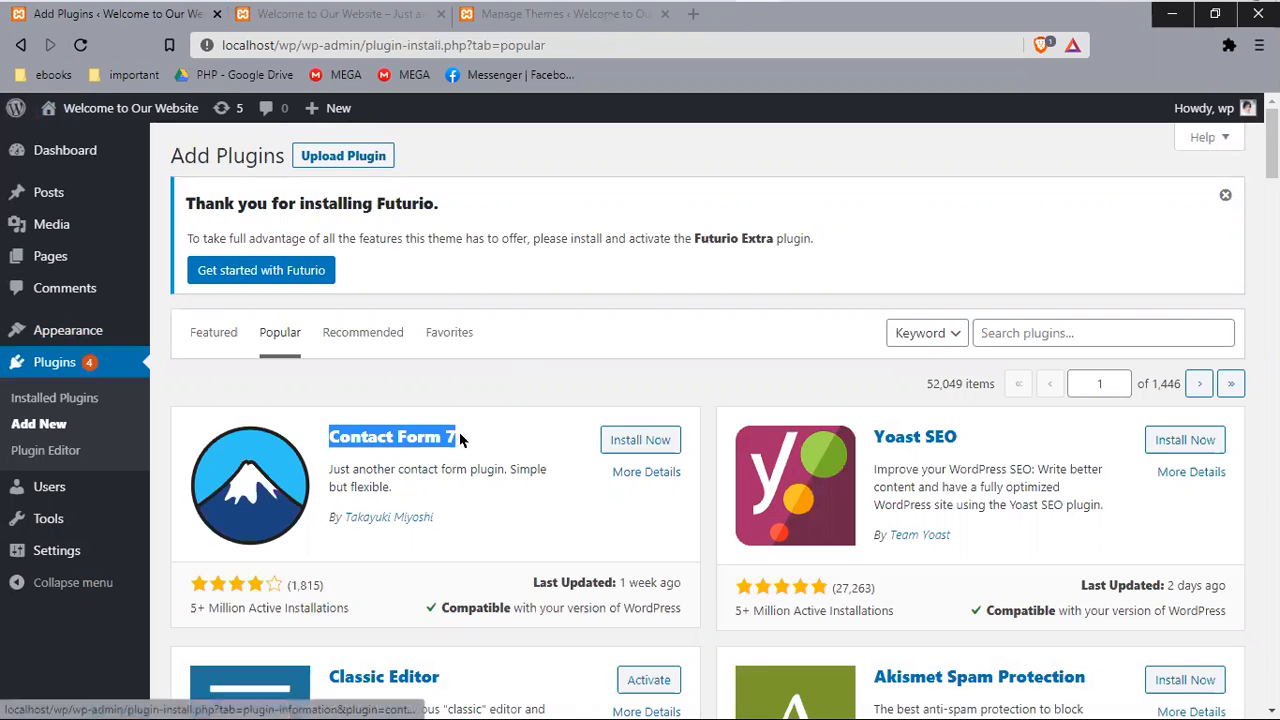
scroll(513, 424, down, 1)
scroll(514, 426, down, 12)
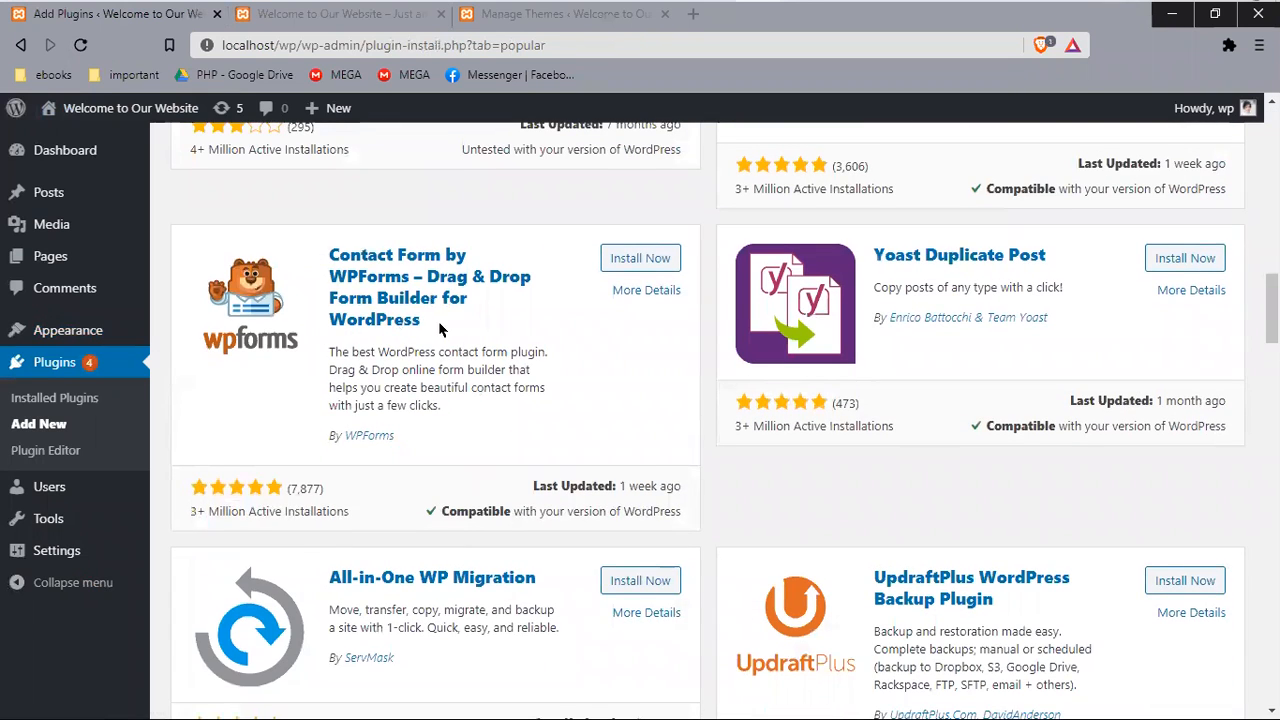
drag(439, 329, 330, 258)
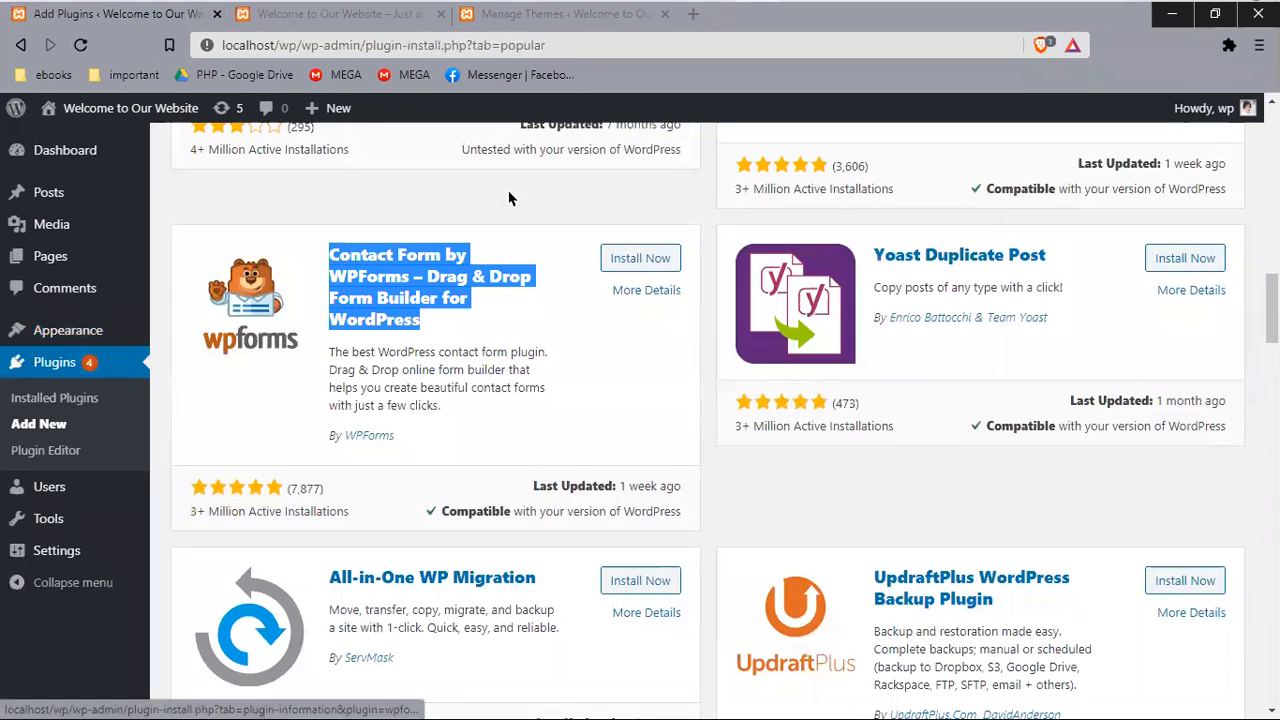
scroll(1137, 374, down, 1)
scroll(1137, 374, down, 1)
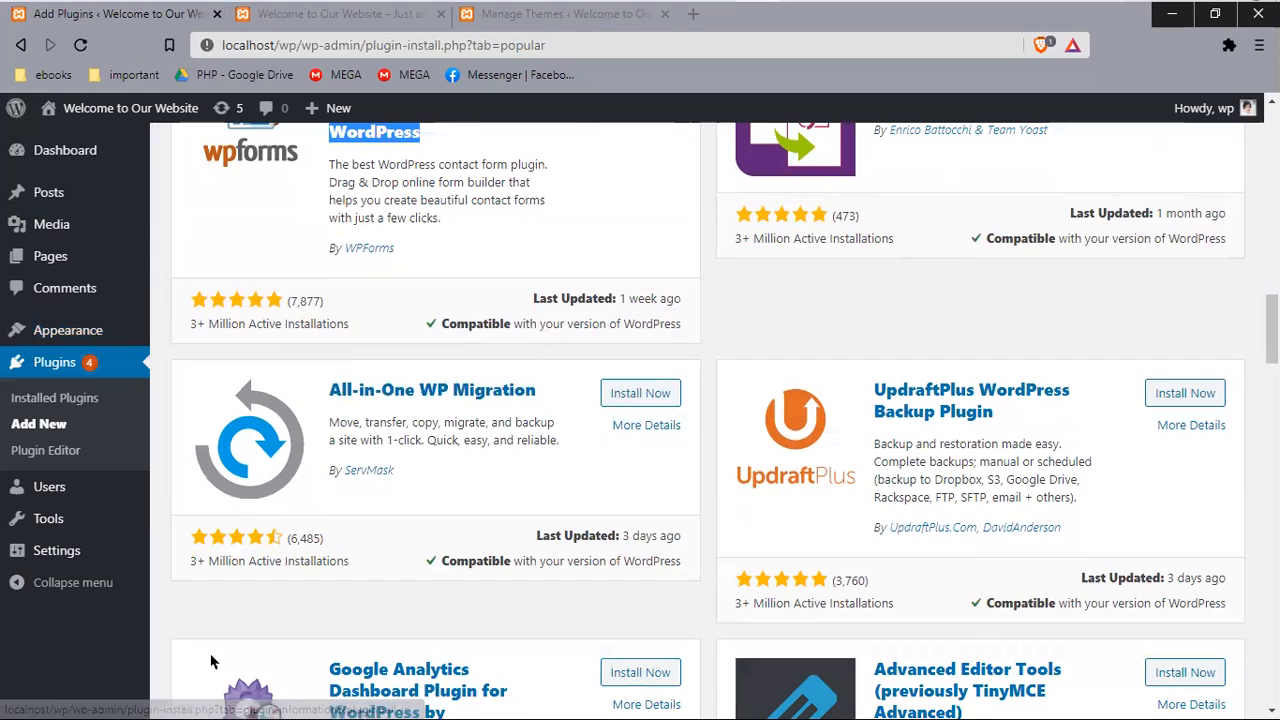
scroll(510, 508, down, 8)
scroll(463, 472, up, 12)
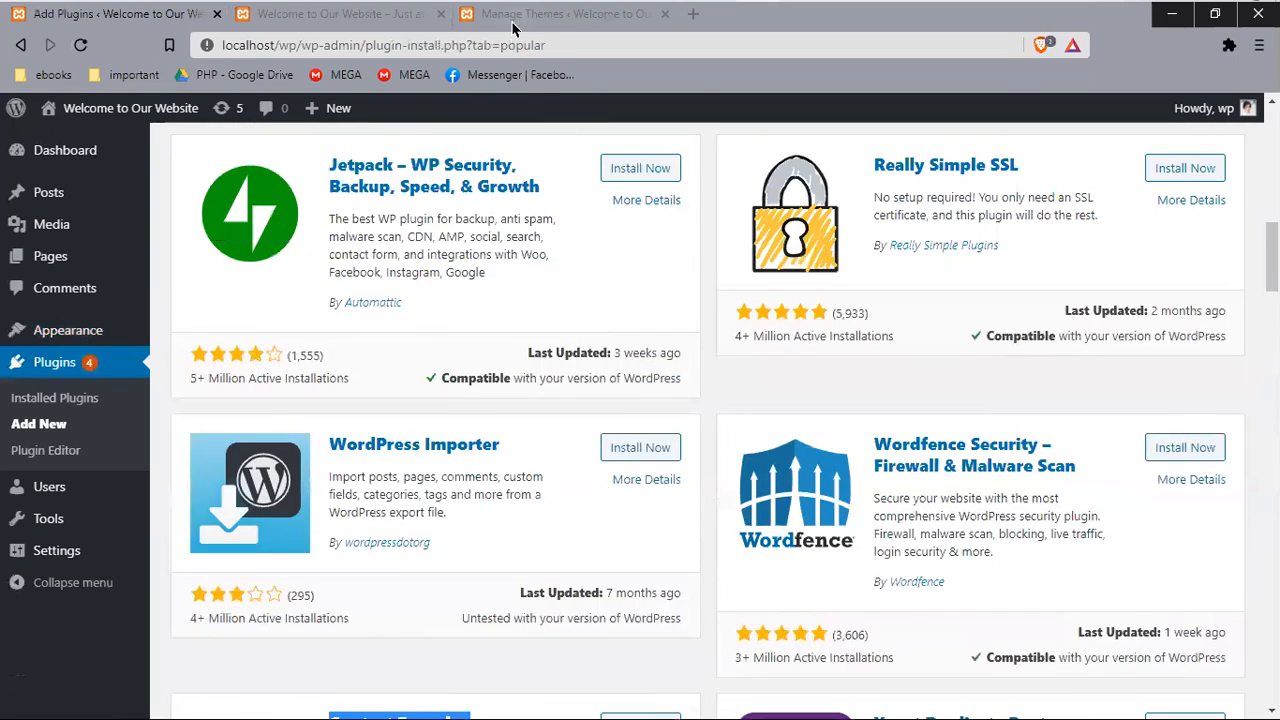
Step: Return to the installed themes page and review the Appearance and Plugins entries of the dashboard menu
click(513, 20)
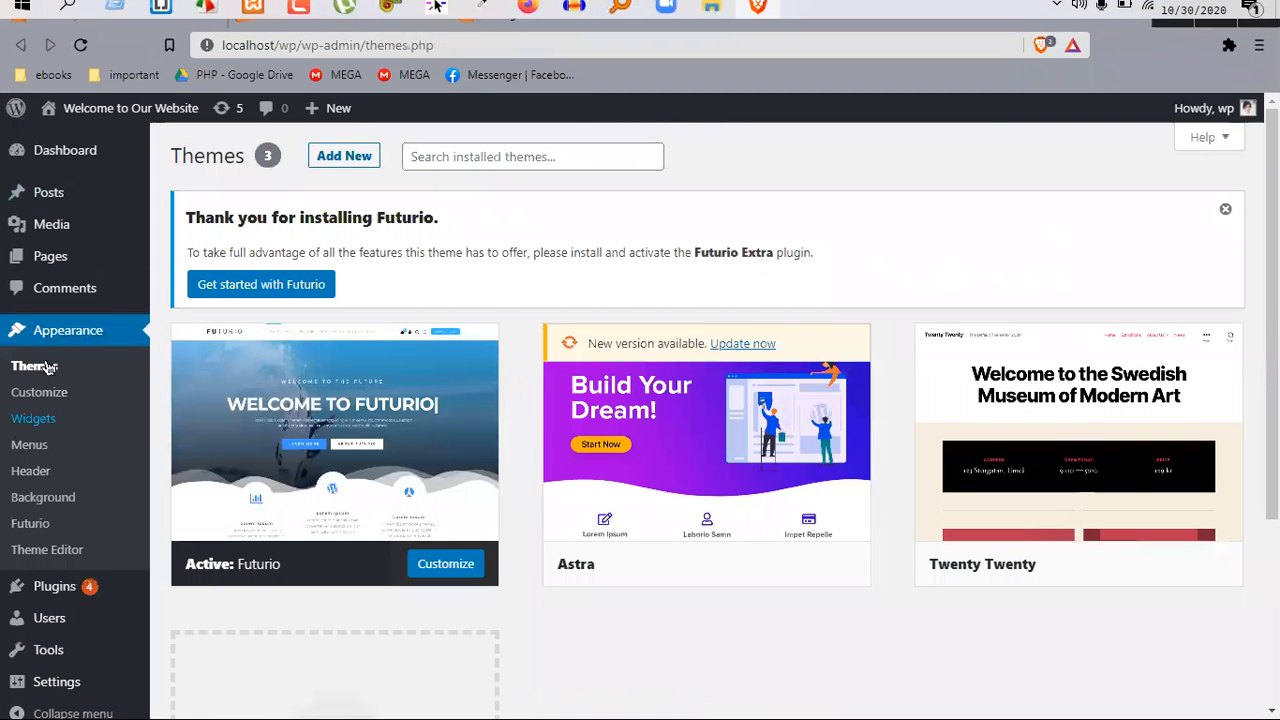
mouse_move(80, 597)
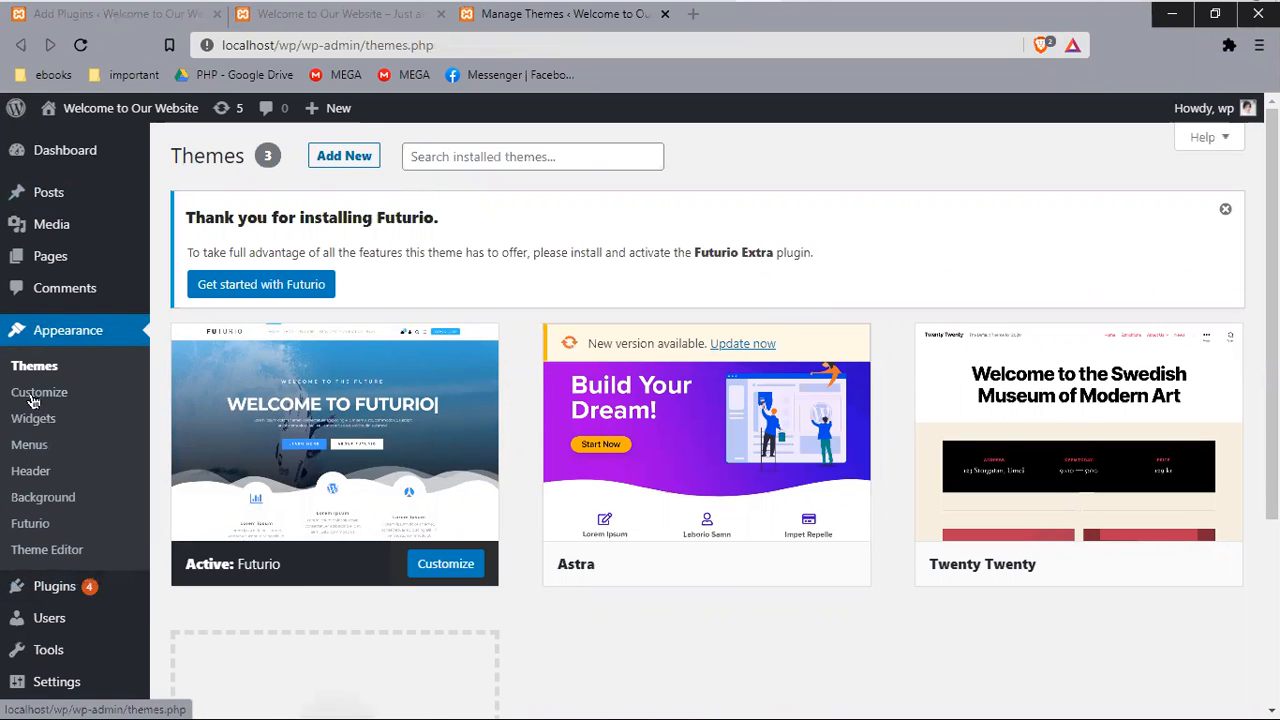
mouse_move(33, 610)
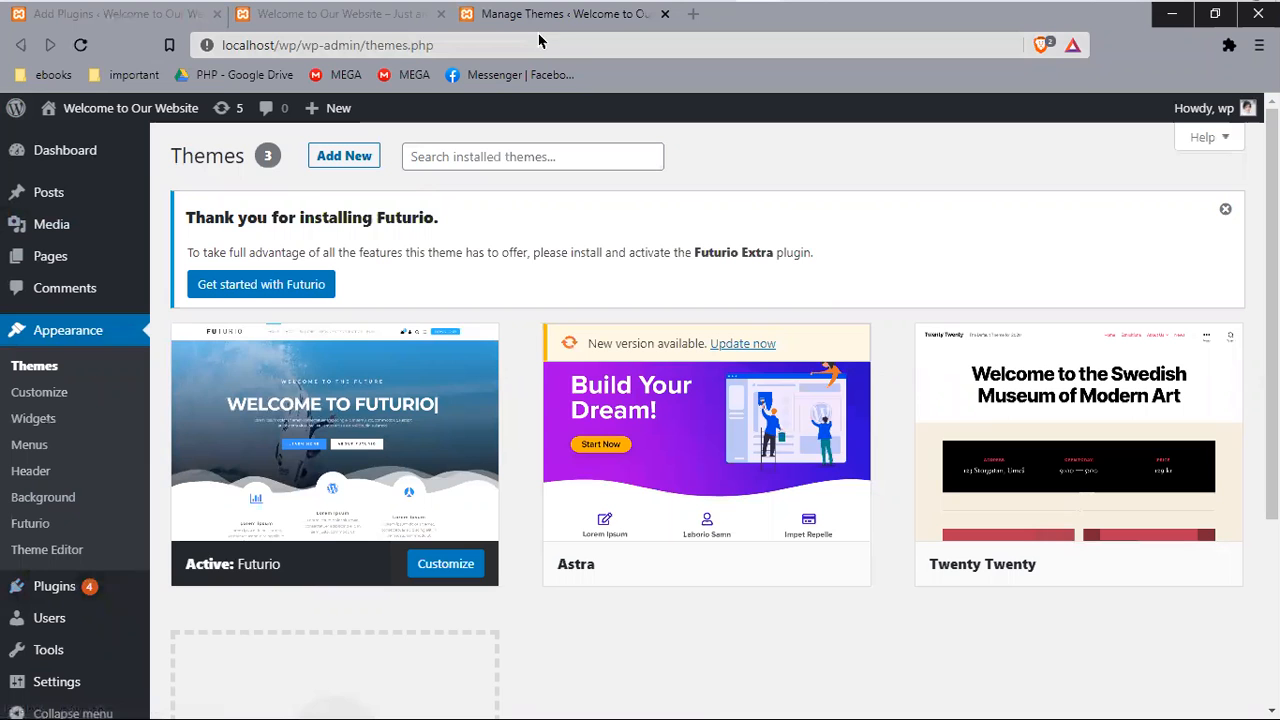
Step: Show the browser's extensions list from a new tab and again from the installed themes page
click(693, 14)
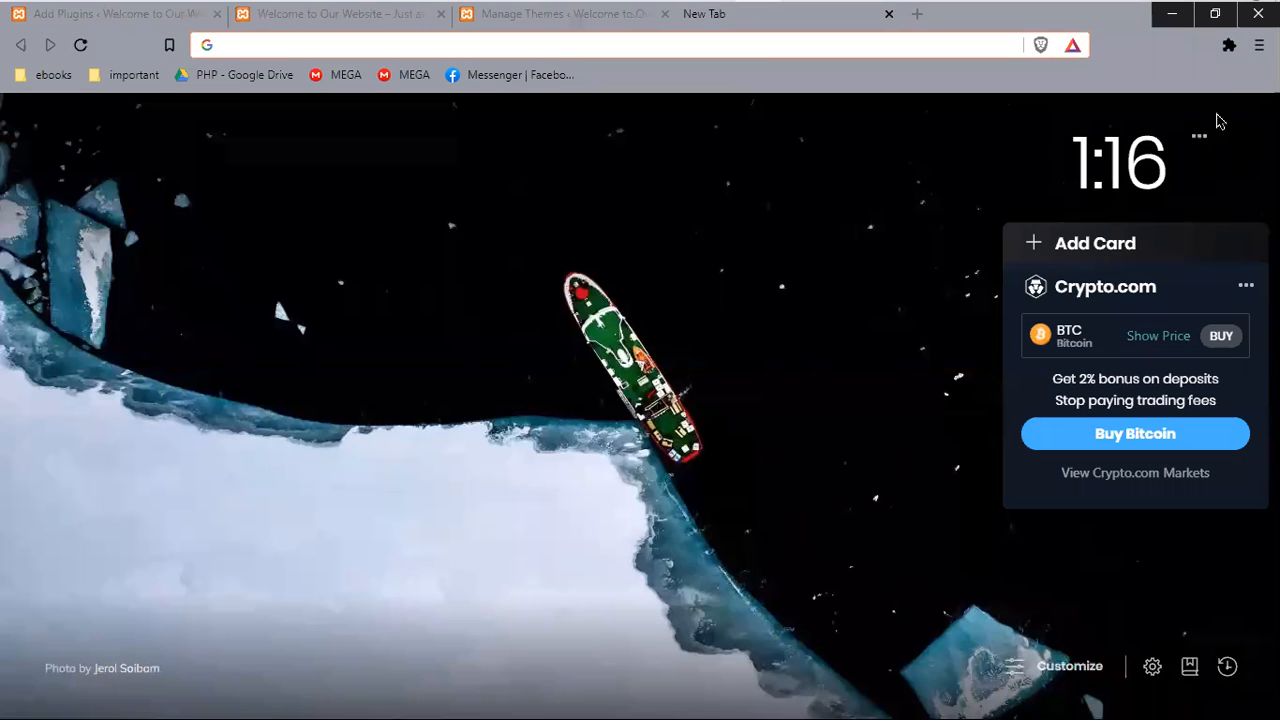
click(1220, 48)
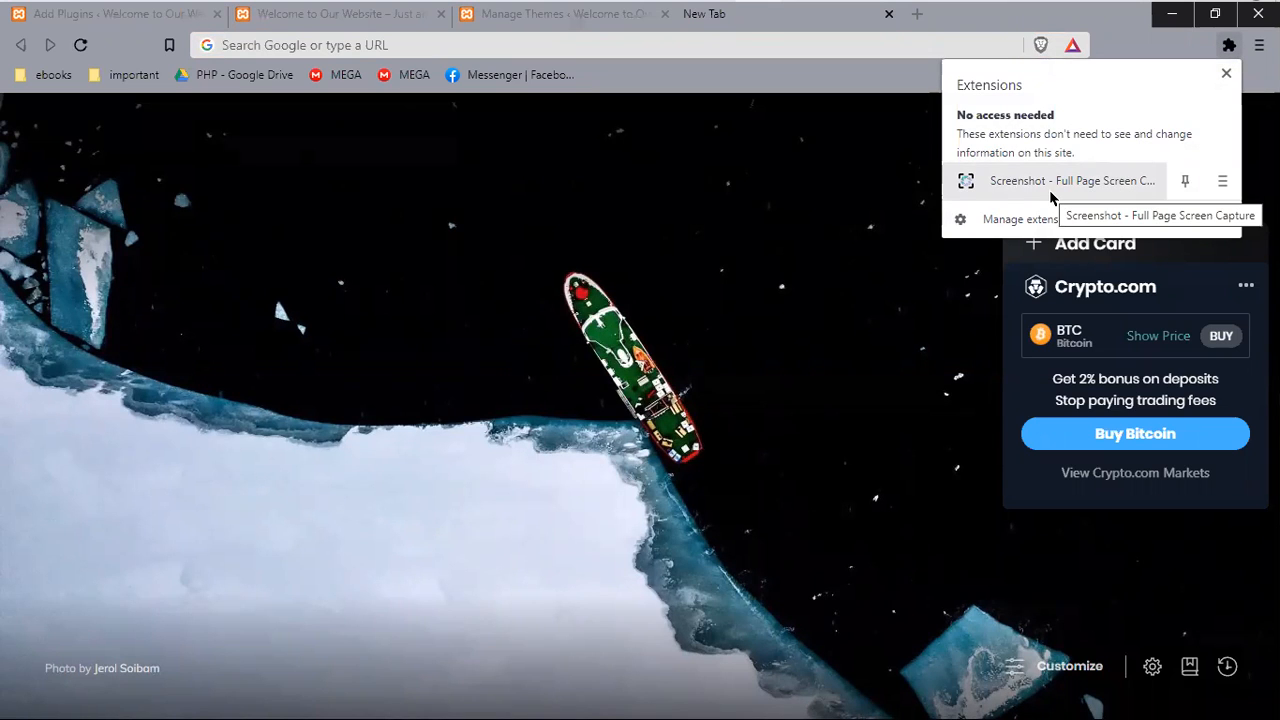
click(1227, 74)
click(636, 19)
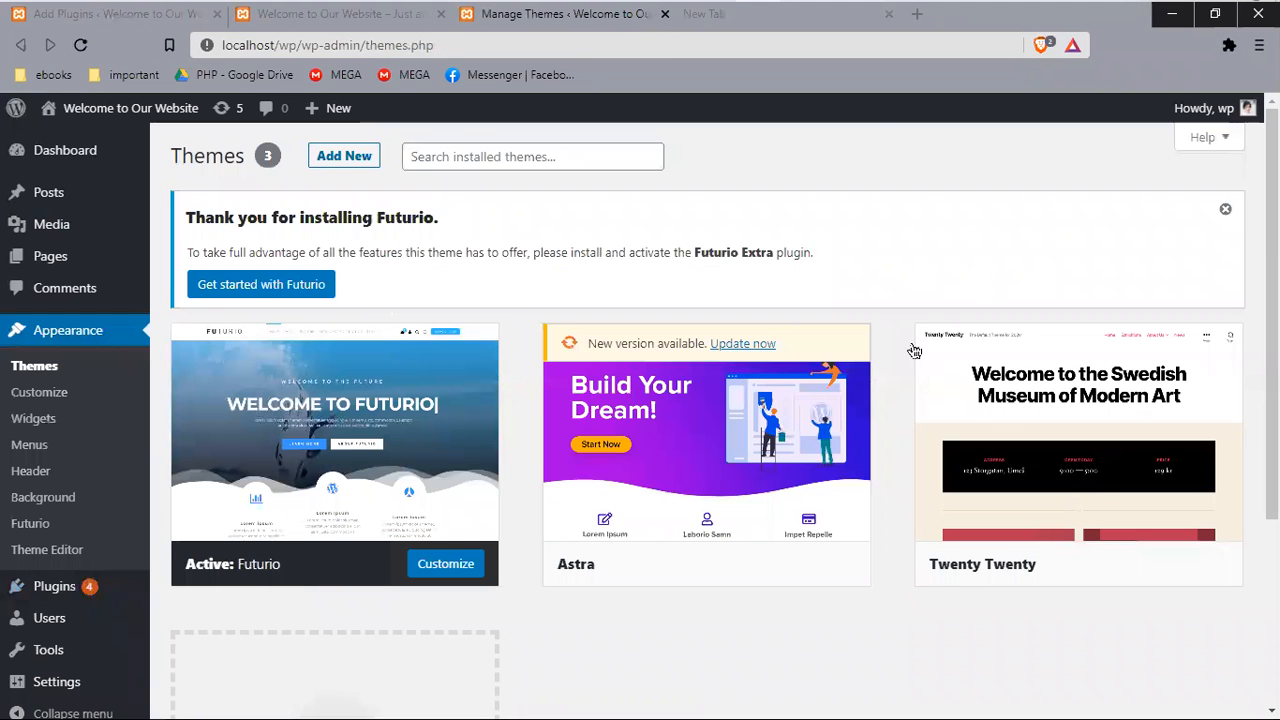
click(1229, 45)
click(1231, 46)
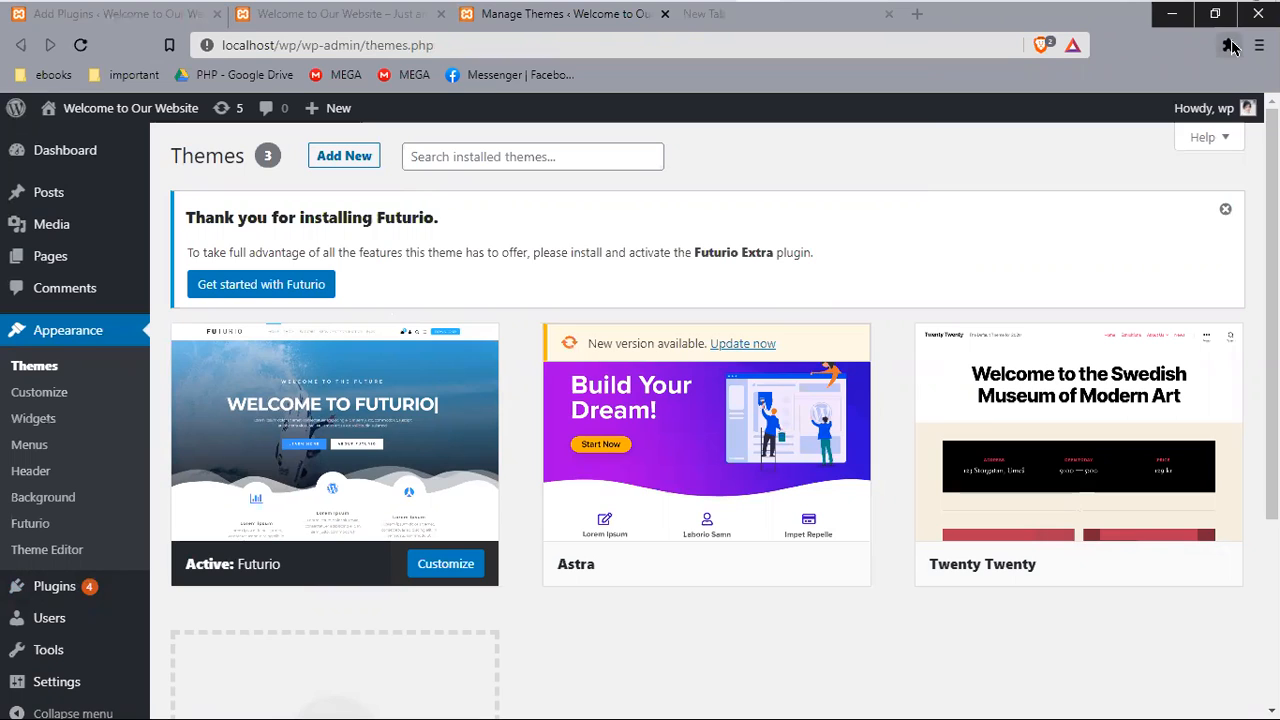
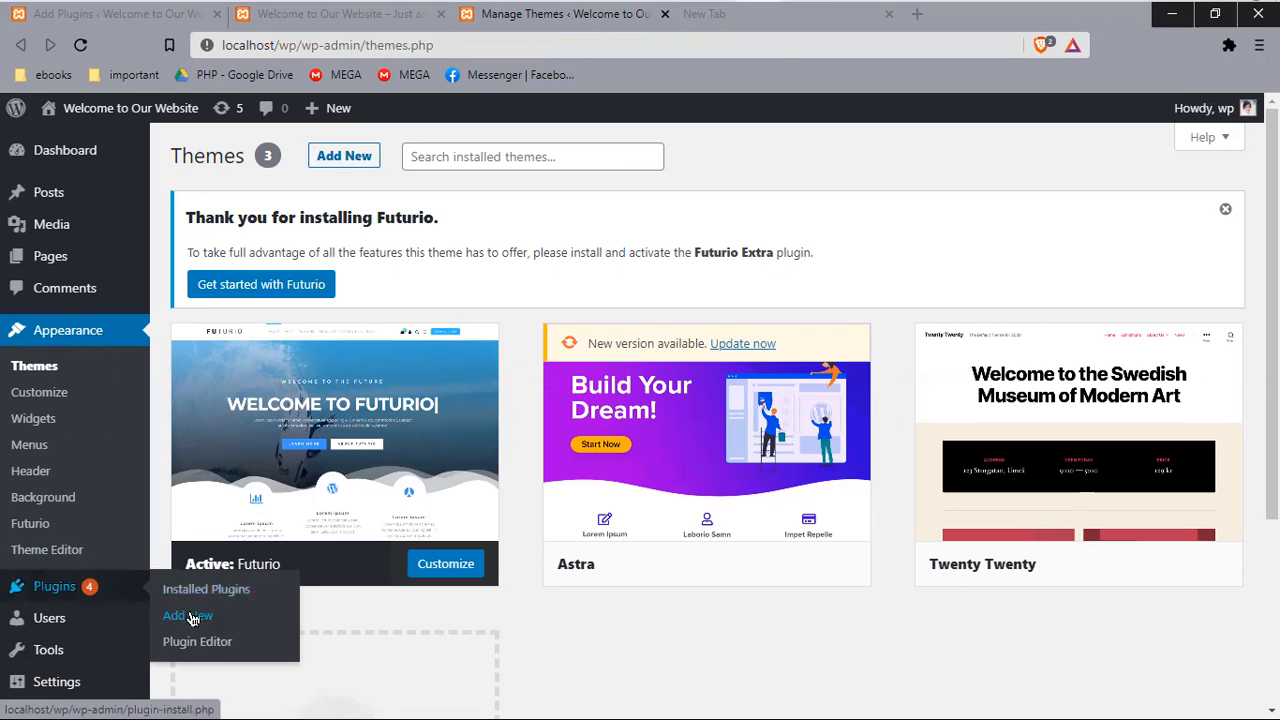
Step: Open the Add Plugins page and search the plugins for "gutenberg"
click(186, 616)
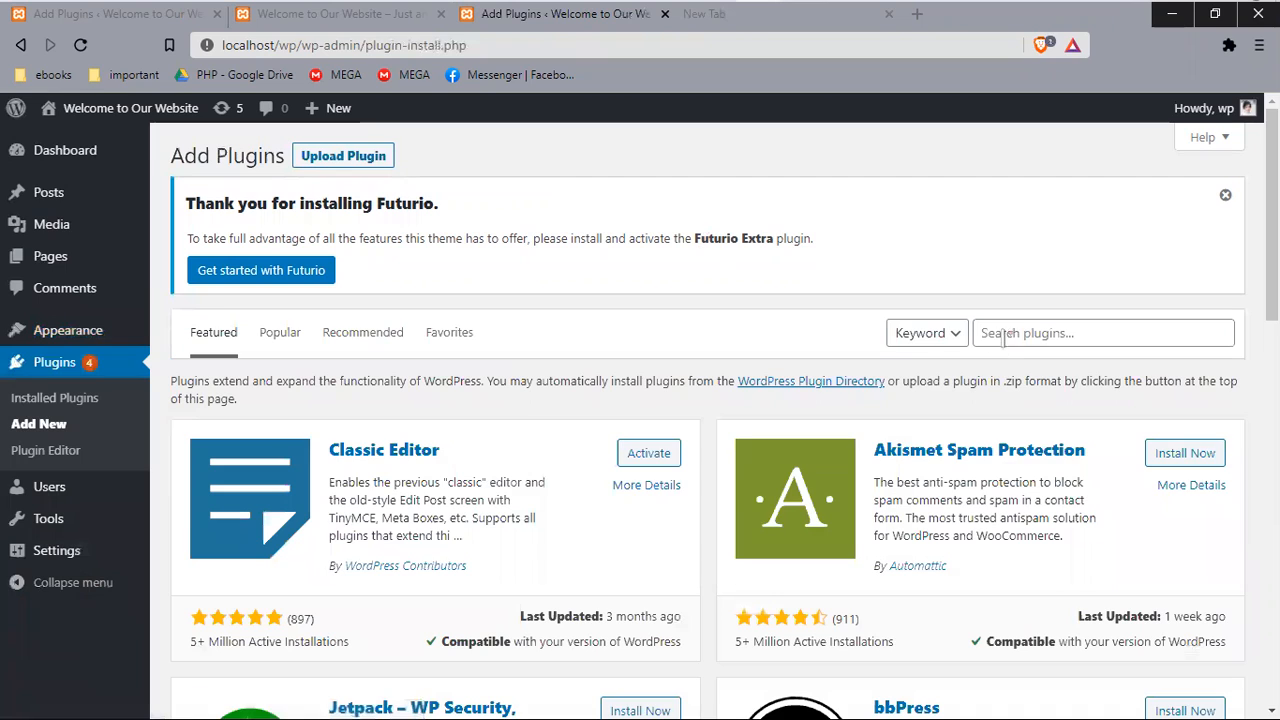
click(1005, 334)
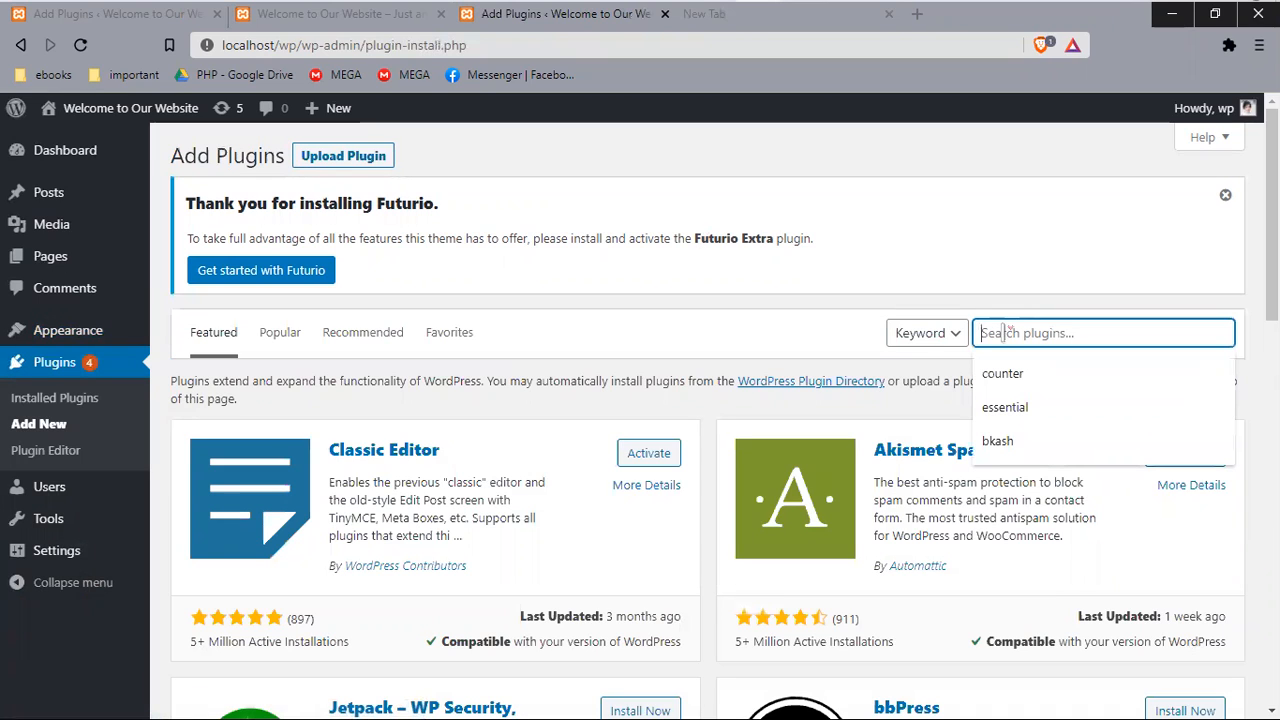
text(g)
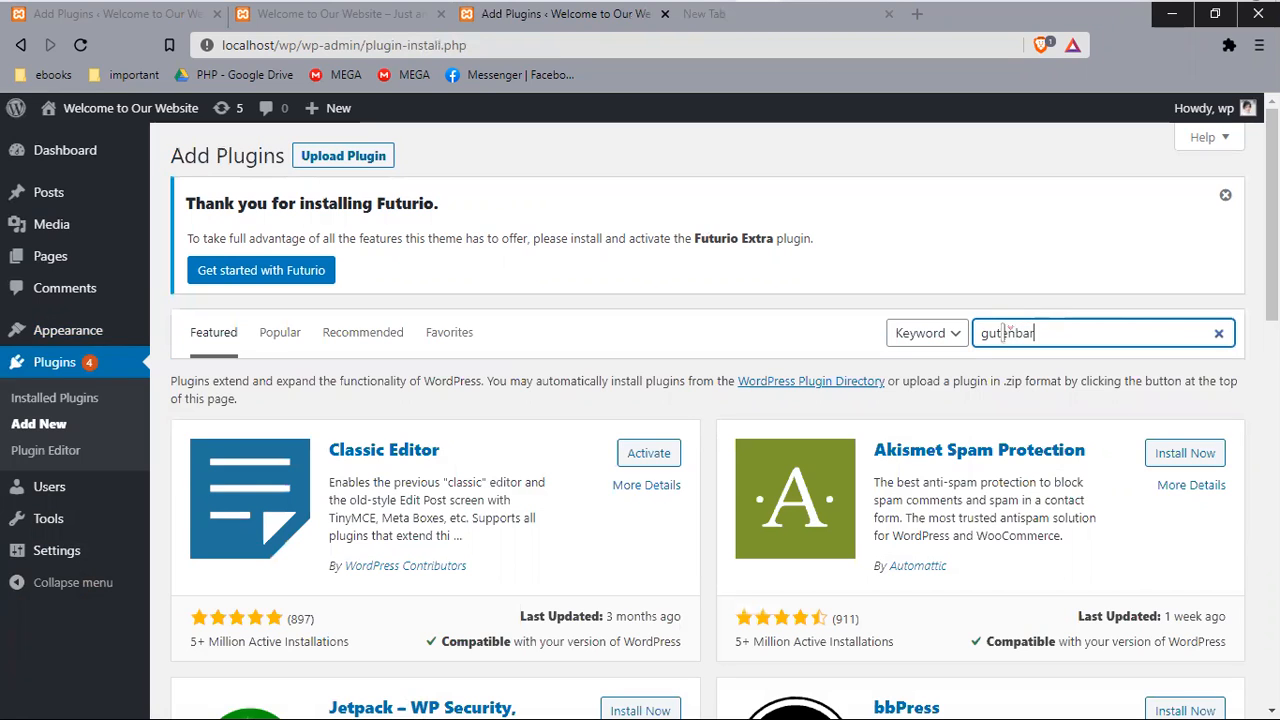
text(utenbarg)
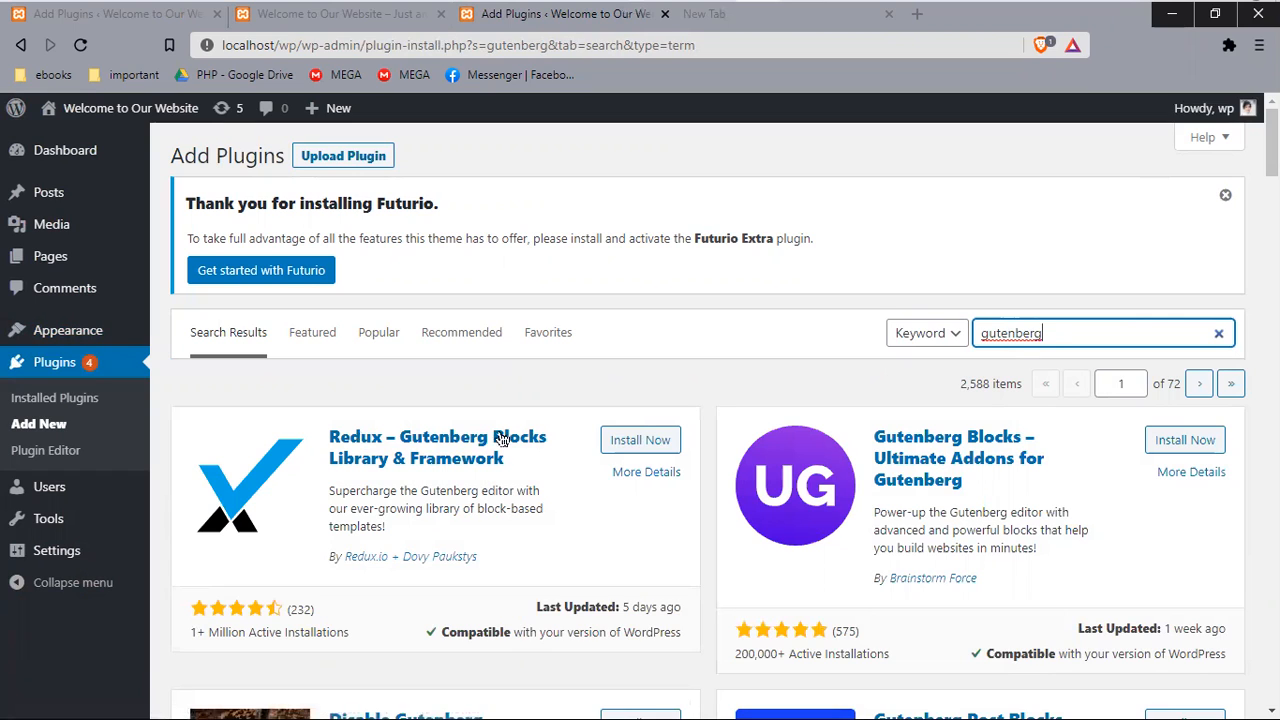
Step: Examine the Gutenberg search results, highlighting the Redux, Ultimate Addons for Gutenberg and Gutenberg Post Blocks titles
drag(537, 468, 297, 440)
drag(966, 483, 872, 441)
scroll(396, 430, down, 1)
scroll(396, 430, down, 3)
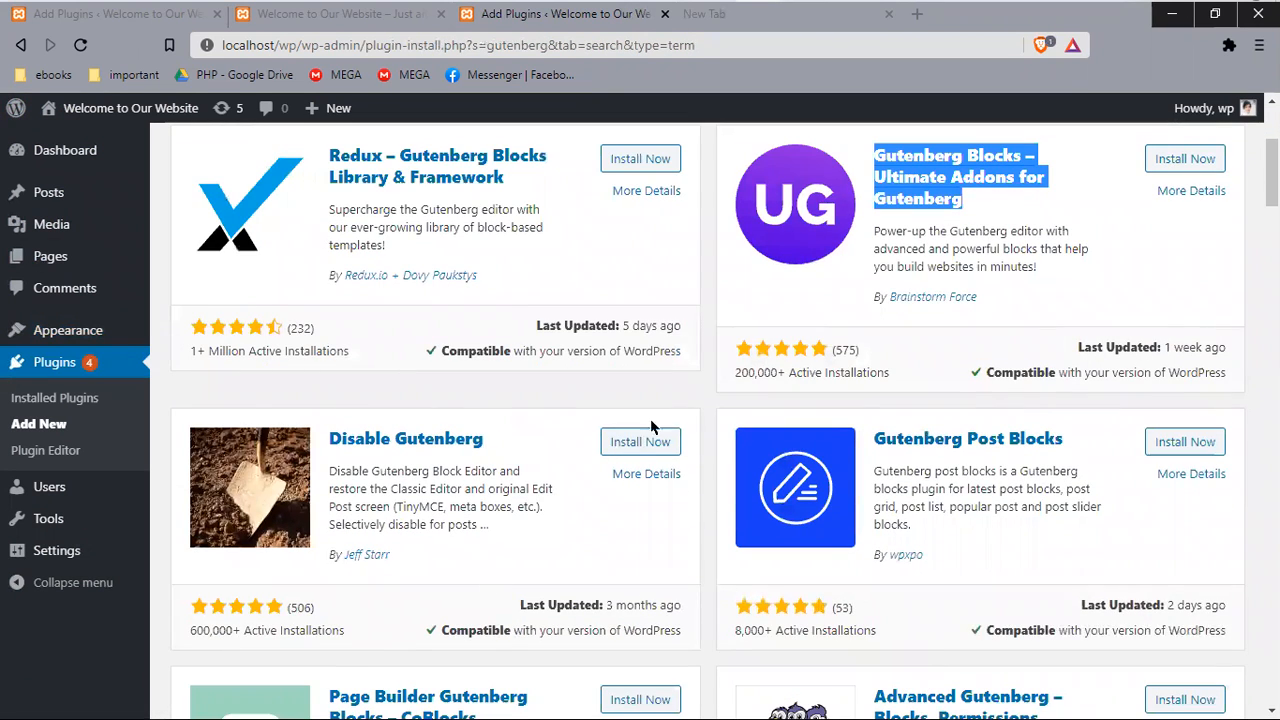
drag(1090, 443, 897, 468)
scroll(895, 470, down, 2)
scroll(892, 477, down, 2)
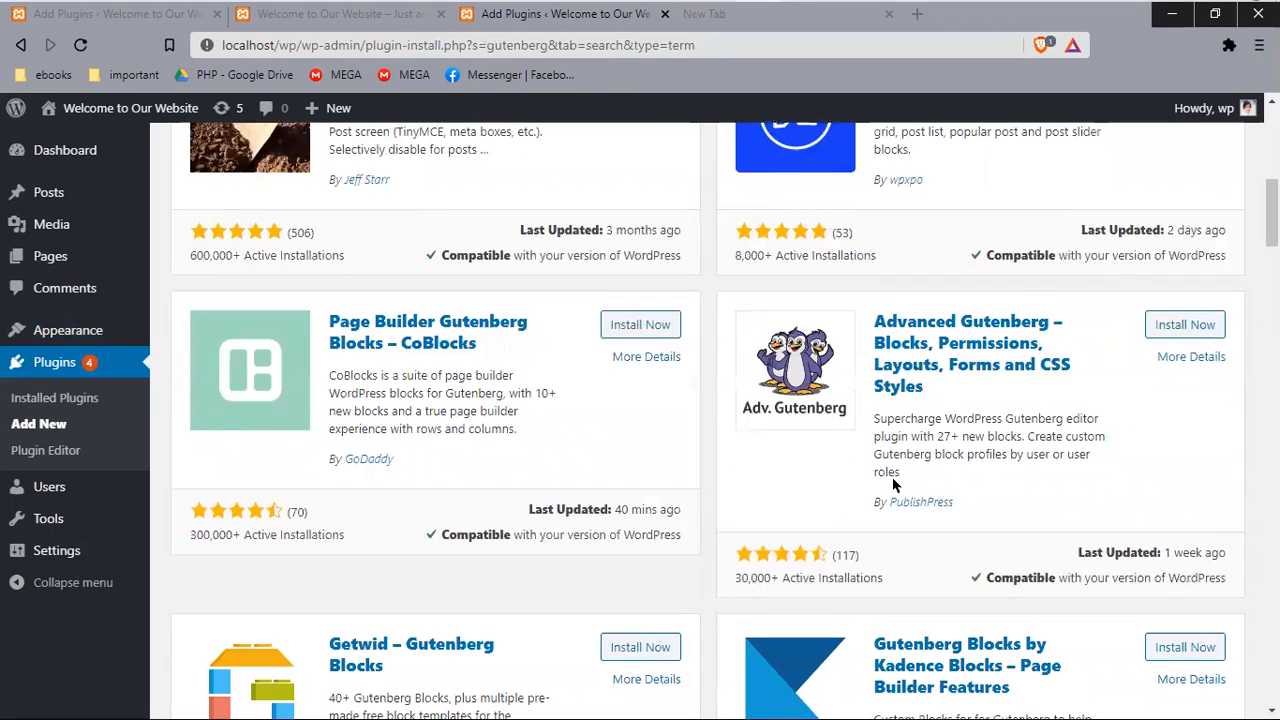
scroll(887, 302, up, 6)
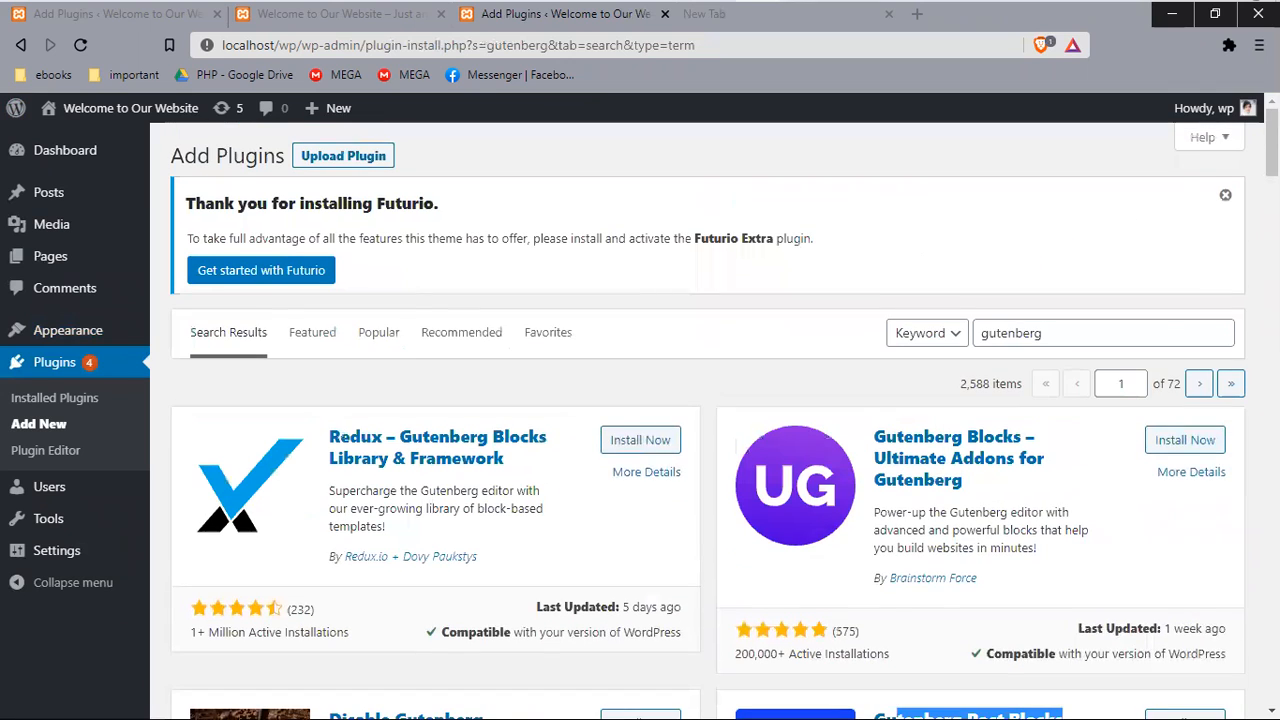
Step: Search the plugins for "elementor" in place of the current Gutenberg search
double_click(1100, 333)
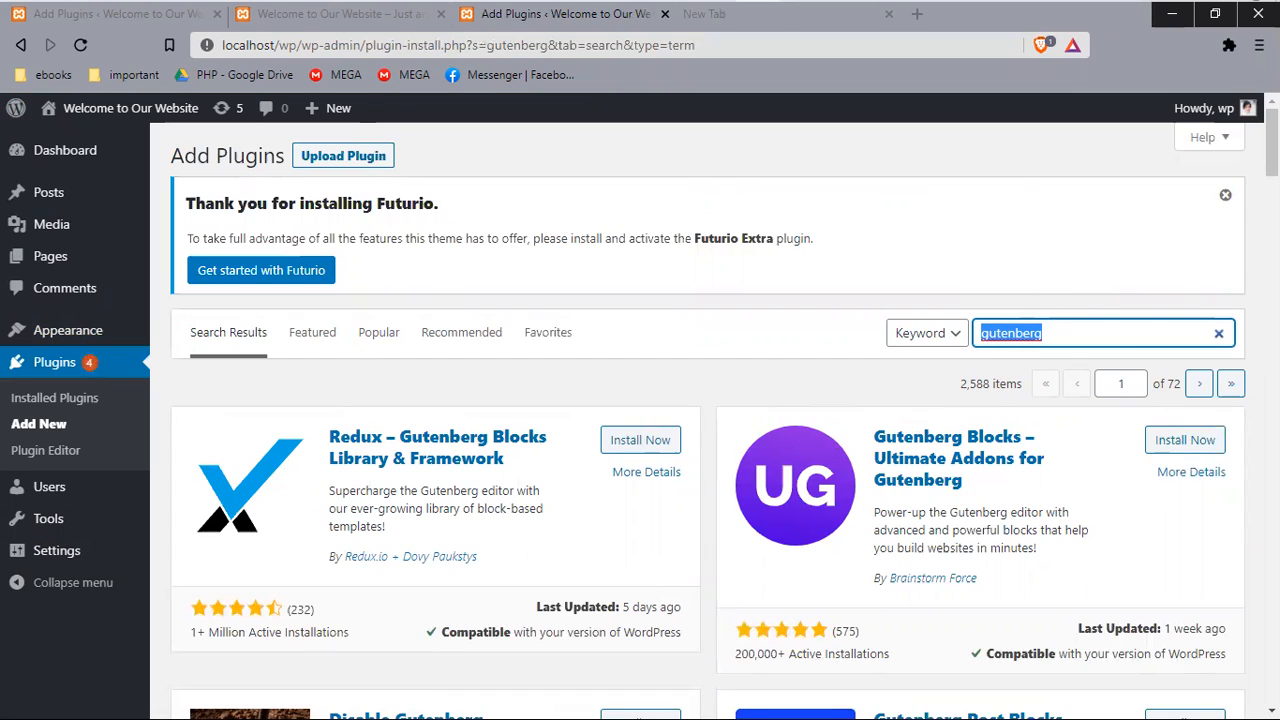
text(el)
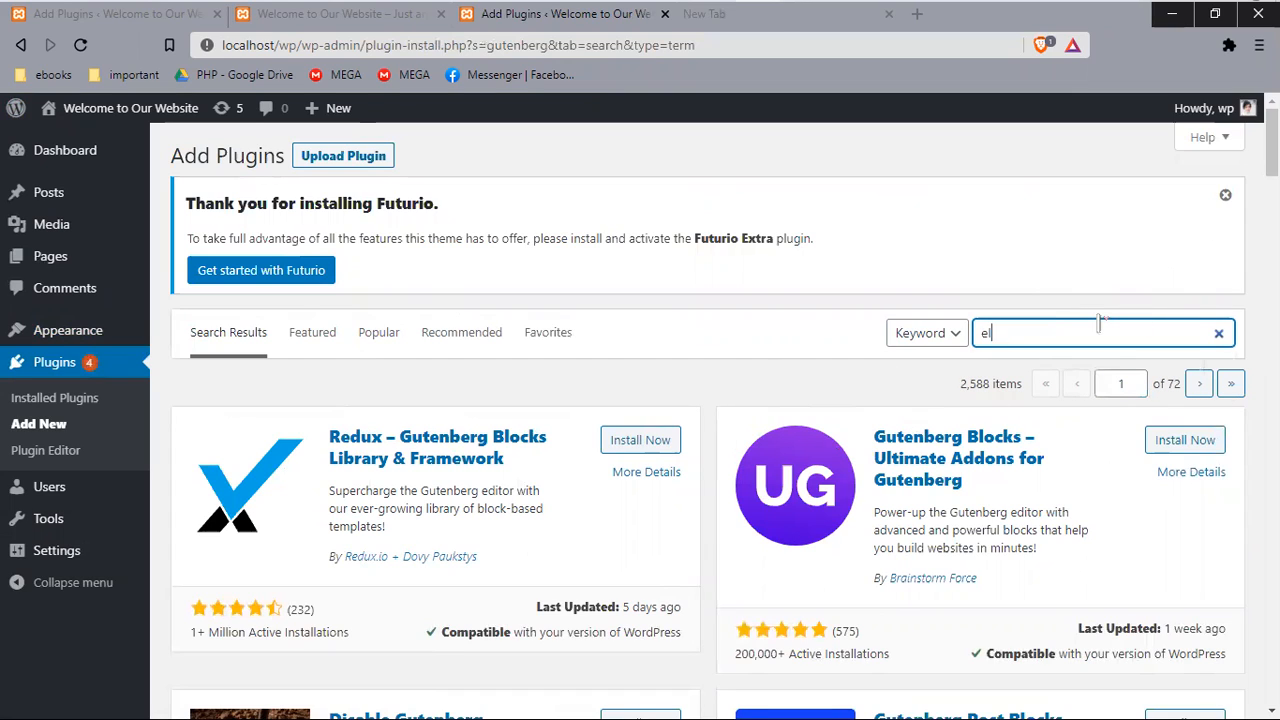
text(emenotr)
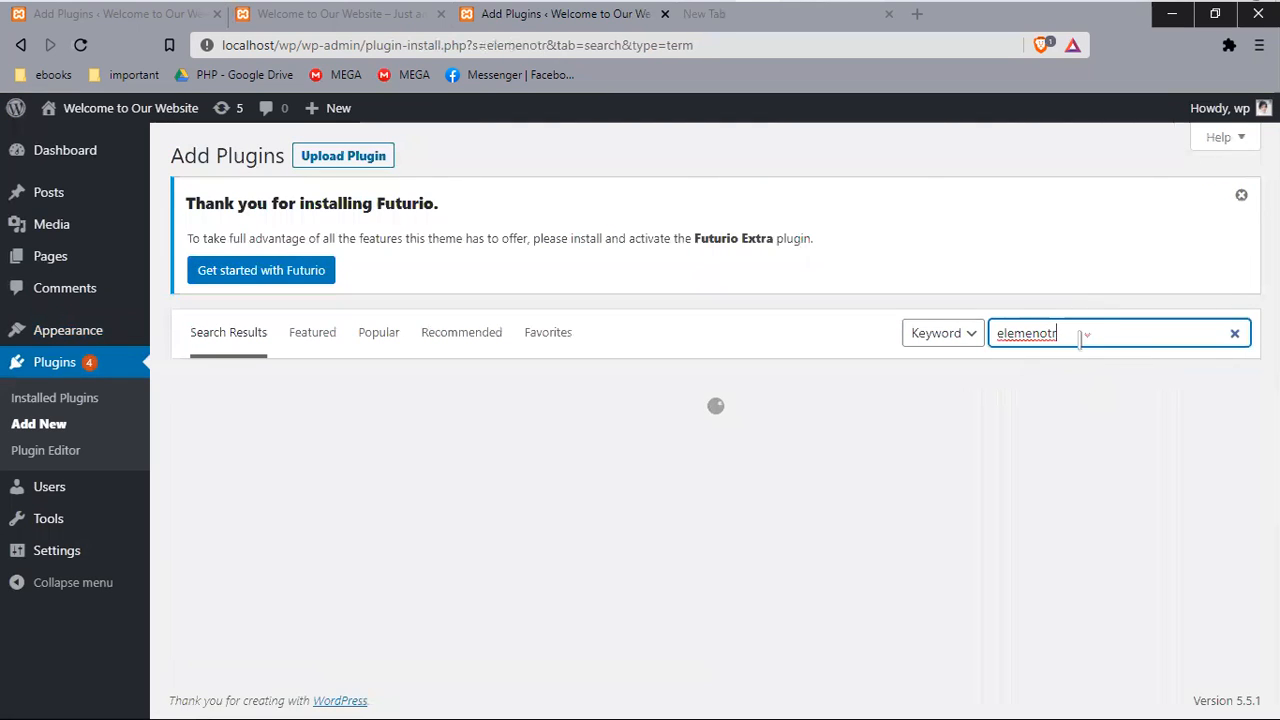
key(BackSpace)
key(BackSpace)
key(BackSpace)
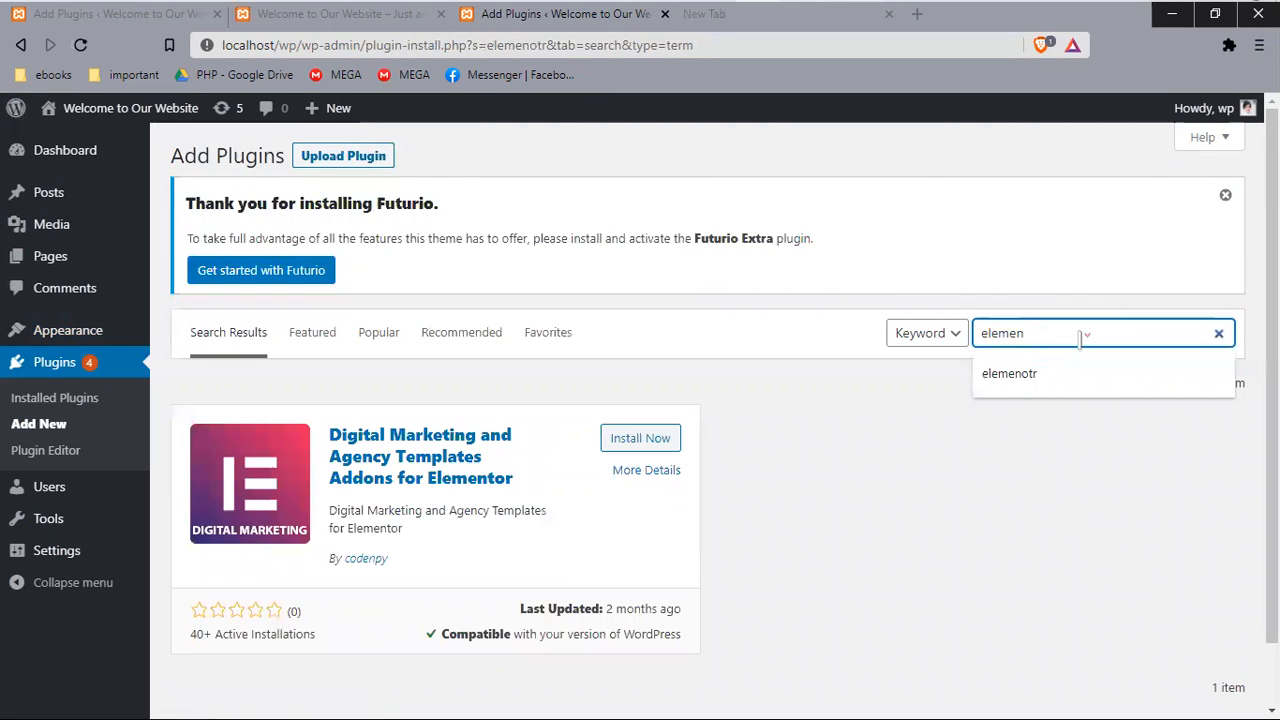
text(tor)
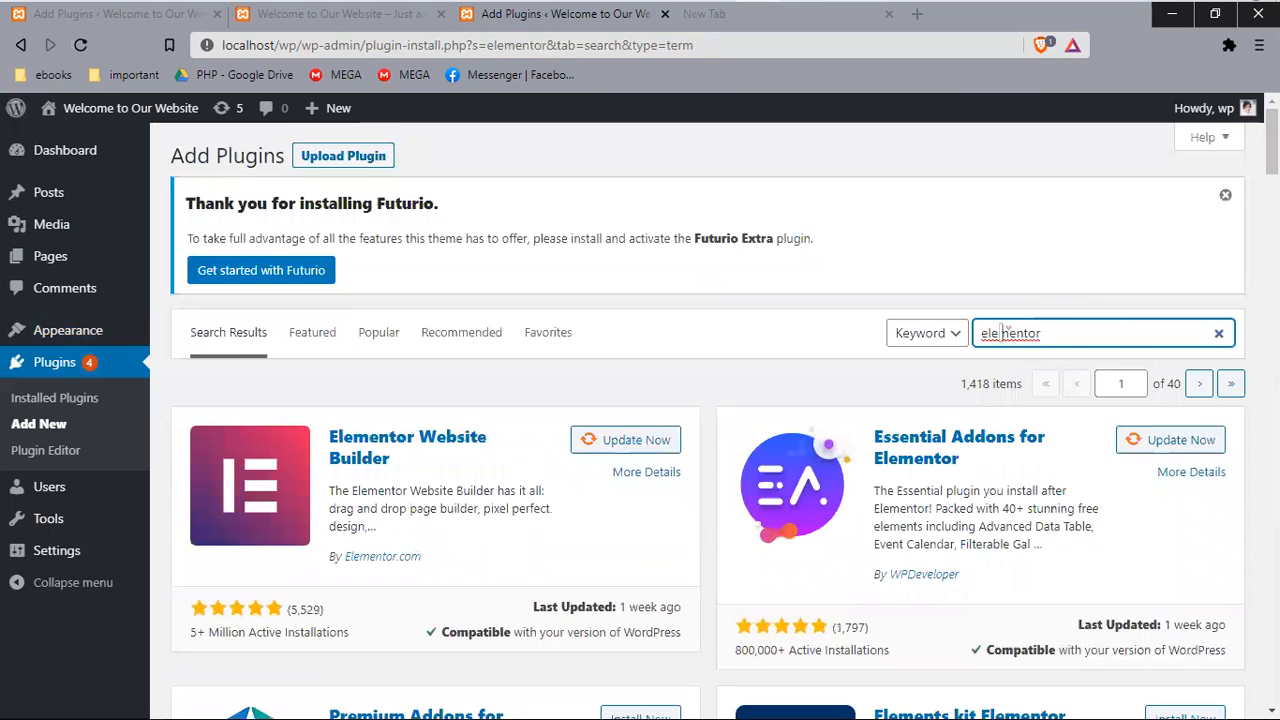
Step: Look through the Elementor plugin results down to Happy Addons for Elementor and return to the first entries
scroll(390, 355, down, 1)
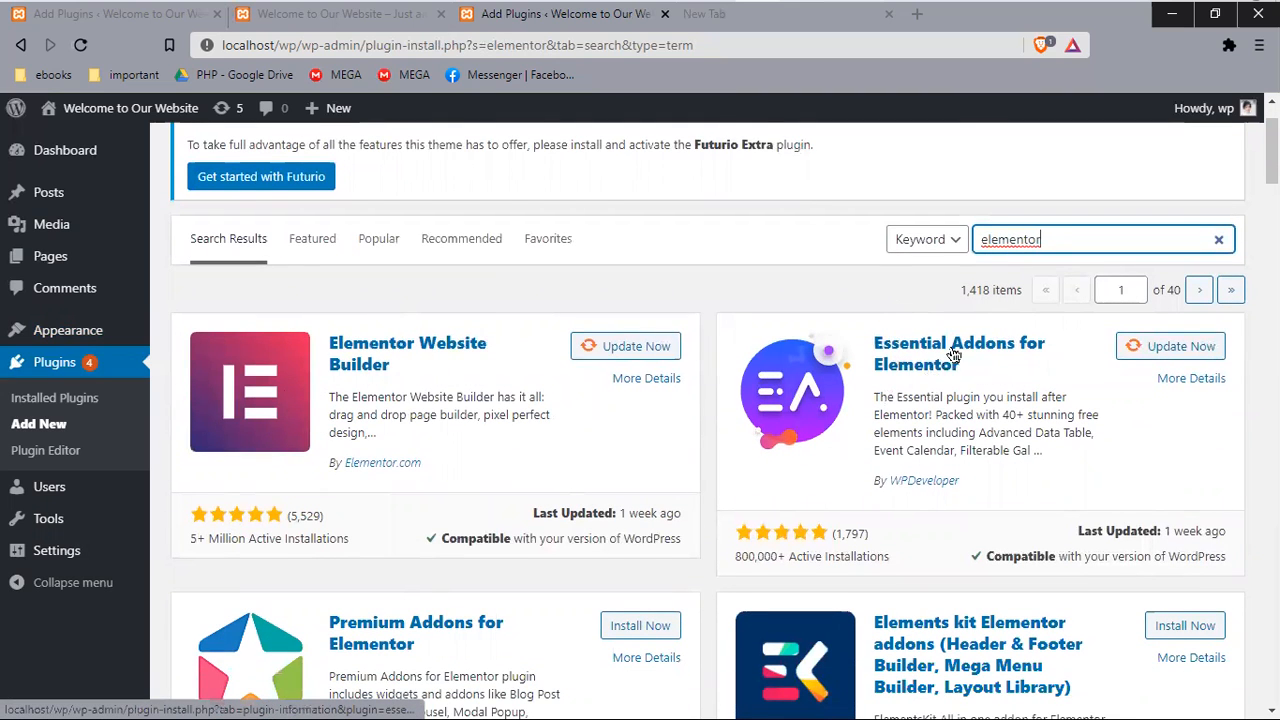
scroll(443, 366, down, 3)
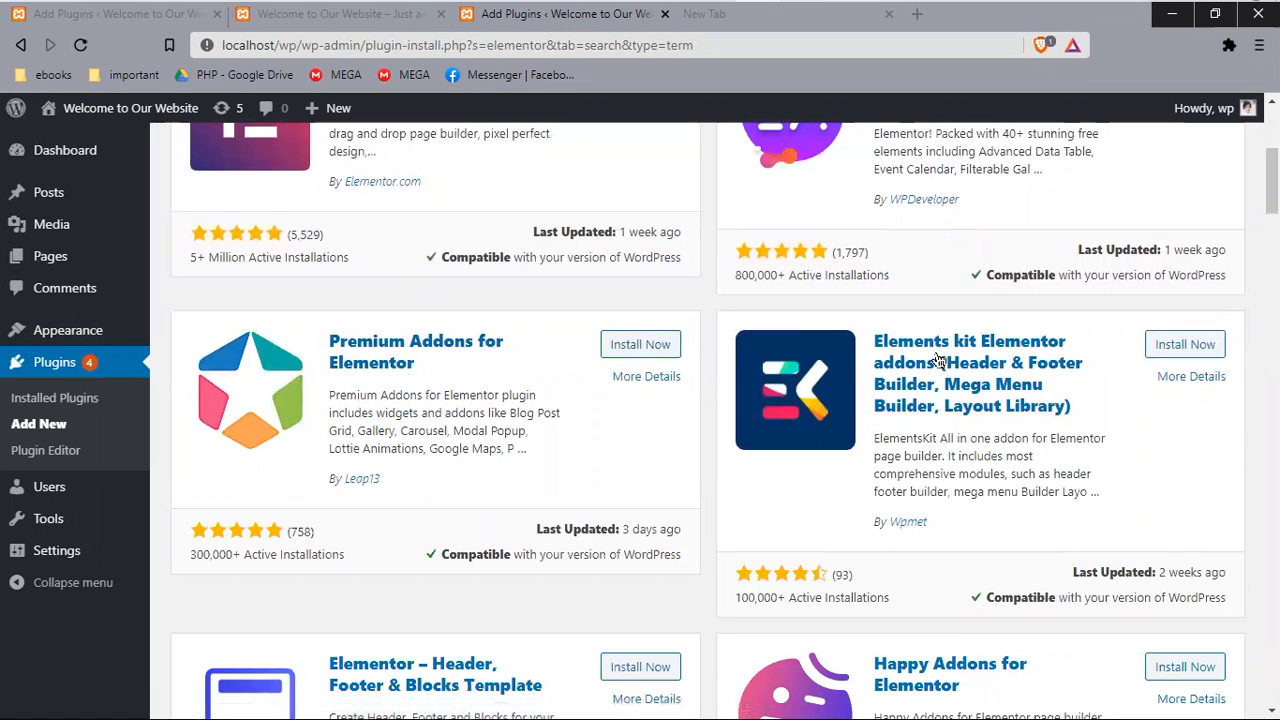
scroll(966, 343, down, 2)
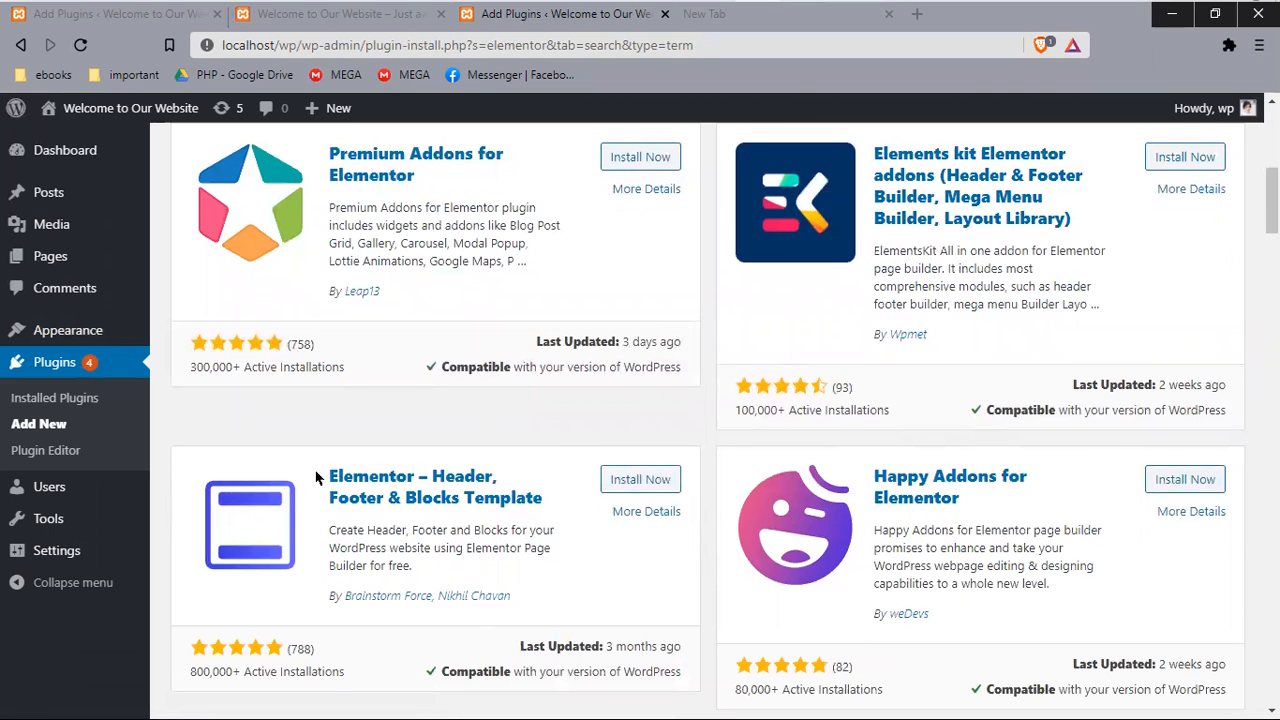
scroll(932, 275, up, 5)
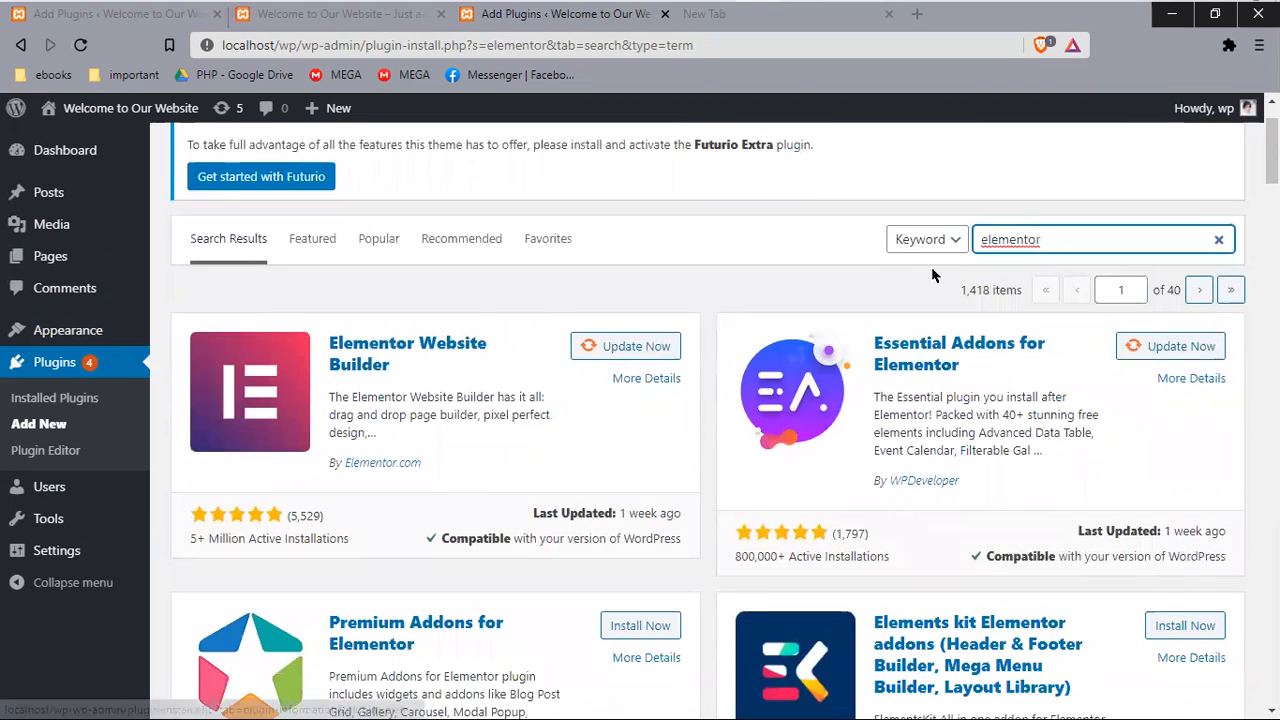
Step: Compare the Elementor Website Builder and Essential Addons for Elementor plugins, highlighting their titles alternately
drag(390, 366, 335, 338)
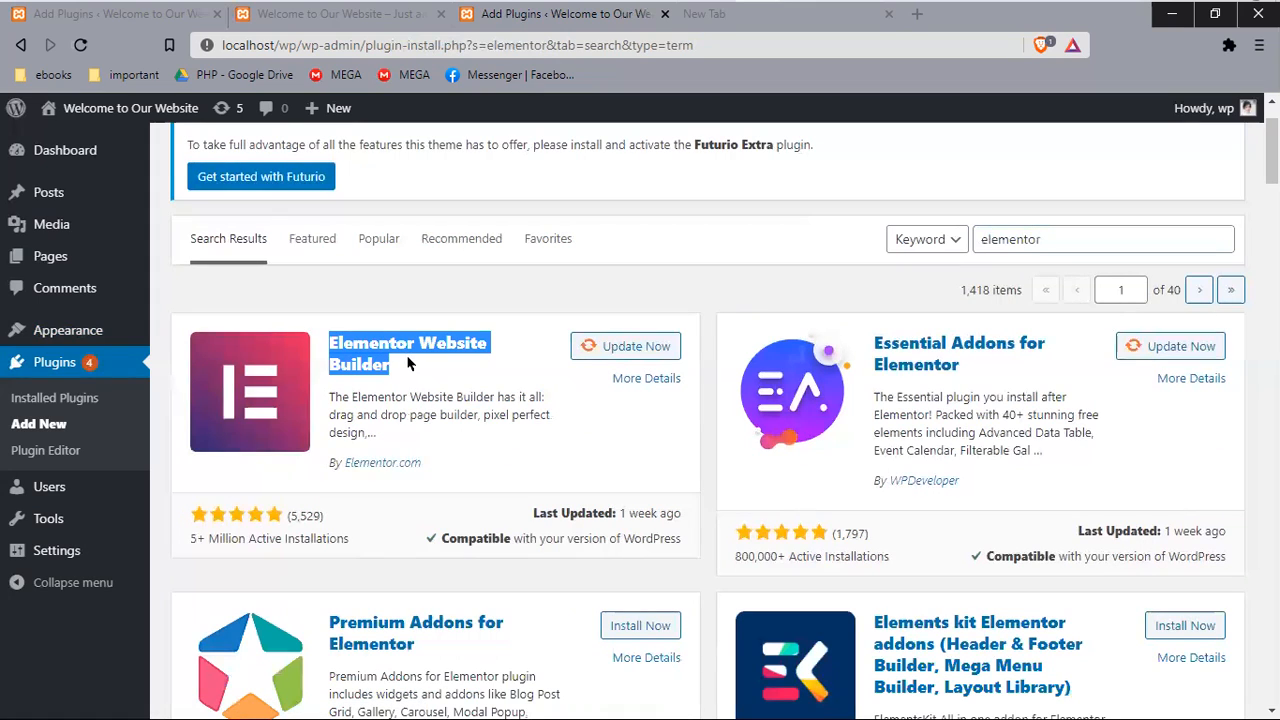
drag(980, 362, 872, 344)
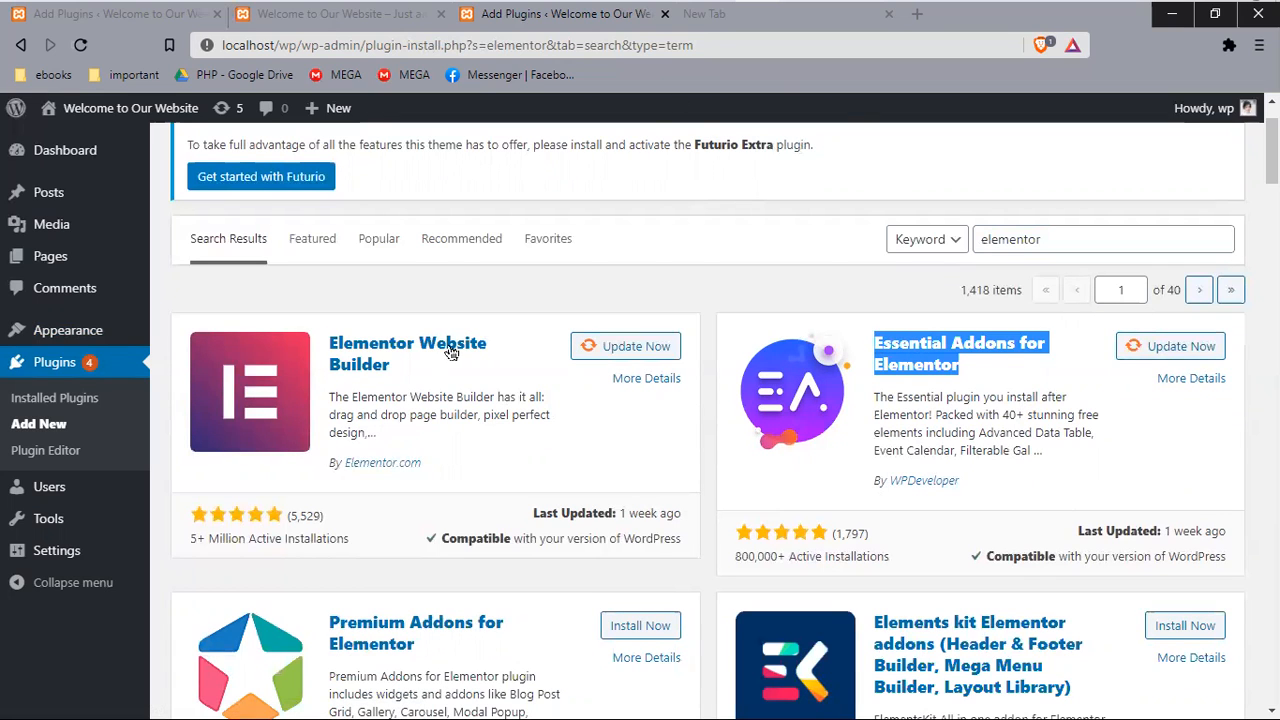
drag(406, 366, 330, 348)
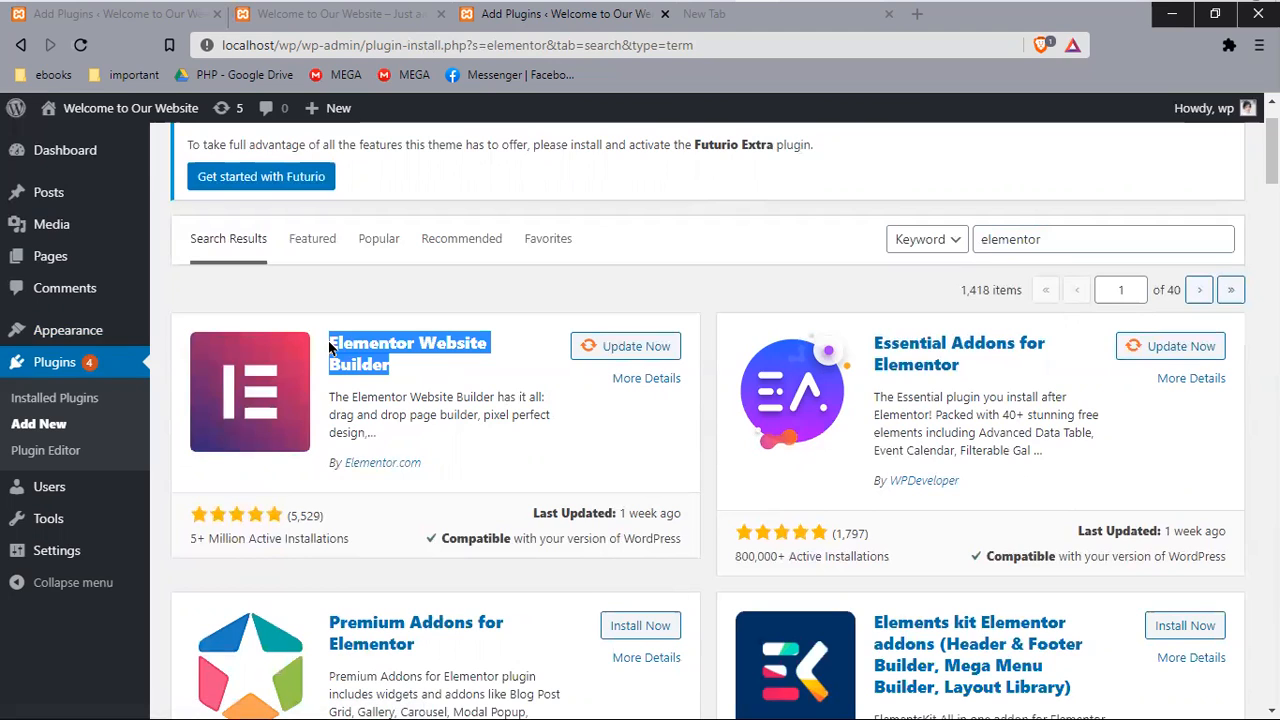
click(437, 365)
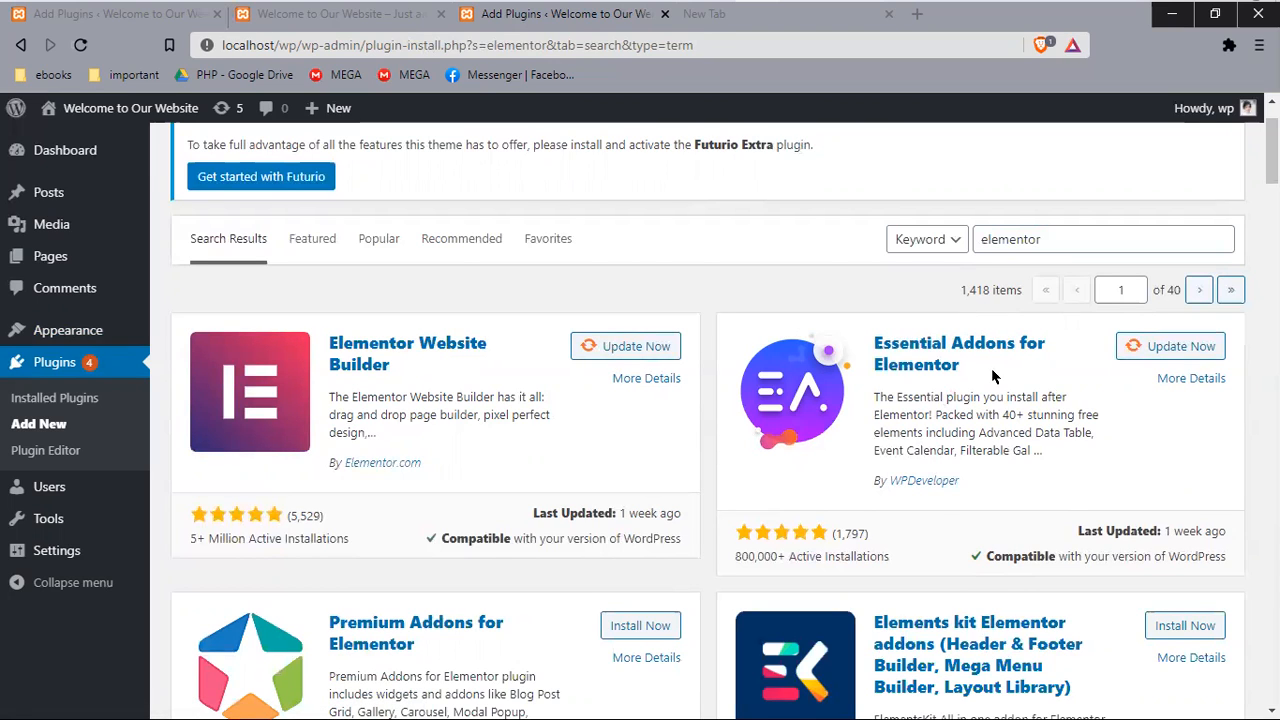
drag(993, 375, 872, 345)
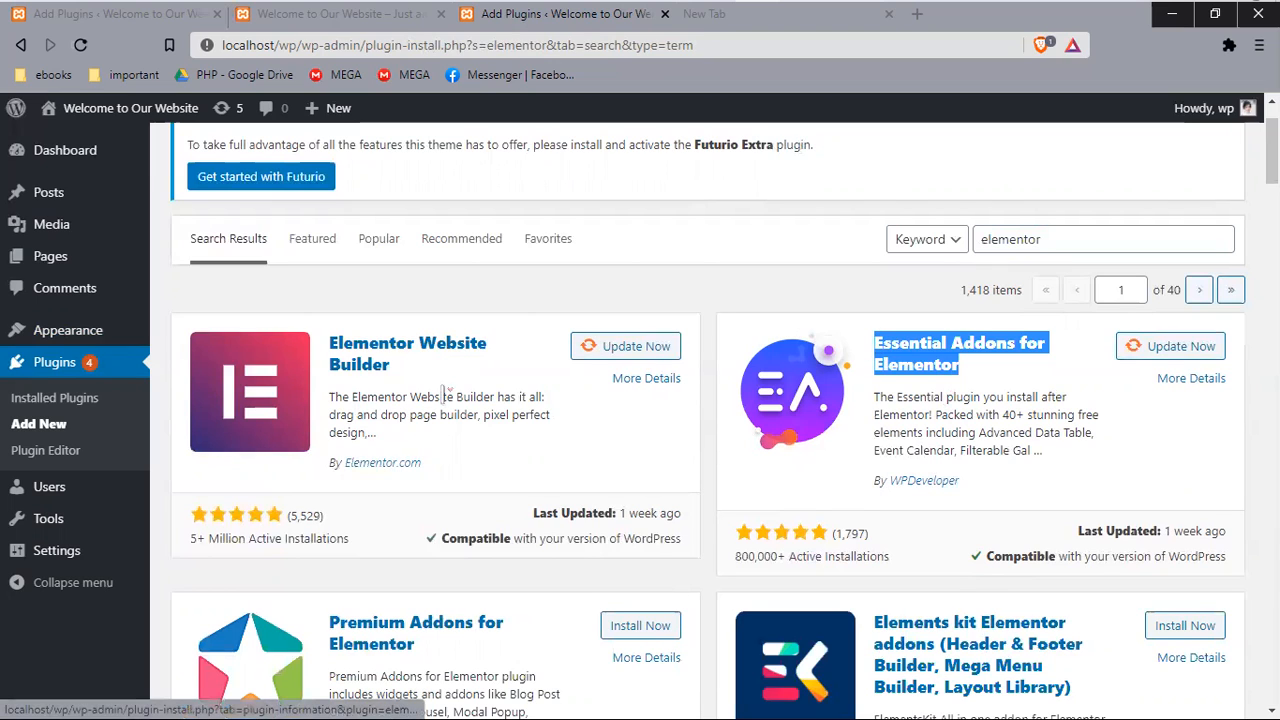
drag(395, 374, 326, 349)
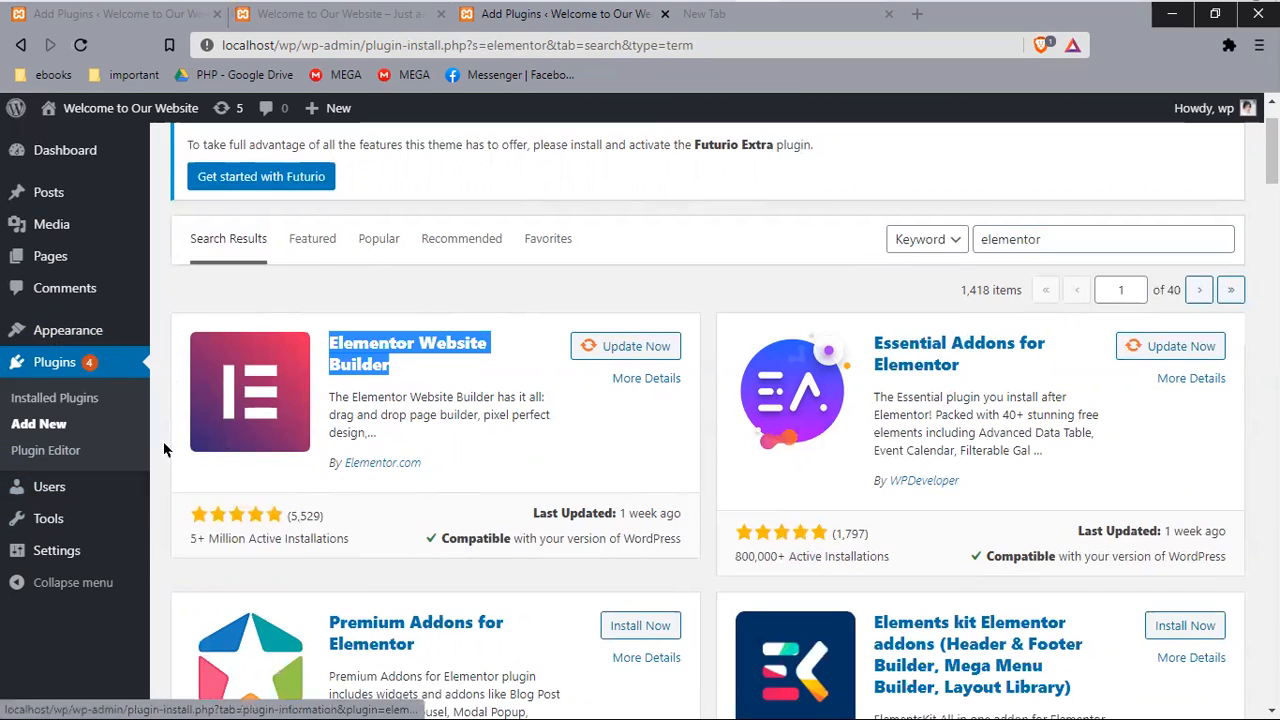
scroll(975, 320, down, 1)
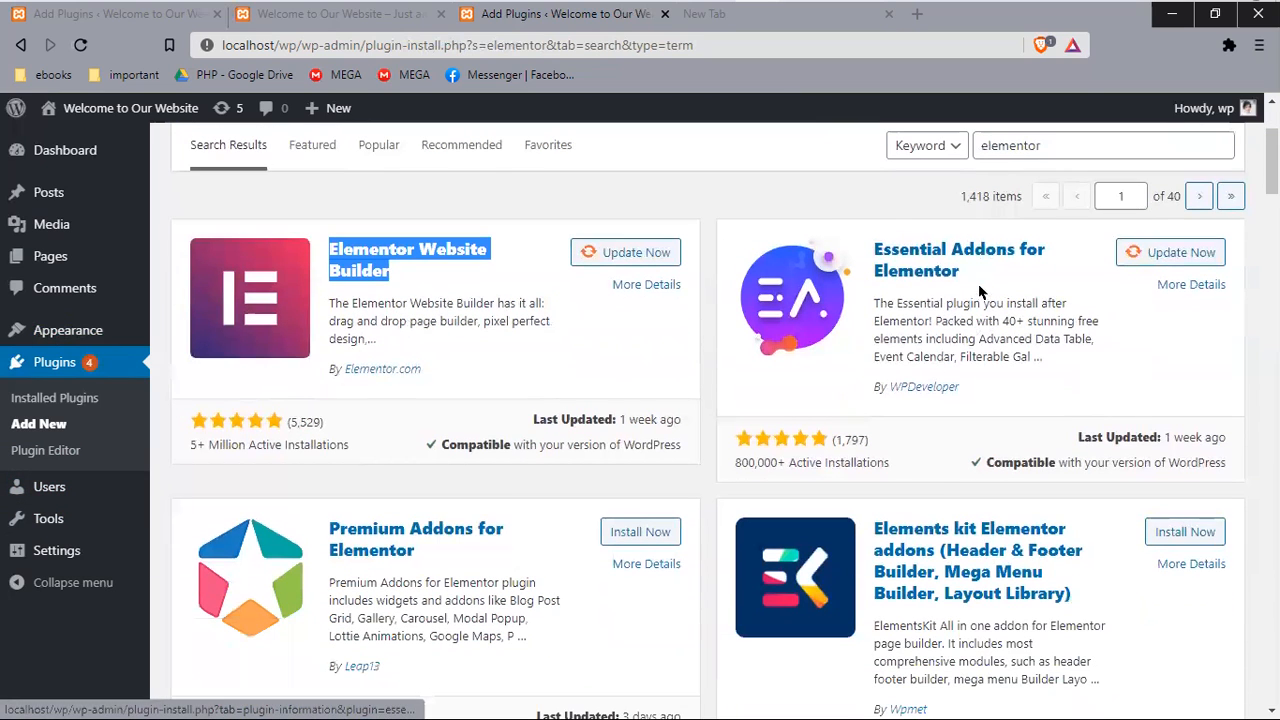
drag(975, 276, 878, 242)
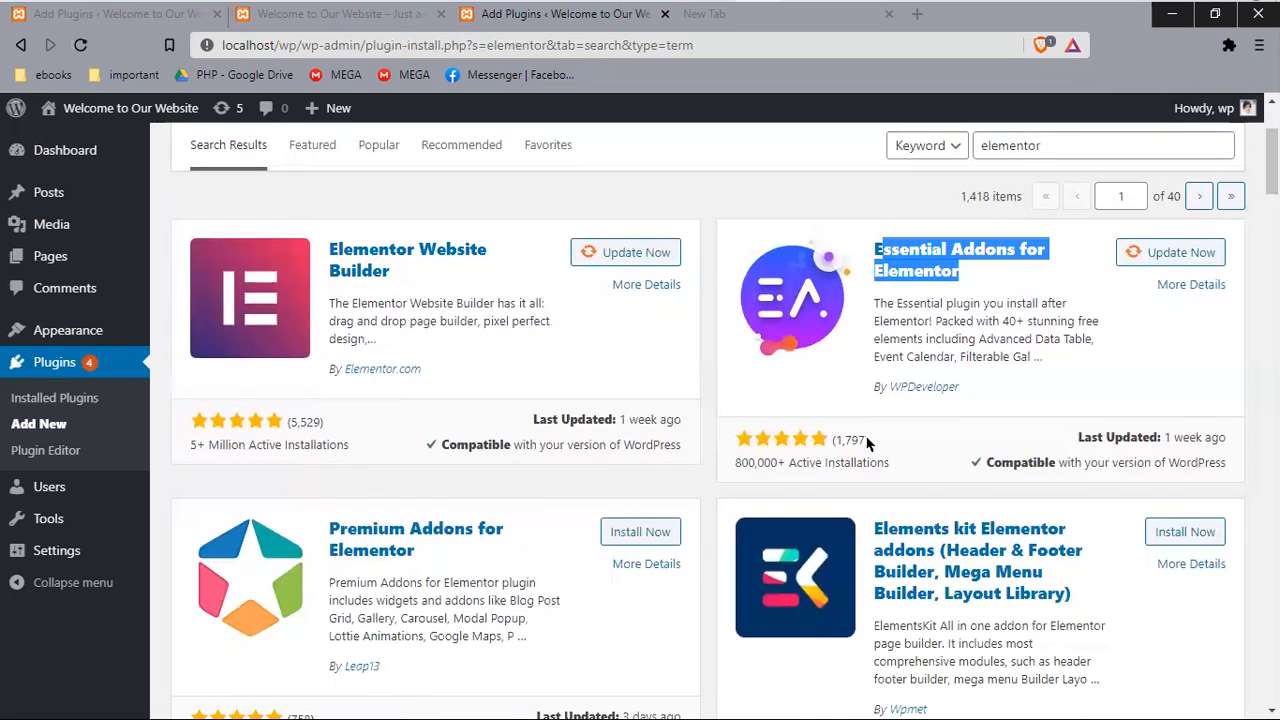
key(ctrl+a)
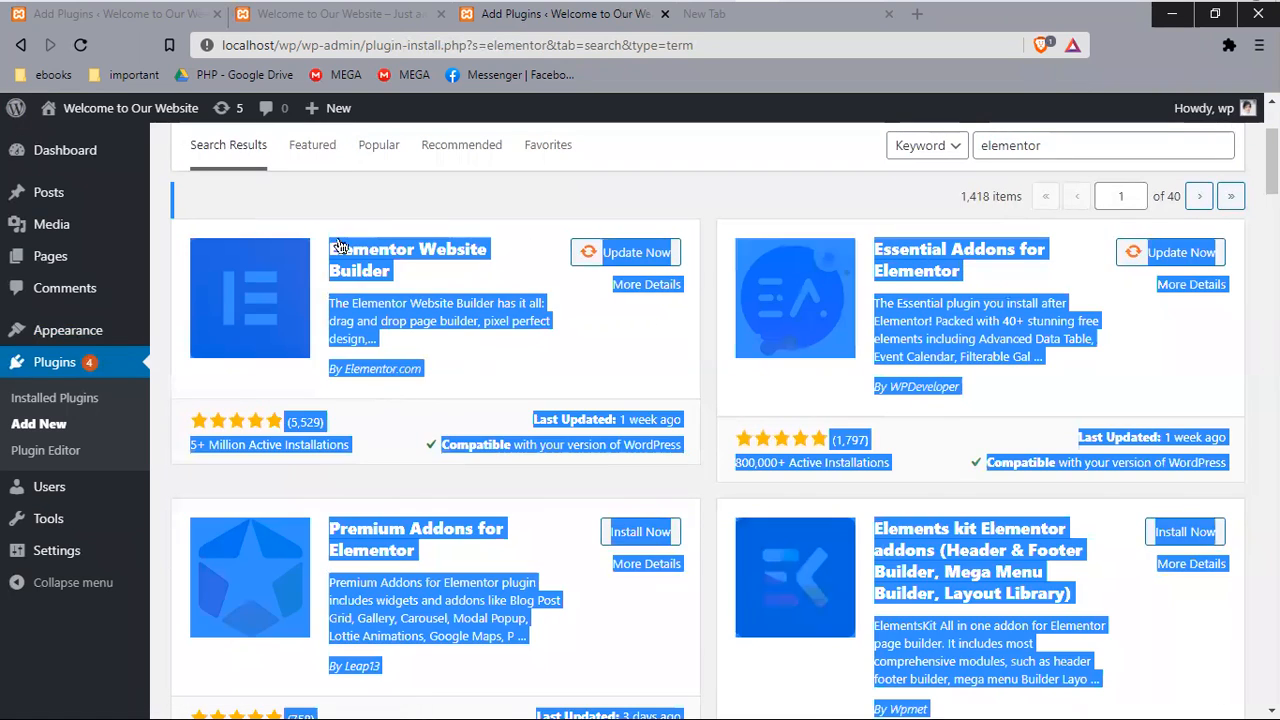
click(543, 196)
drag(989, 276, 888, 262)
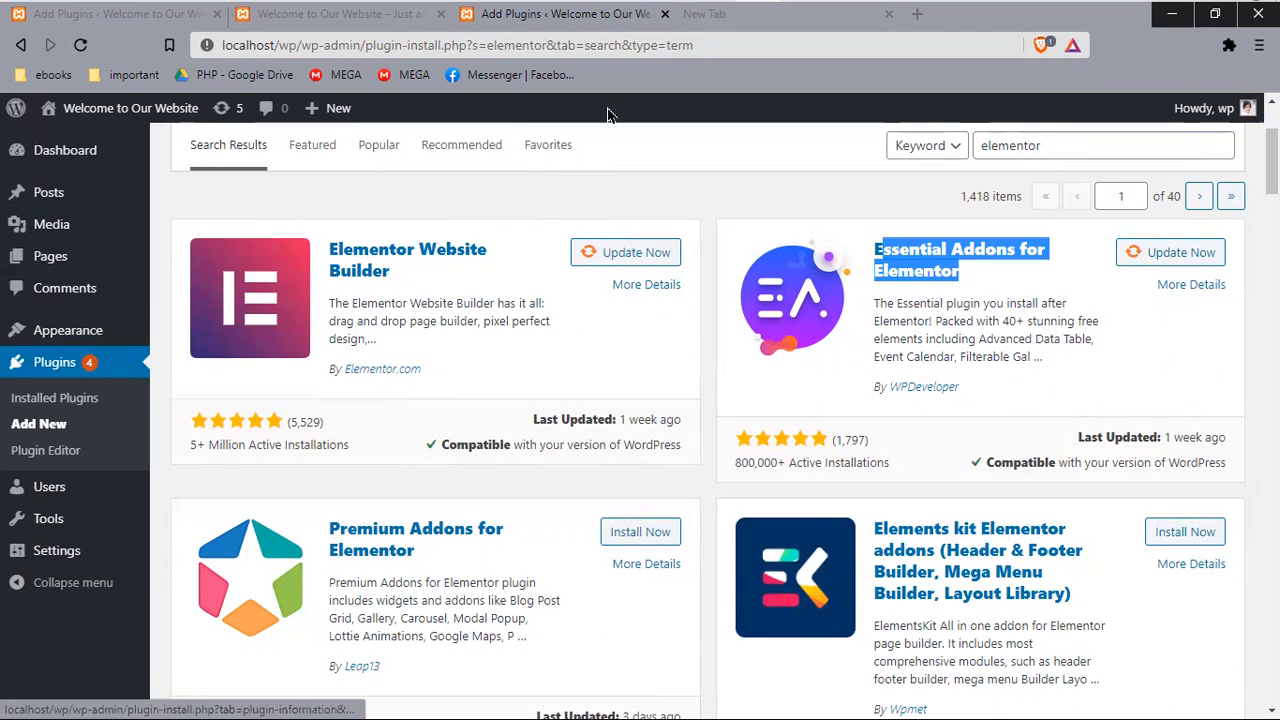
drag(424, 287, 332, 247)
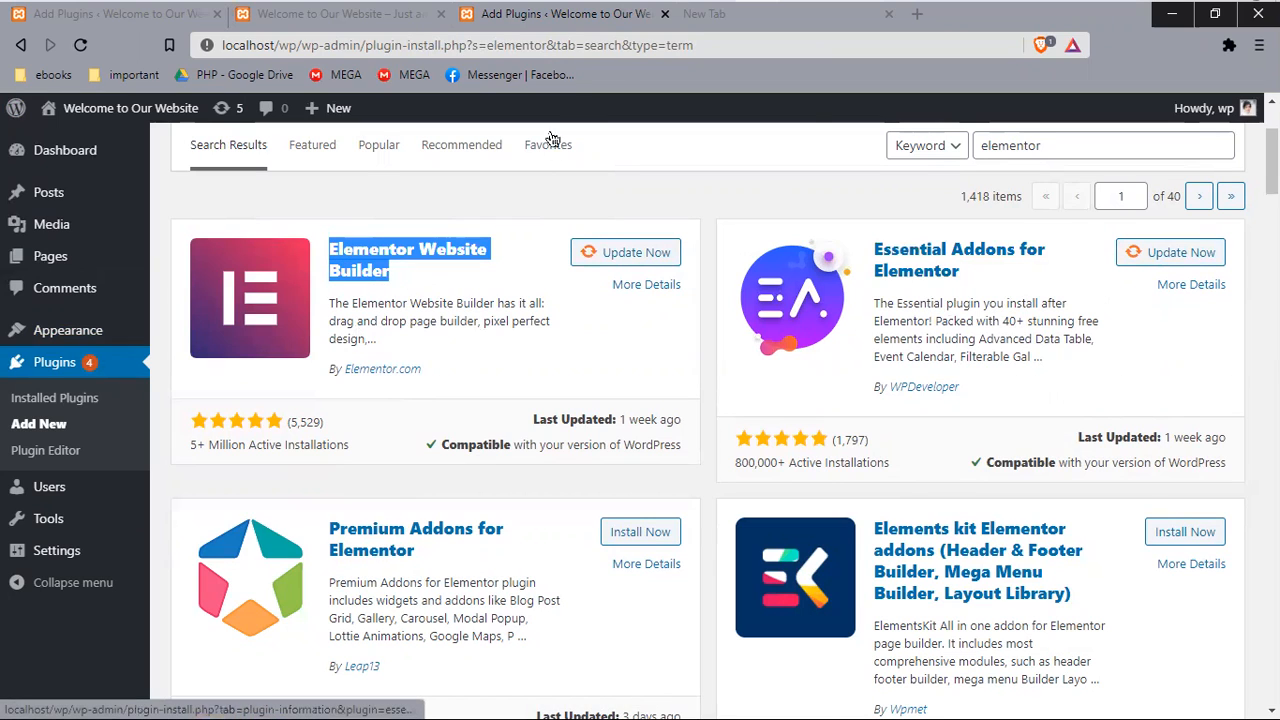
Step: Search Google for "Essential Addons for Elementor" from the plugin's title and open the essential-addons.com Elementor result
drag(963, 263, 872, 249)
right_click(929, 271)
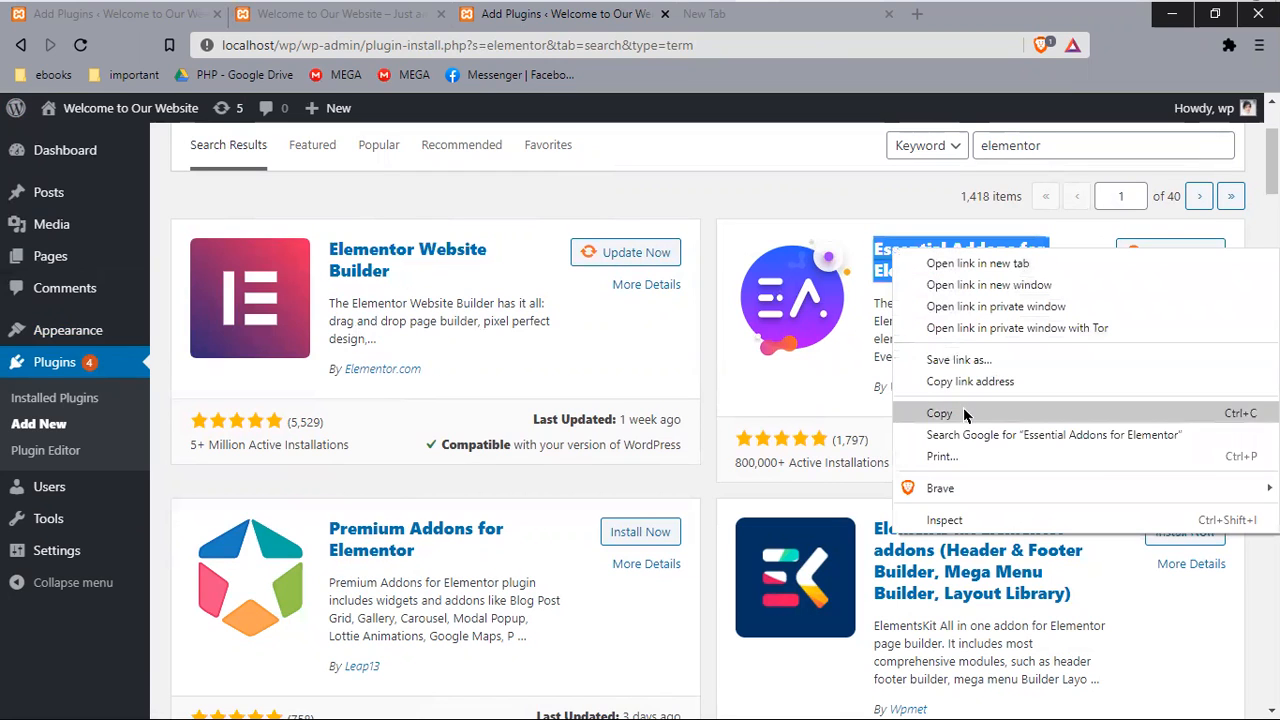
click(993, 435)
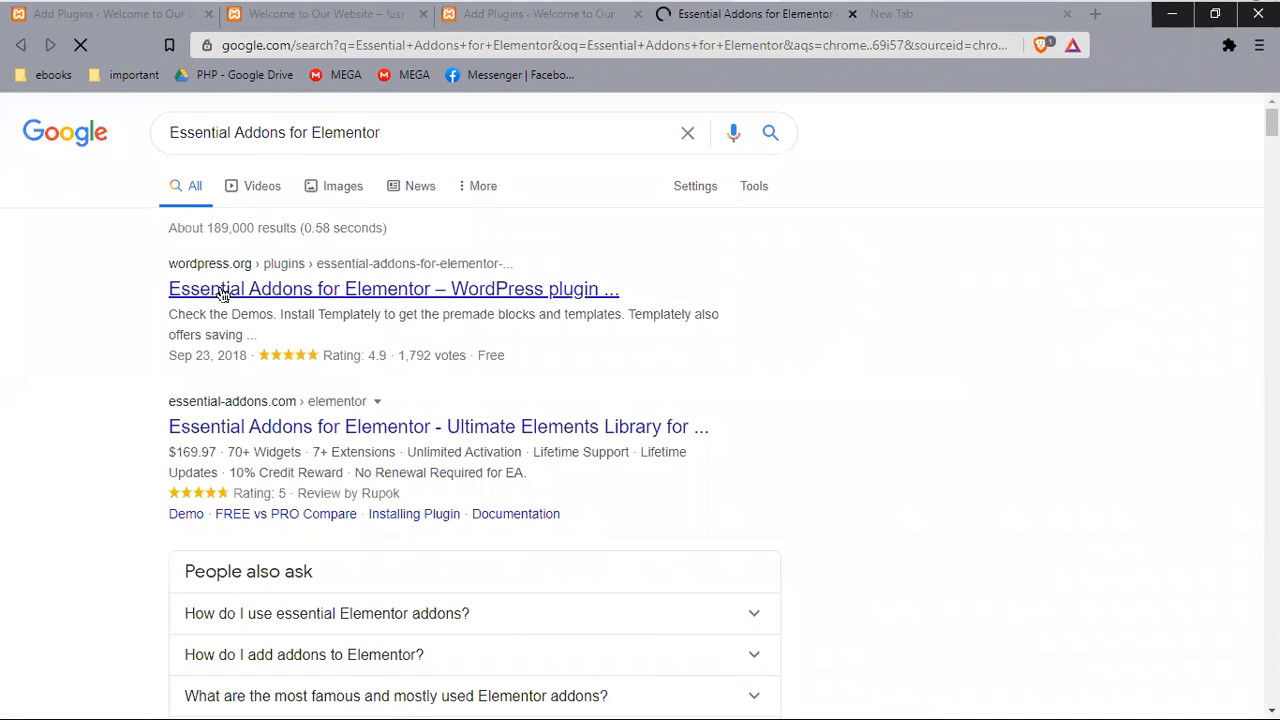
scroll(203, 362, down, 1)
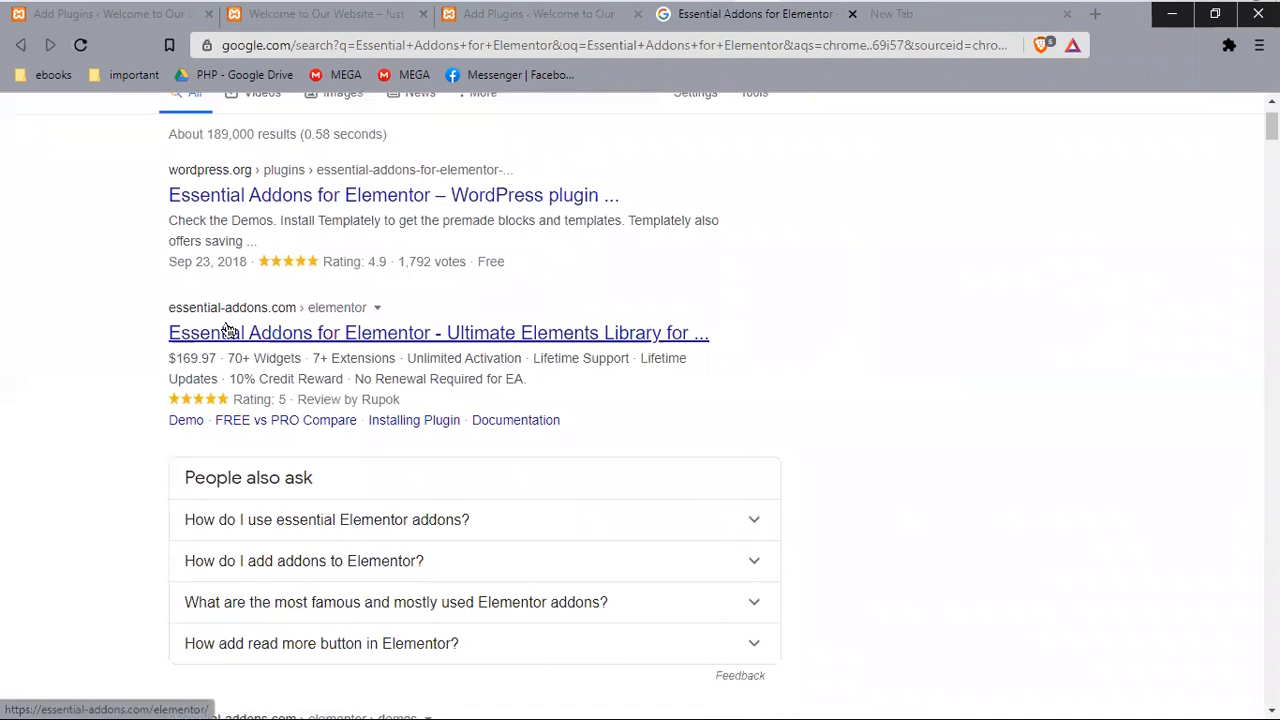
click(228, 332)
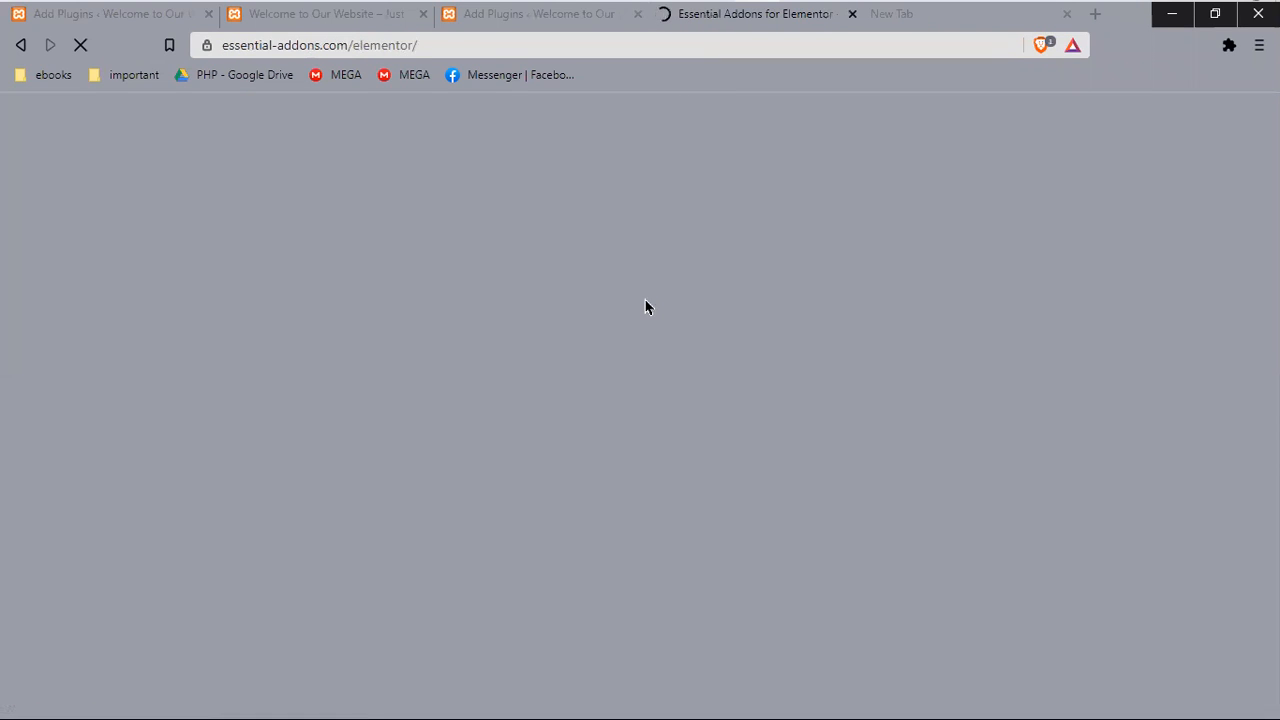
Step: Look through the Essential Addons home page from the header banner past the pricing section to the Enterprise Offer
scroll(645, 312, down, 3)
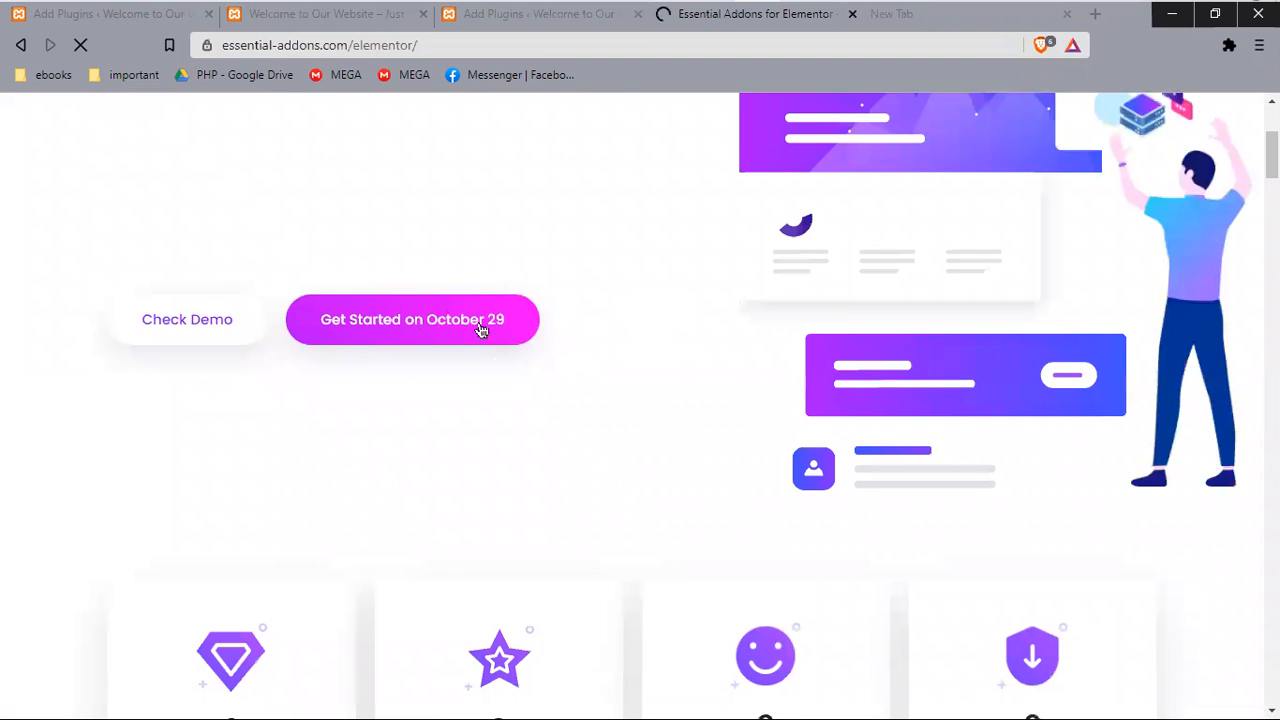
scroll(369, 503, up, 3)
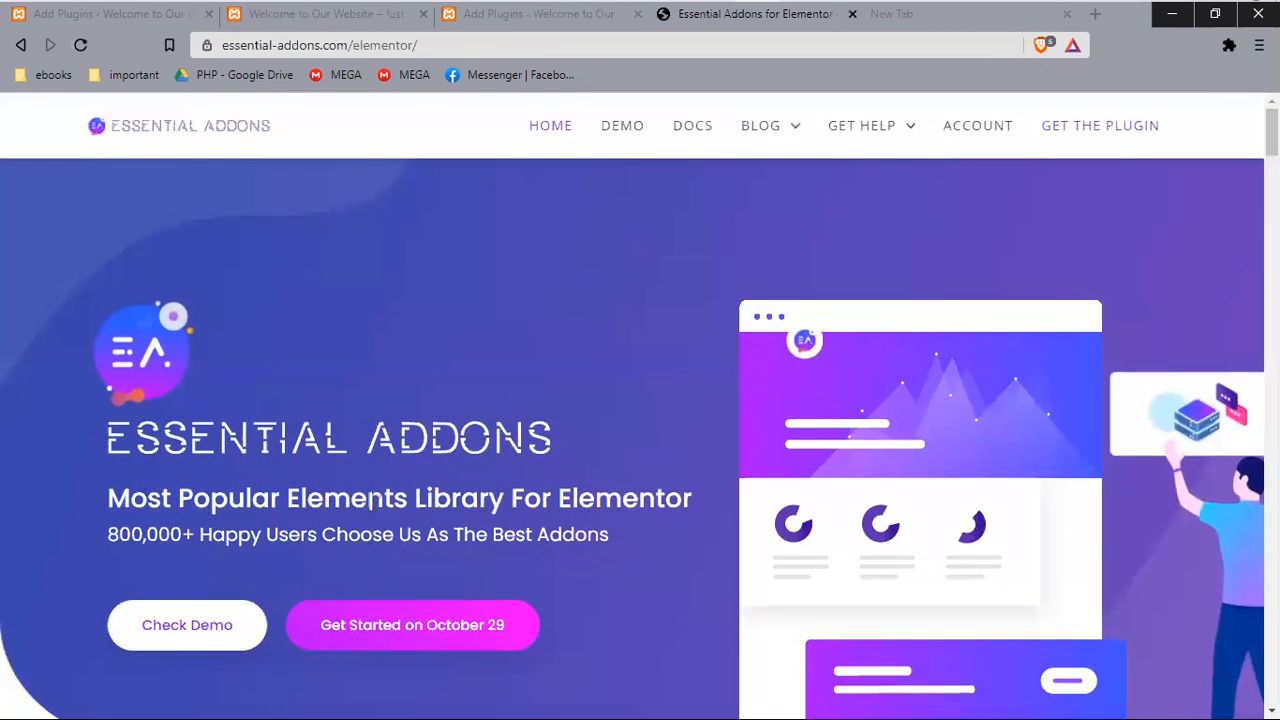
scroll(394, 286, down, 6)
scroll(452, 457, down, 3)
mouse_move(772, 31)
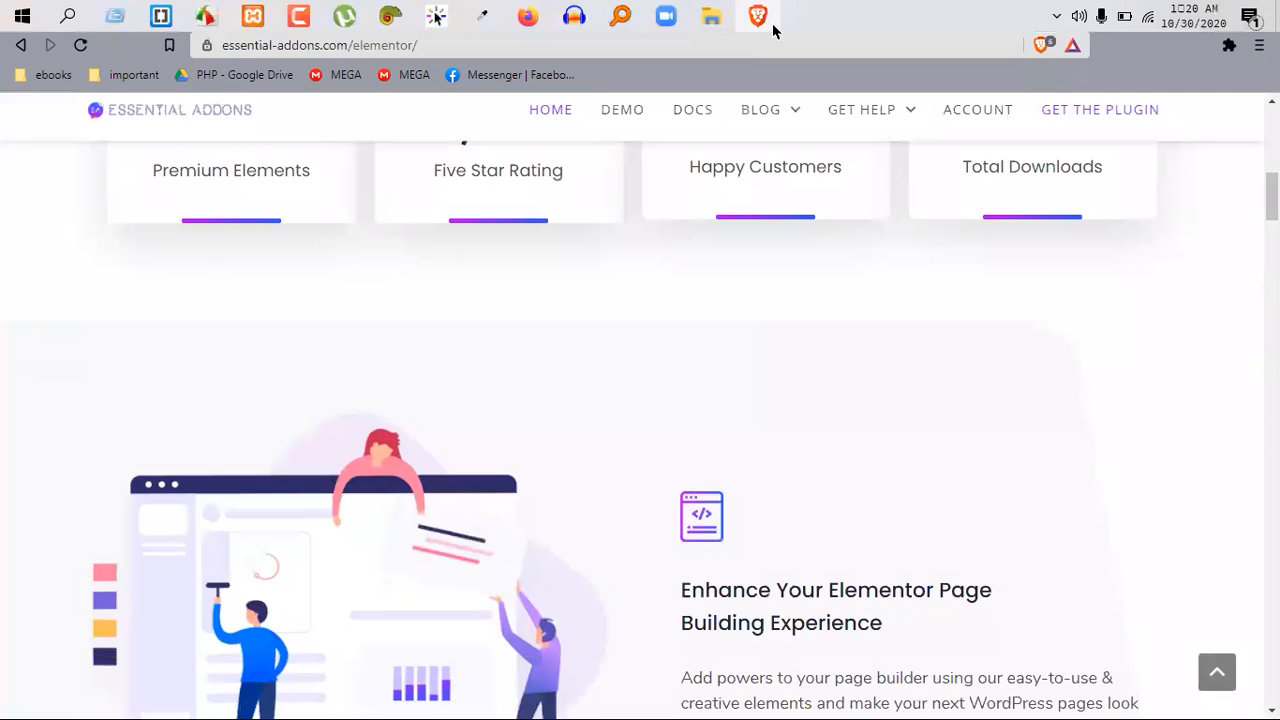
scroll(1105, 373, down, 10)
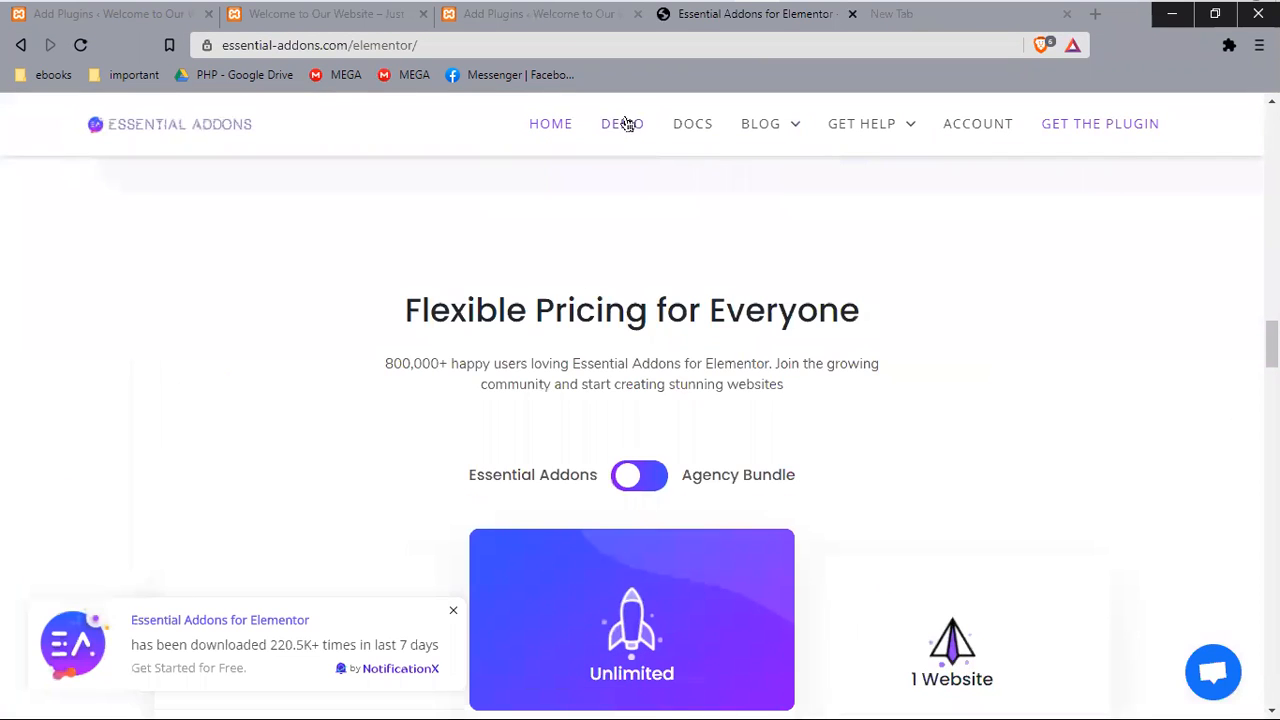
scroll(641, 243, down, 10)
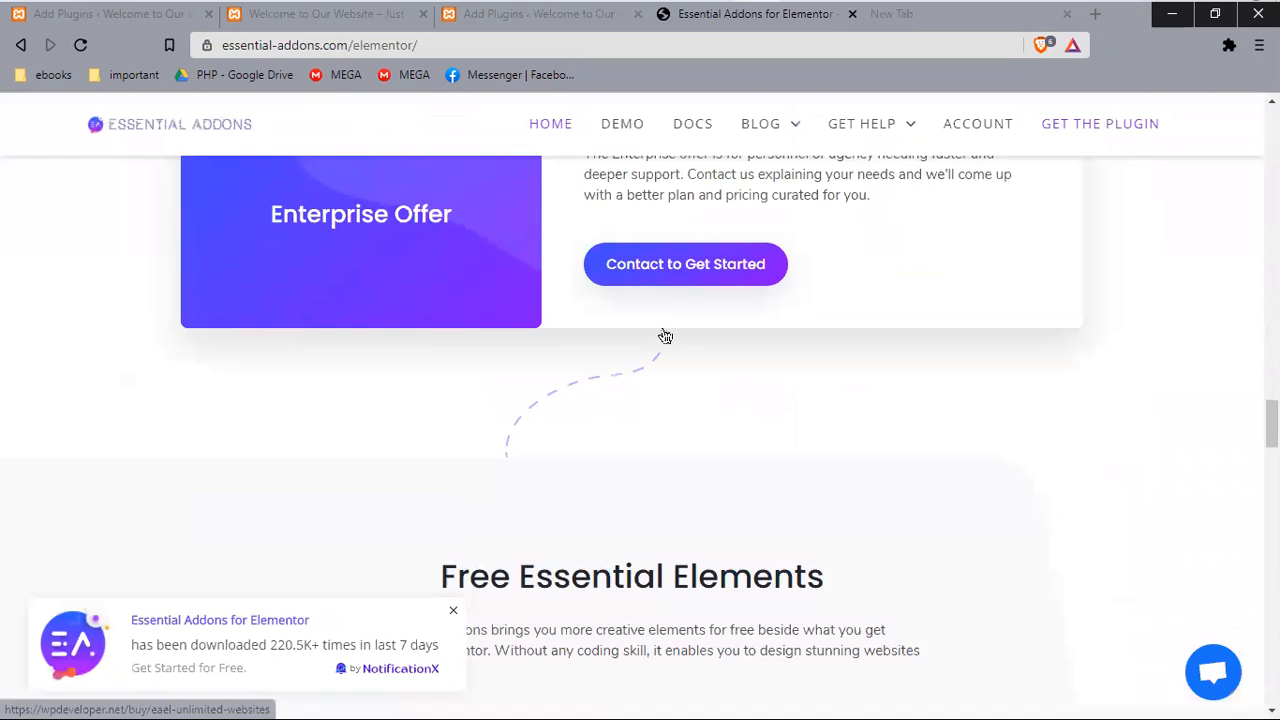
Step: Go to the Free Essential Elements section and briefly highlight its heading
scroll(660, 335, down, 5)
scroll(486, 271, up, 1)
drag(436, 178, 886, 206)
click(832, 186)
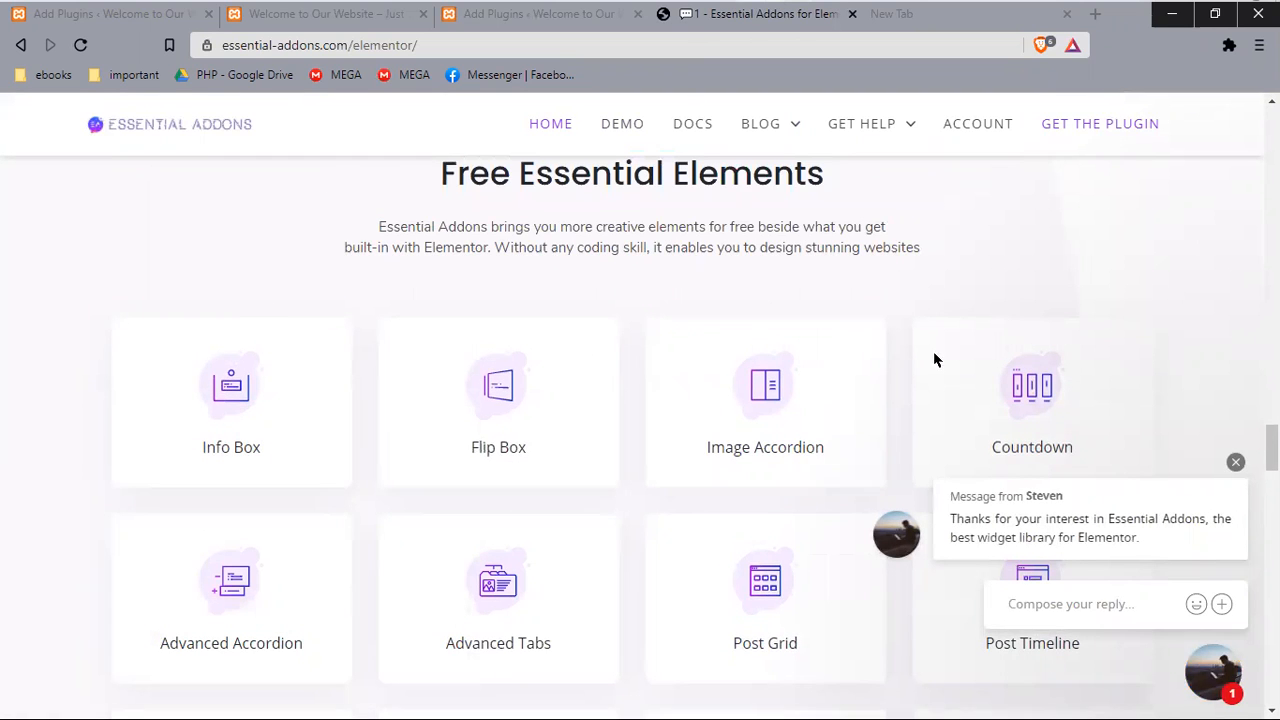
Step: Review the free element cards from Info Box to Call to Action and highlight the Countdown label
scroll(229, 351, down, 1)
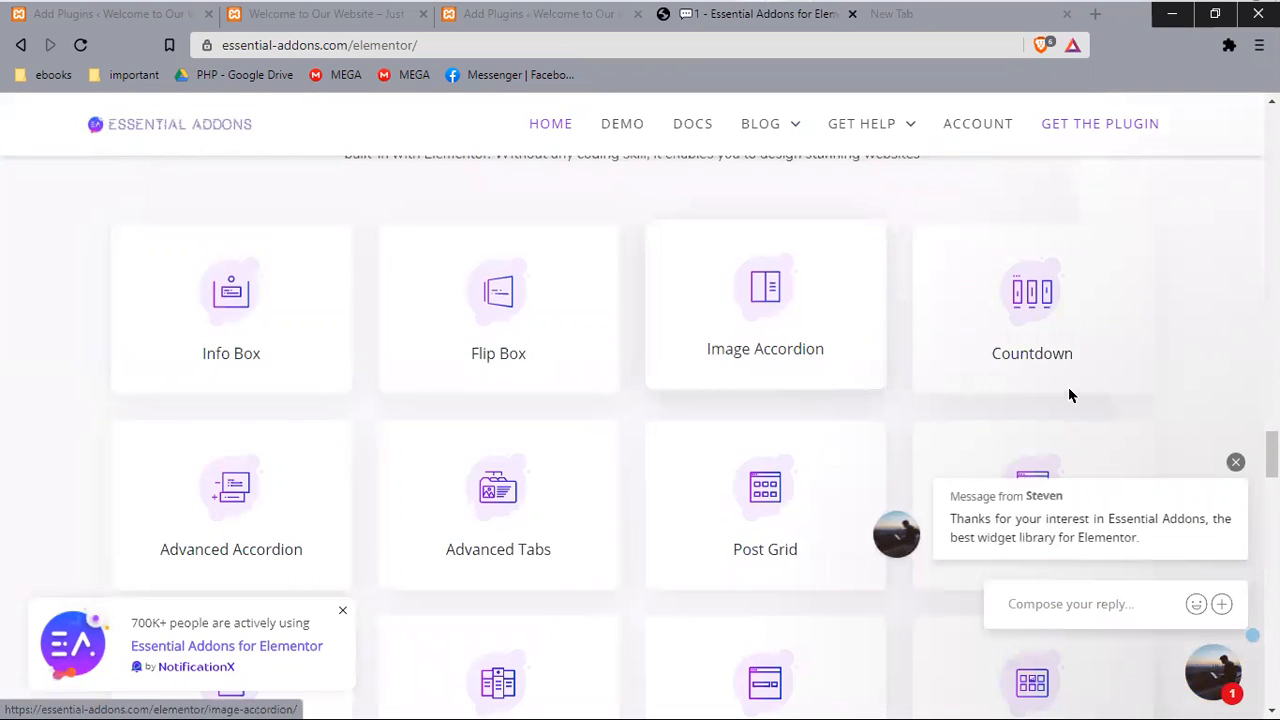
scroll(1073, 371, down, 2)
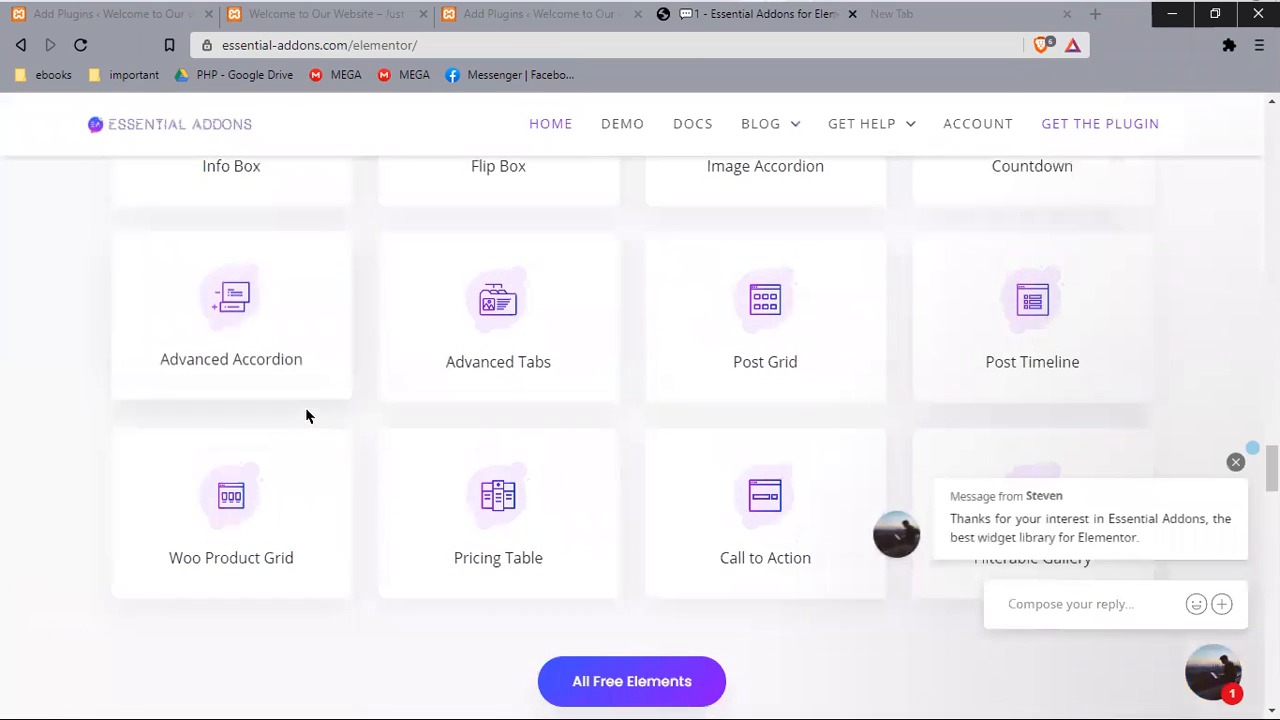
scroll(1052, 249, up, 2)
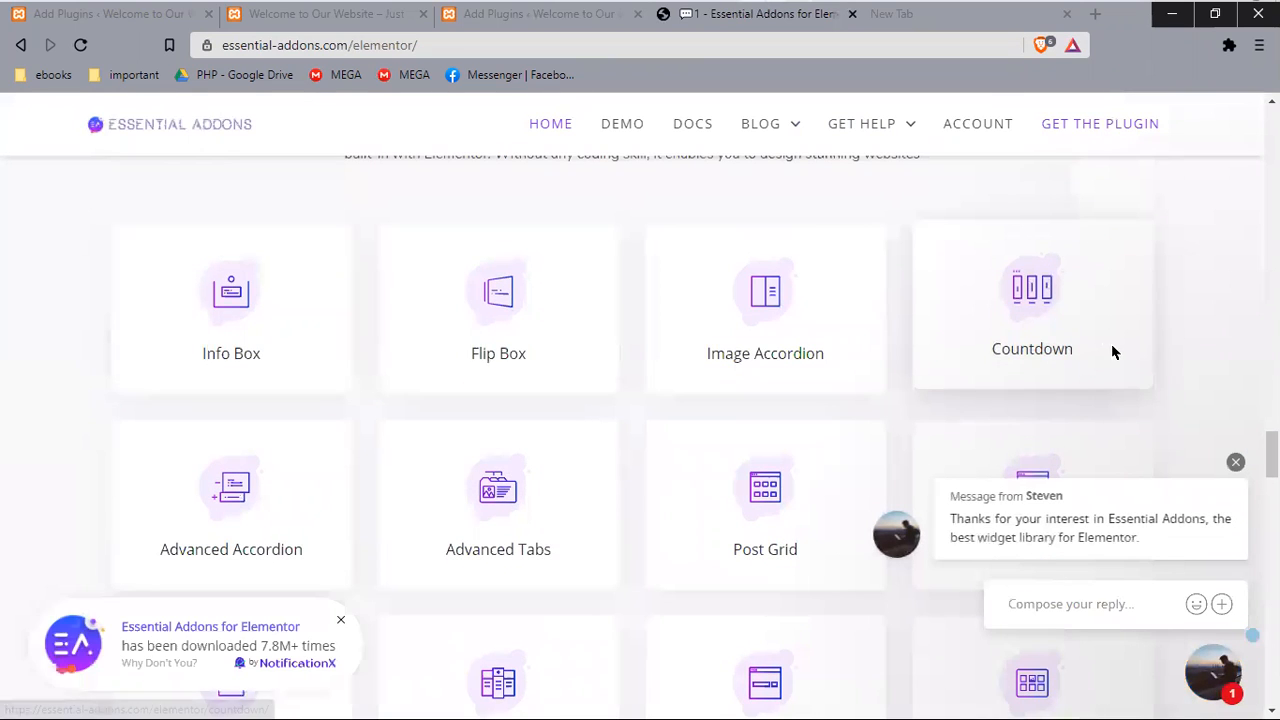
double_click(1037, 352)
click(1190, 288)
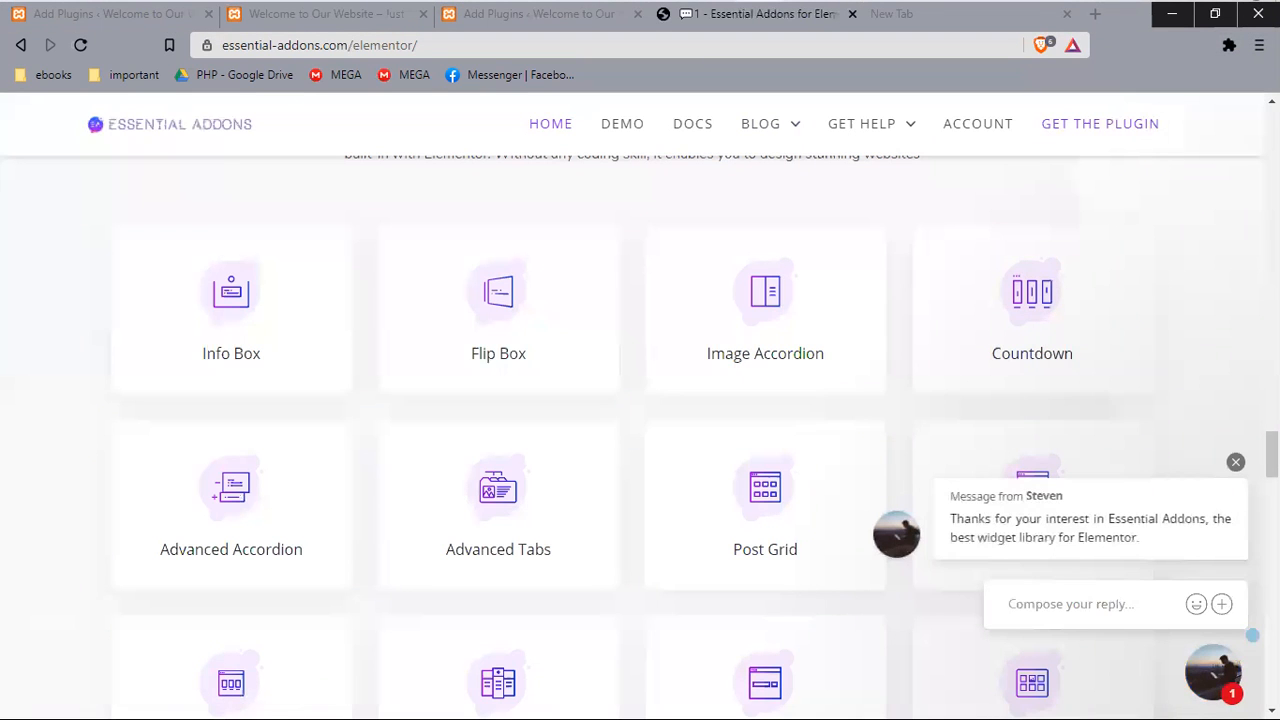
drag(1074, 362, 972, 357)
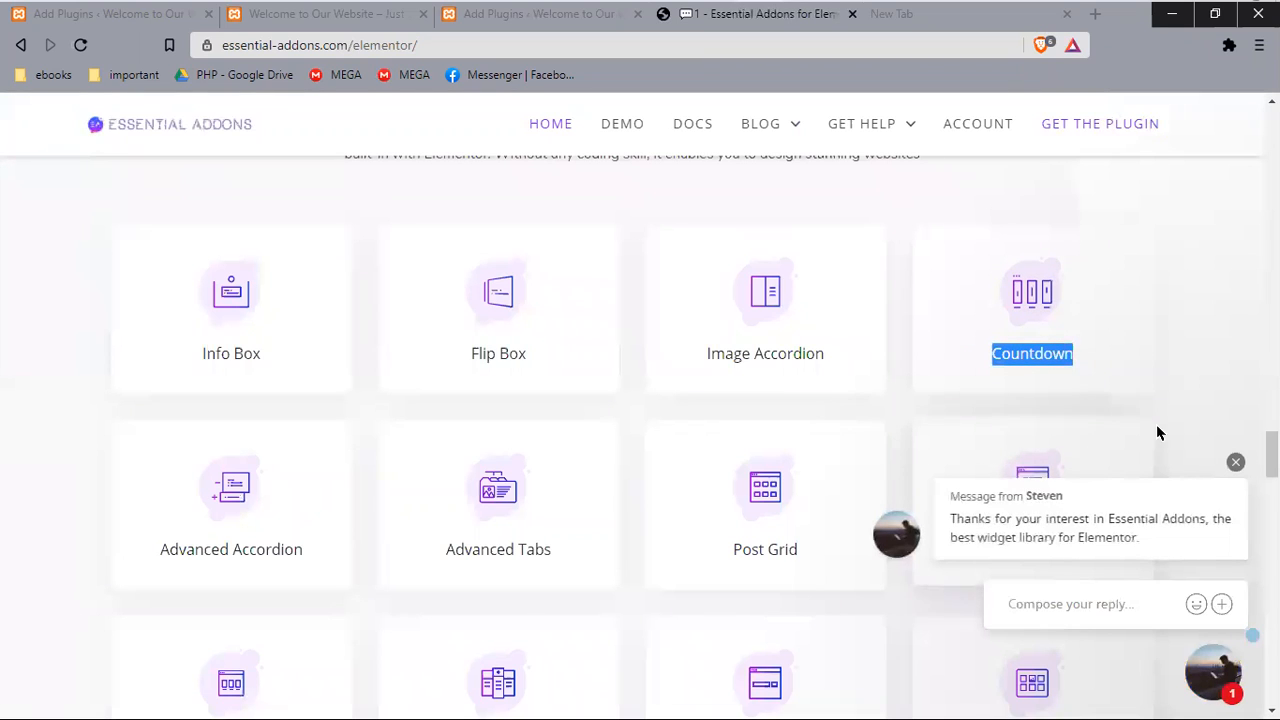
Step: Dismiss the chat message covering the Free Essential Elements cards
click(1237, 464)
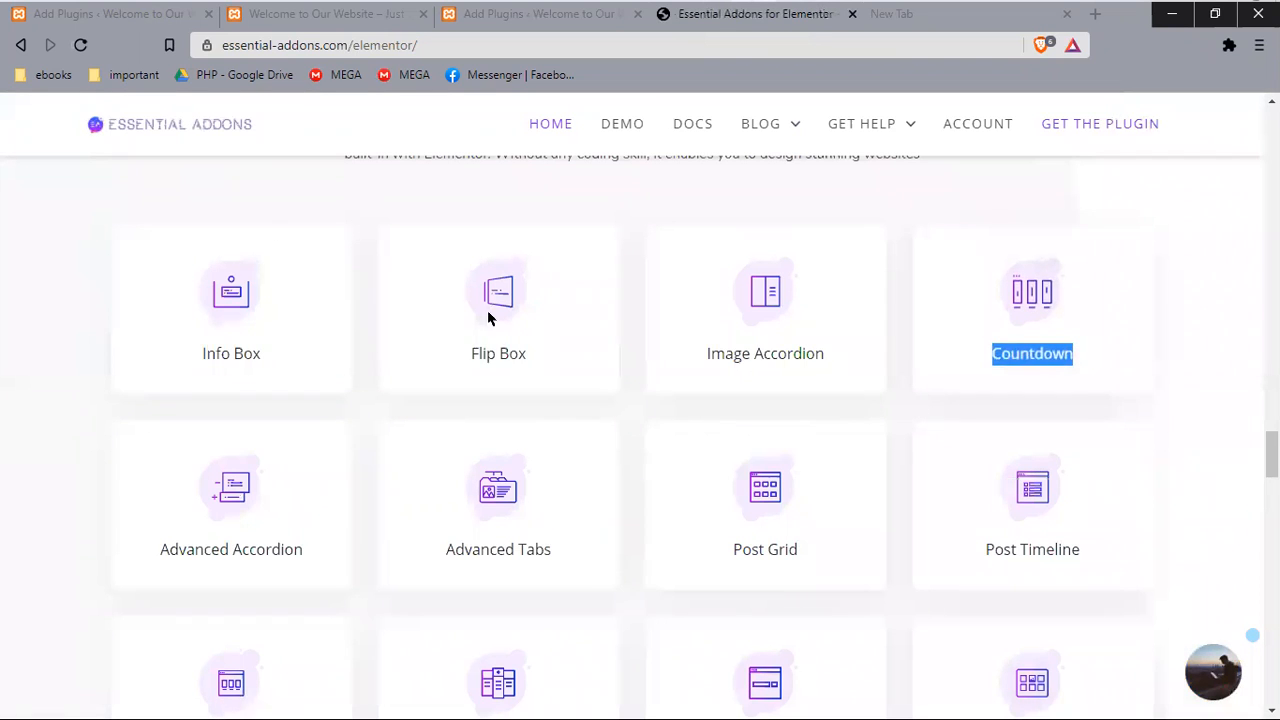
scroll(967, 395, up, 1)
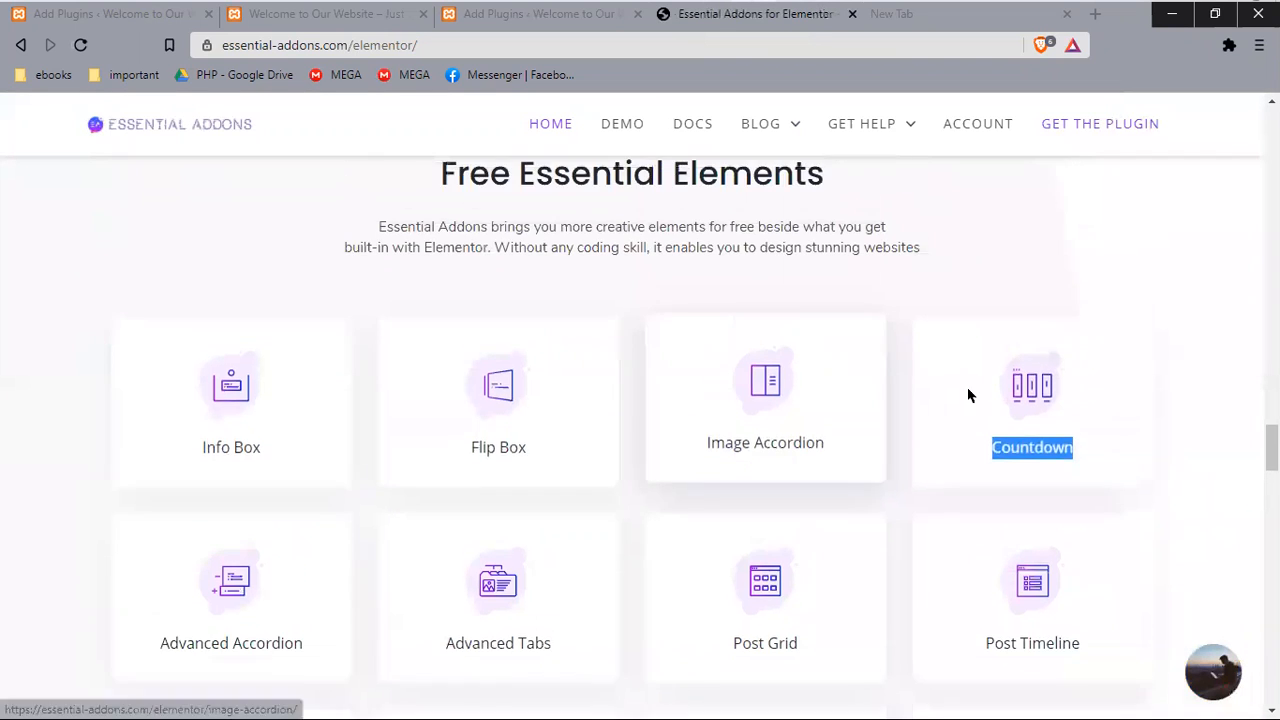
Step: Return to the WordPress Add Plugins pages and look over the popular plugins and the elementor search results
click(70, 22)
scroll(288, 315, up, 7)
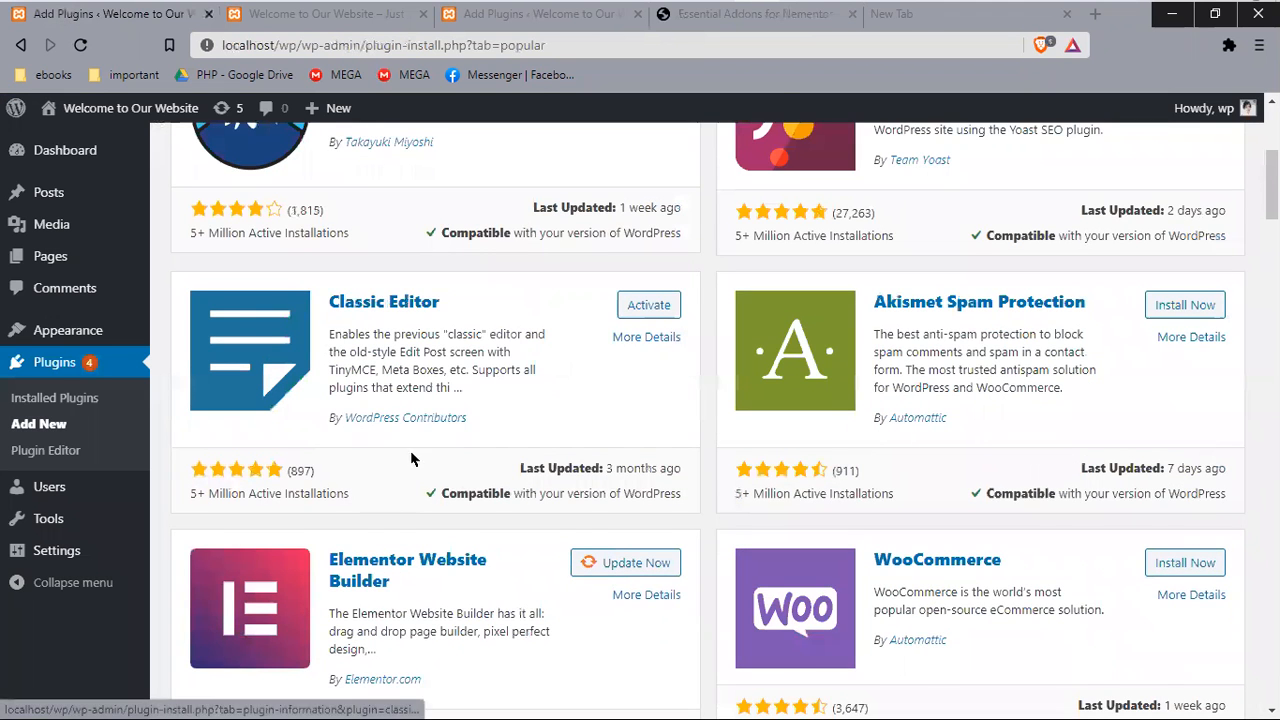
scroll(350, 443, down, 2)
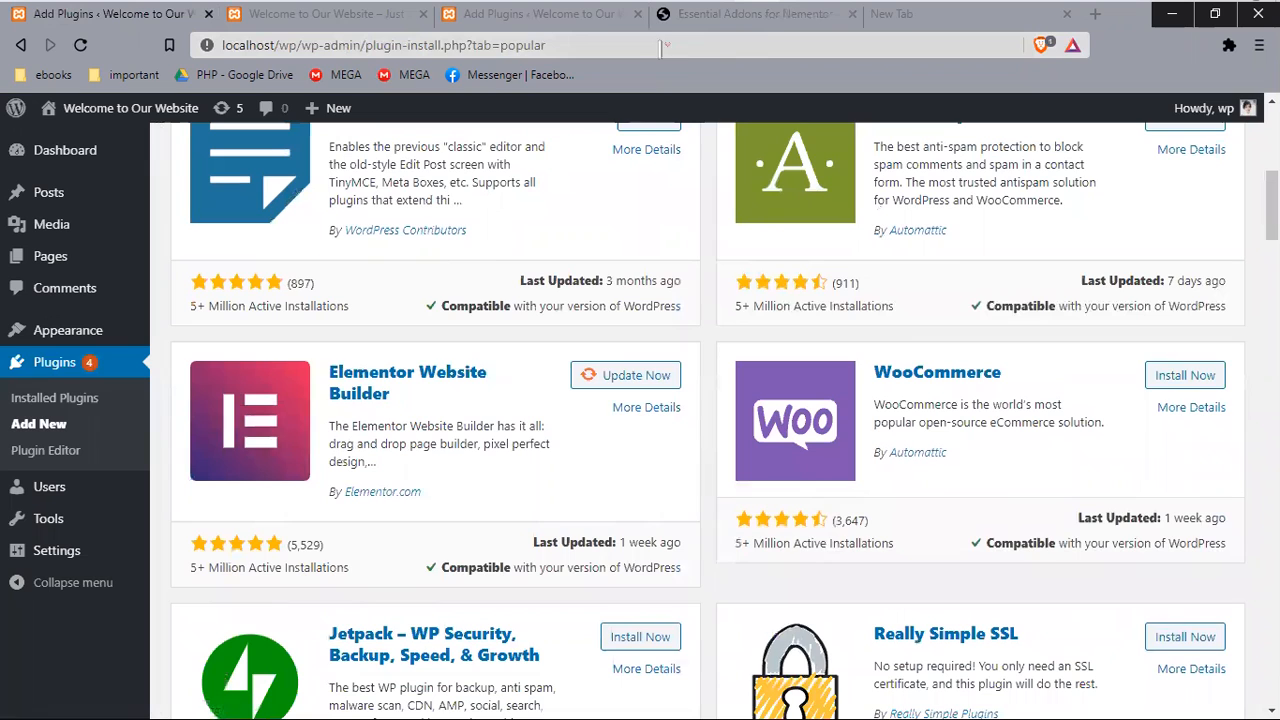
click(533, 16)
scroll(920, 493, up, 2)
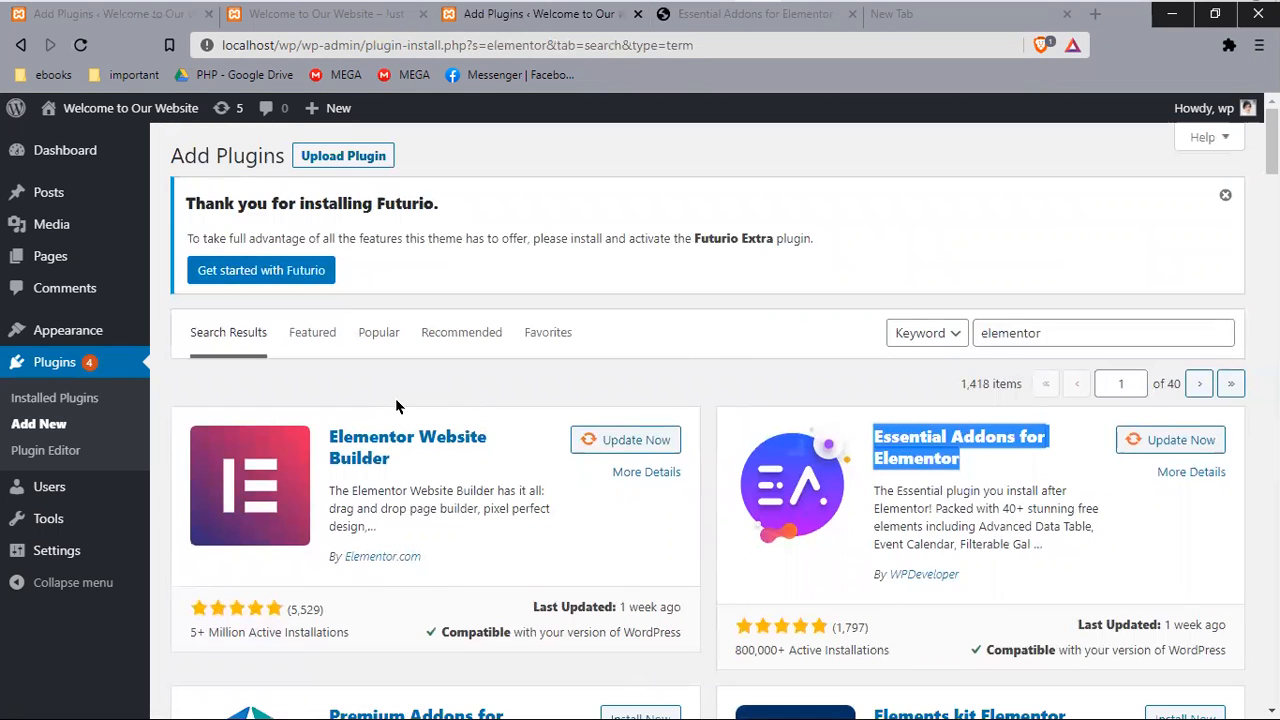
scroll(395, 398, down, 1)
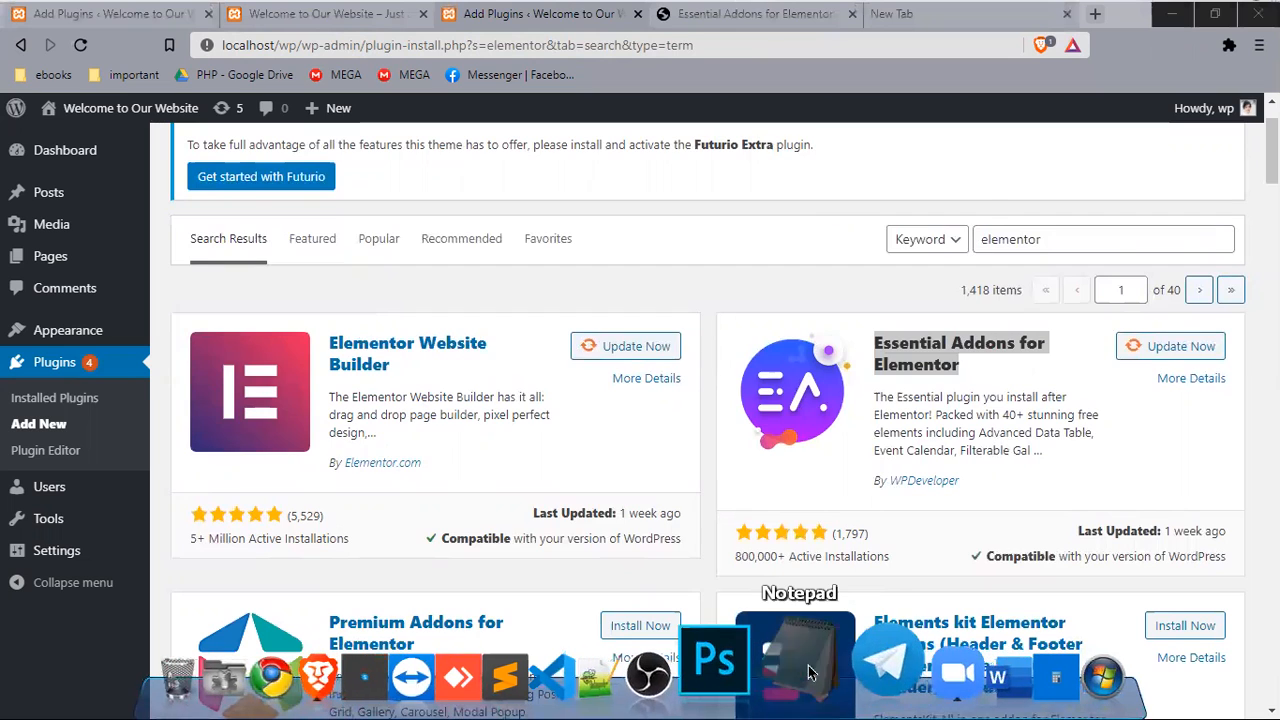
Step: Open a blank Notepad document and write the label "Domain : " on the first line
click(808, 670)
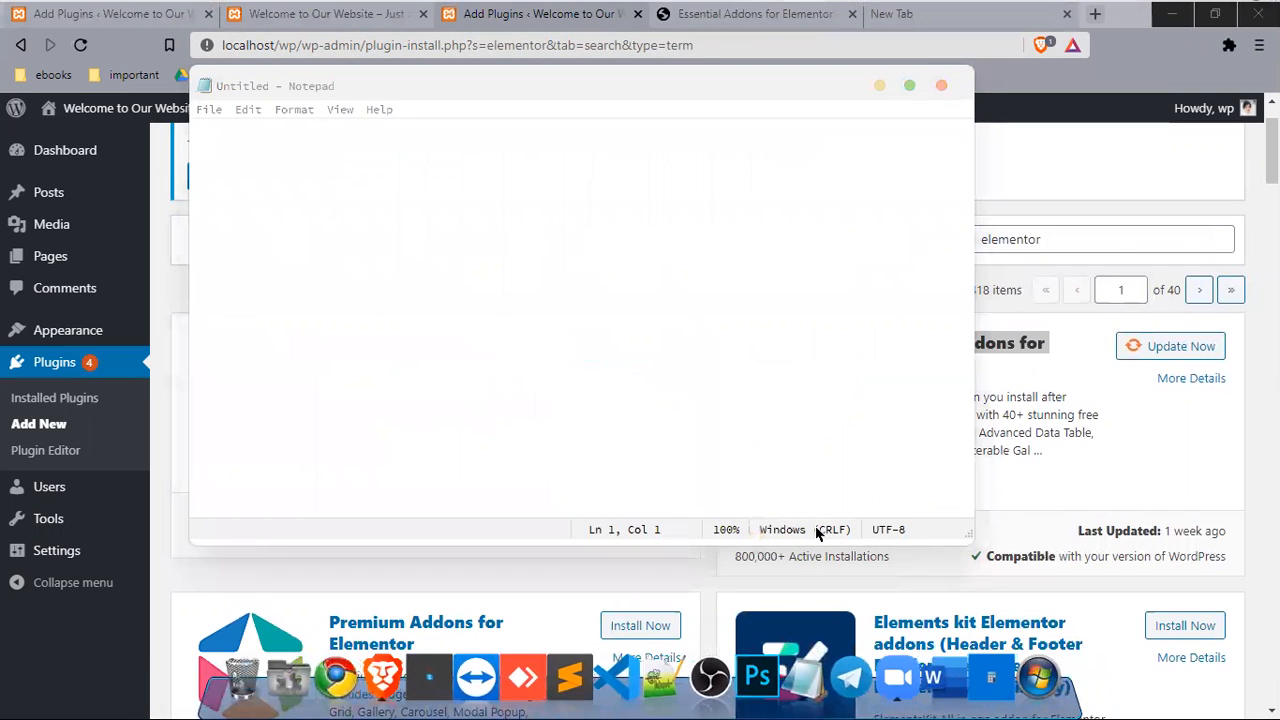
click(325, 153)
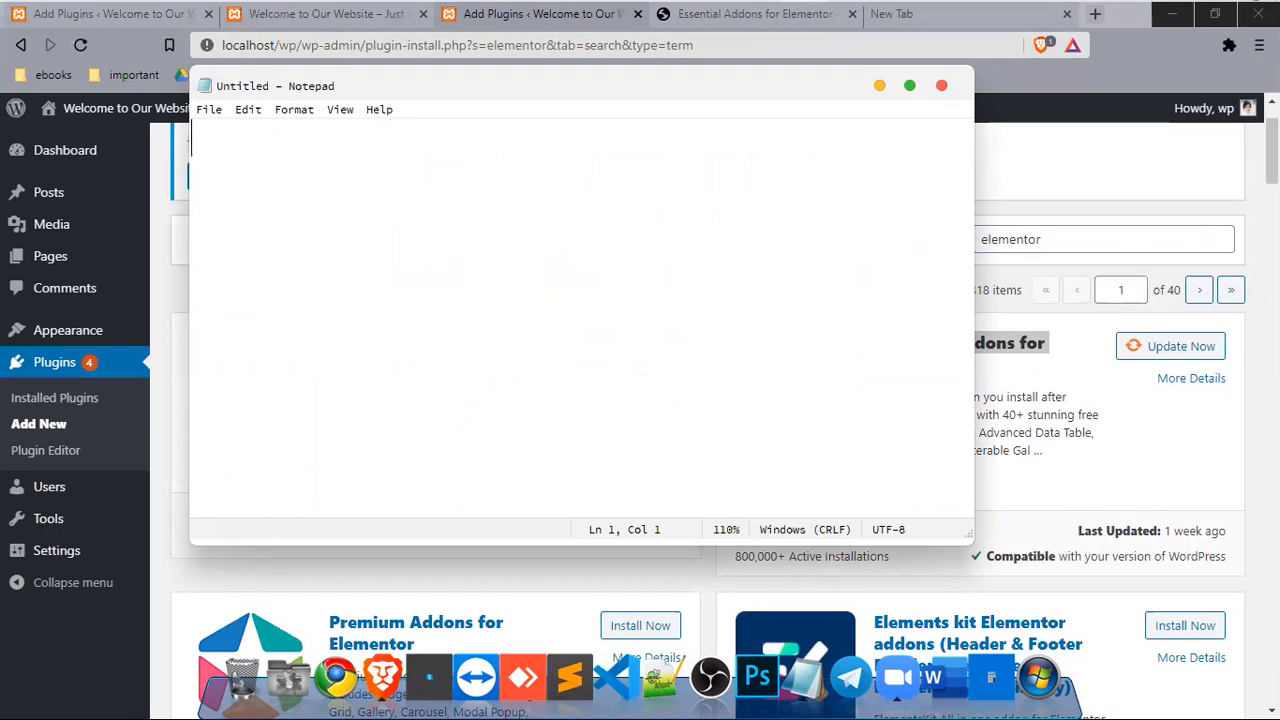
text(DOmai)
key(BackSpace)
key(BackSpace)
key(BackSpace)
key(BackSpace)
text(mail)
key(BackSpace)
key(BackSpace)
key(BackSpace)
key(BackSpace)
text(main)
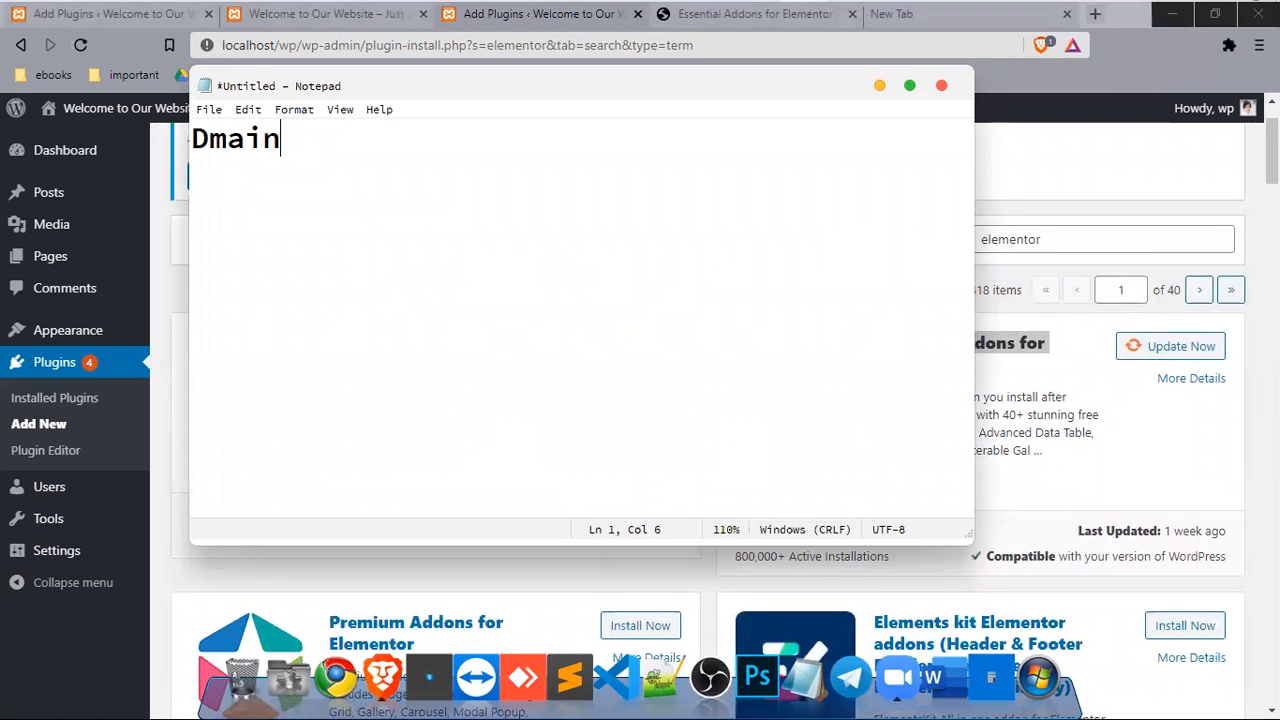
key(BackSpace)
key(BackSpace)
key(BackSpace)
key(BackSpace)
text(o)
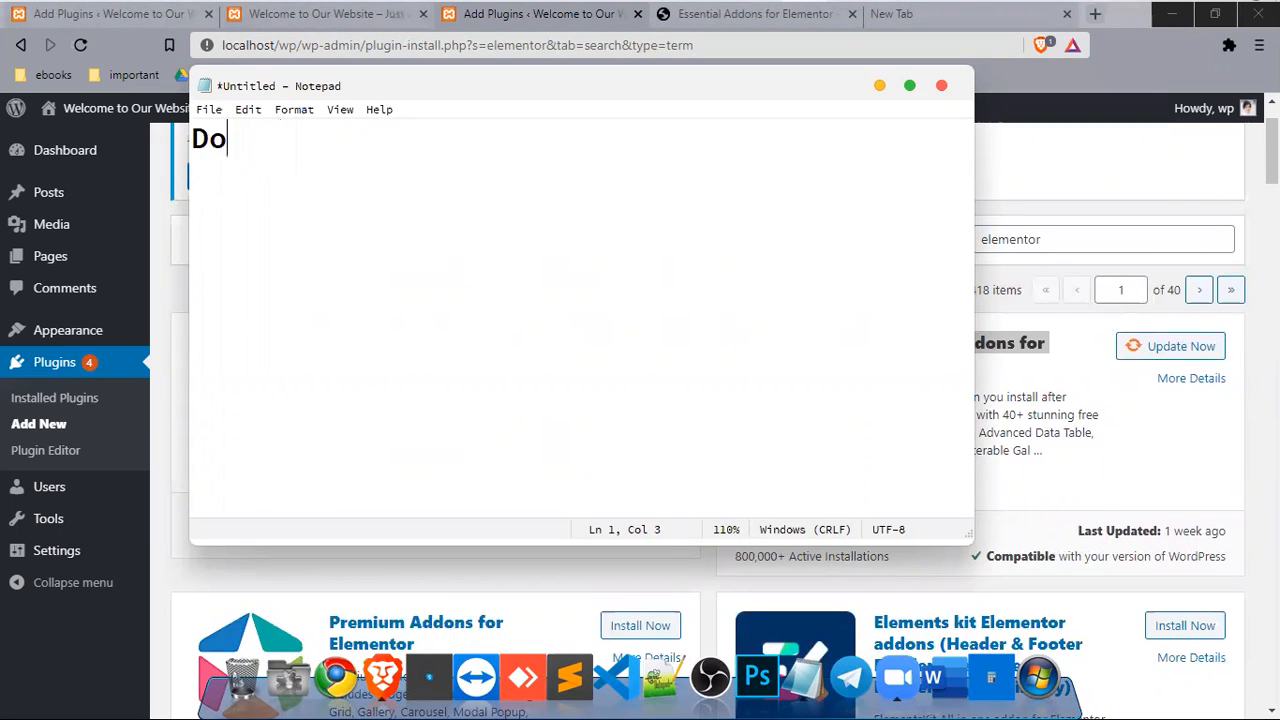
text(main : )
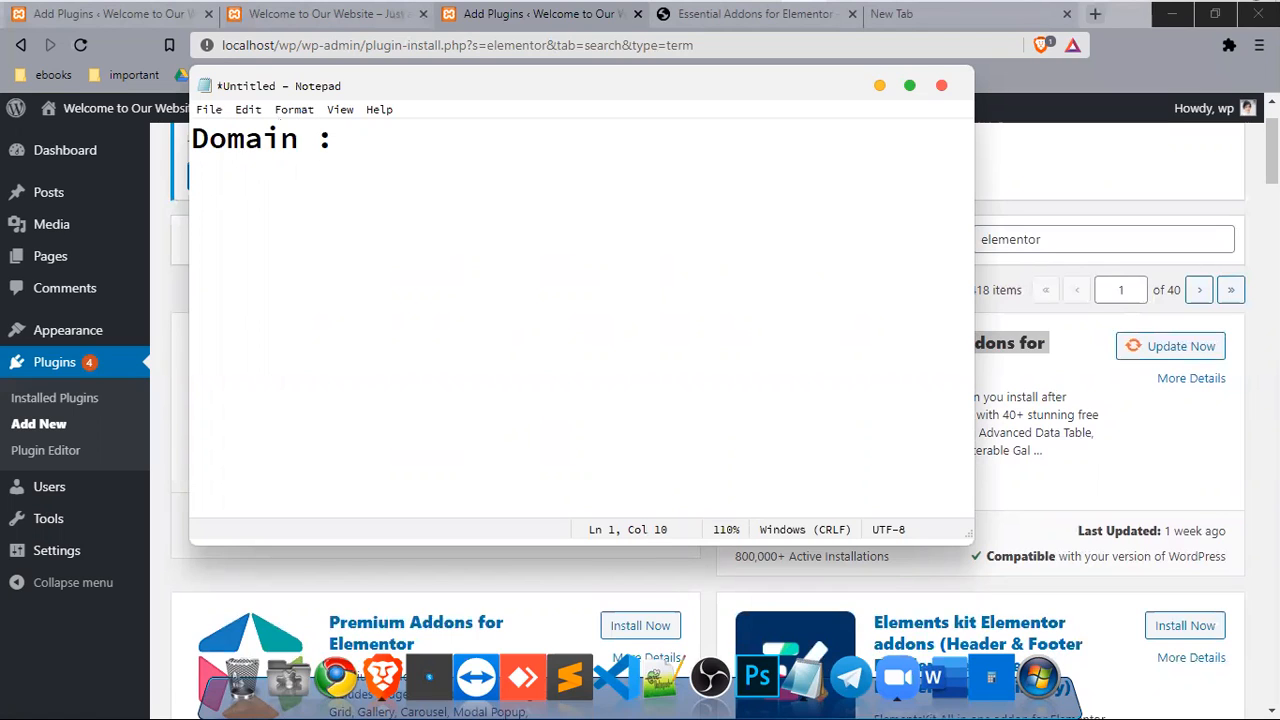
Step: Complete the Domain line with the Bengali explanation "নাম (ব্রান্ডের নাম)" and begin a new line
text(nam)
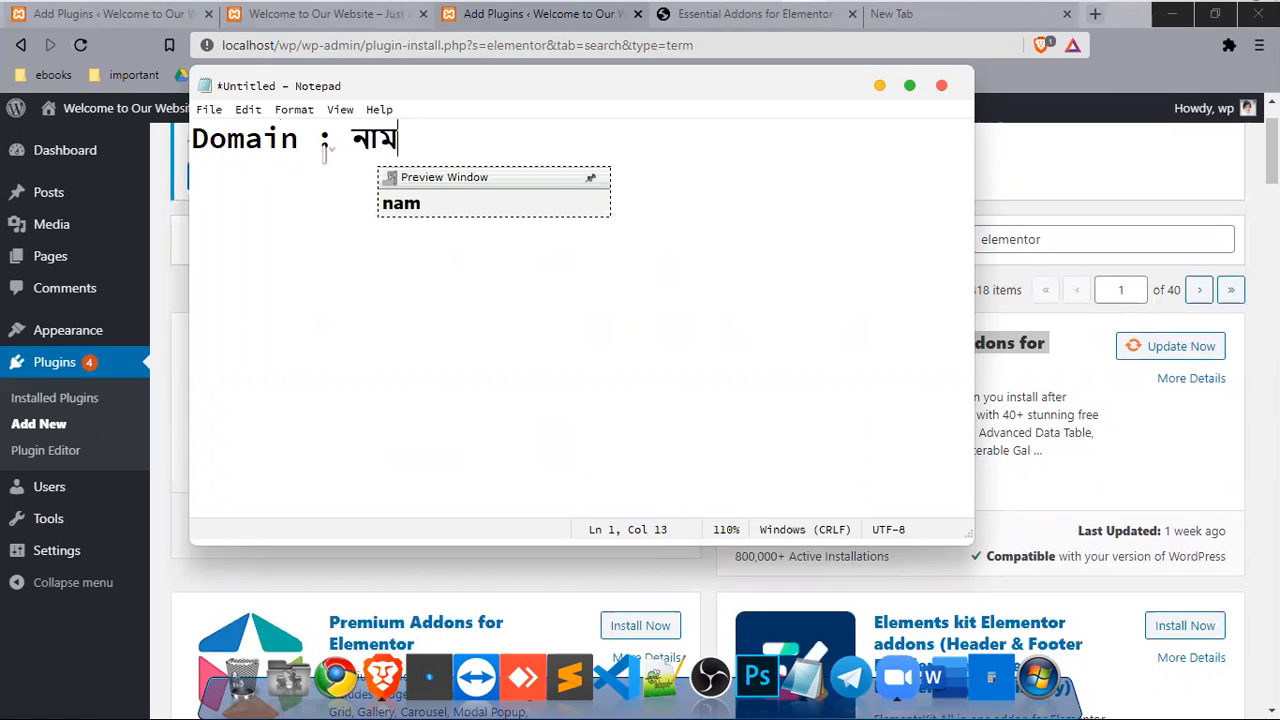
key(Return)
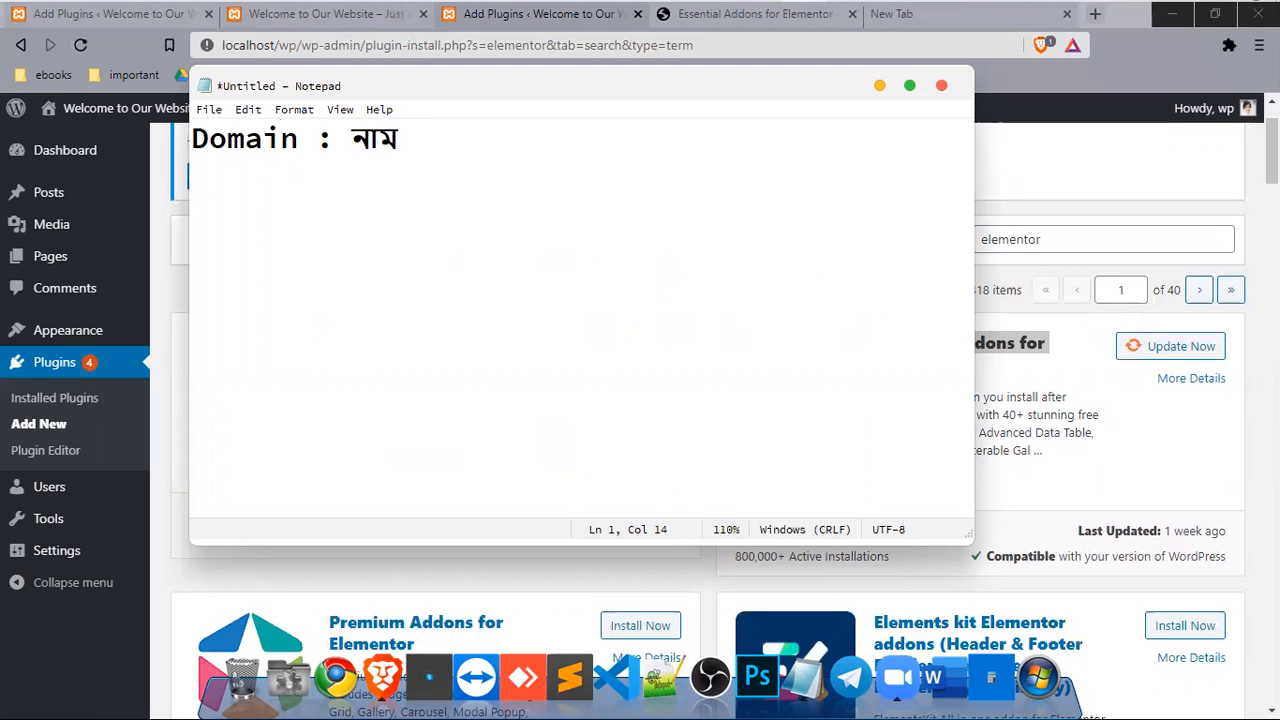
text(()
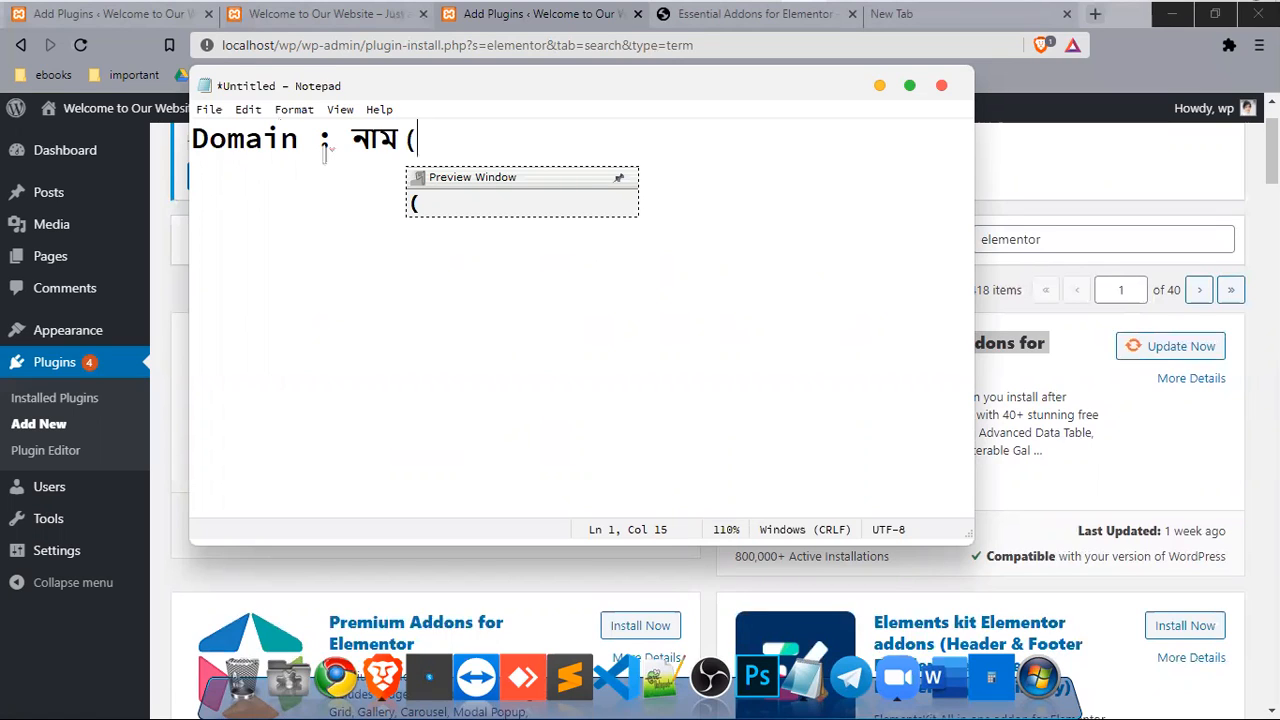
text(bra)
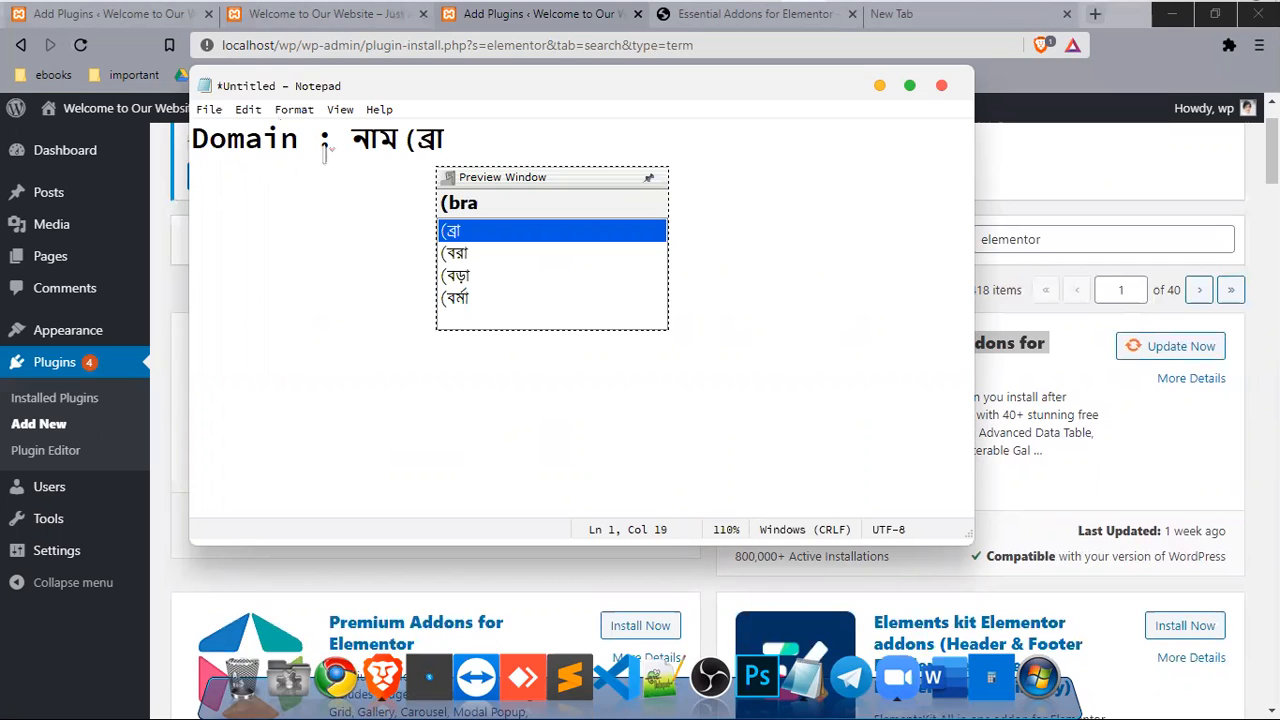
text(nd)
key(BackSpace)
text(DE)
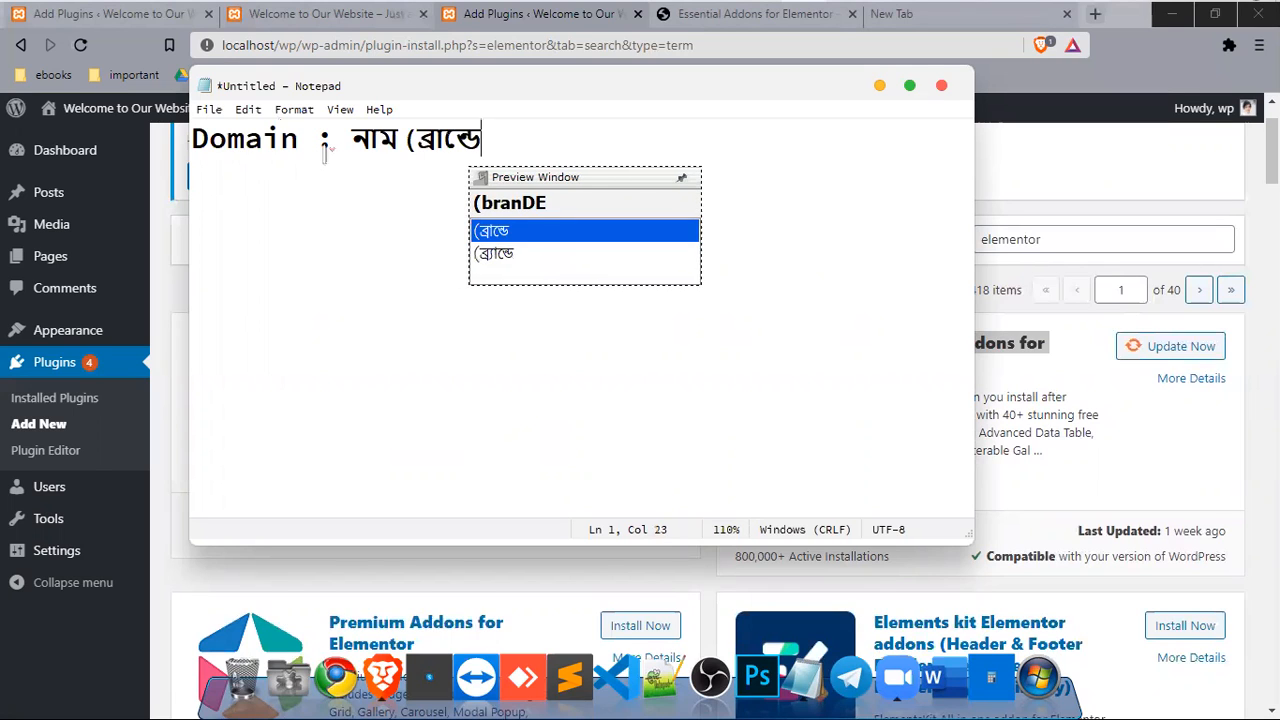
text(r nam)
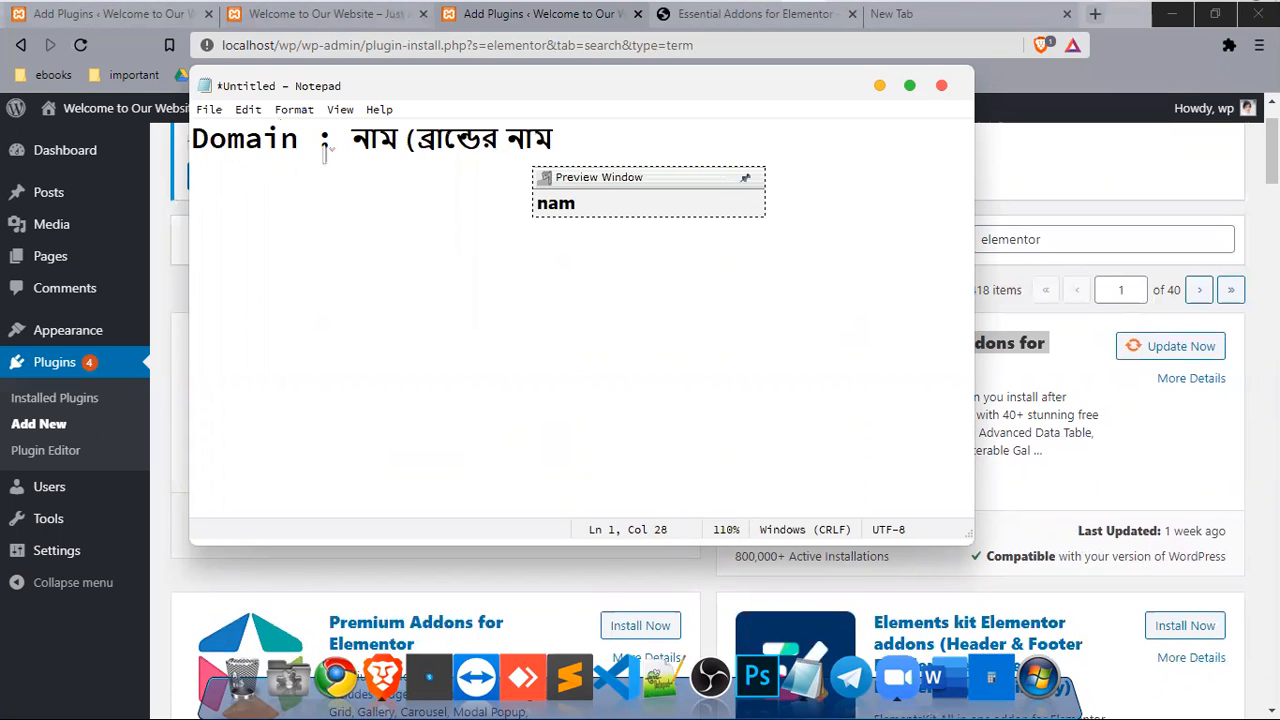
text())
key(Return)
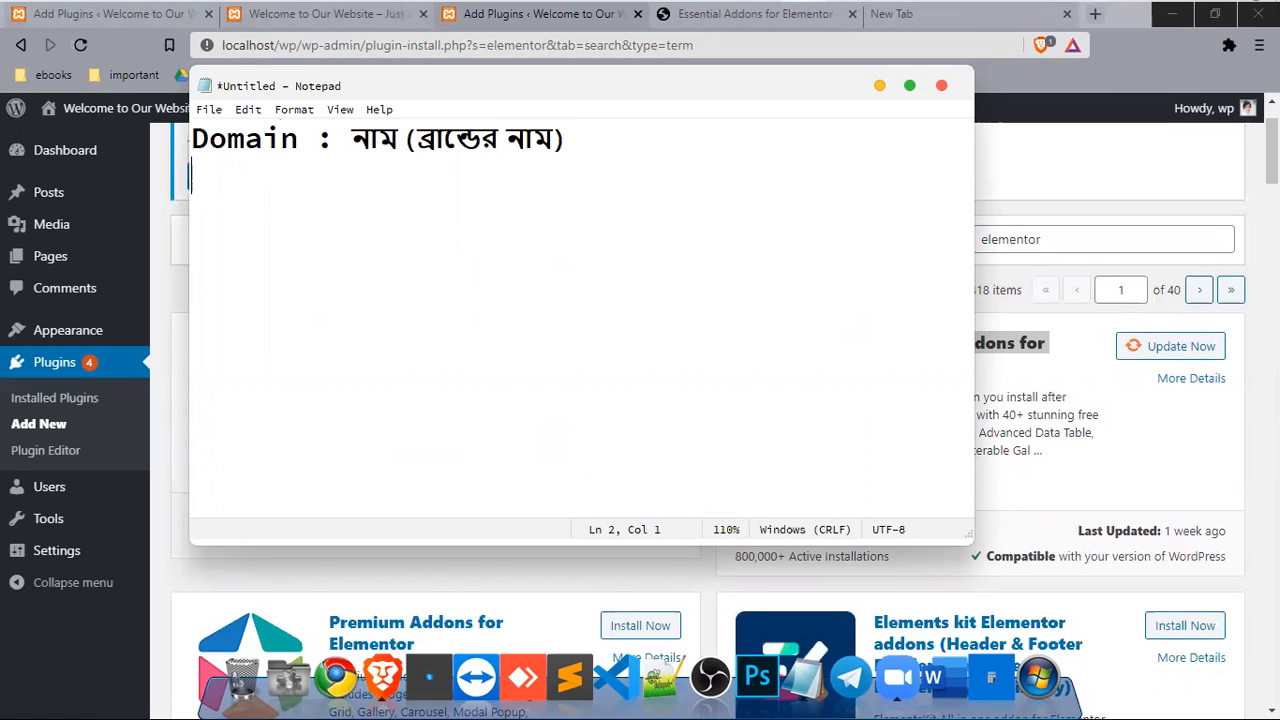
Step: Write "Hosting : জায়গা (" on the second line, leaving the bracket open
text(Hosting : )
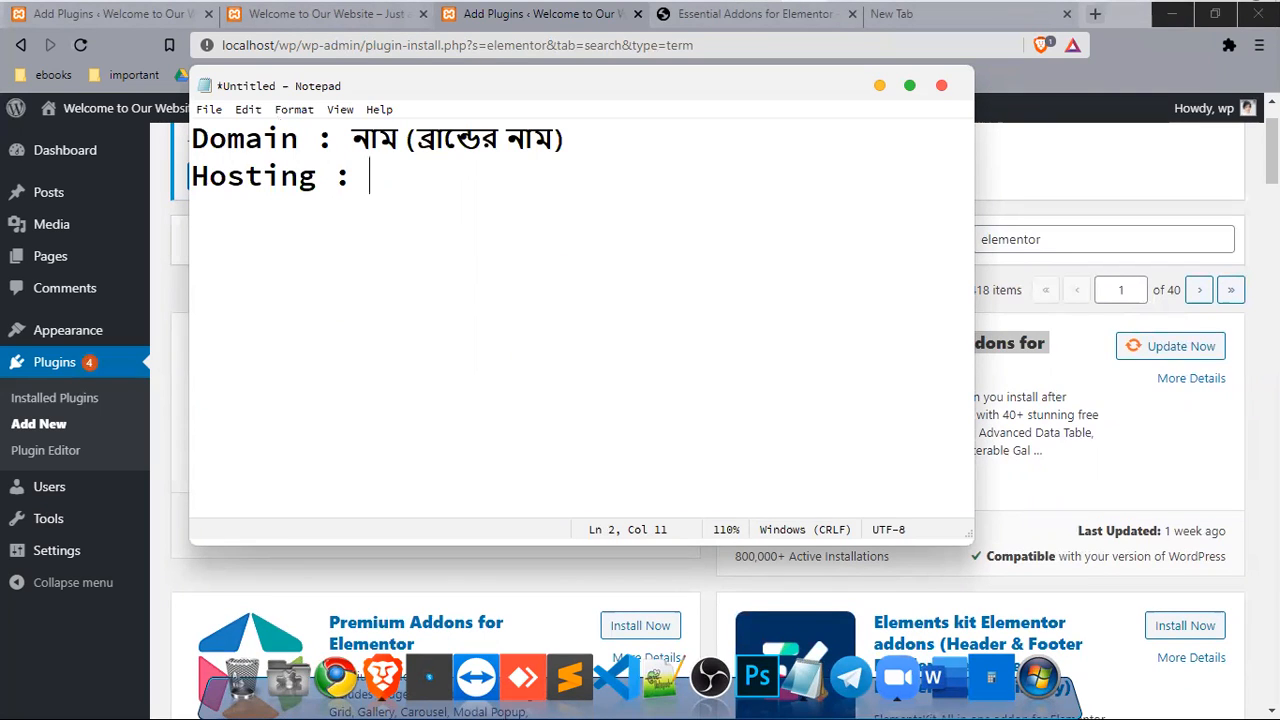
text(jayga)
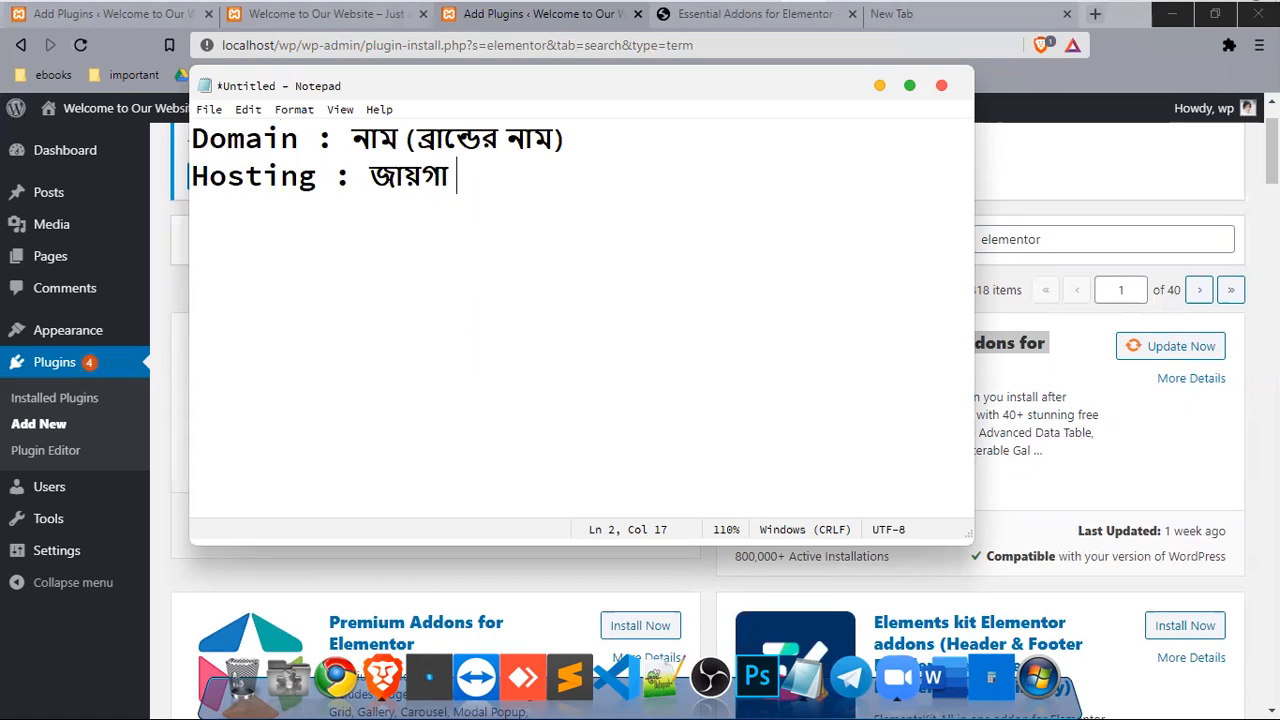
text( ()
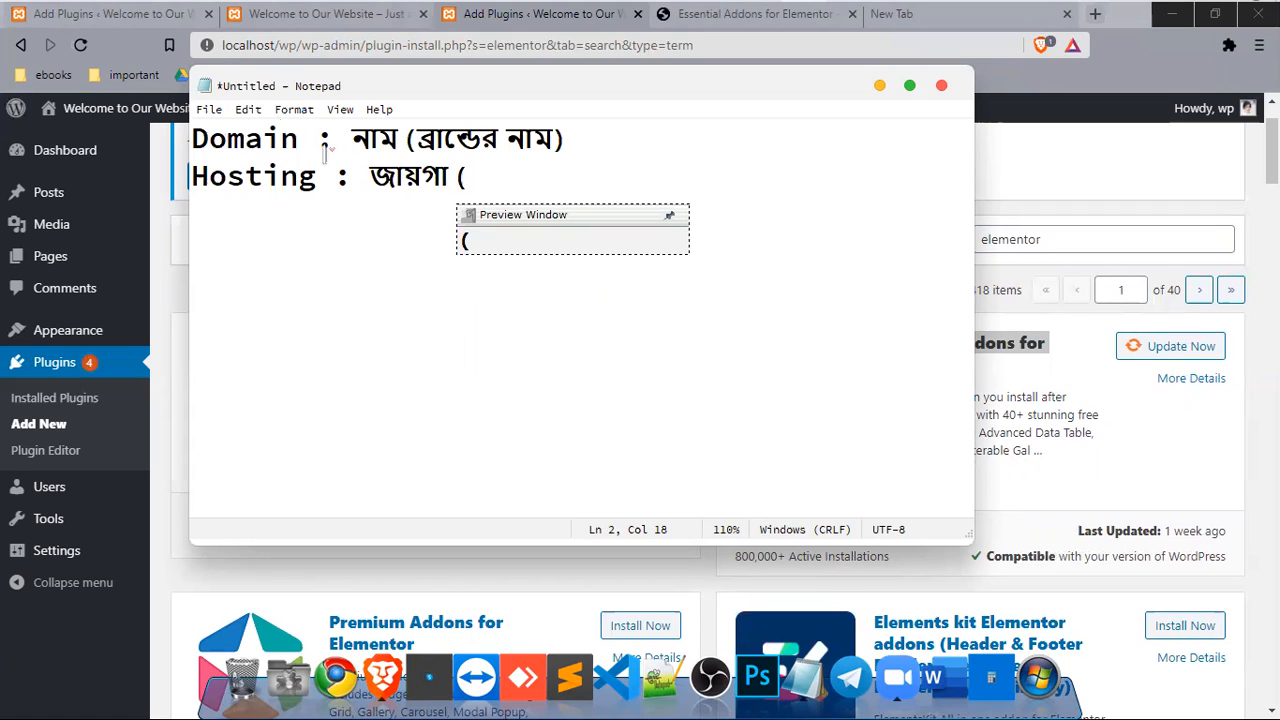
key(BackSpace)
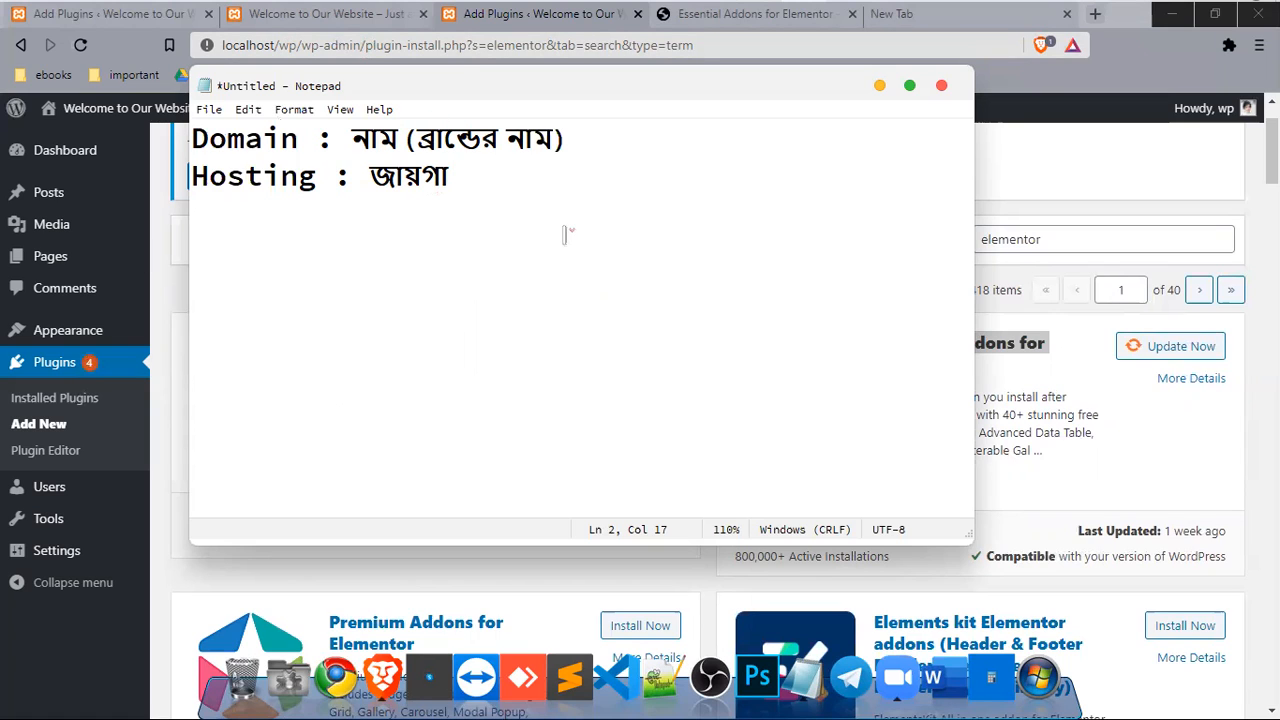
text(9)
key(BackSpace)
text(()
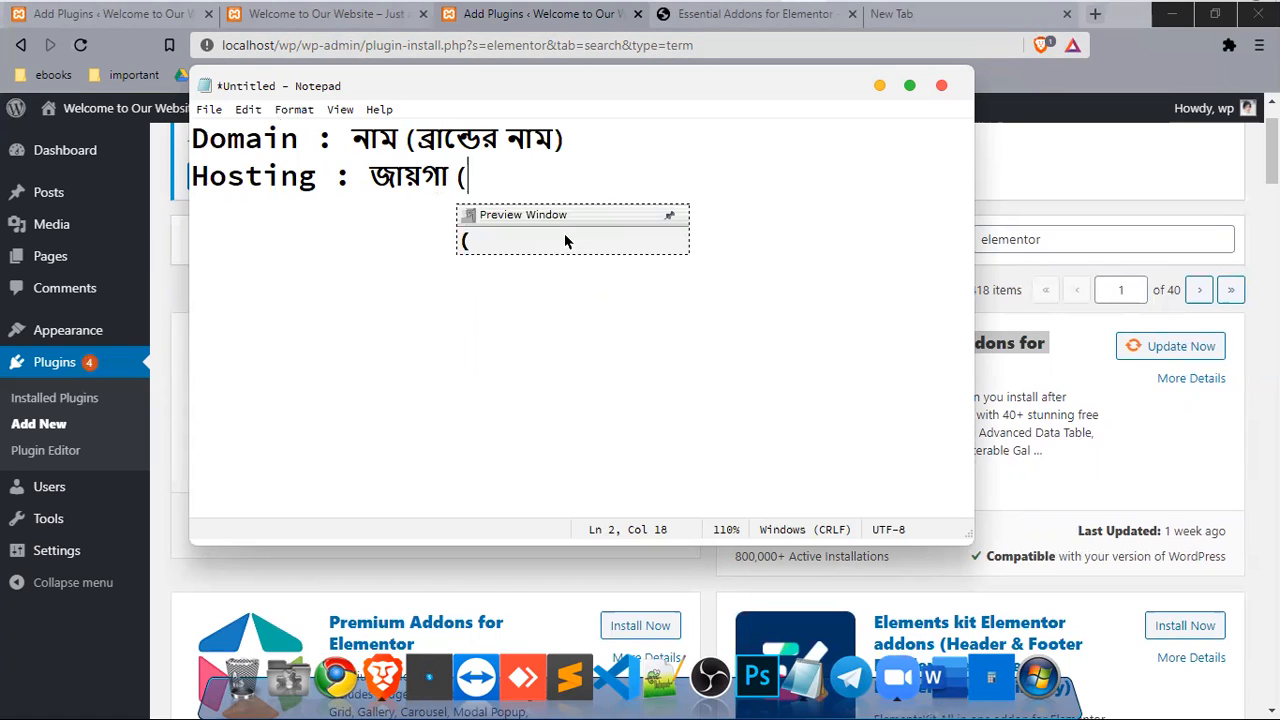
Step: Continue the Hosting explanation inside the bracket with "যেখানে আমরা আমাদের ওয়েবসাইটের"
text(zekhan)
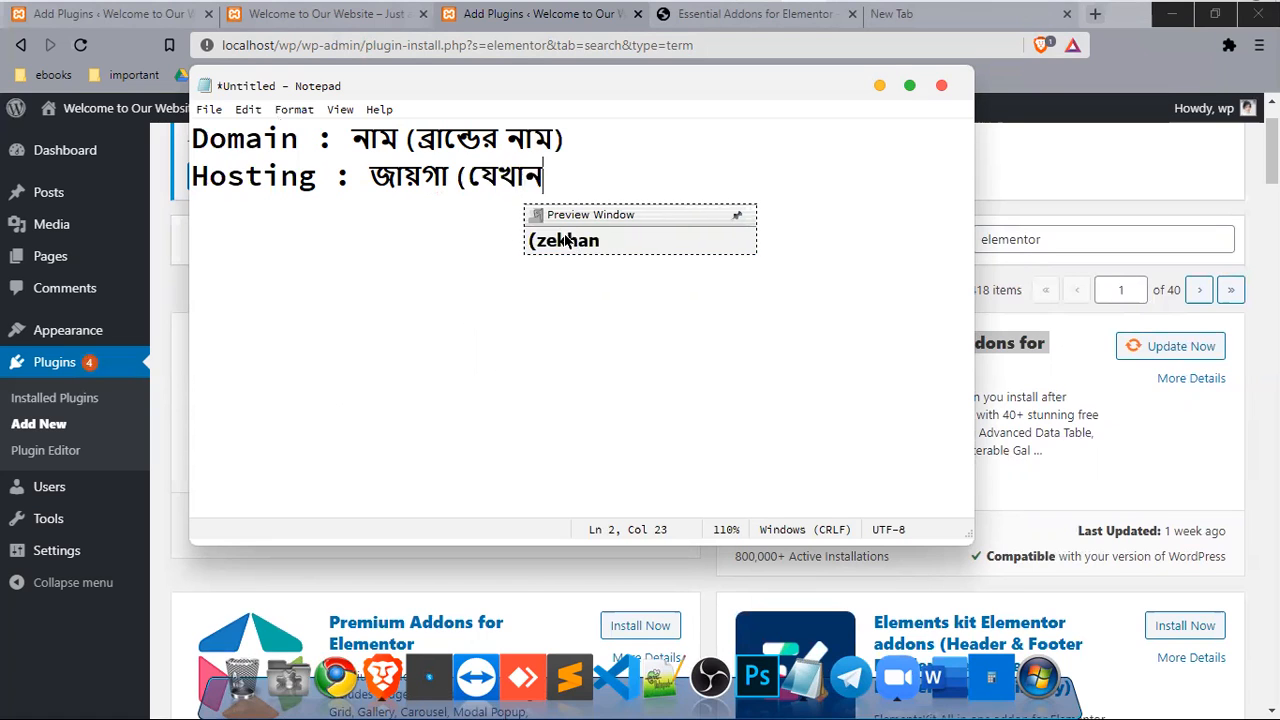
text(e amora m)
key(BackSpace)
text(amader )
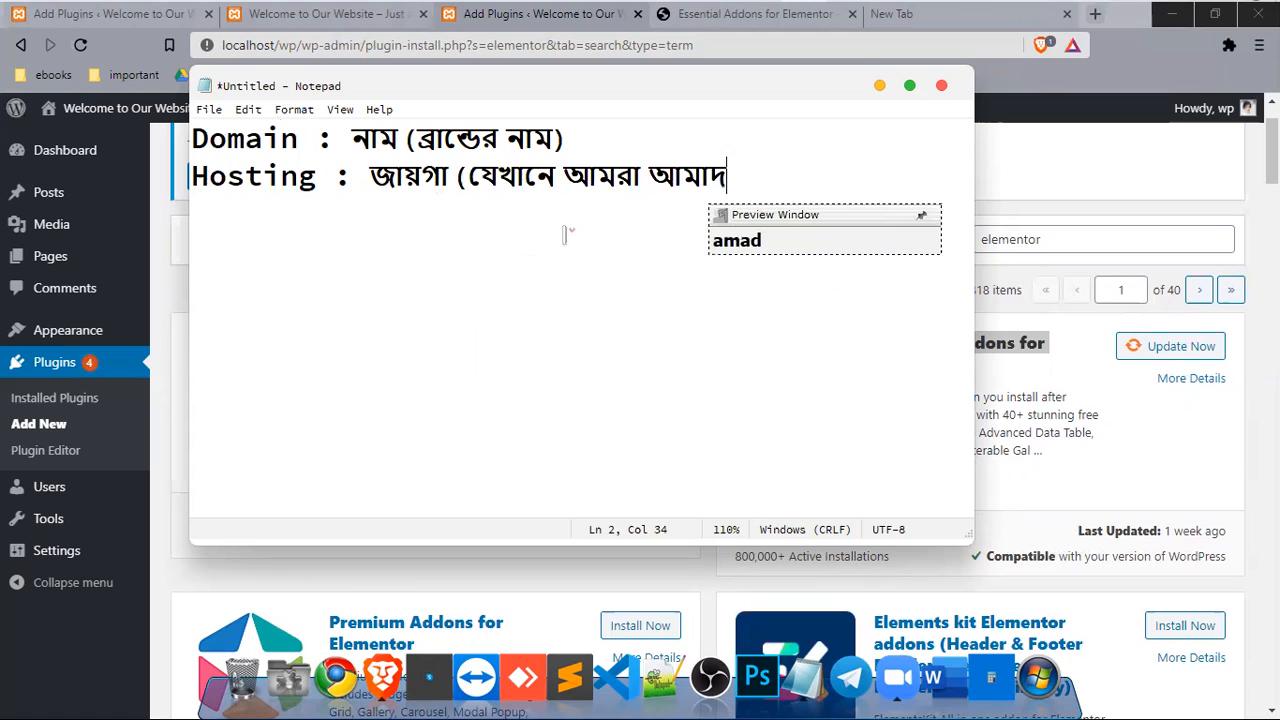
text(s)
key(BackSpace)
text(wy)
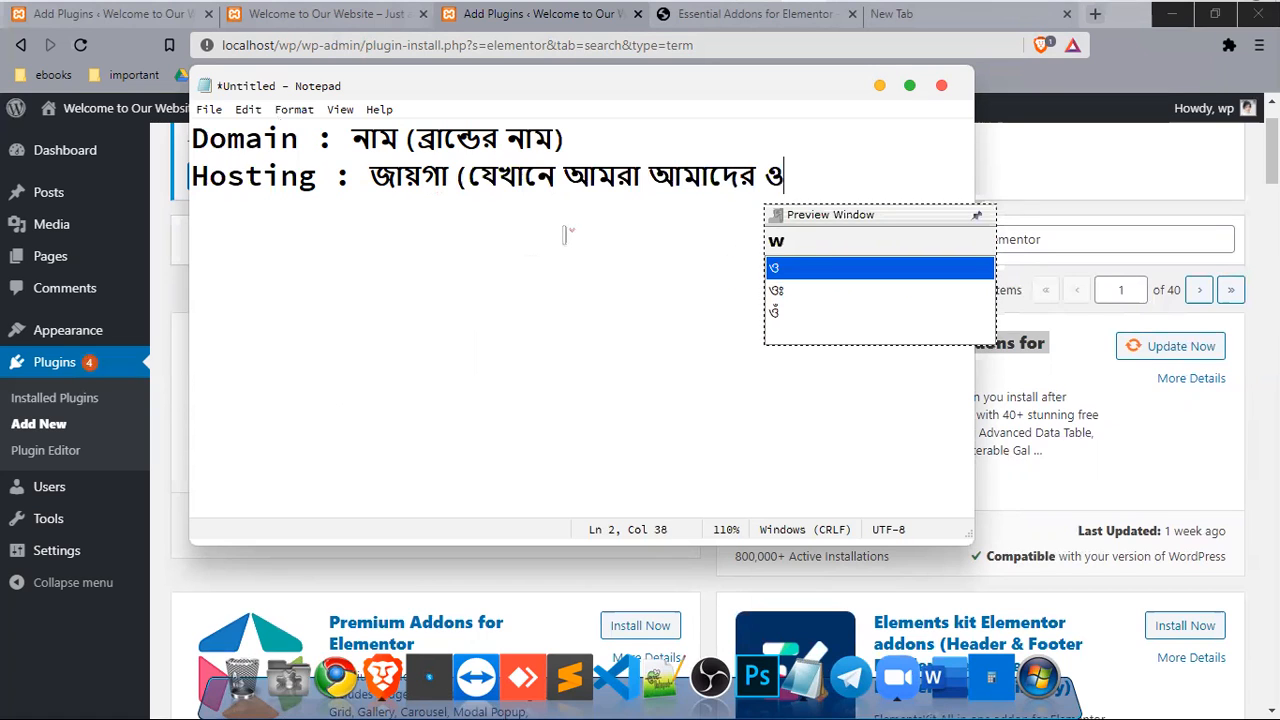
key(BackSpace)
text(oe)
key(BackSpace)
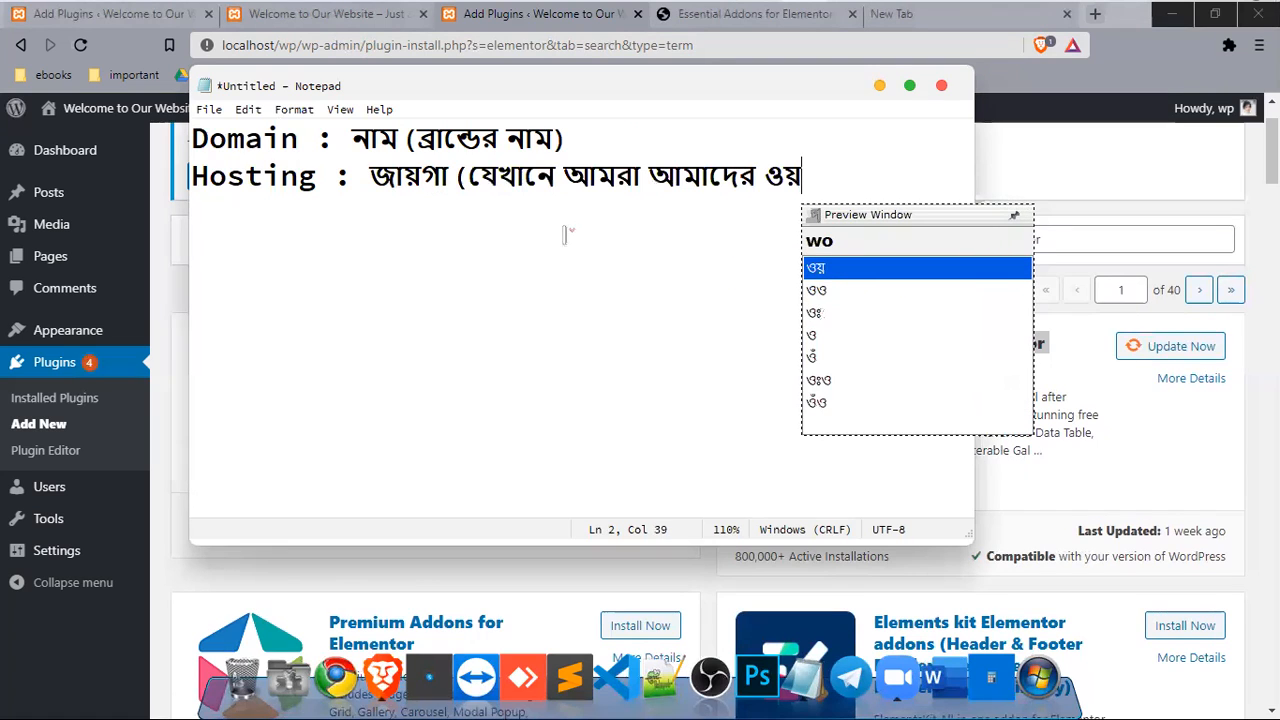
key(BackSpace)
text(ebosaiTer)
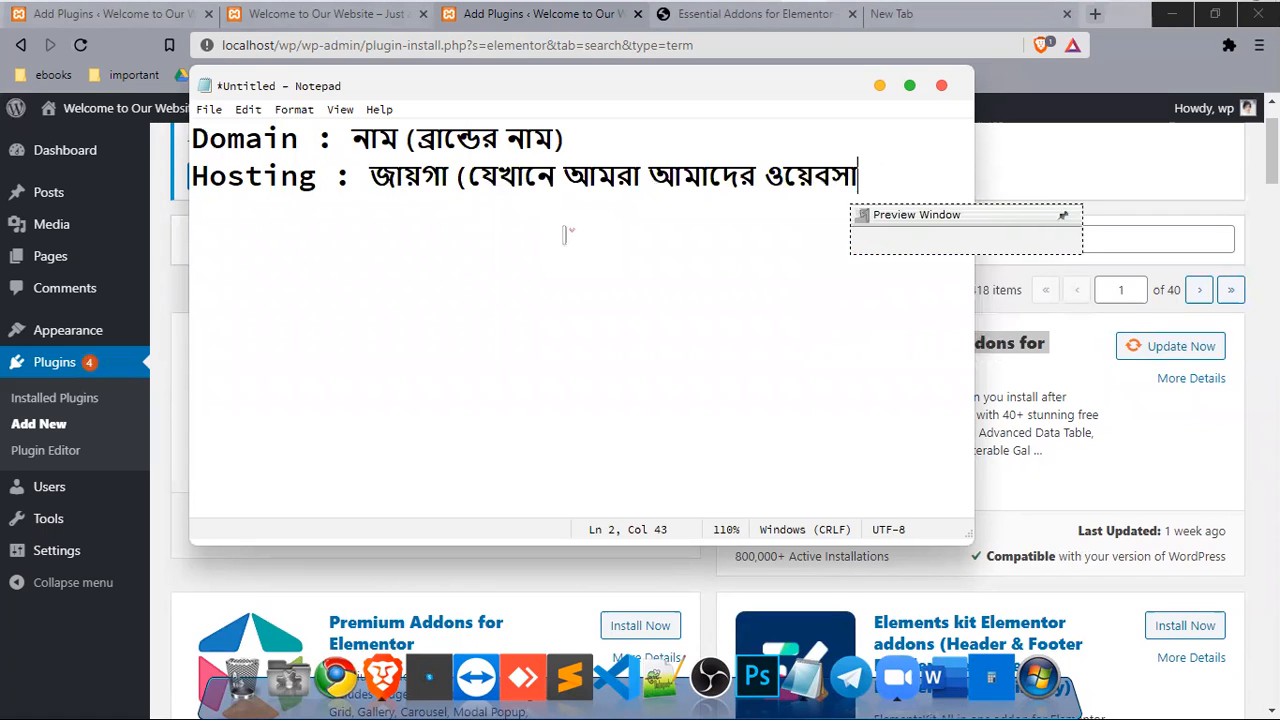
Step: Finish the Hosting explanation with "সব ইনফরমেশন রাখি)" and begin a new line
text( sob in)
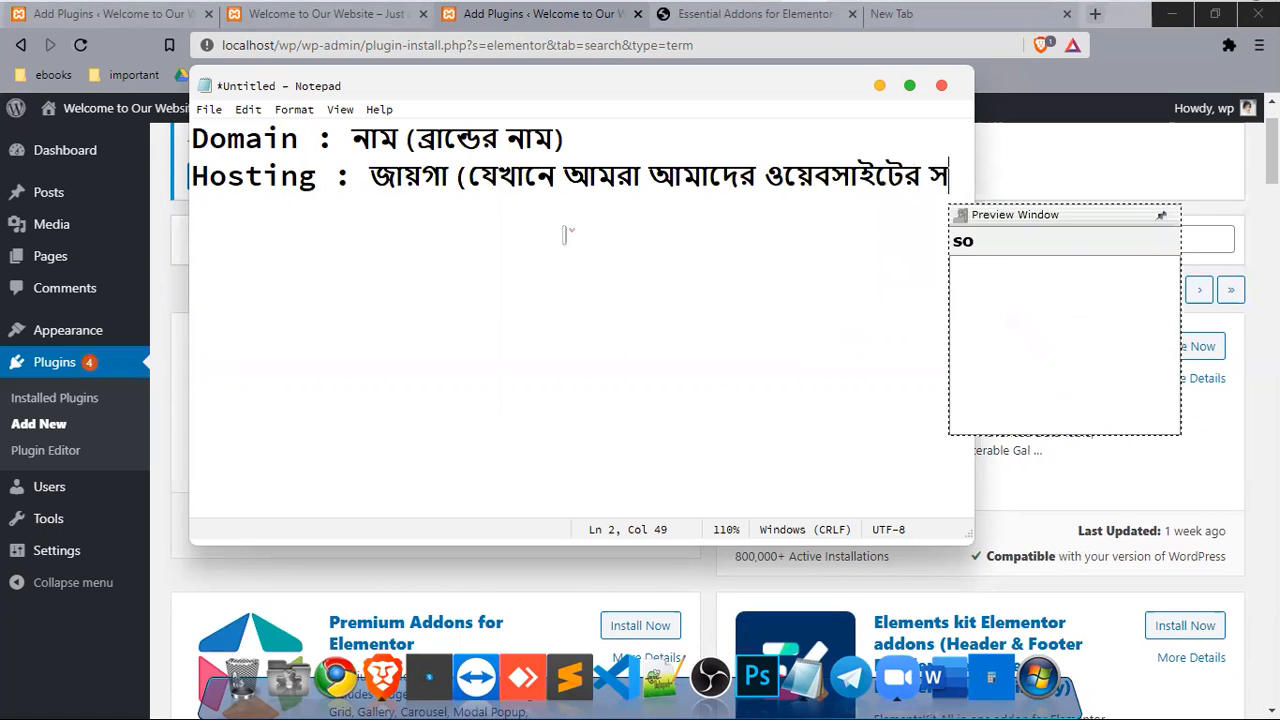
text(for)
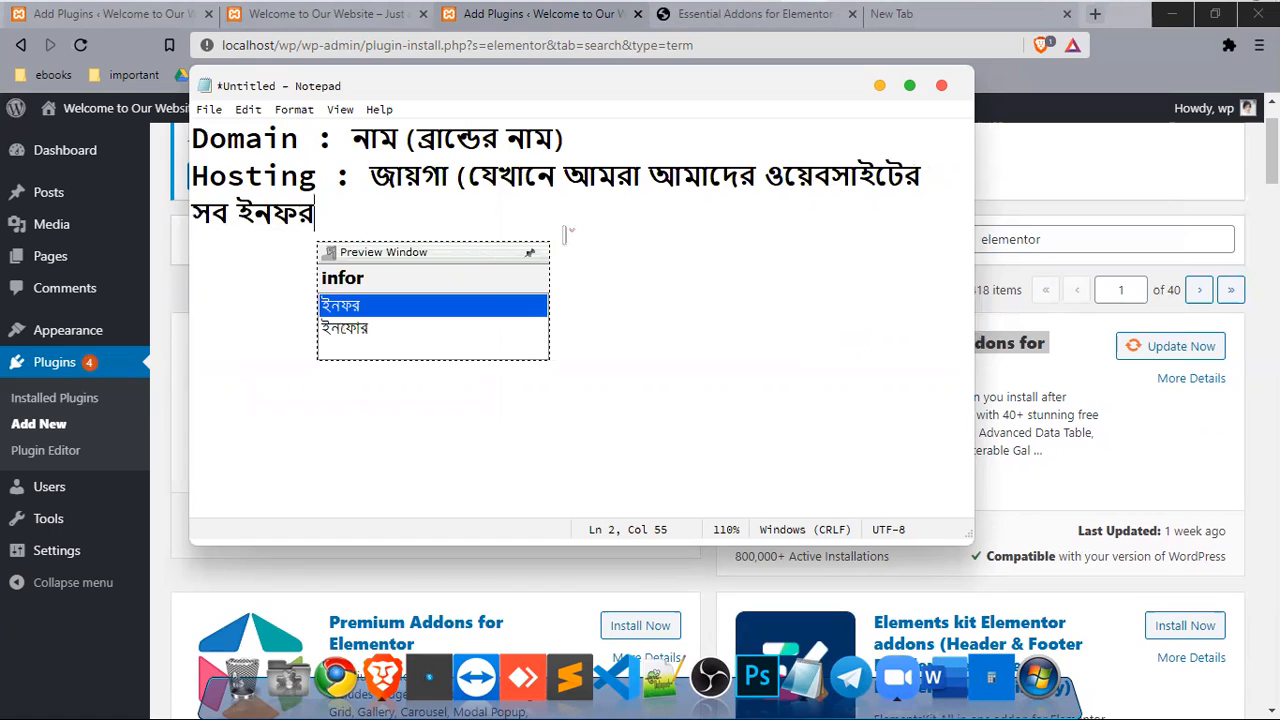
text(meshion)
key(BackSpace)
key(BackSpace)
key(BackSpace)
text(n )
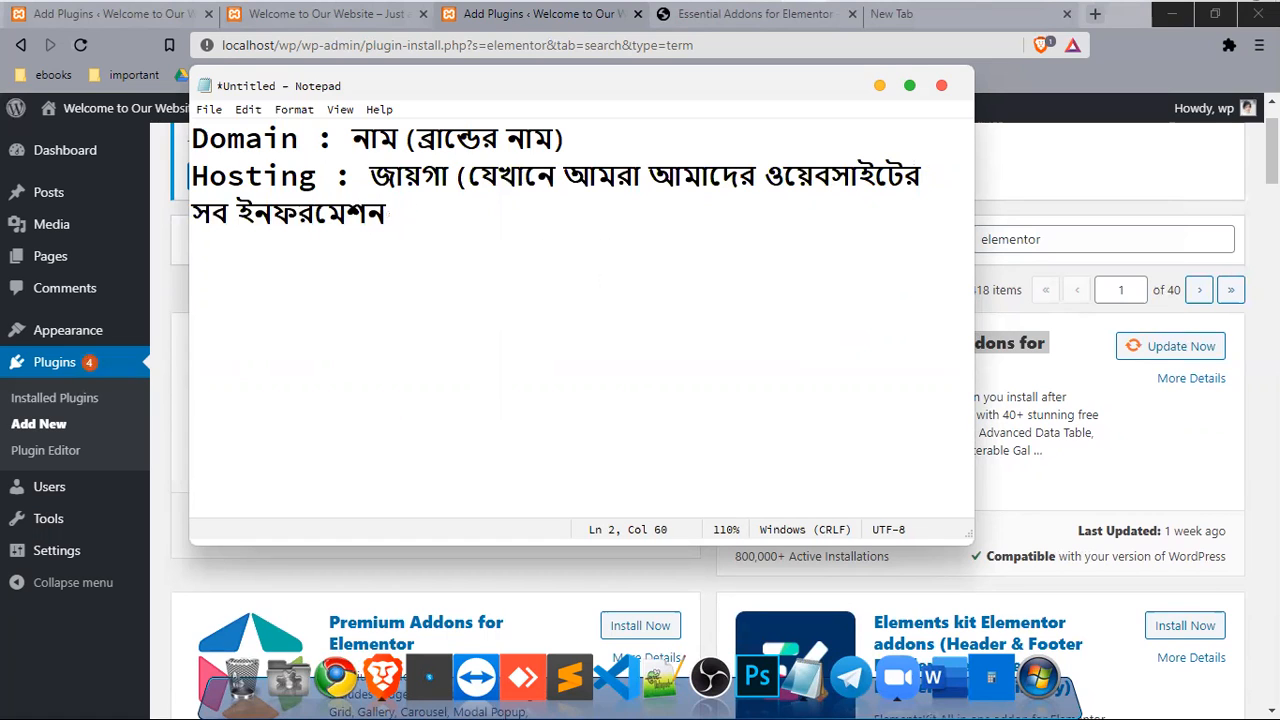
text(rakhi)
text())
key(Return)
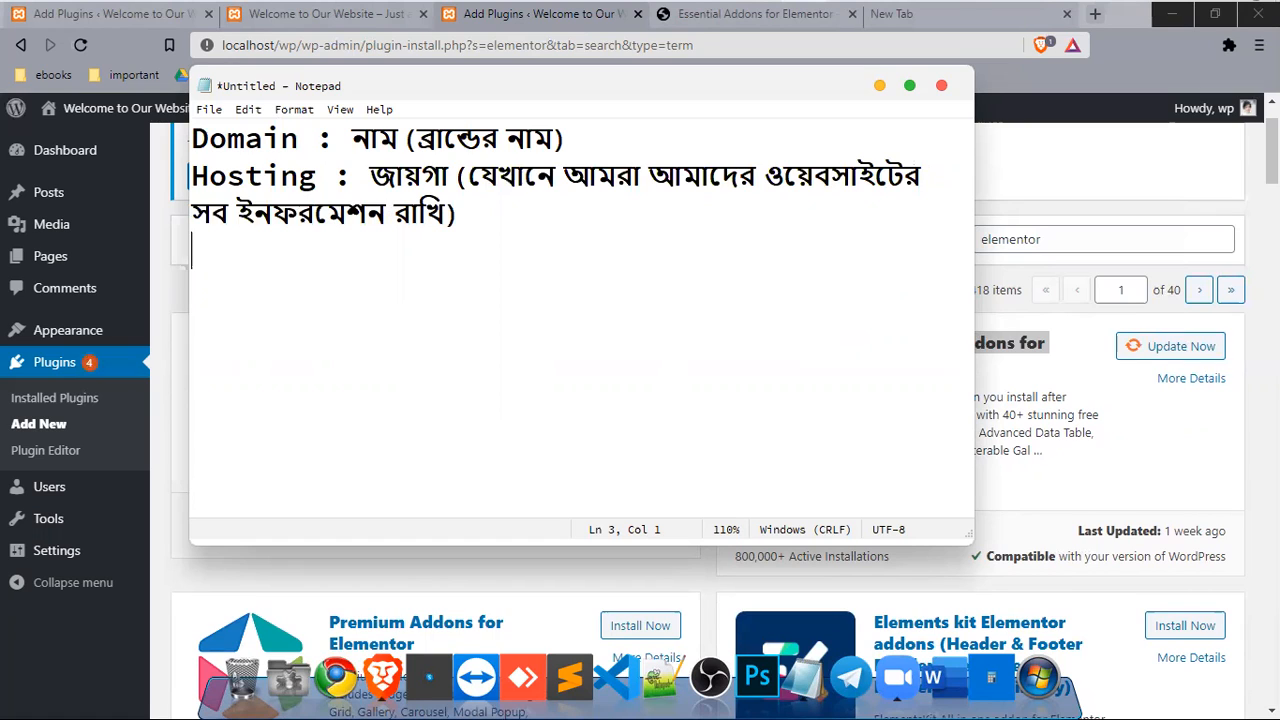
Step: Write the label "Themes : " on the line below the Hosting explanation
text(Thmes)
key(BackSpace)
key(BackSpace)
key(BackSpace)
text(emes)
key(BackSpace)
key(BackSpace)
text(es : )
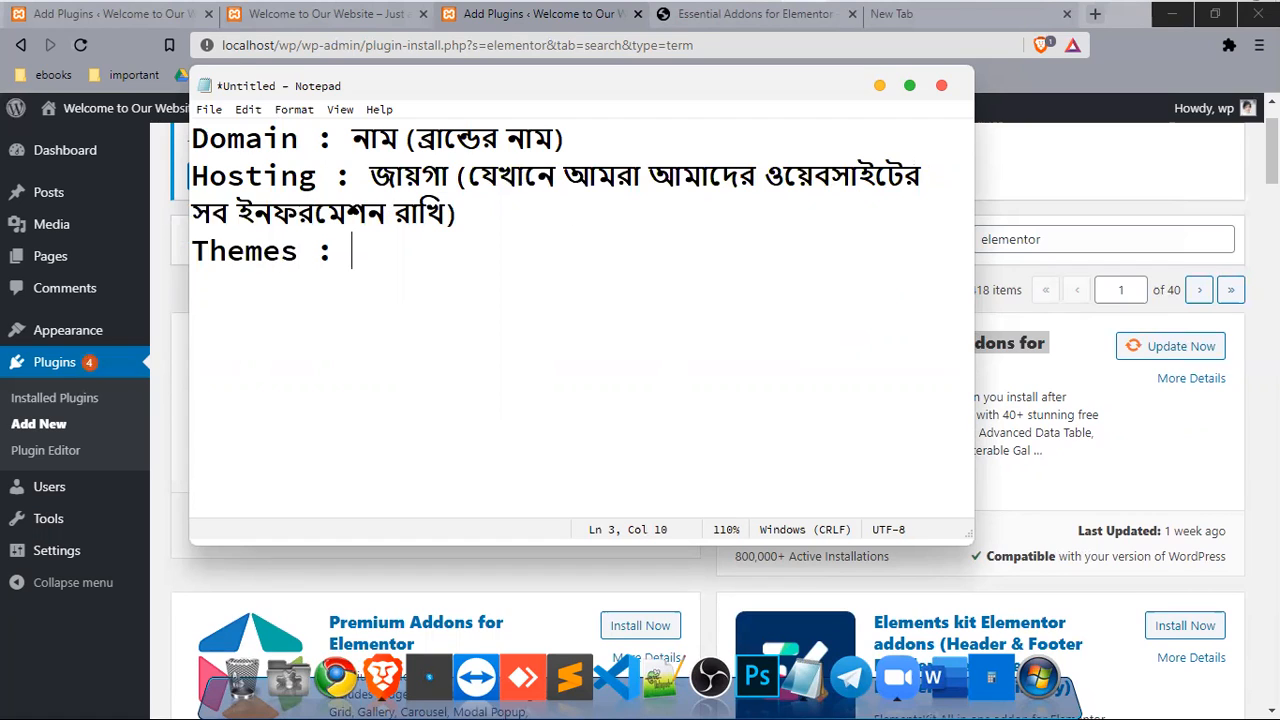
Step: Start the Themes explanation with "একটা ওয়েবসাইটের লুক বা "
text(একতা)
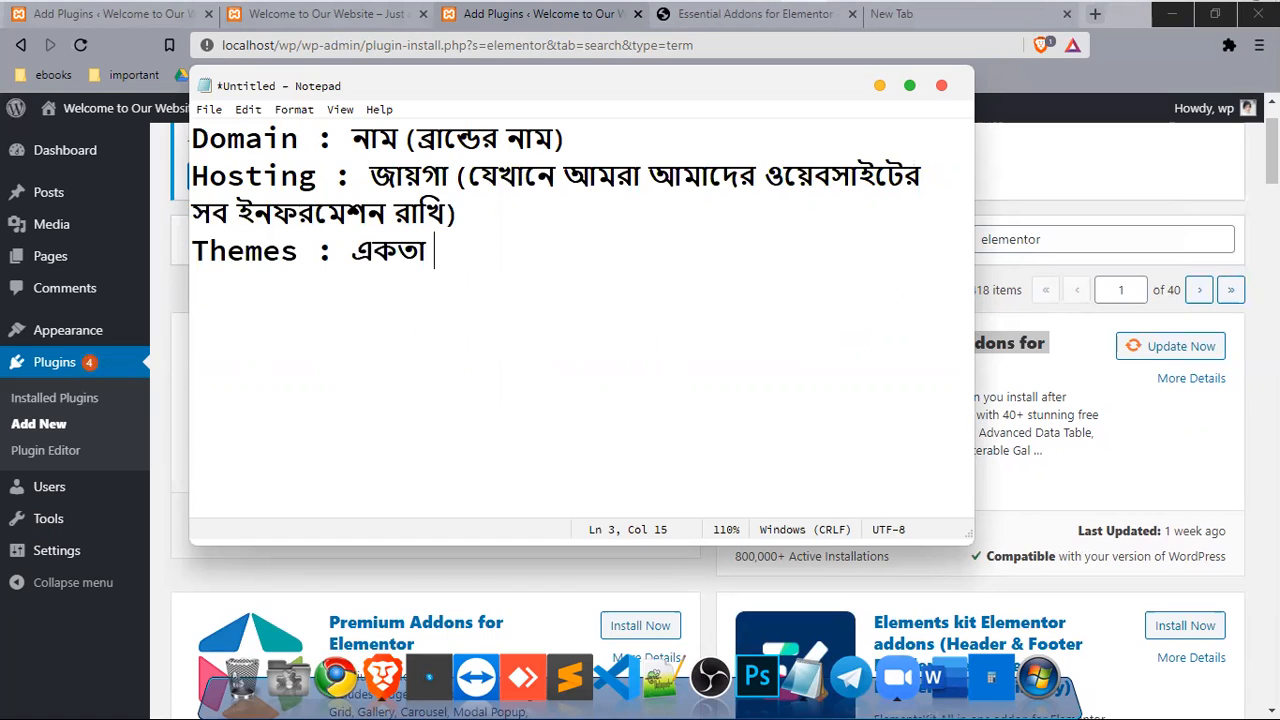
key(BackSpace)
key(BackSpace)
text(টা ওয়েবসাইতে)
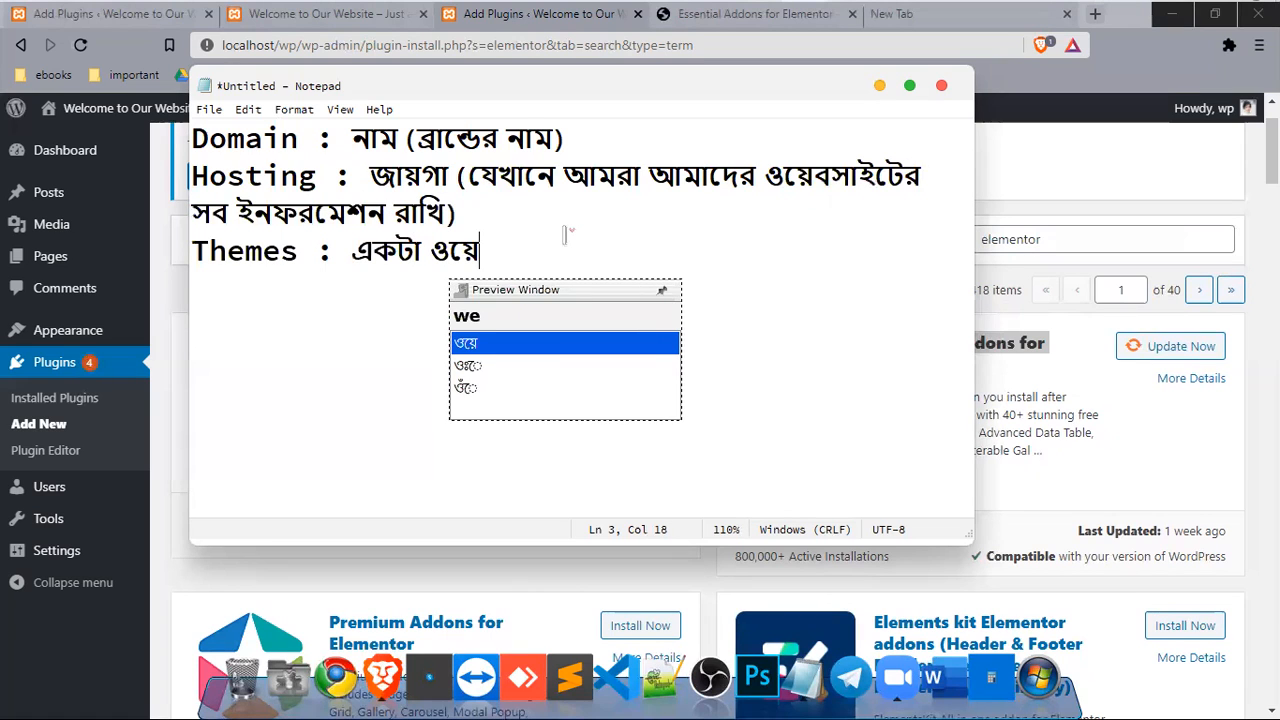
key(BackSpace)
key(BackSpace)
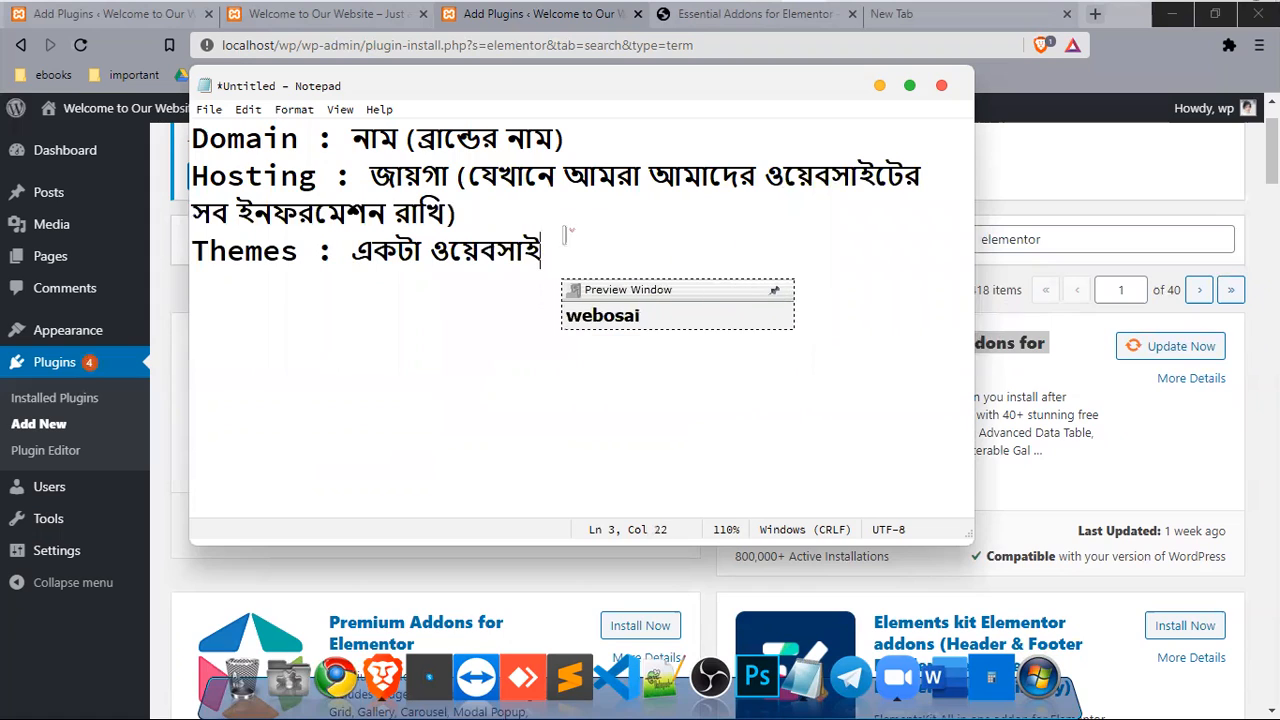
text(টের )
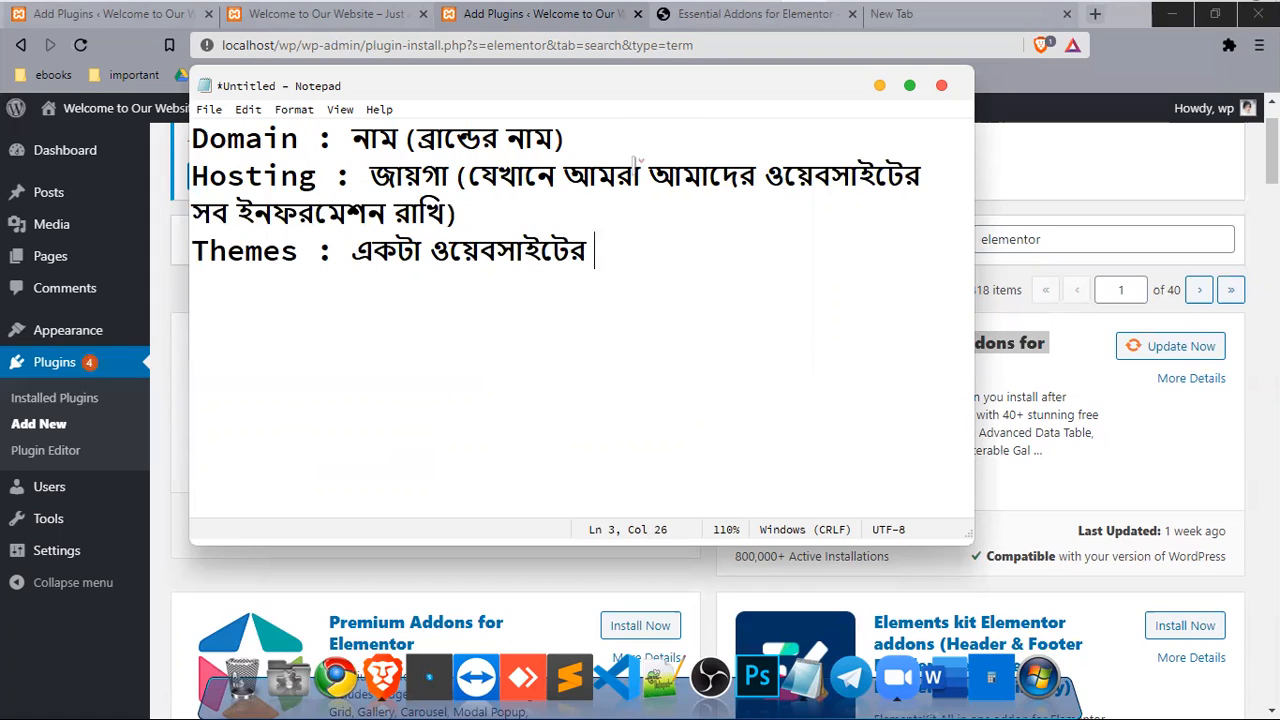
text(লুক বা )
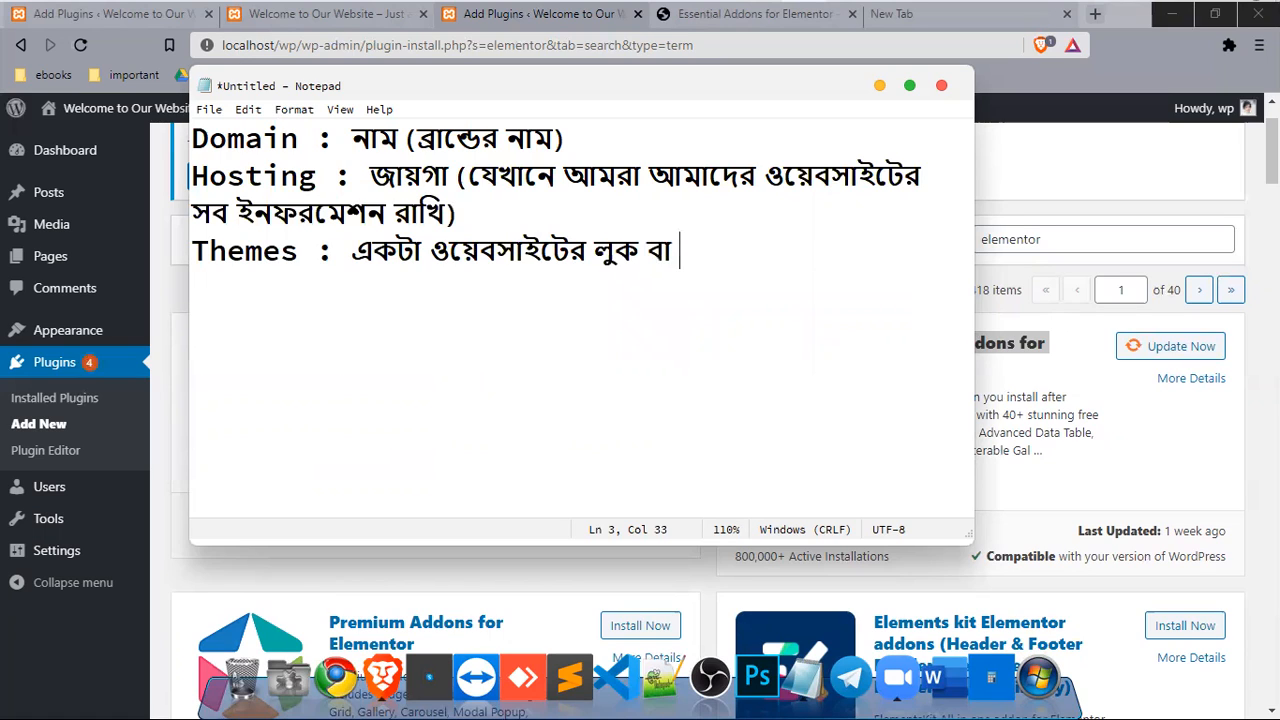
Step: Finish the Themes explanation with "structure কেমন হবে তা নির্ধারণ করে।"
text(stu)
key(BackSpace)
text(ructure )
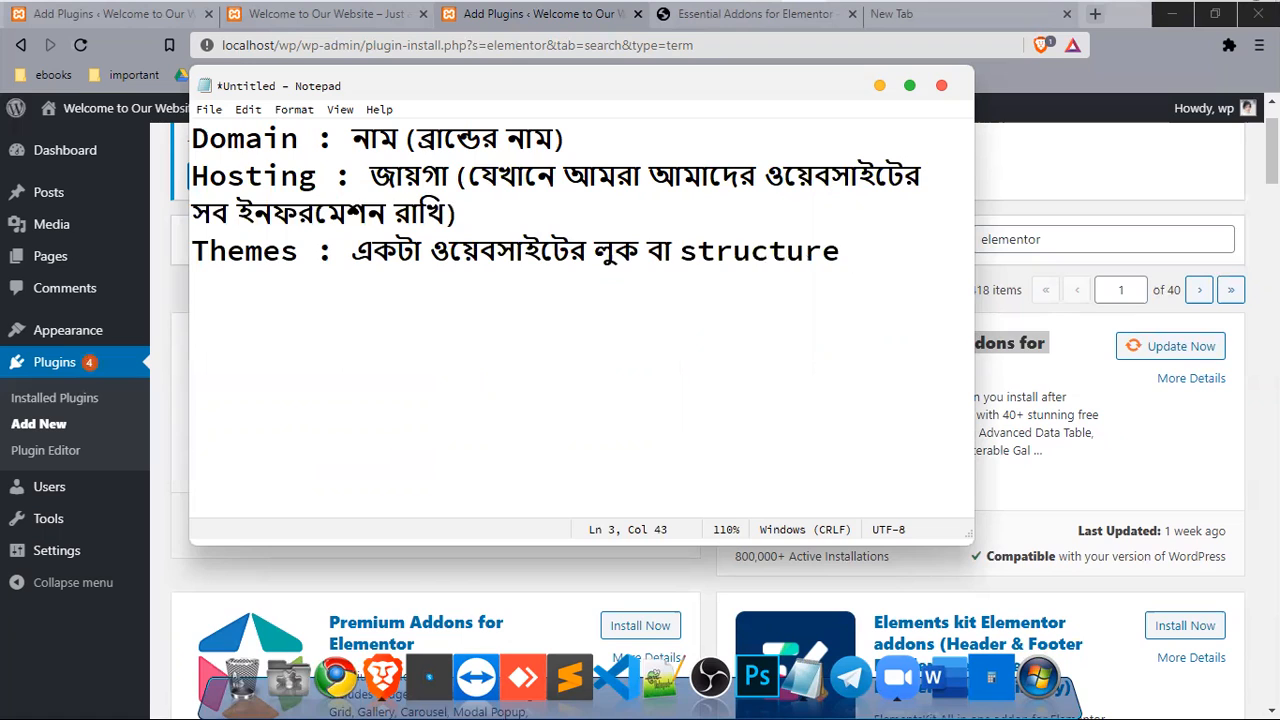
text(কেমন হবে তা )
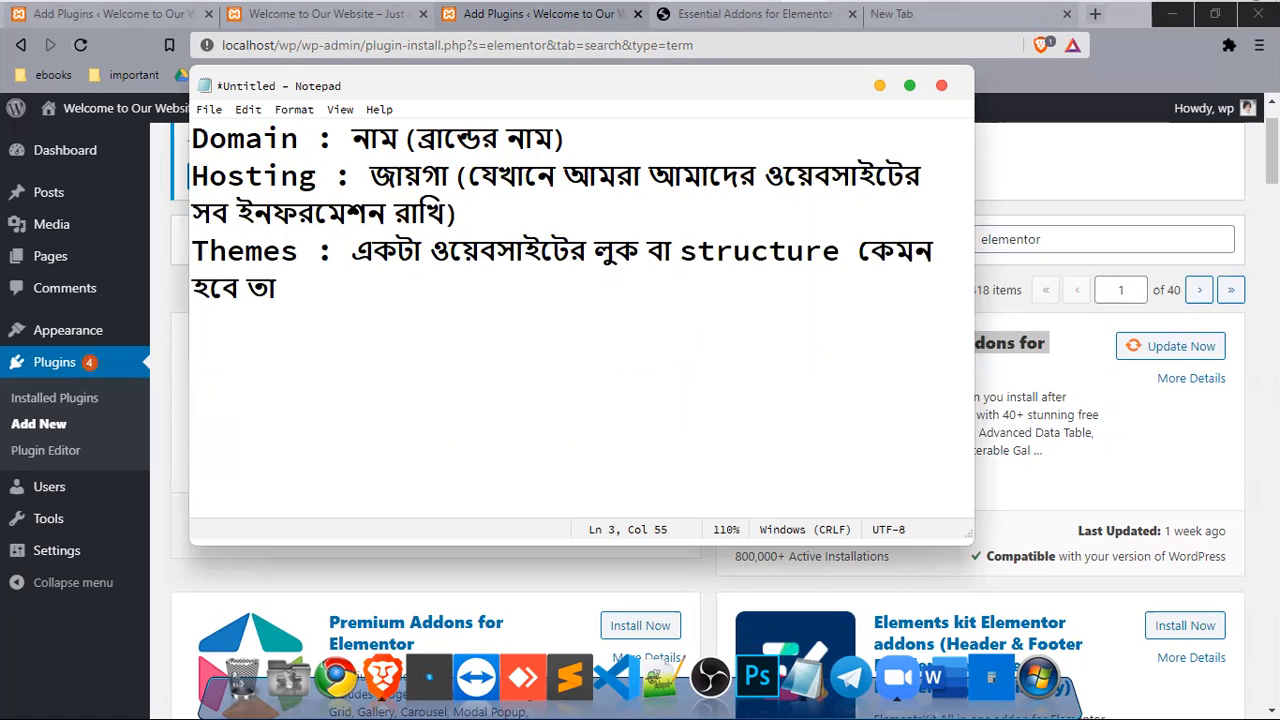
text(নির্ধারন)
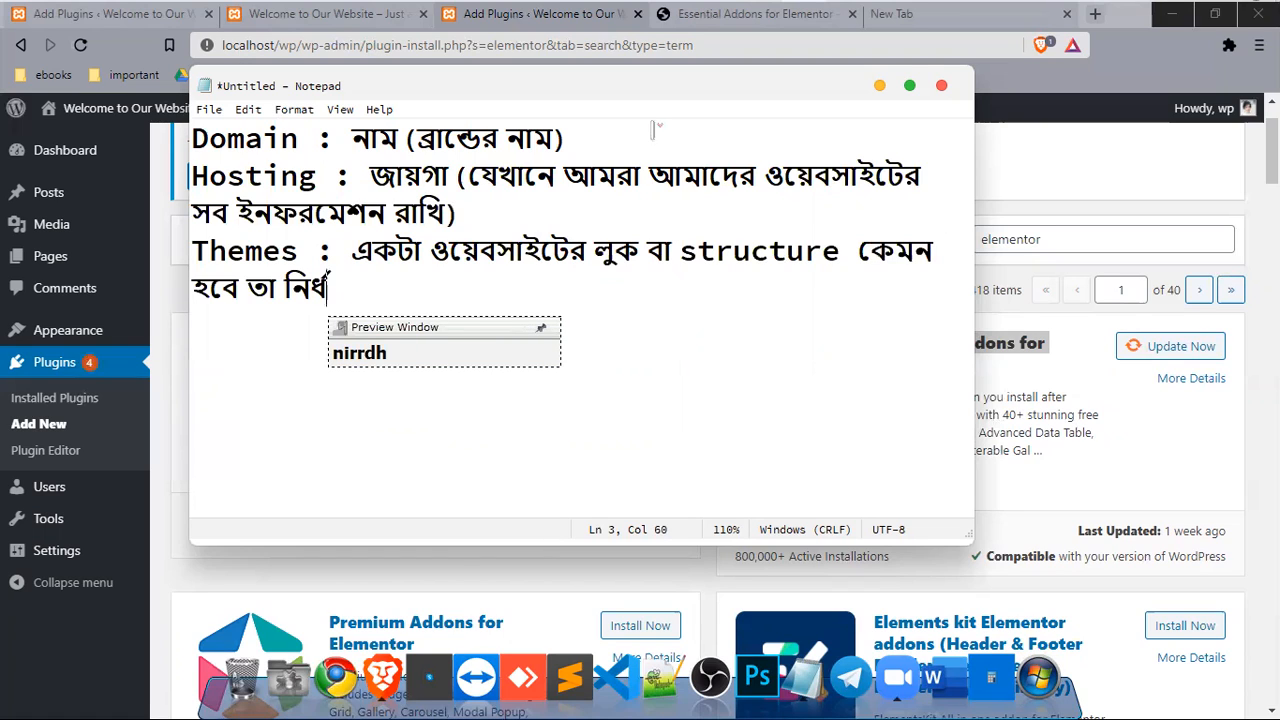
key(BackSpace)
text(ণ করে।)
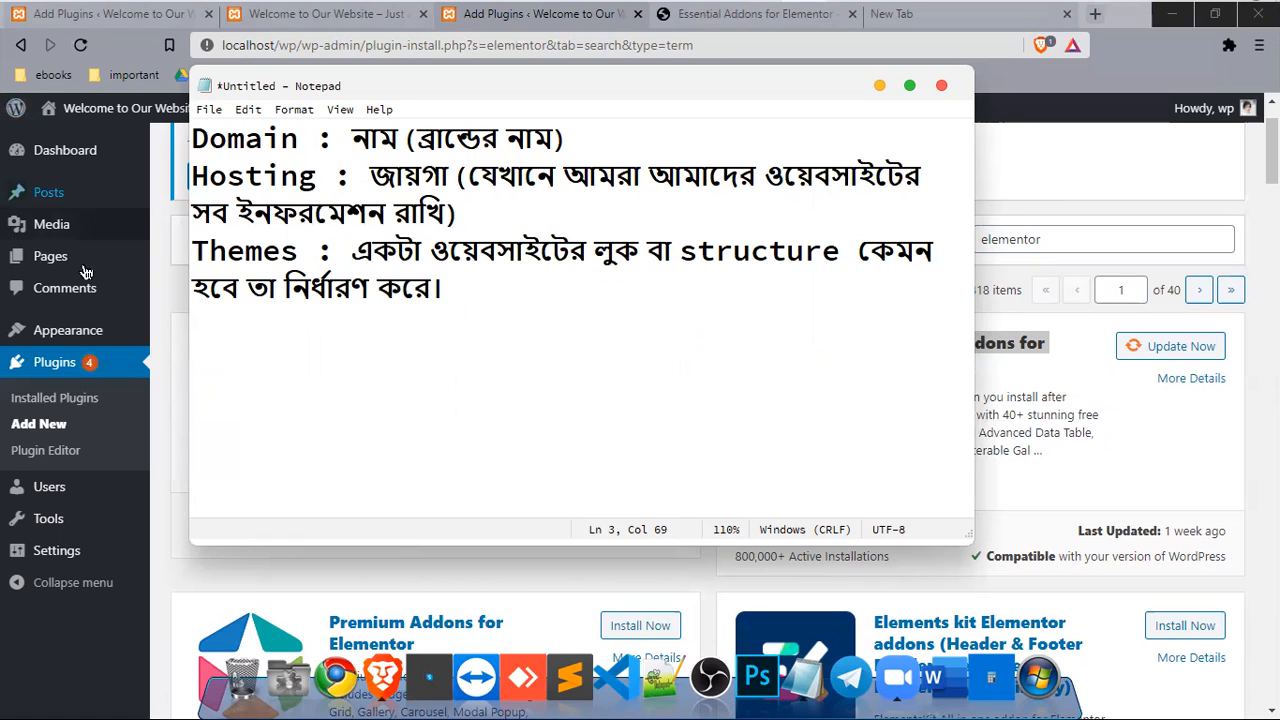
key(Return)
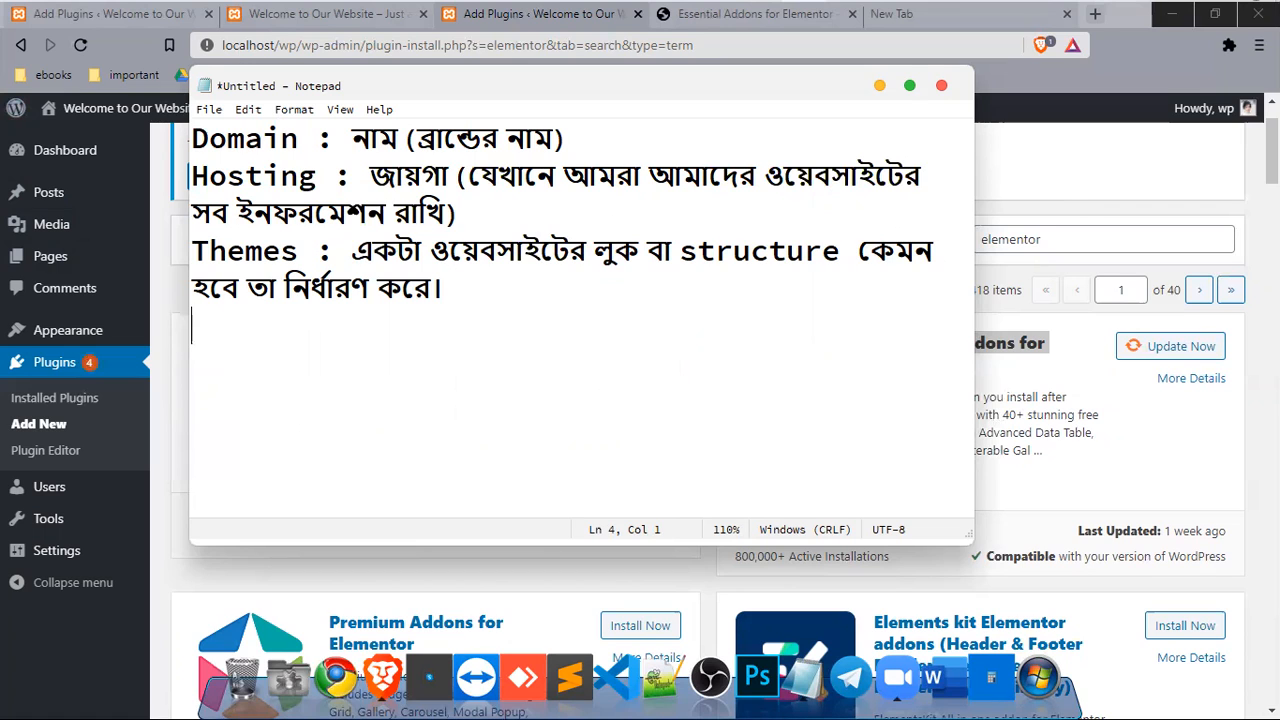
click(501, 288)
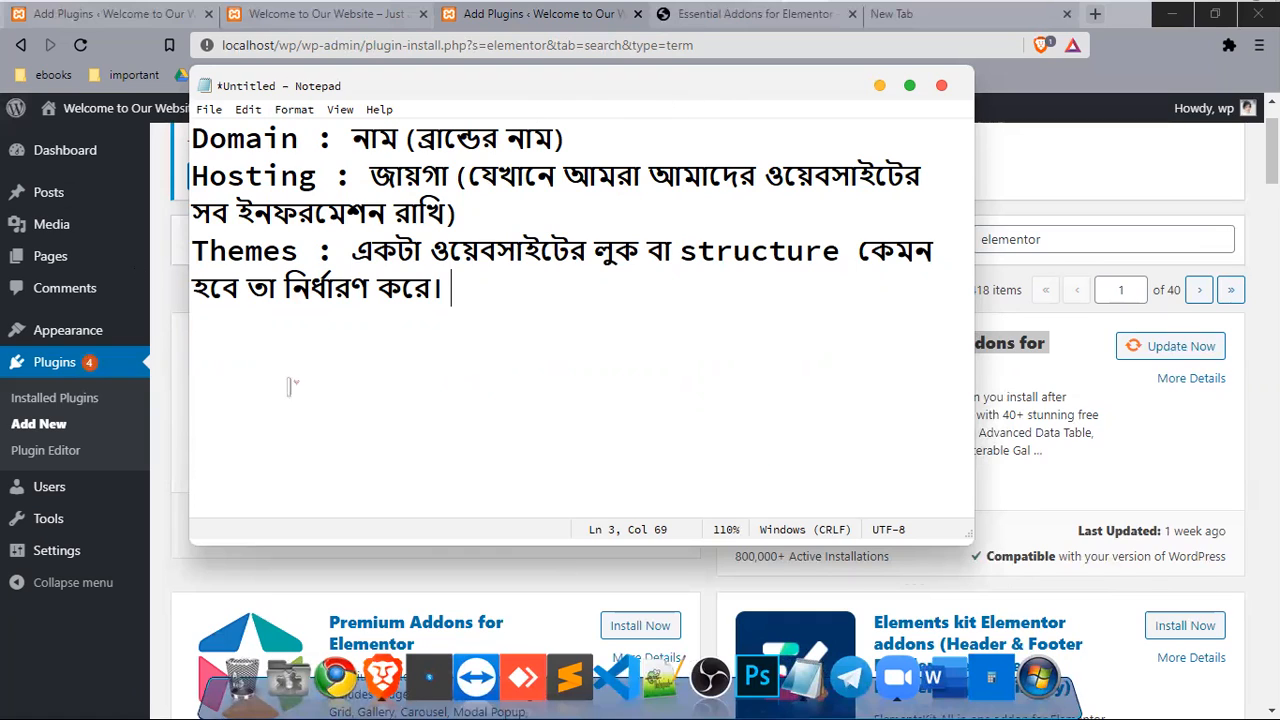
Step: Write the label "Plugins : " on a new line below the Themes explanation
key(Return)
text(Plugins :)
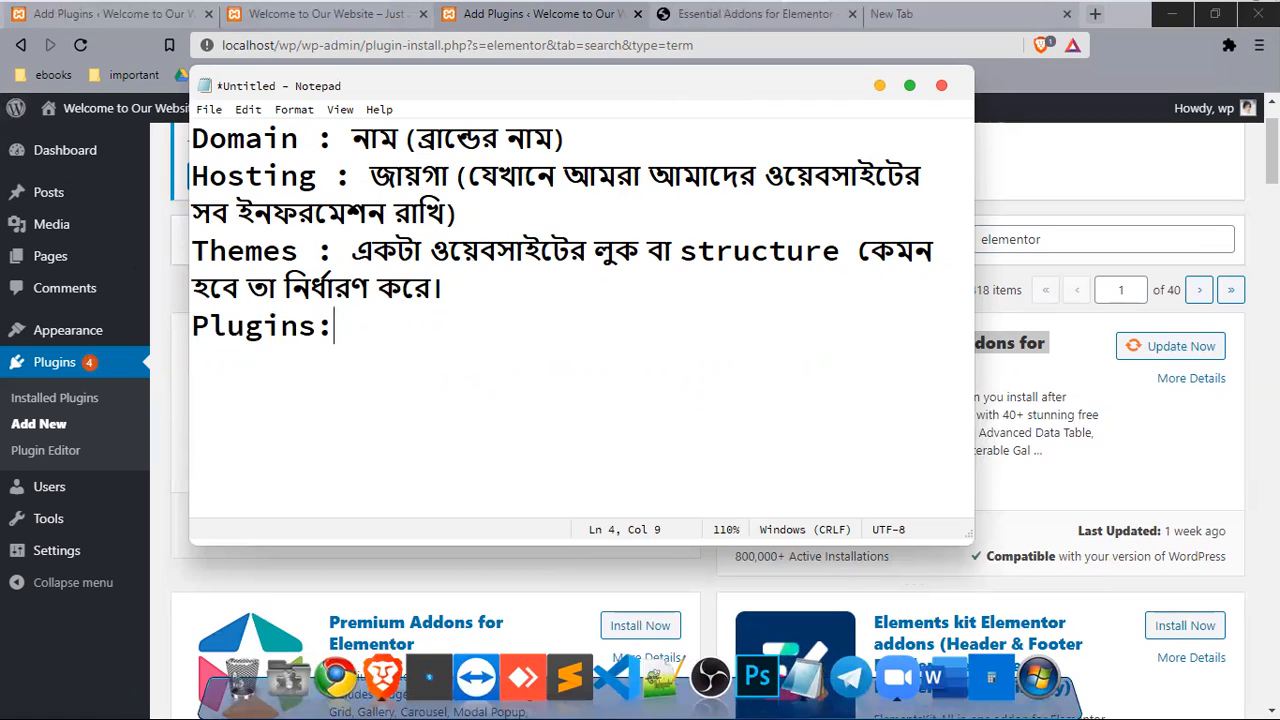
key(BackSpace)
key(BackSpace)
text(: )
Step: Write the Plugins explanation "এক্সট্রা facilities প্রদান করে।" after its label
text(exa)
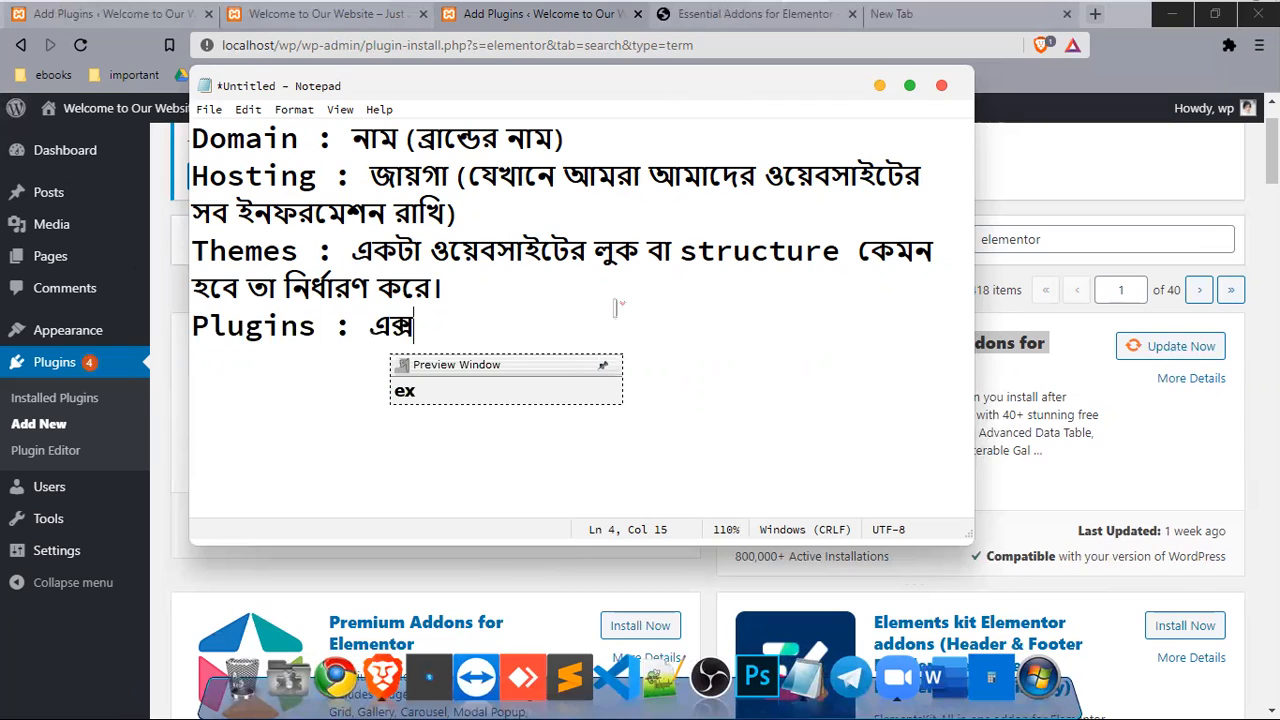
key(BackSpace)
text(Tra)
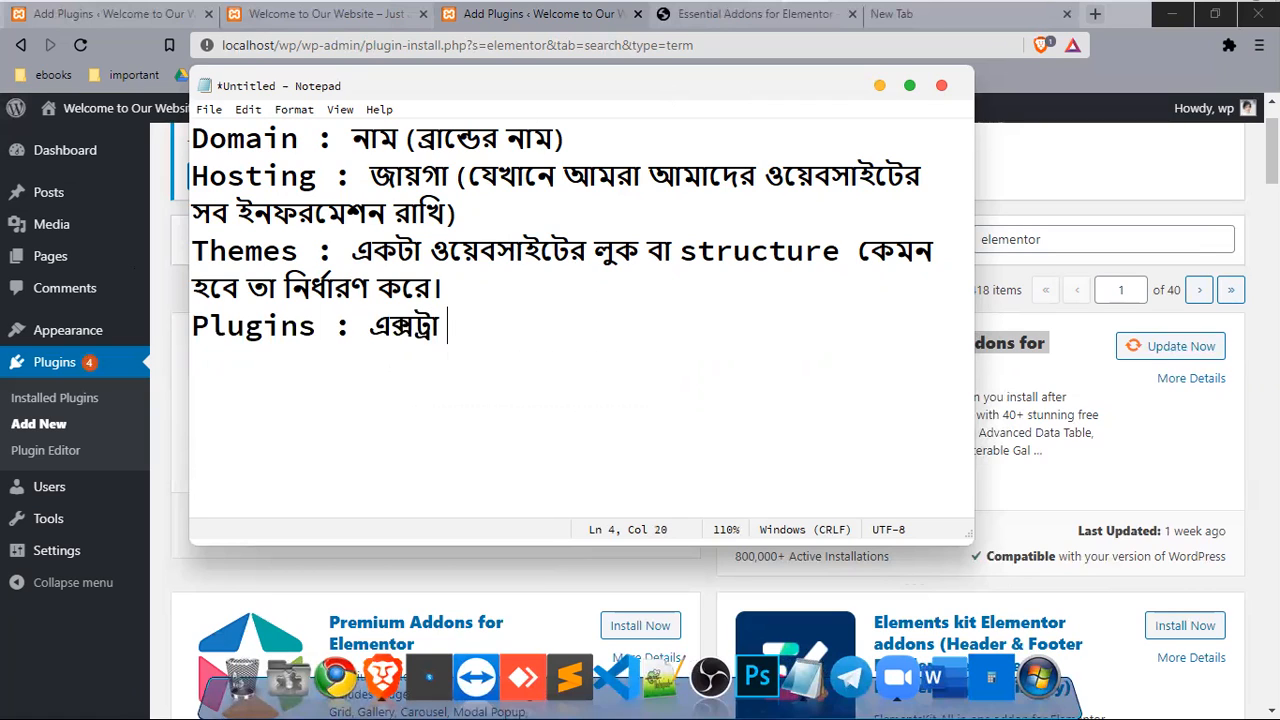
text( facili)
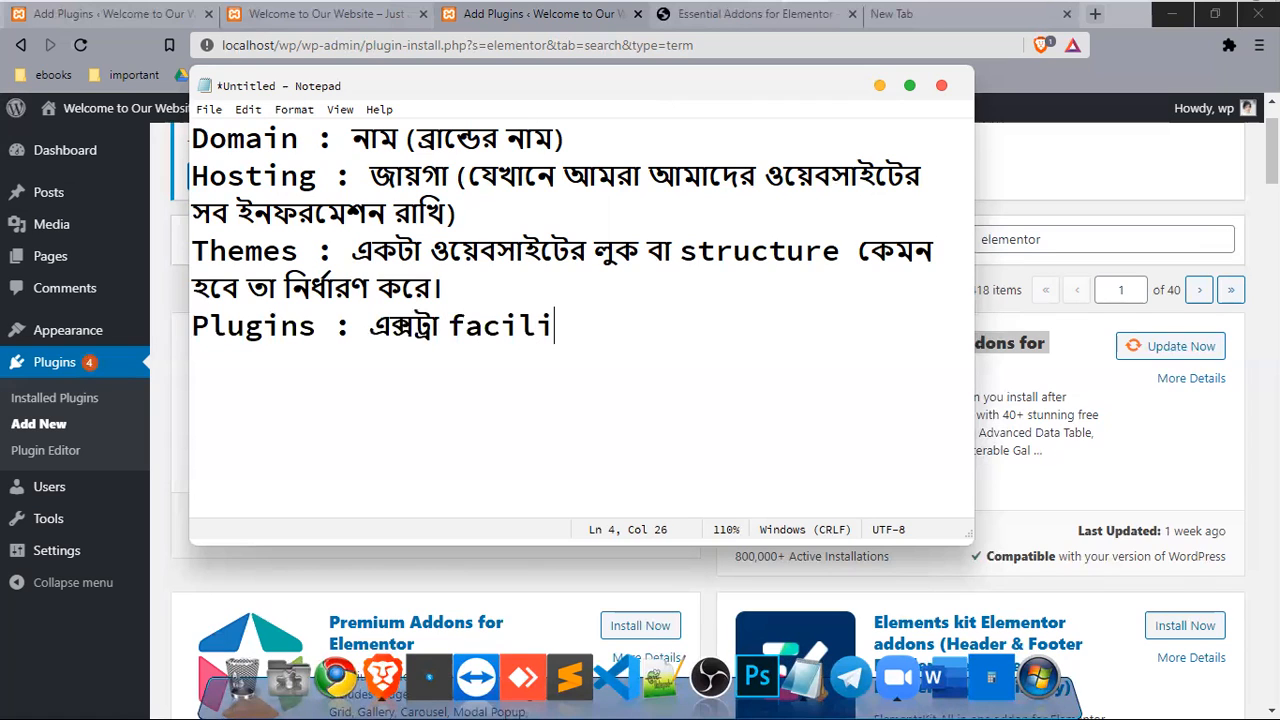
text(ties )
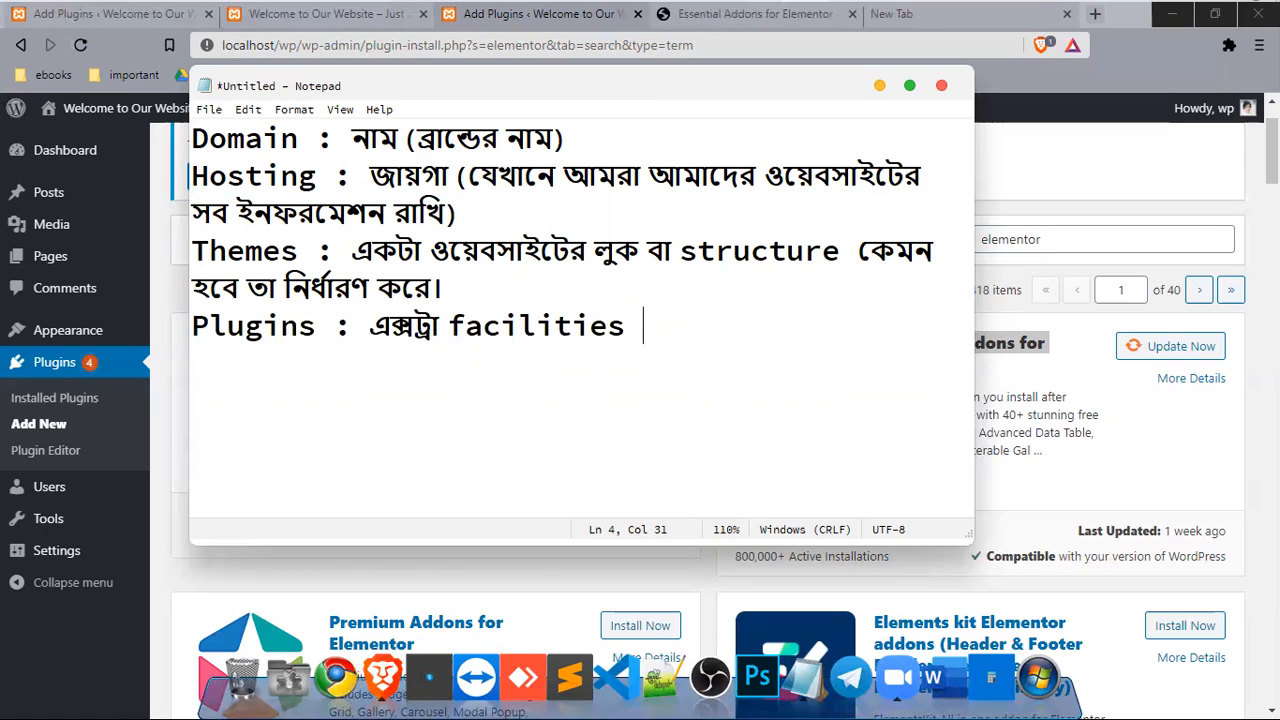
text(pr)
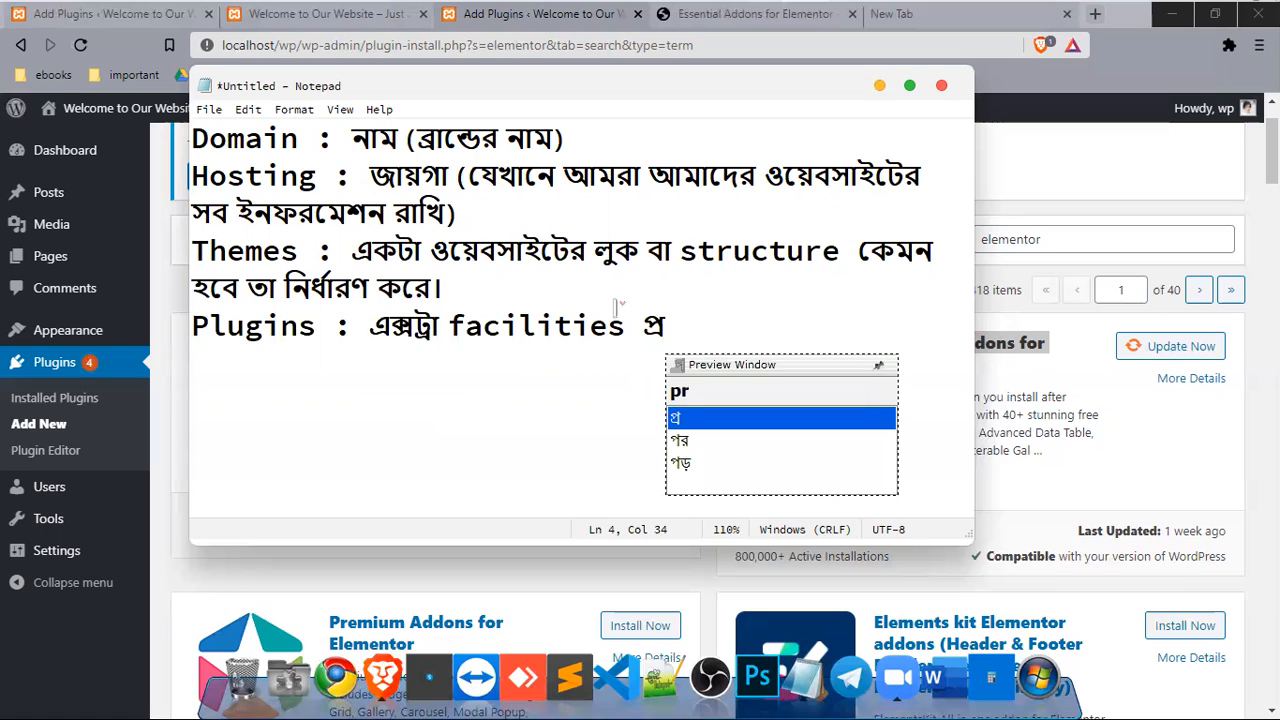
text(dan kore)
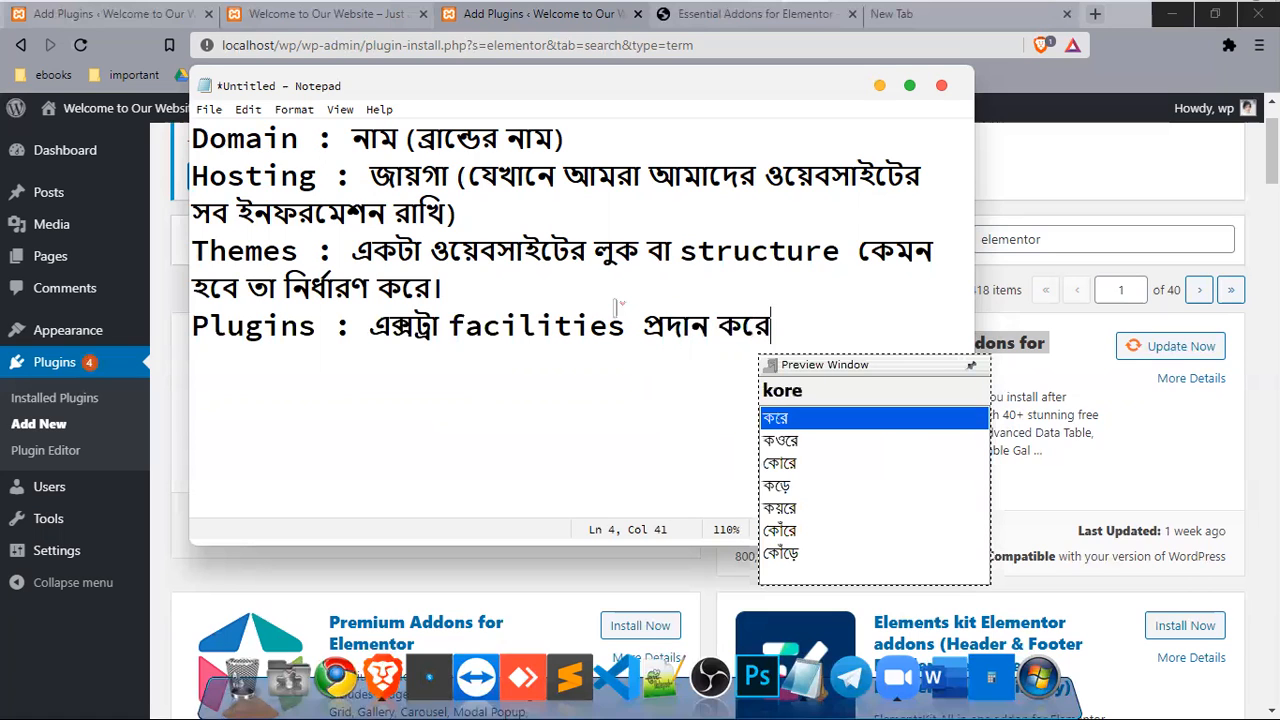
text(.)
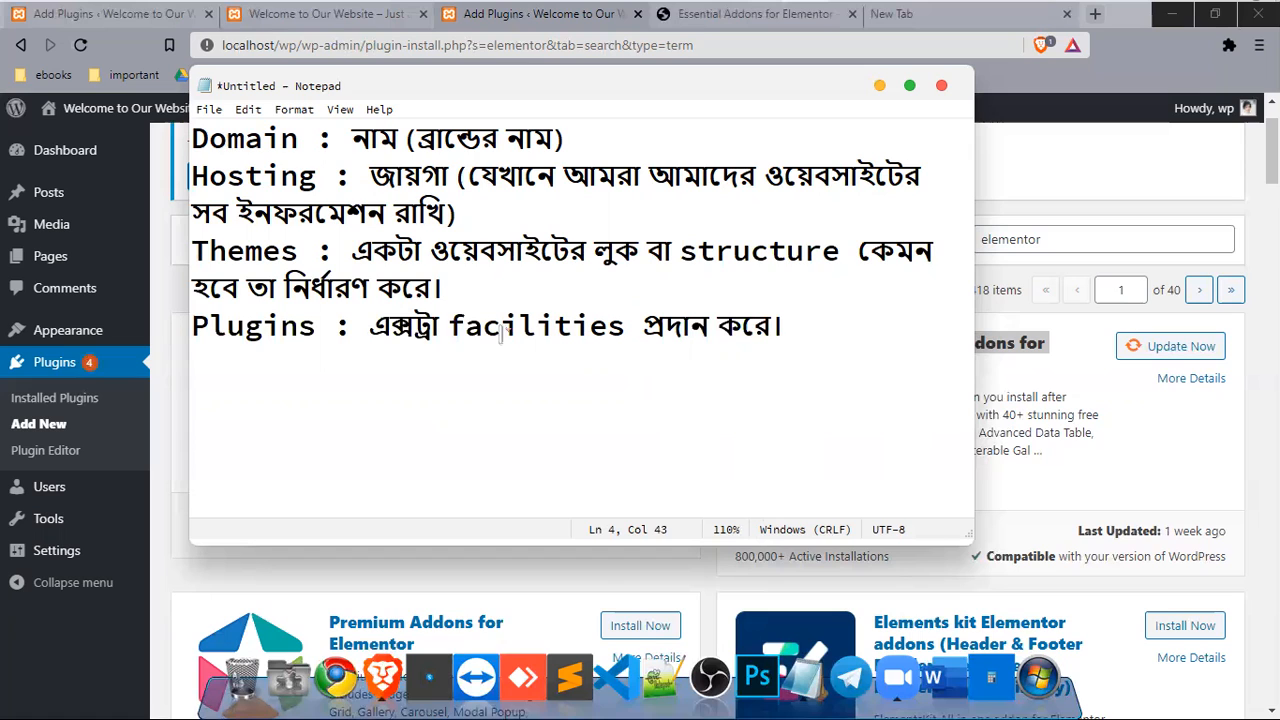
Step: Insert "থিমে " at the start of the Plugins explanation, before "এক্সট্রা"
click(367, 326)
text(thmi)
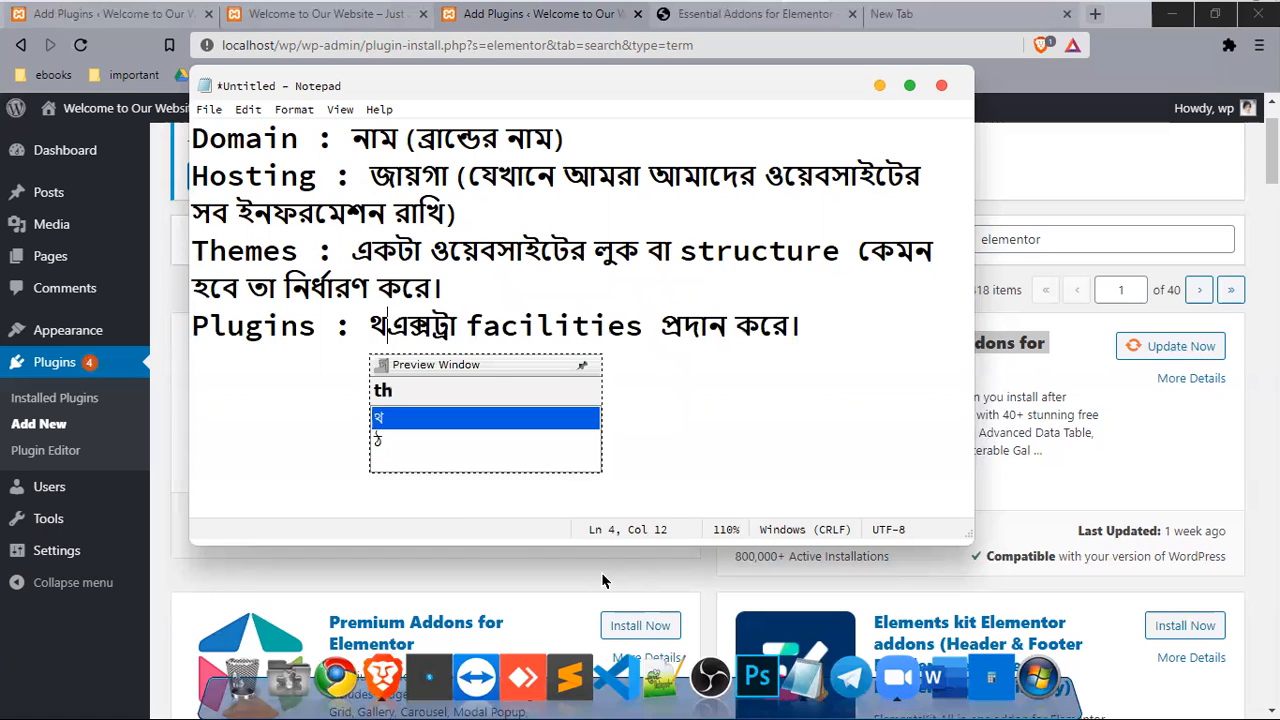
key(BackSpace)
key(BackSpace)
text(ime)
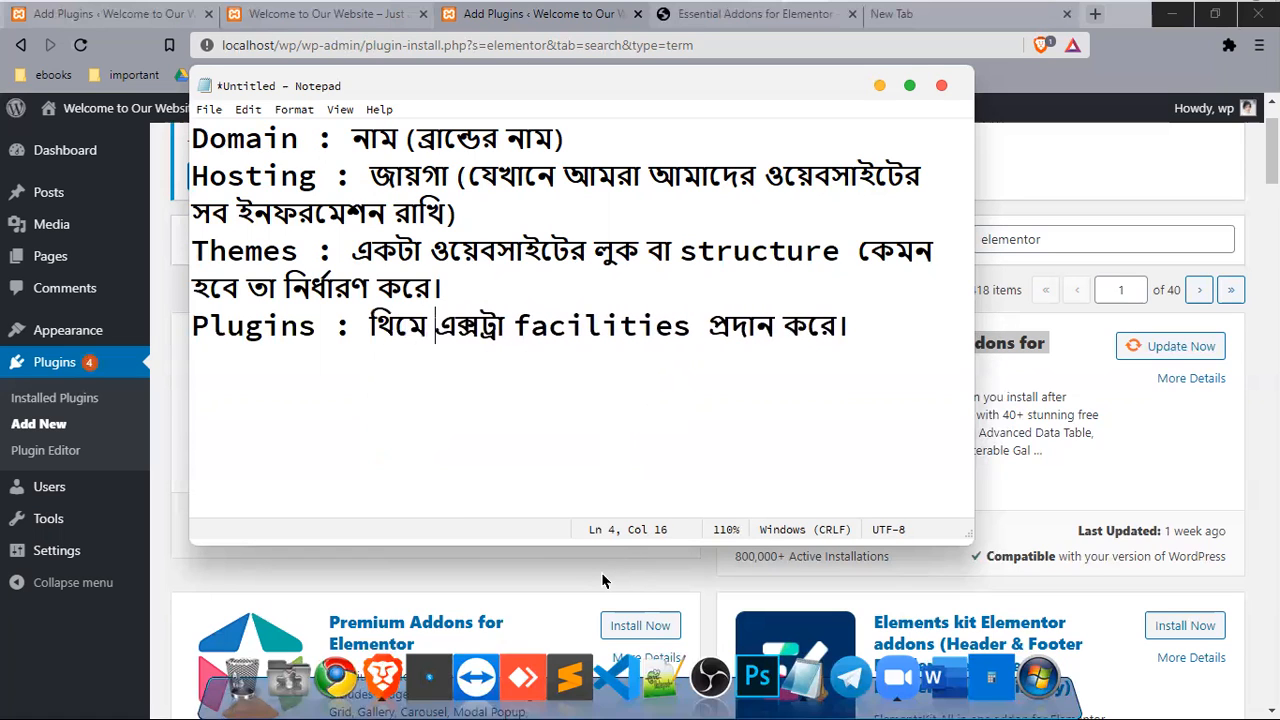
Step: Add a line below the Plugins explanation, indented by two tab stops, with the label "Addon : "
click(925, 316)
key(Return)
key(Tab)
key(Tab)
text(Addon :)
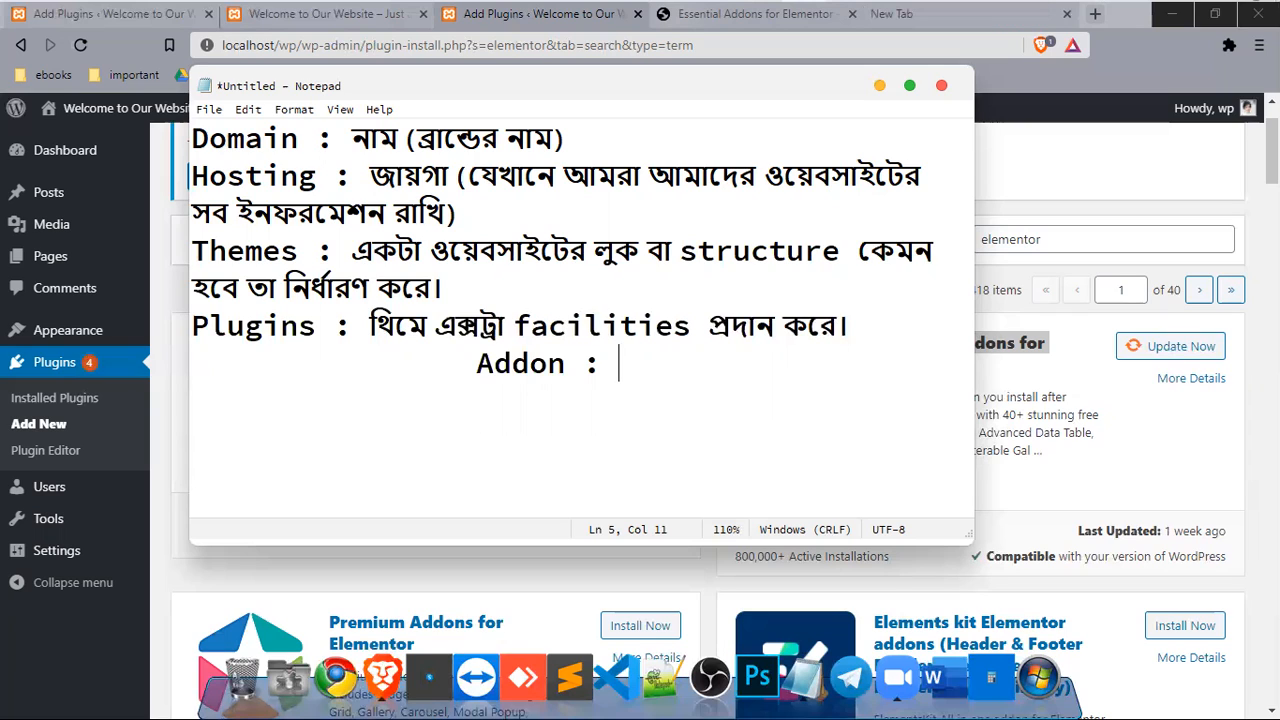
Step: Write the Addon explanation "প্লাগিনের আরও ফিচার্স এড করে" after its label
text(pla)
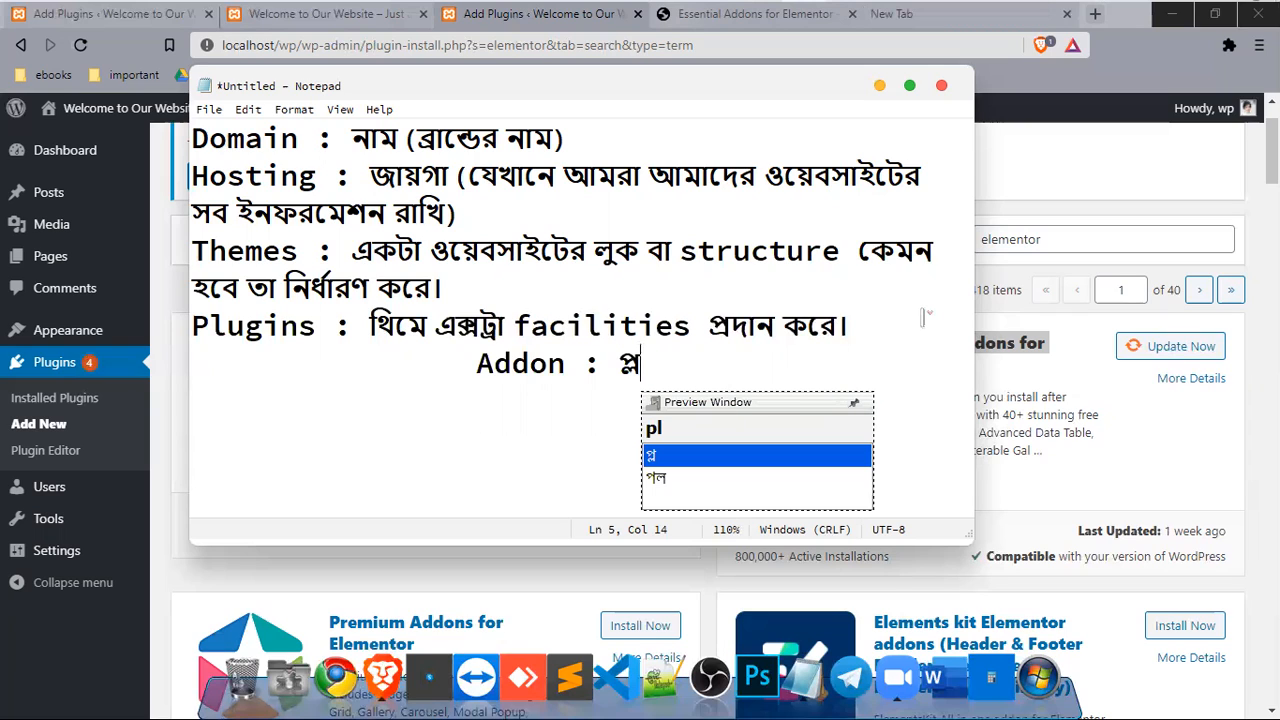
text(giner )
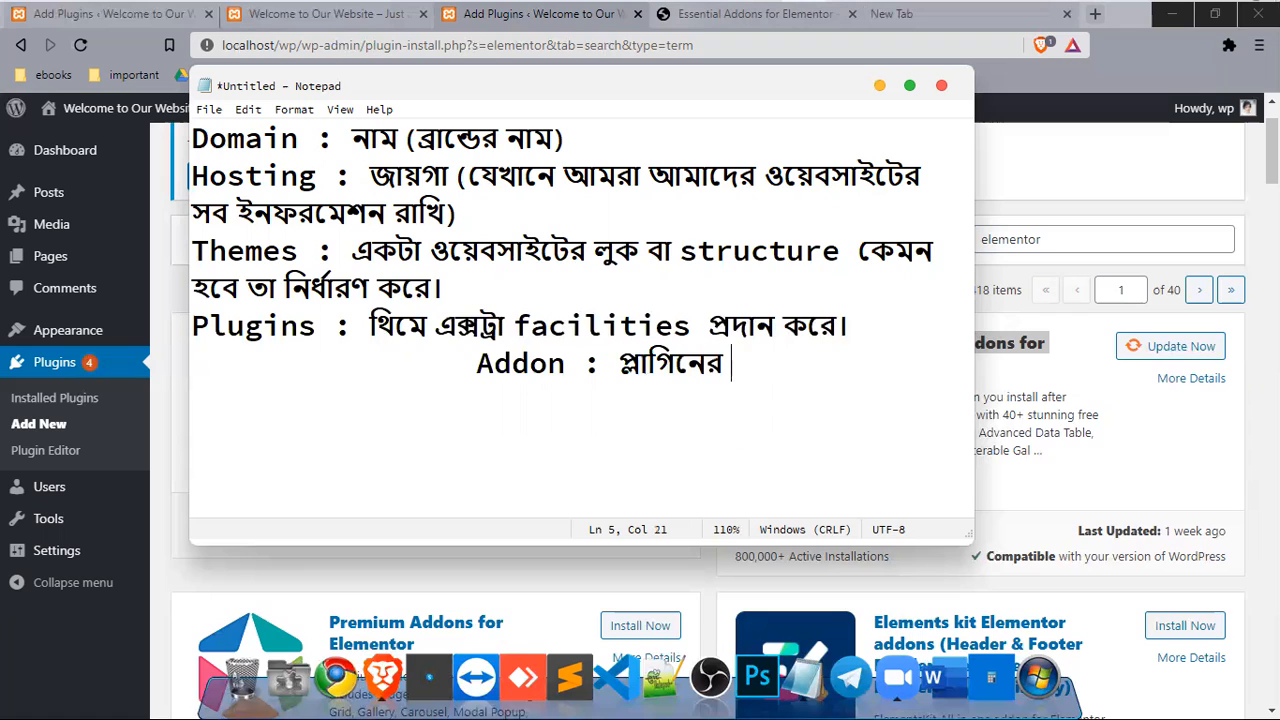
text(aro fi)
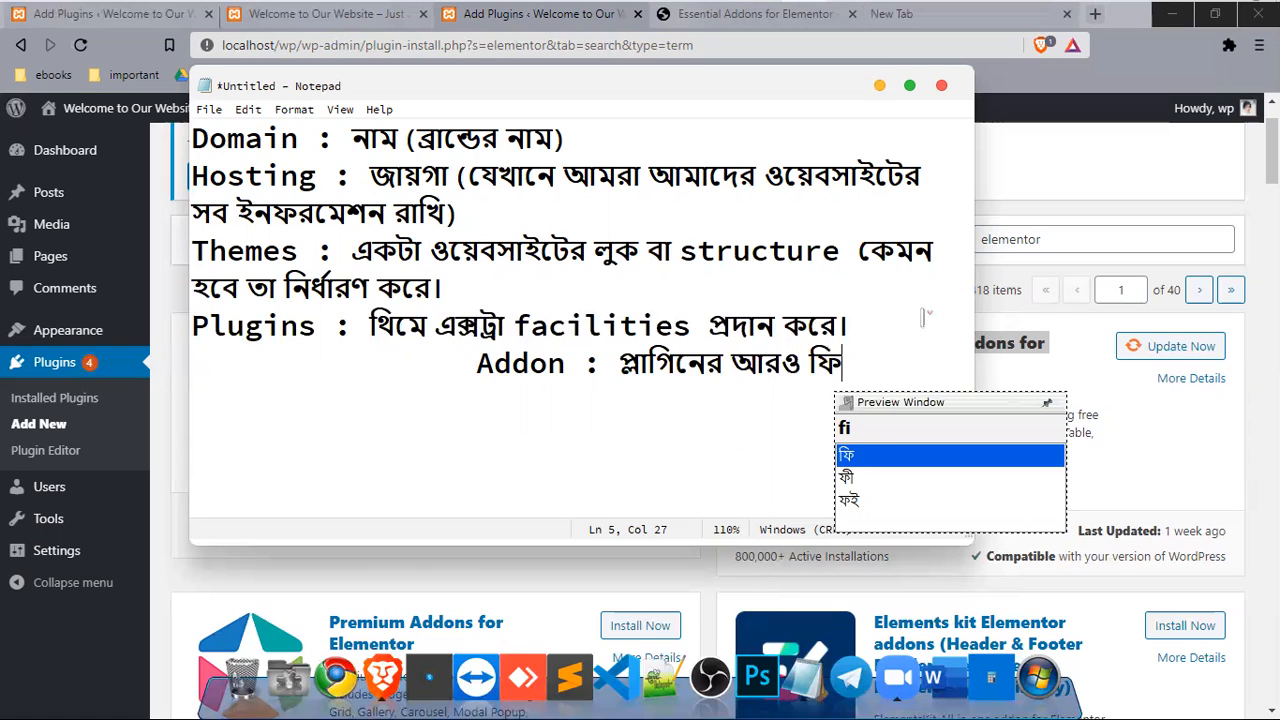
text(carrs)
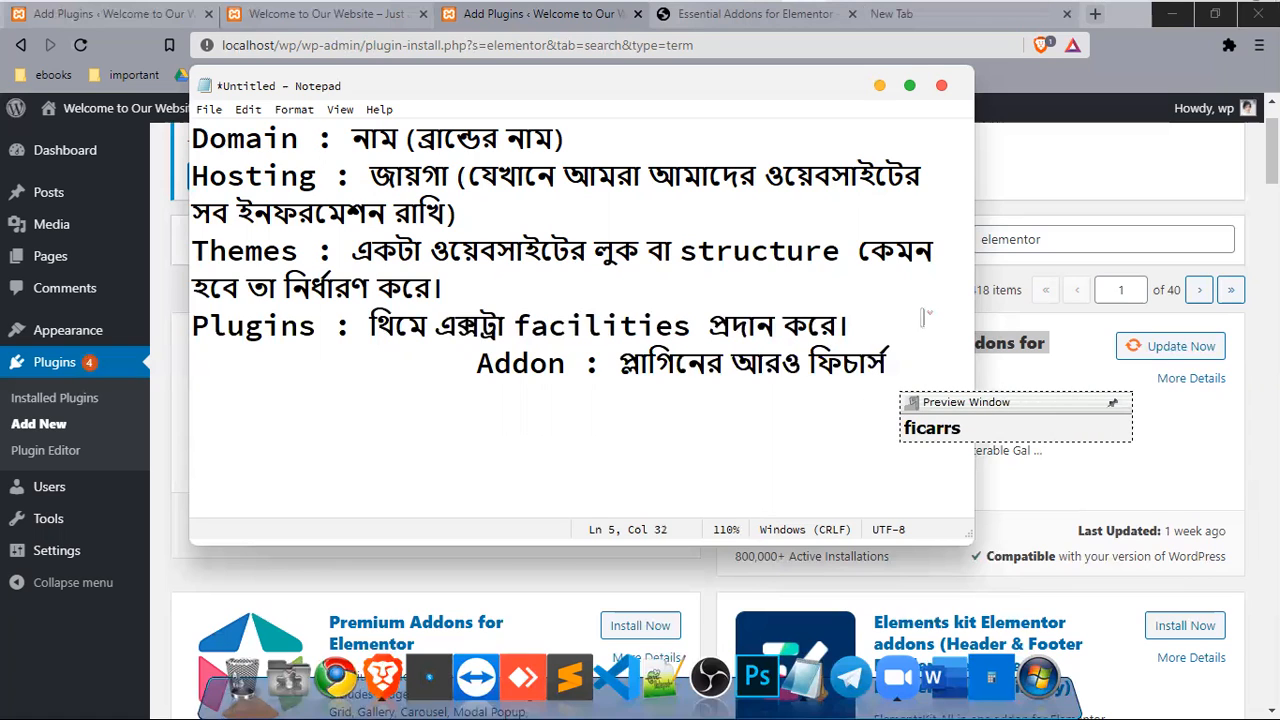
text( ed kor)
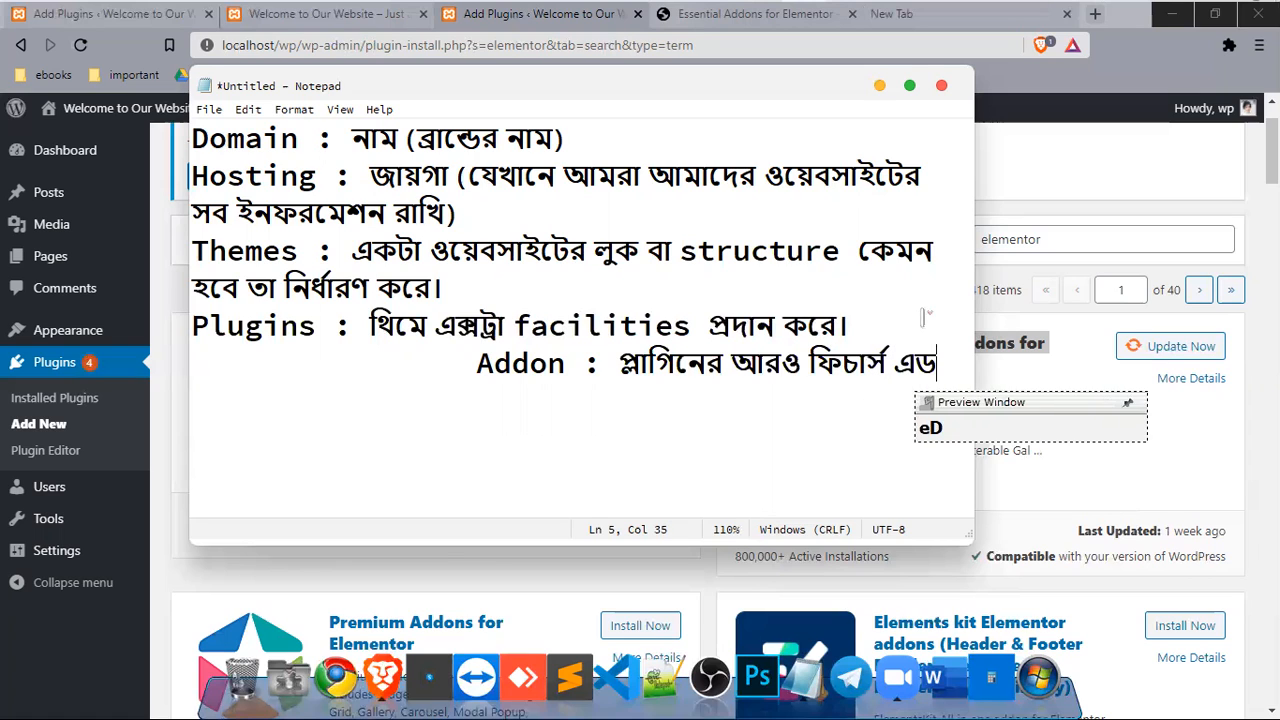
text(e)
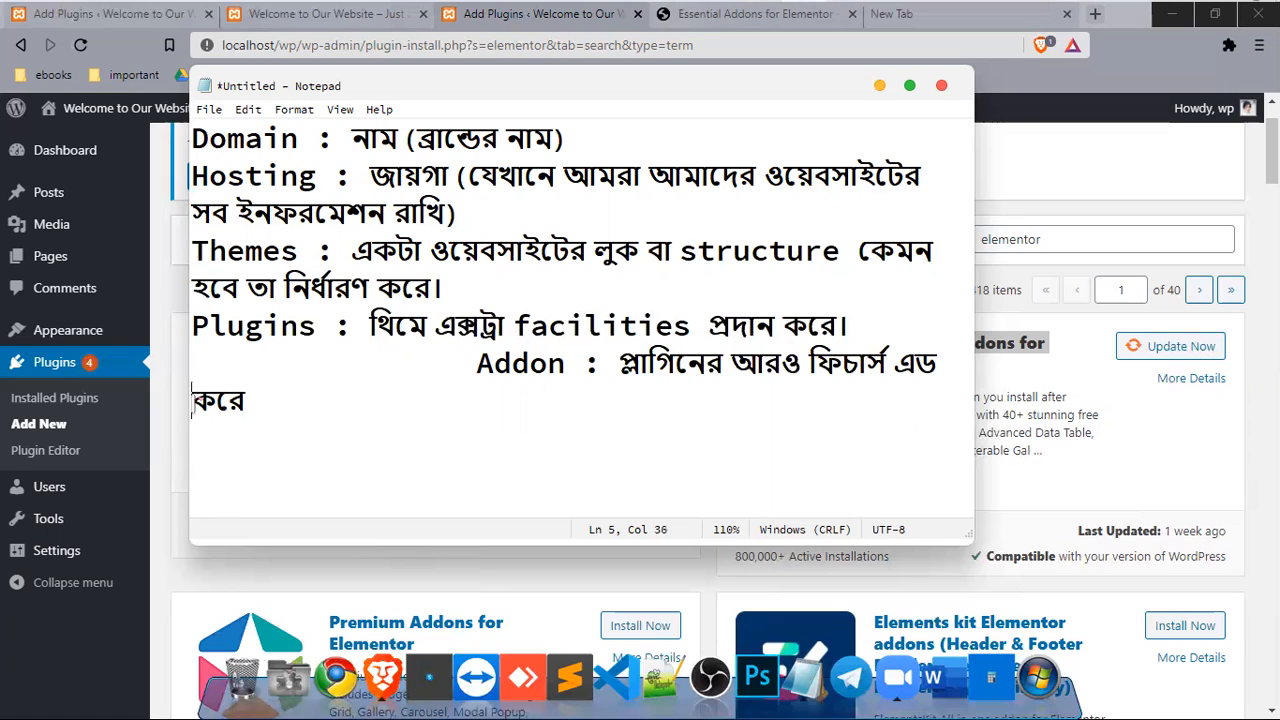
Step: Indent the wrapped word "করে" so it lines up under the start of the Addon explanation
key(Tab)
key(Tab)
key(Tab)
click(682, 398)
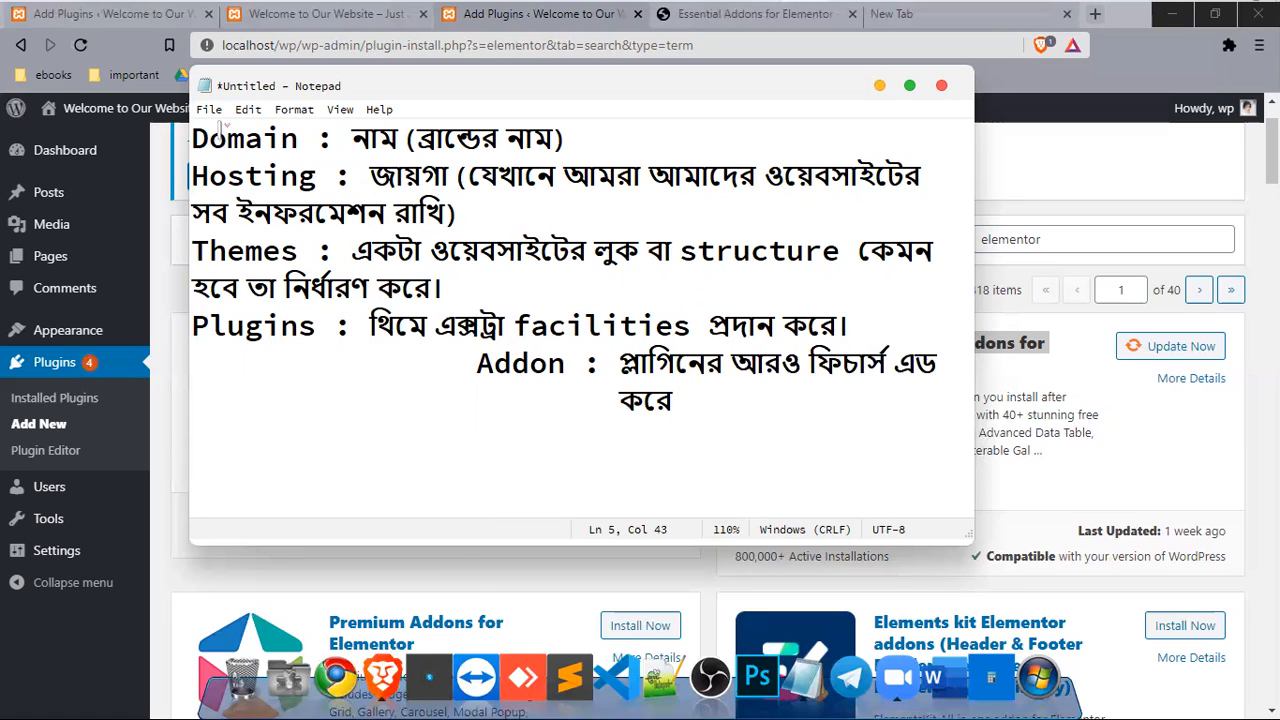
Step: Review the finished notes by highlighting all the terms, the Themes to Addon lines, and the word "Addon"
drag(711, 406, 191, 132)
click(724, 402)
drag(192, 248, 828, 420)
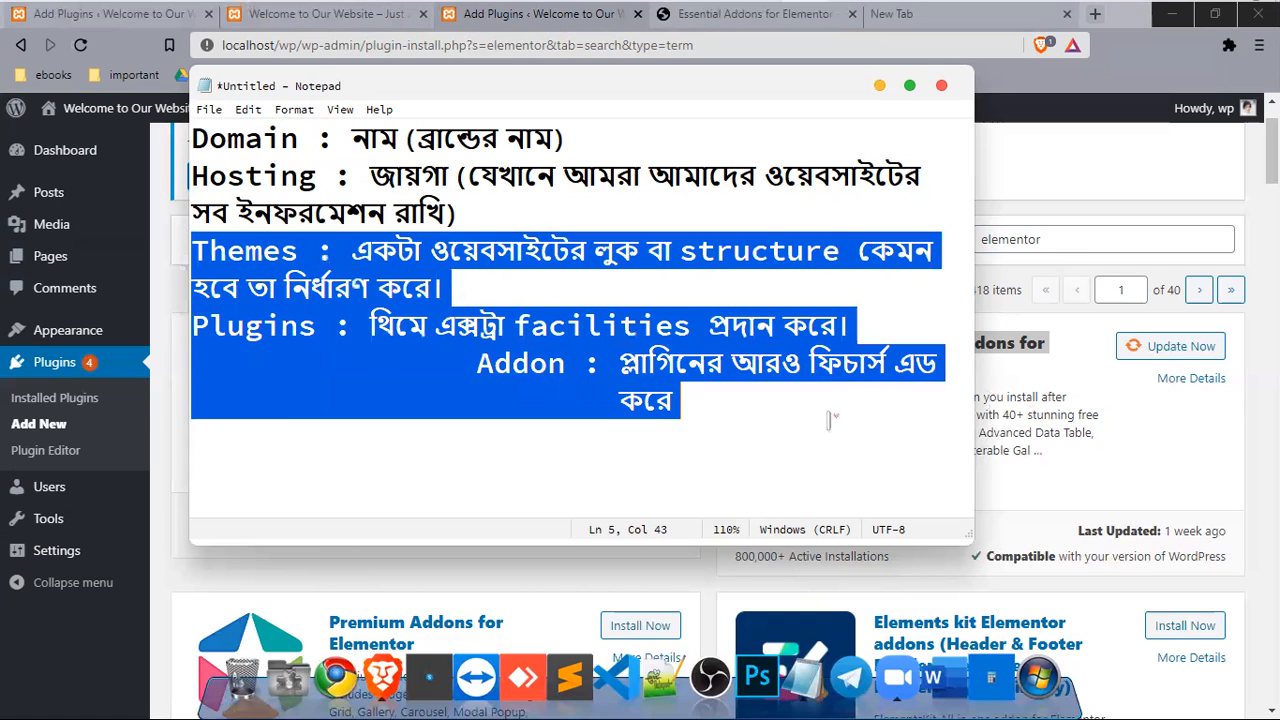
click(672, 405)
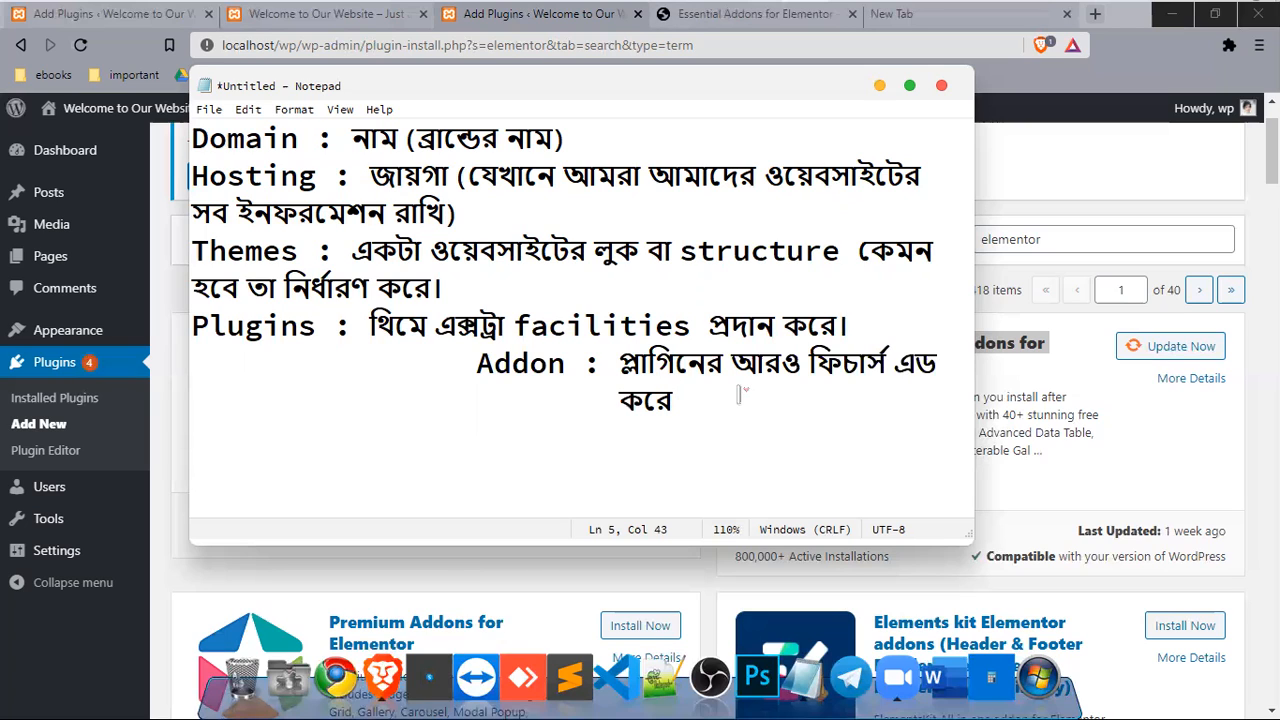
drag(740, 395, 195, 328)
click(482, 368)
mouse_move(487, 368)
mouse_down()
mouse_move(568, 368)
mouse_move(475, 368)
mouse_up()
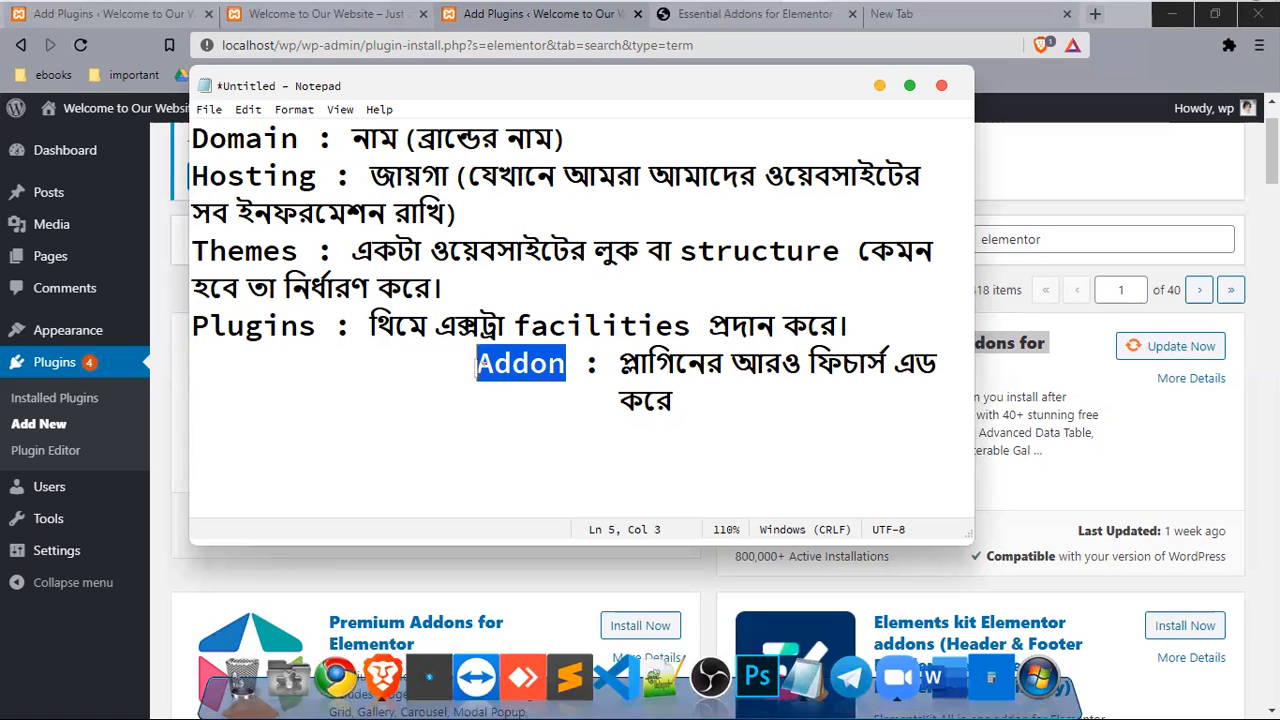
Step: Put the notes away, switch to the Essential Addons page in the browser, and examine its free elements, highlighting "Post Timeline"
click(878, 86)
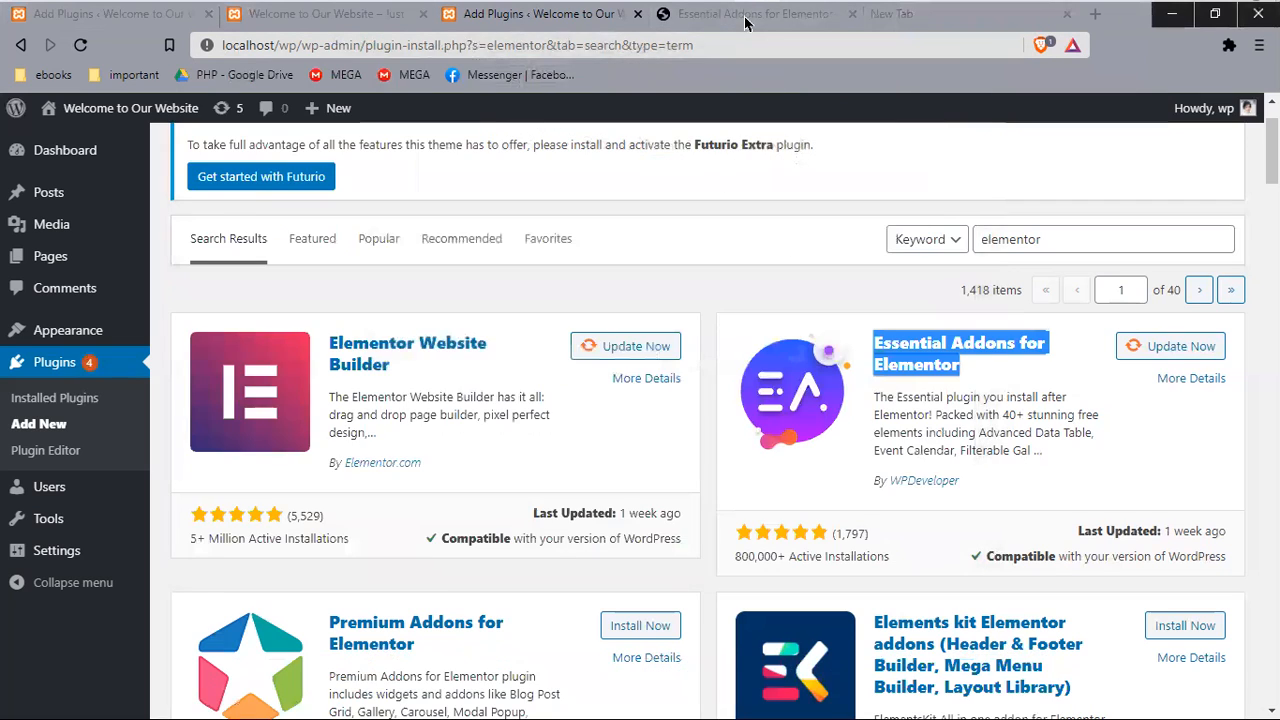
click(745, 22)
scroll(986, 480, down, 3)
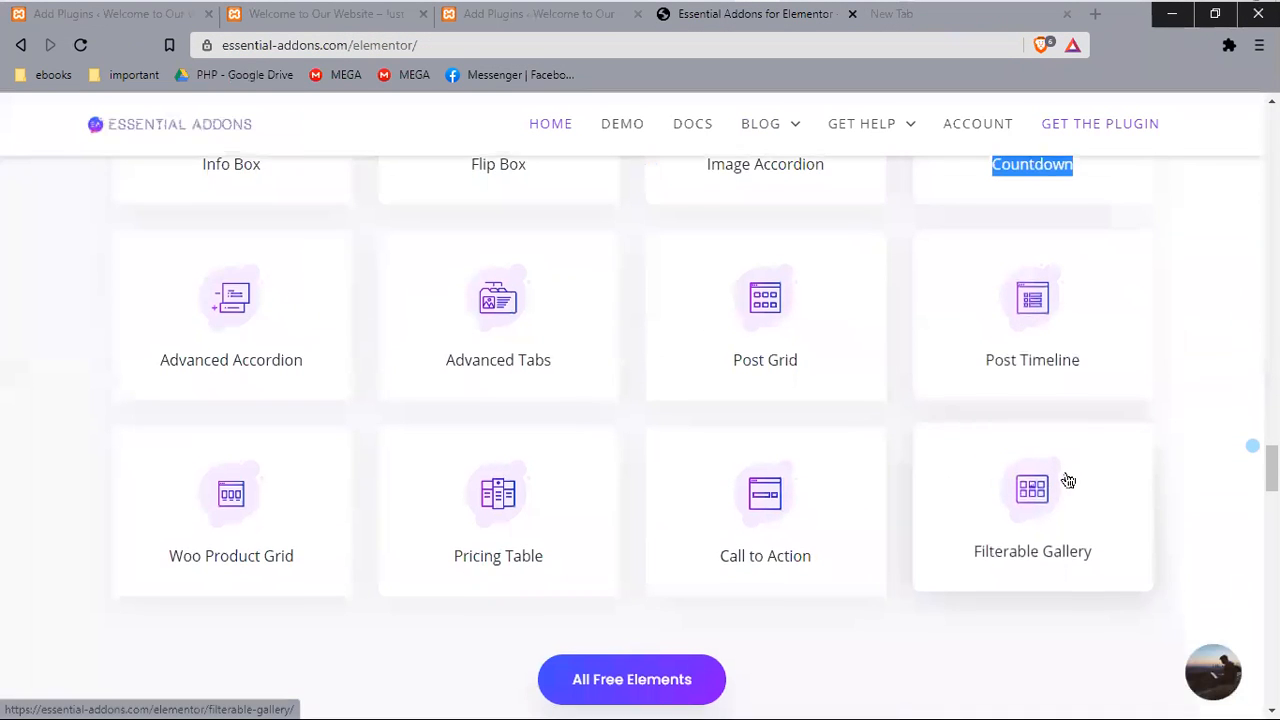
scroll(1068, 481, down, 1)
triple_click(1027, 258)
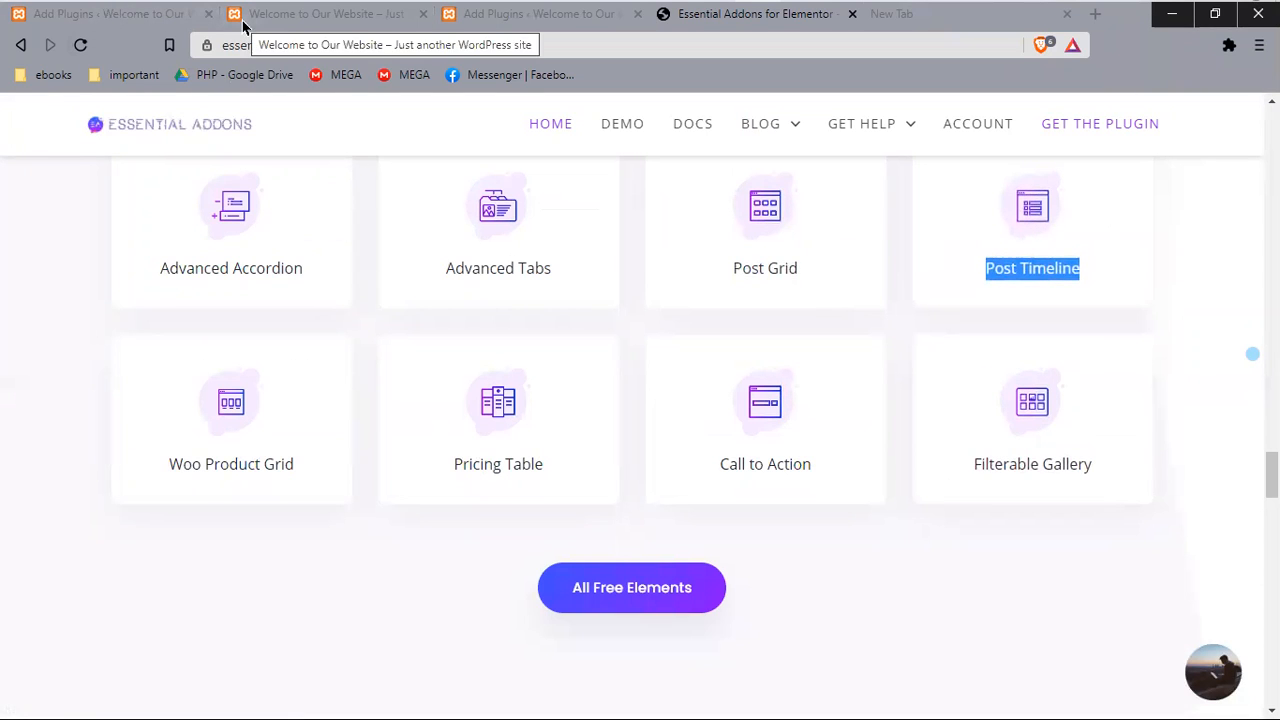
Step: Examine the rest of the free elements and the PRO elements listed on the Essential Addons page
scroll(683, 443, up, 2)
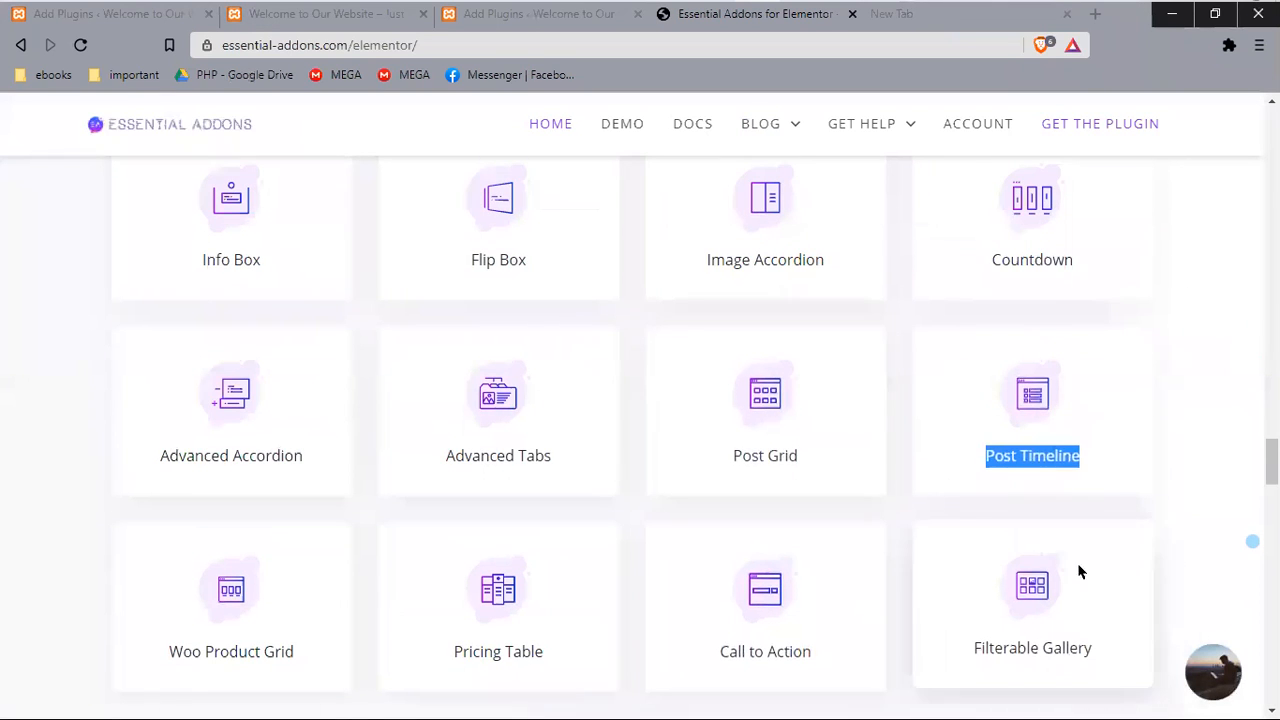
scroll(1080, 571, down, 1)
scroll(680, 530, down, 2)
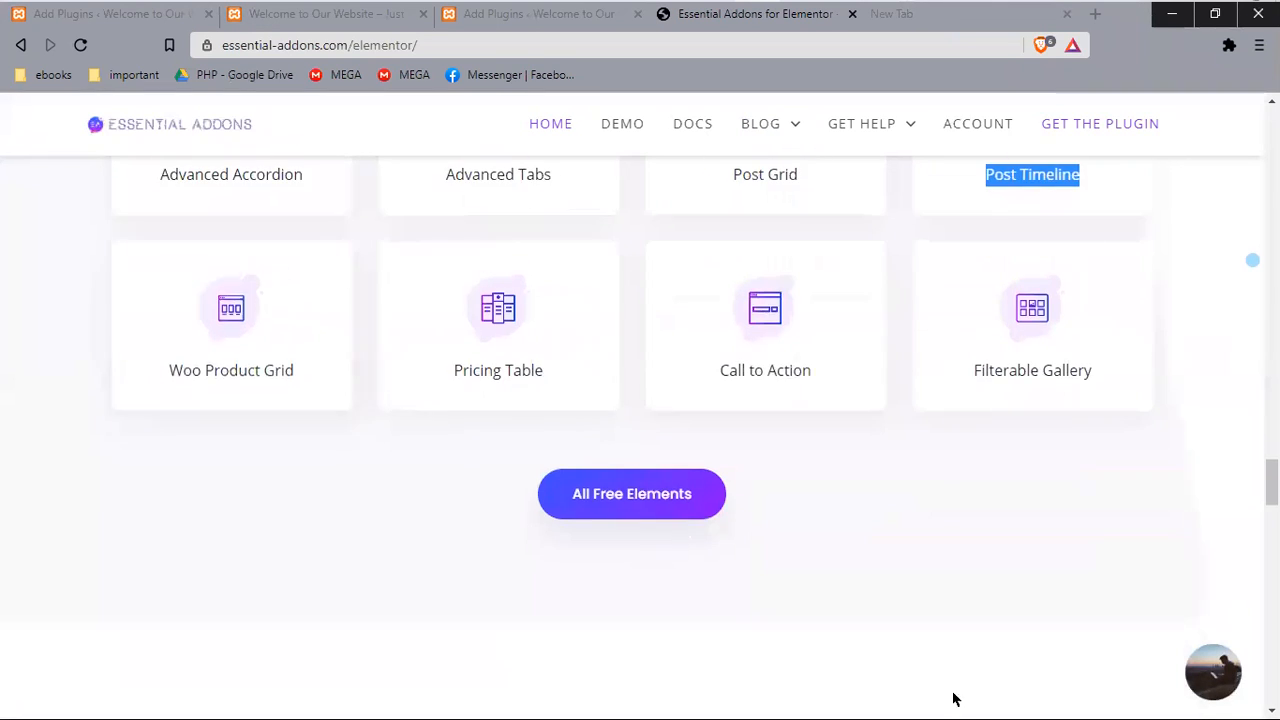
scroll(800, 392, down, 7)
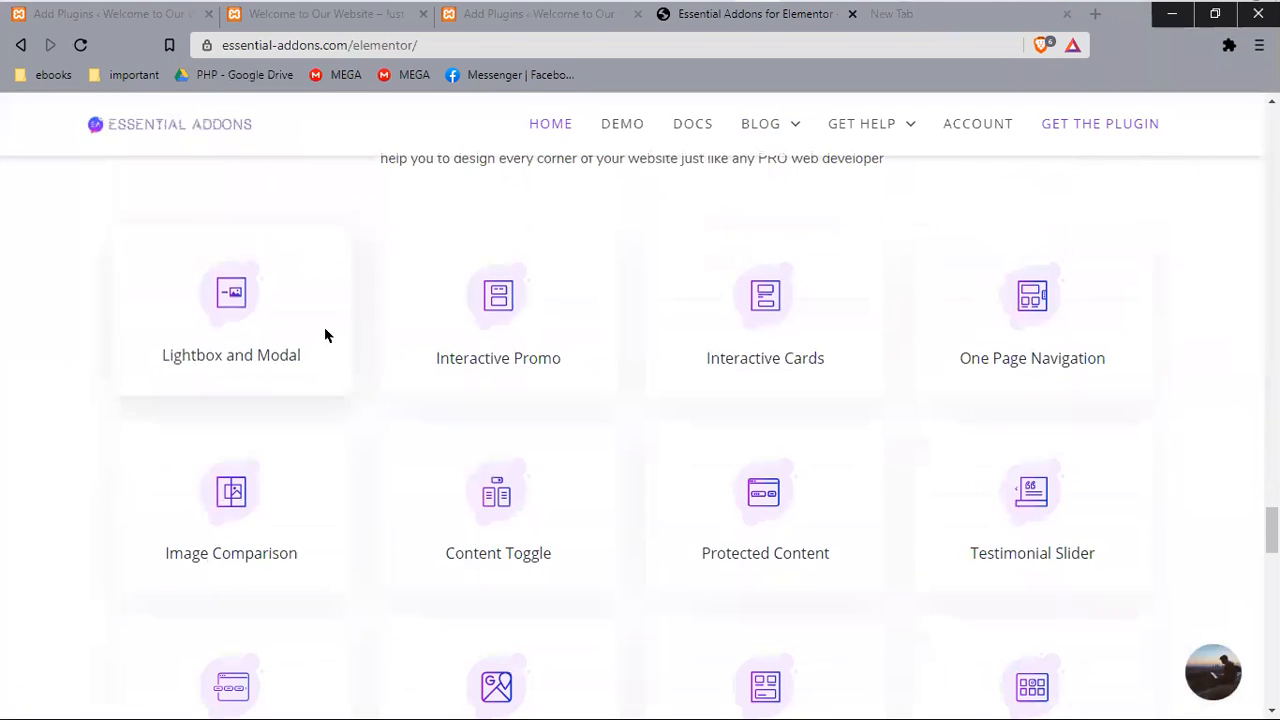
scroll(783, 389, down, 4)
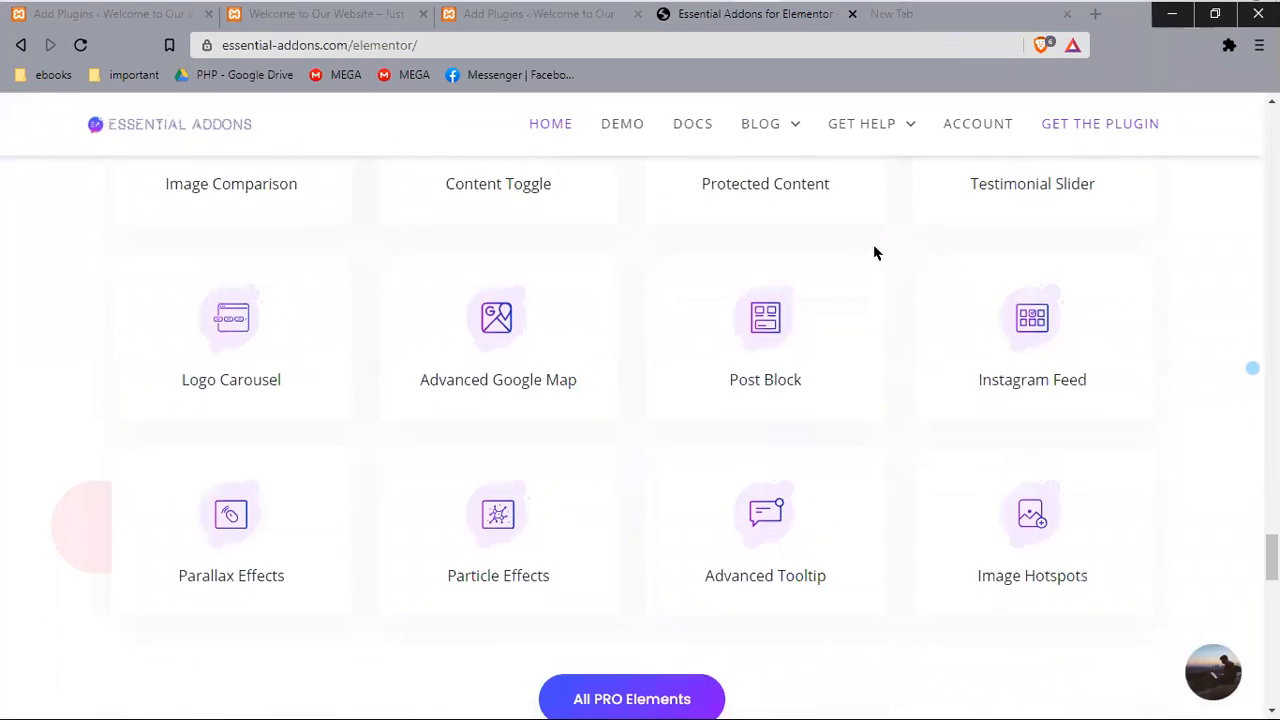
scroll(957, 400, down, 3)
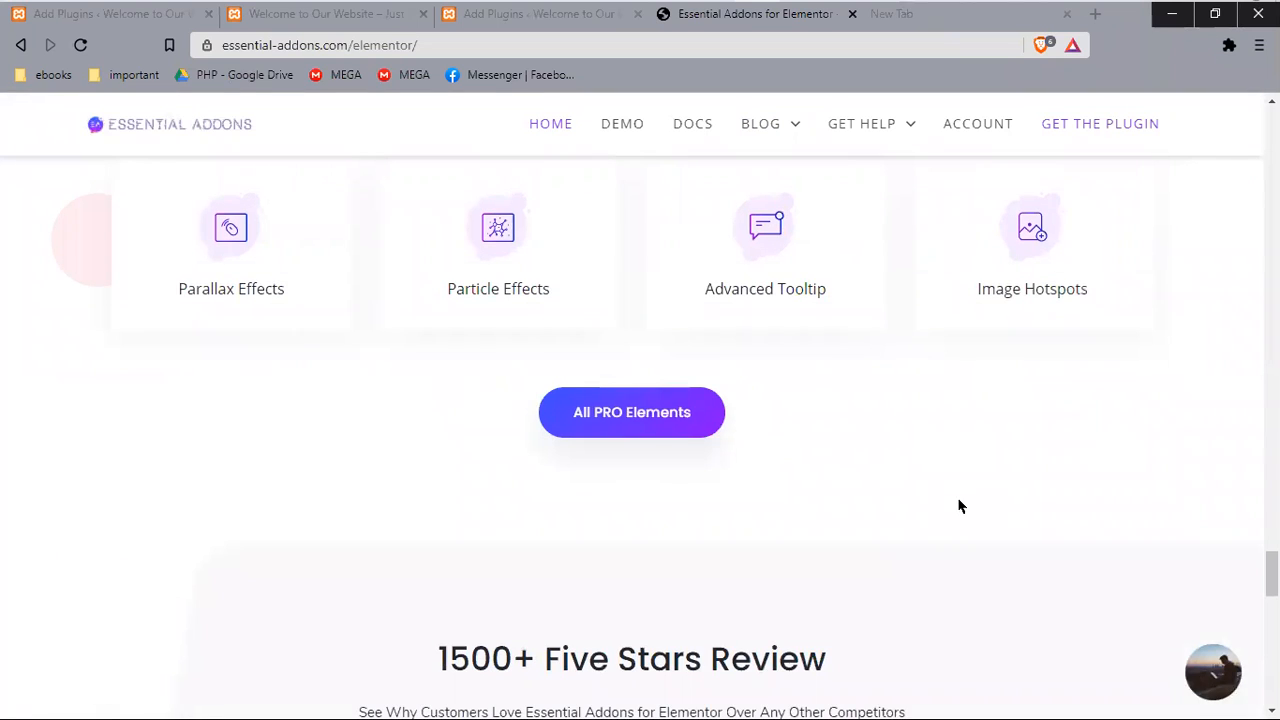
Step: Return to the WordPress plugin results for "elementor" and search Google for the listed plugin "Premium Addons for Elementor"
click(316, 14)
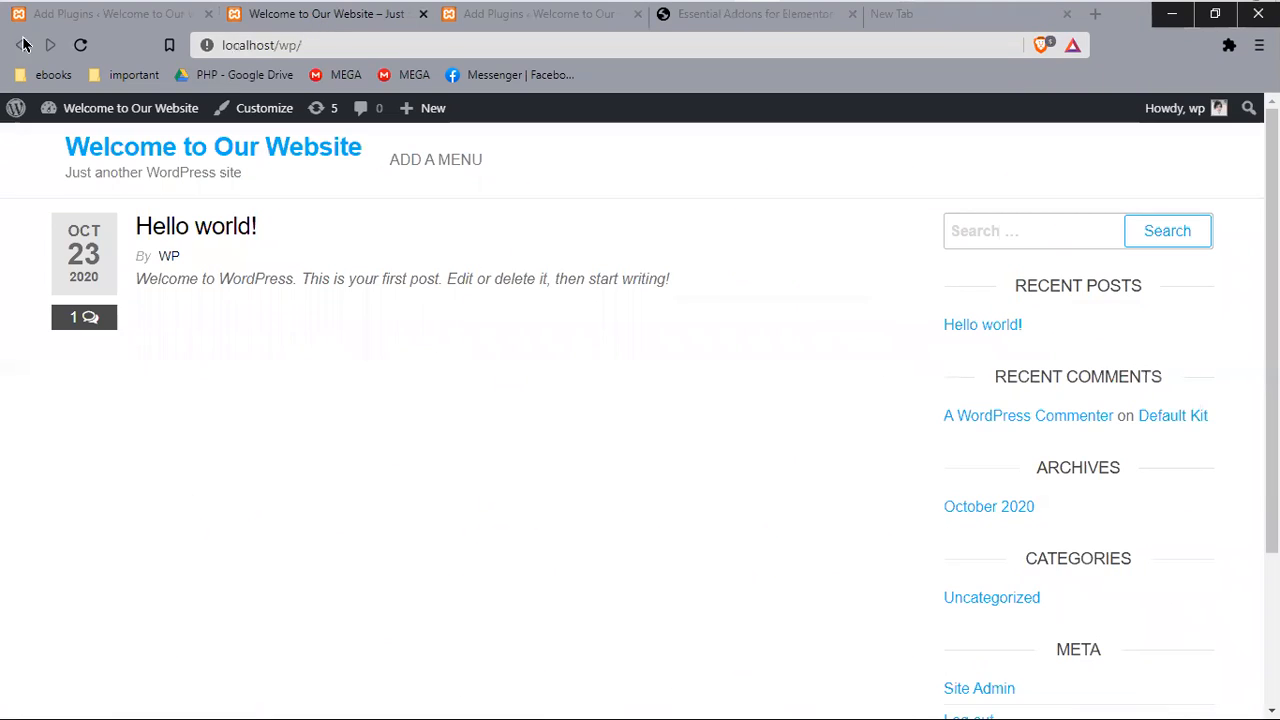
click(76, 18)
scroll(860, 330, up, 5)
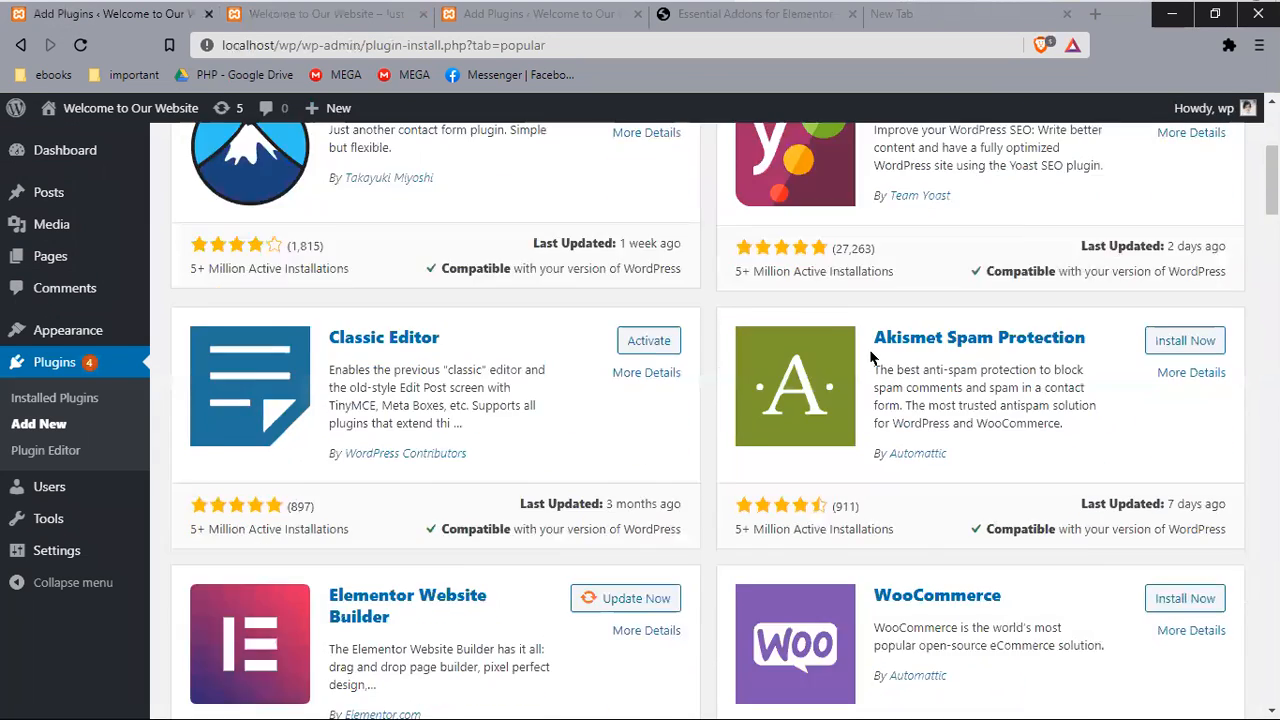
click(533, 28)
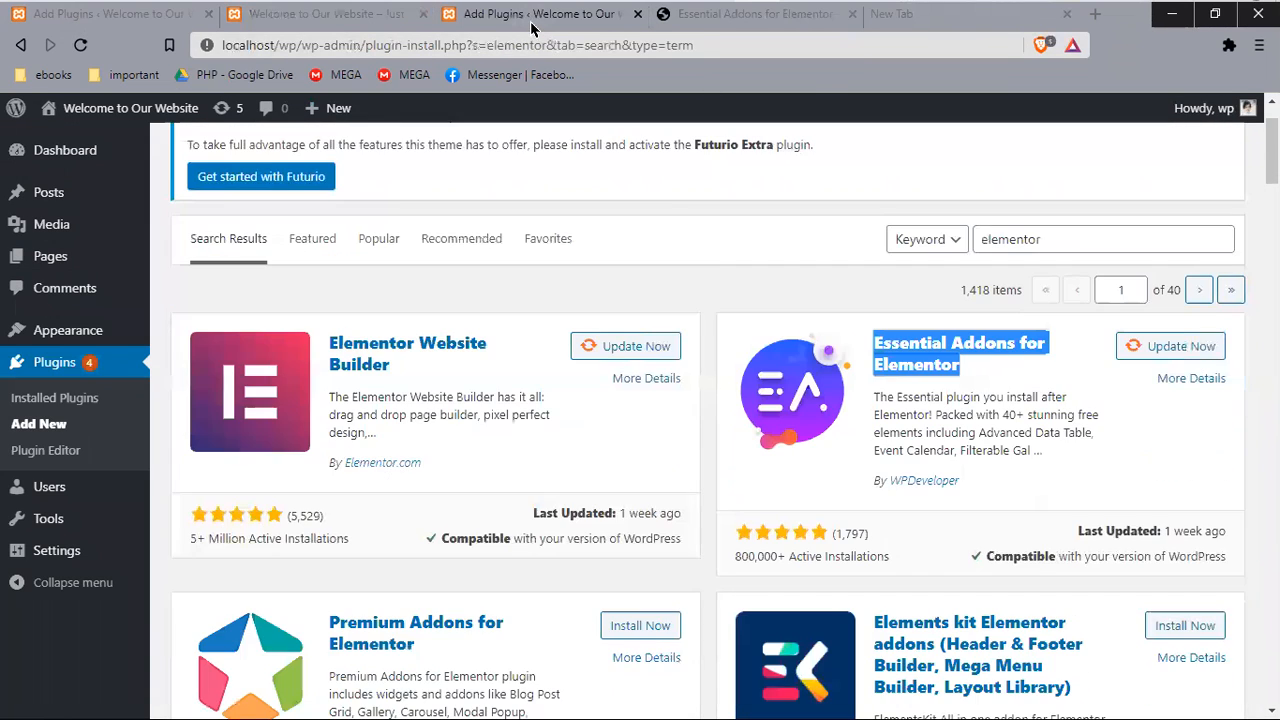
scroll(428, 340, down, 5)
drag(431, 370, 331, 342)
right_click(367, 341)
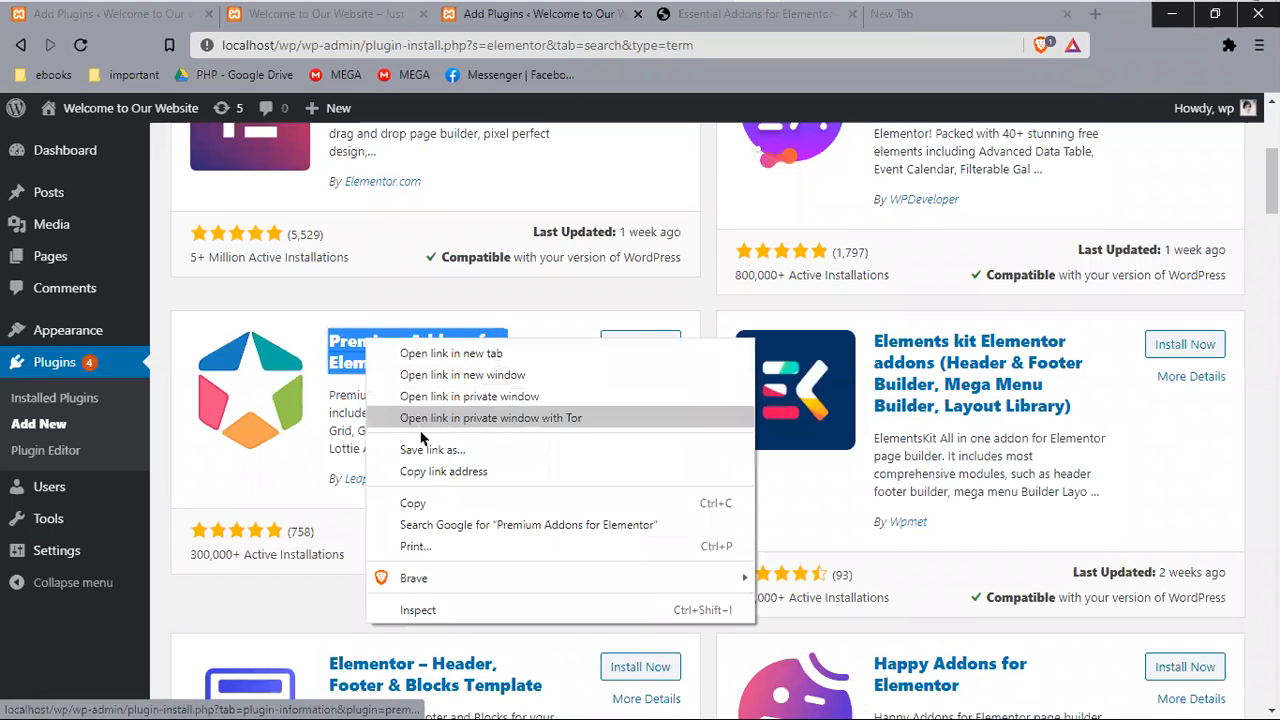
click(431, 522)
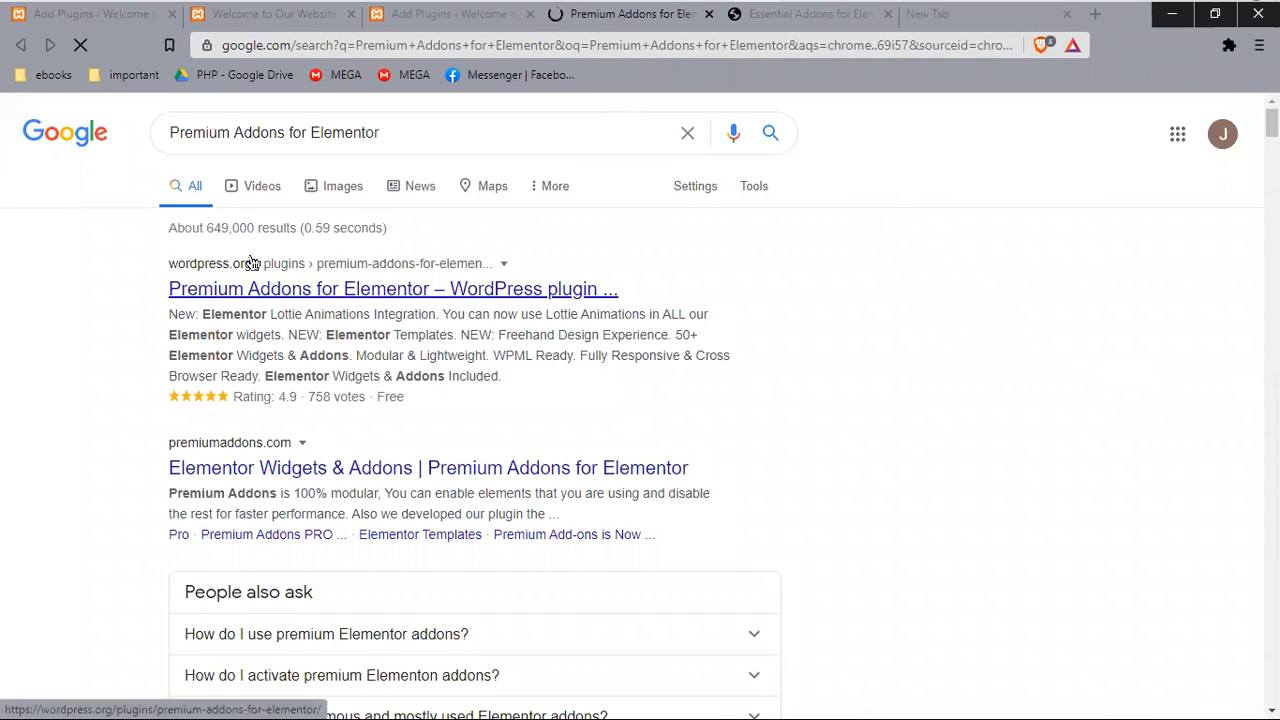
Step: Open the premiumaddons.com website from the Google results, leaving the wordpress.org plugin page
click(329, 292)
key(alt+Left)
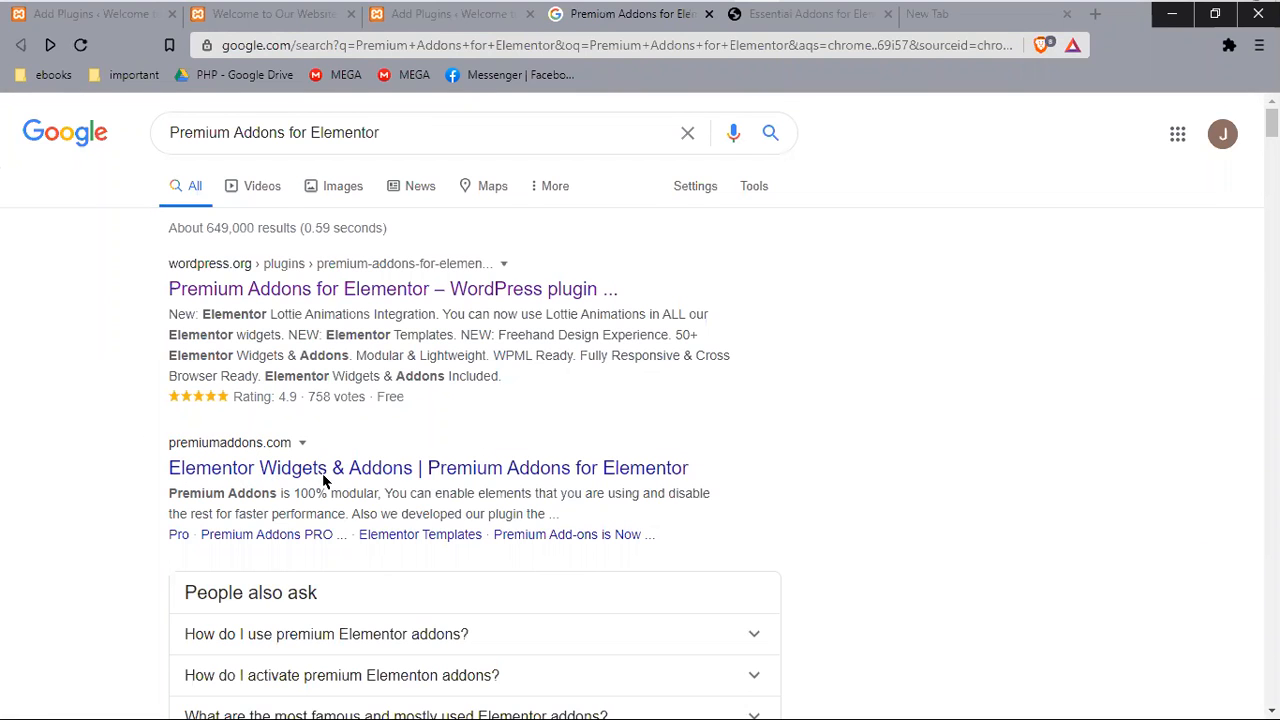
scroll(329, 472, down, 2)
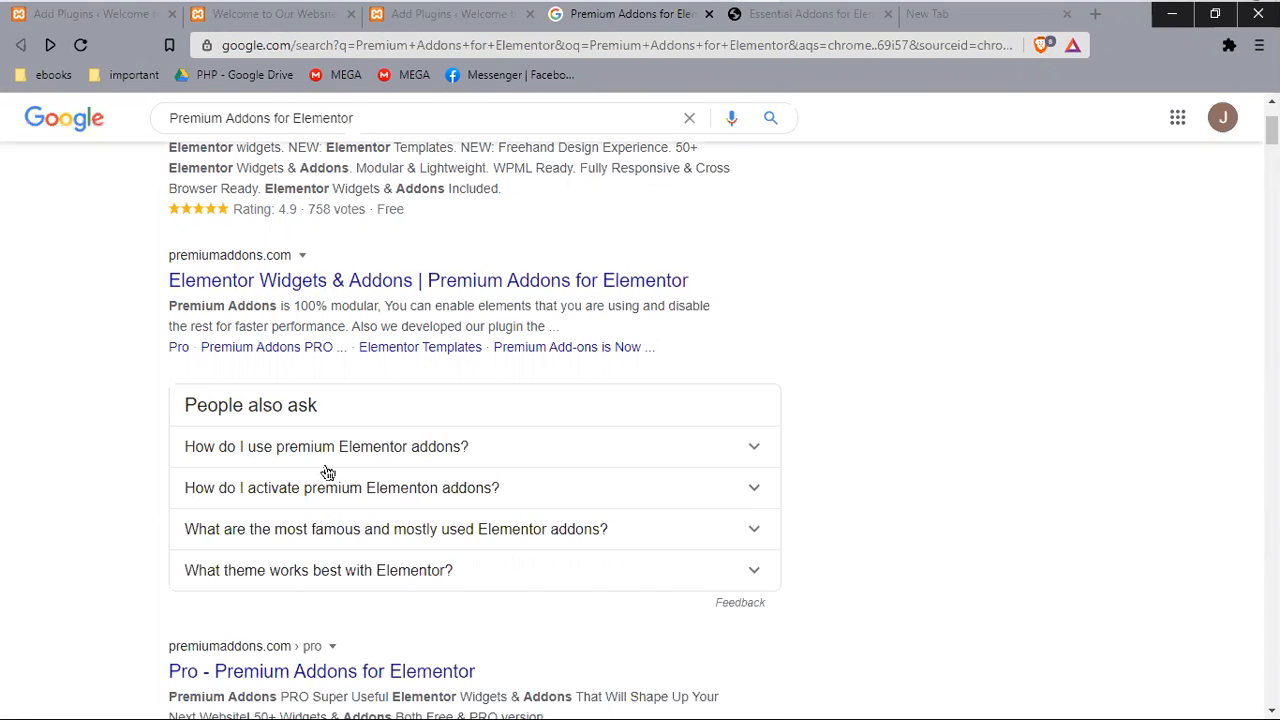
click(342, 284)
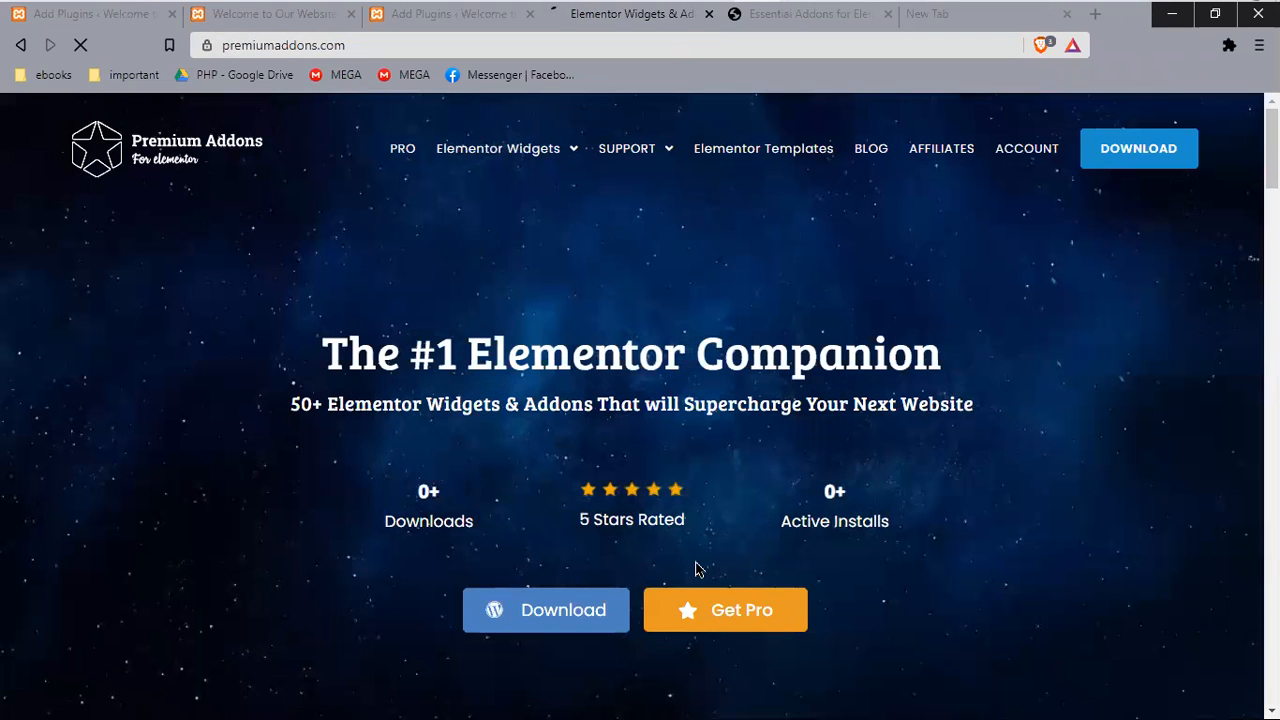
Step: Examine the free Elementor widgets on the Premium Addons page, dismissing the chat message
scroll(758, 582, down, 3)
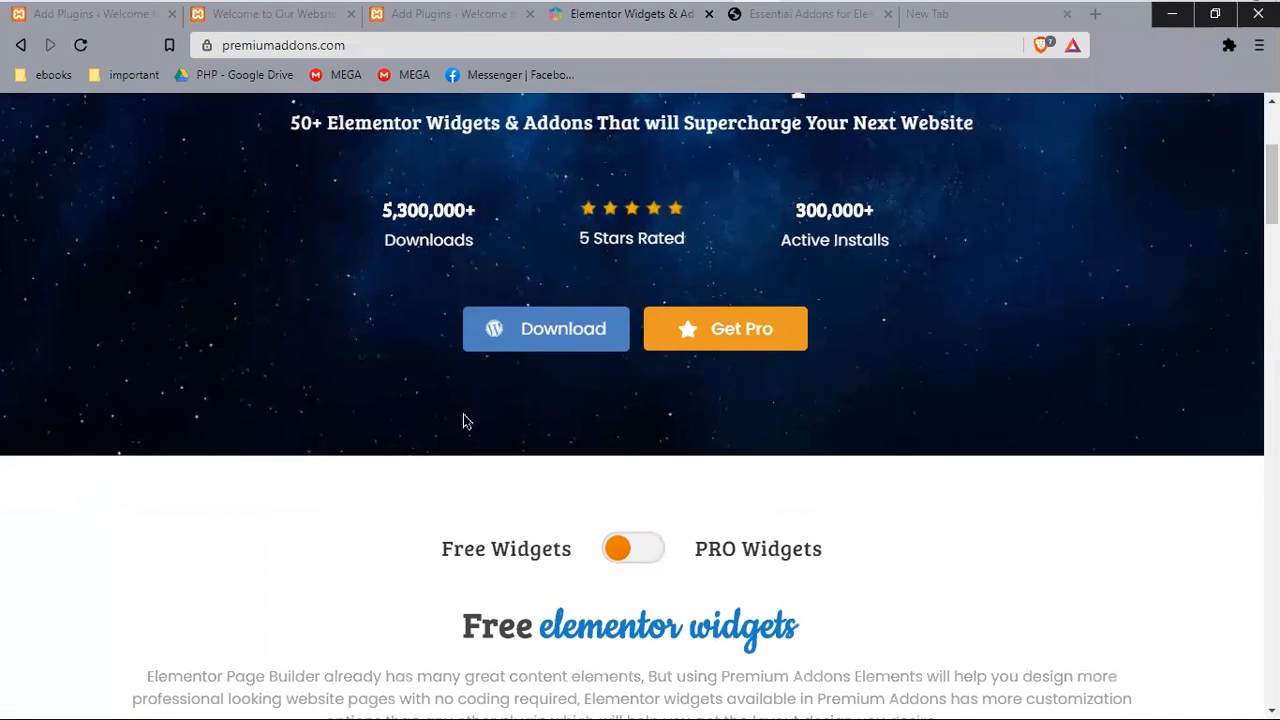
scroll(6, 571, down, 5)
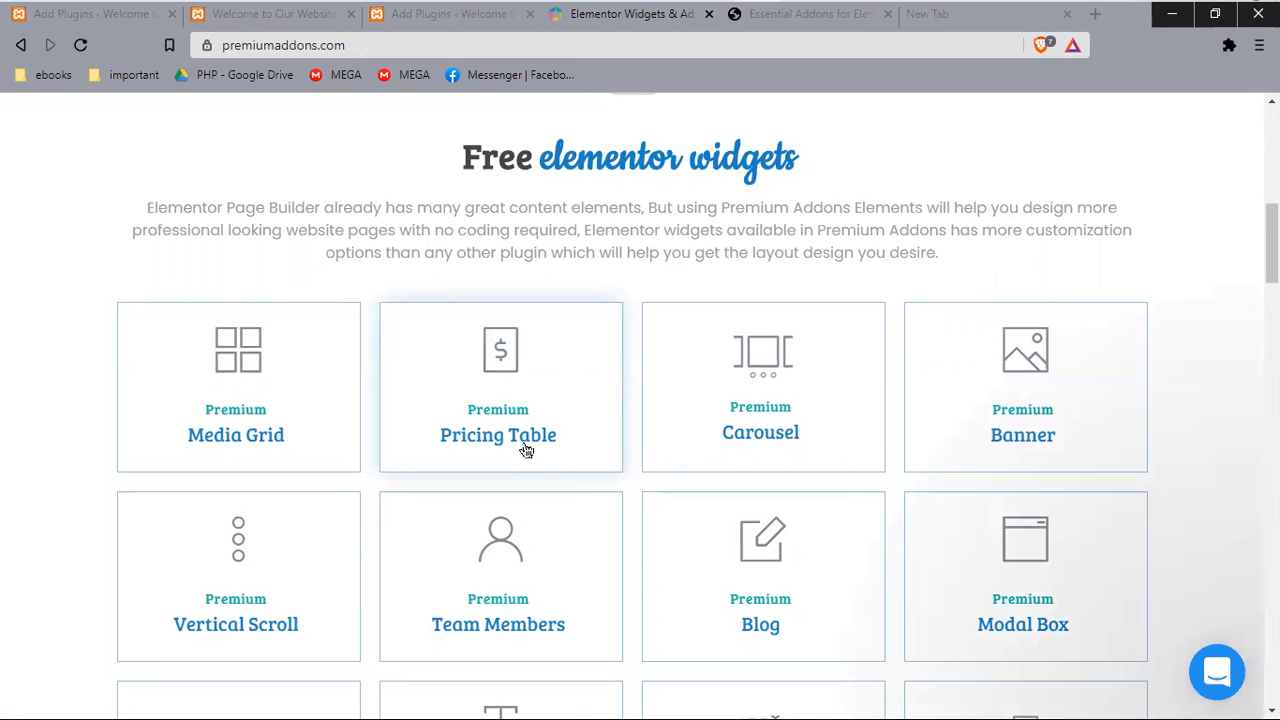
mouse_move(1235, 480)
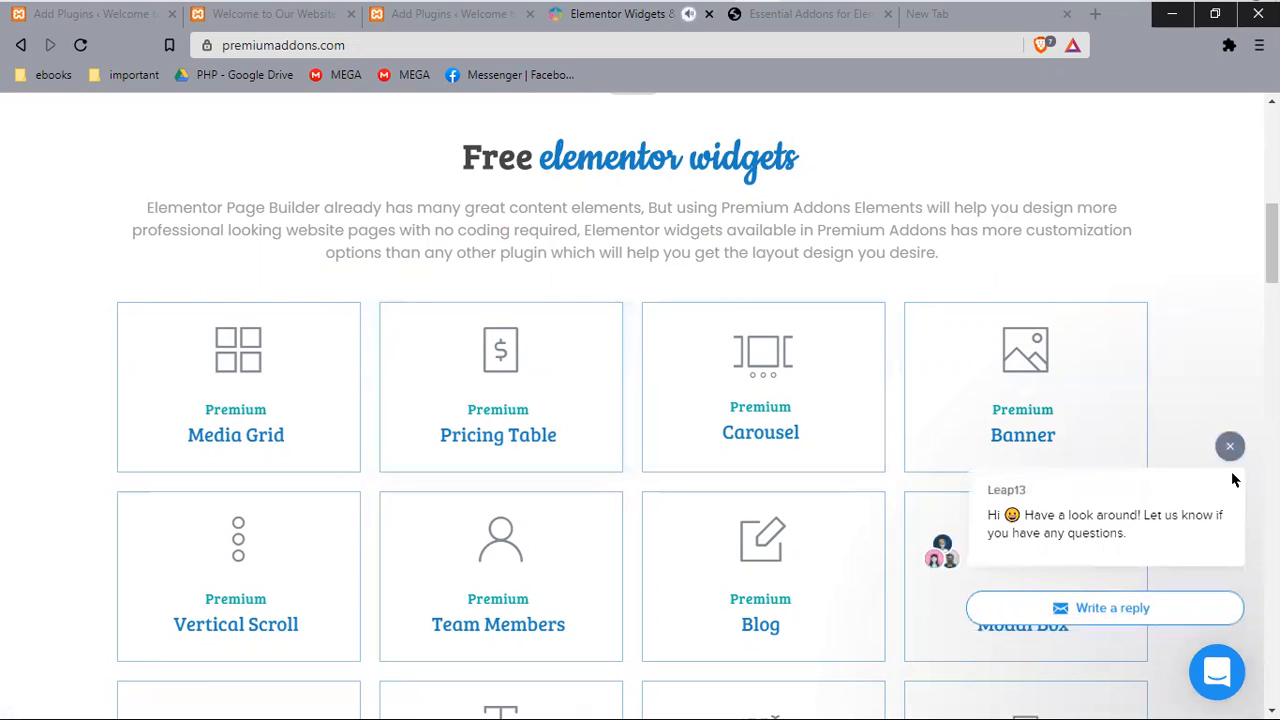
click(1231, 447)
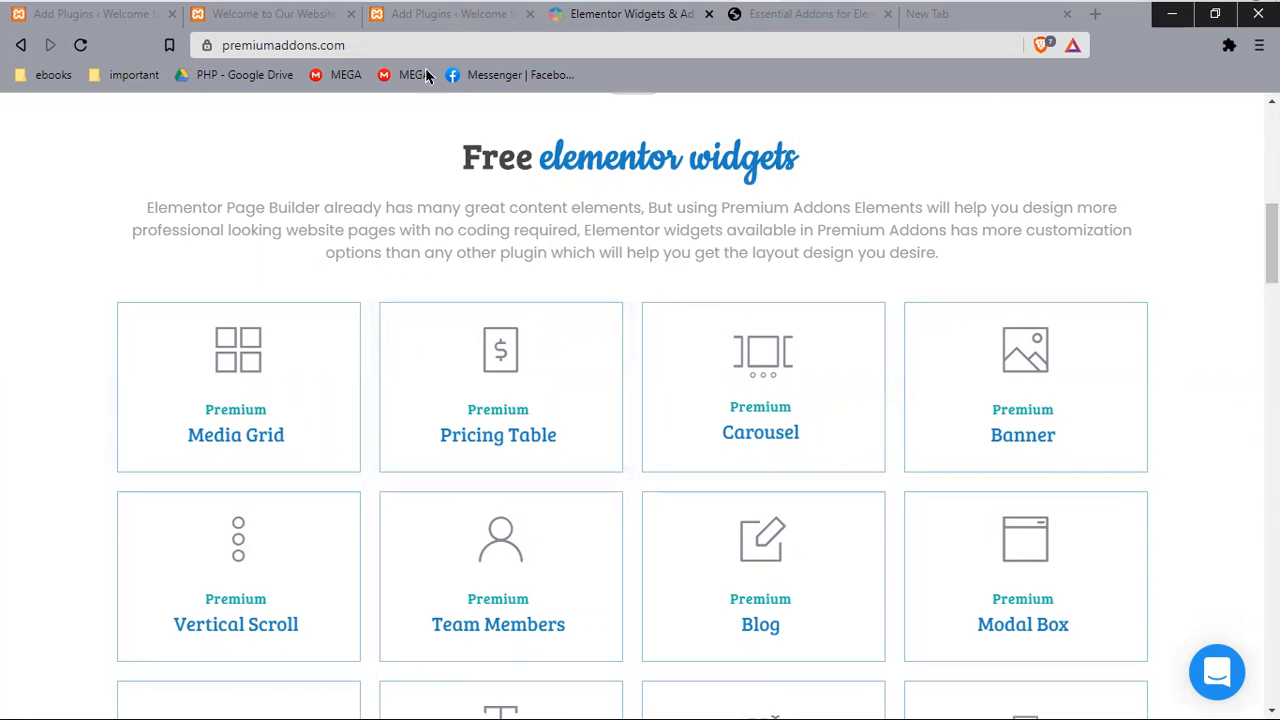
click(352, 45)
click(2, 263)
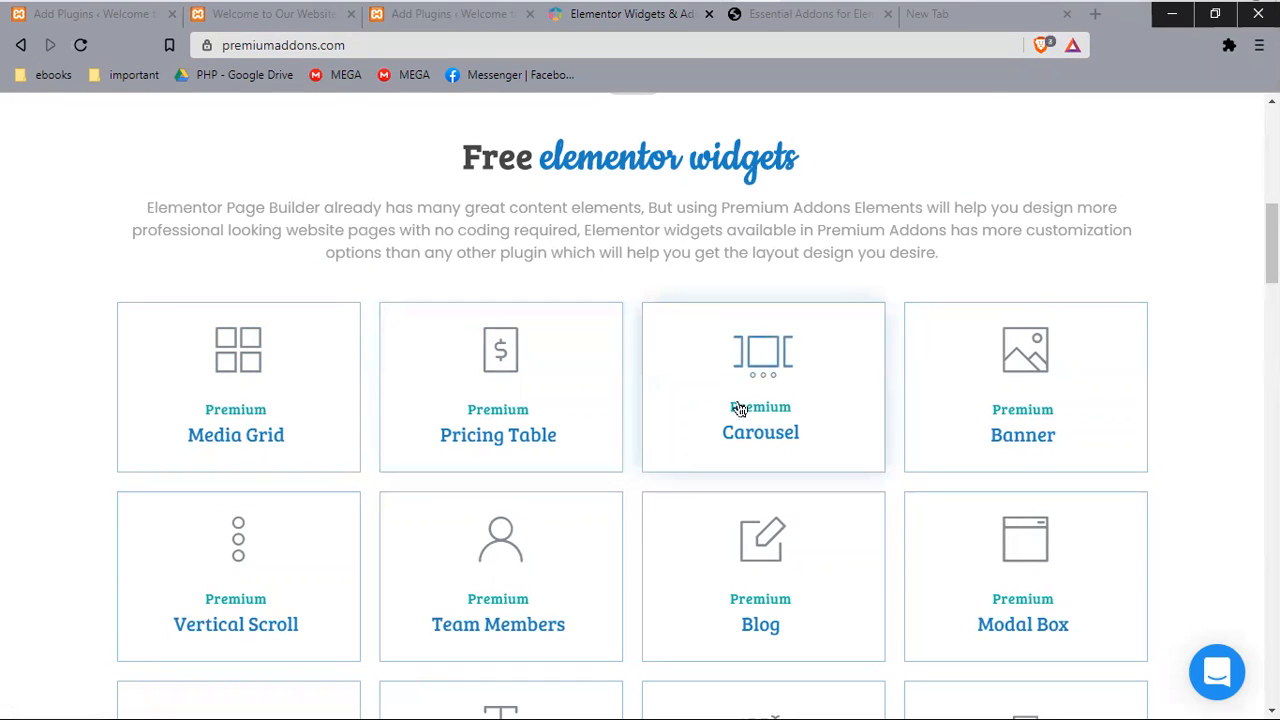
scroll(760, 345, down, 1)
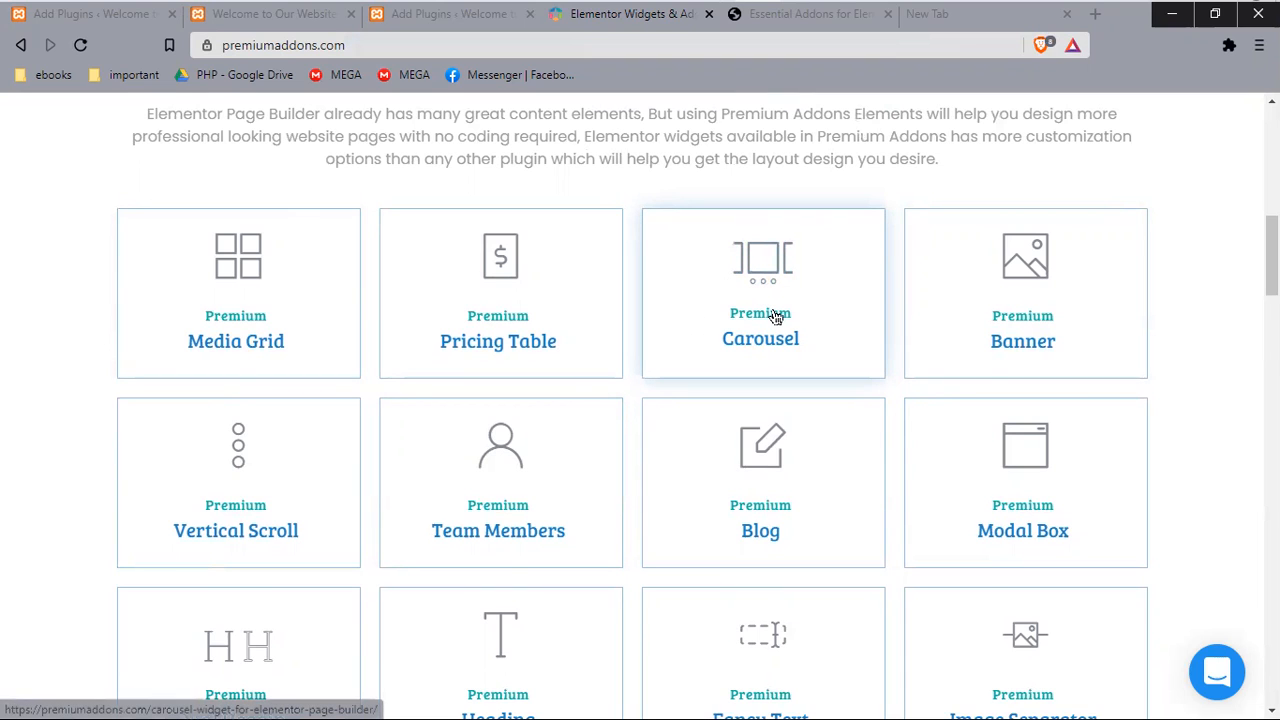
Step: Bring back the Notepad notes and add "(plugin)" in English after the word "Addon"
click(804, 16)
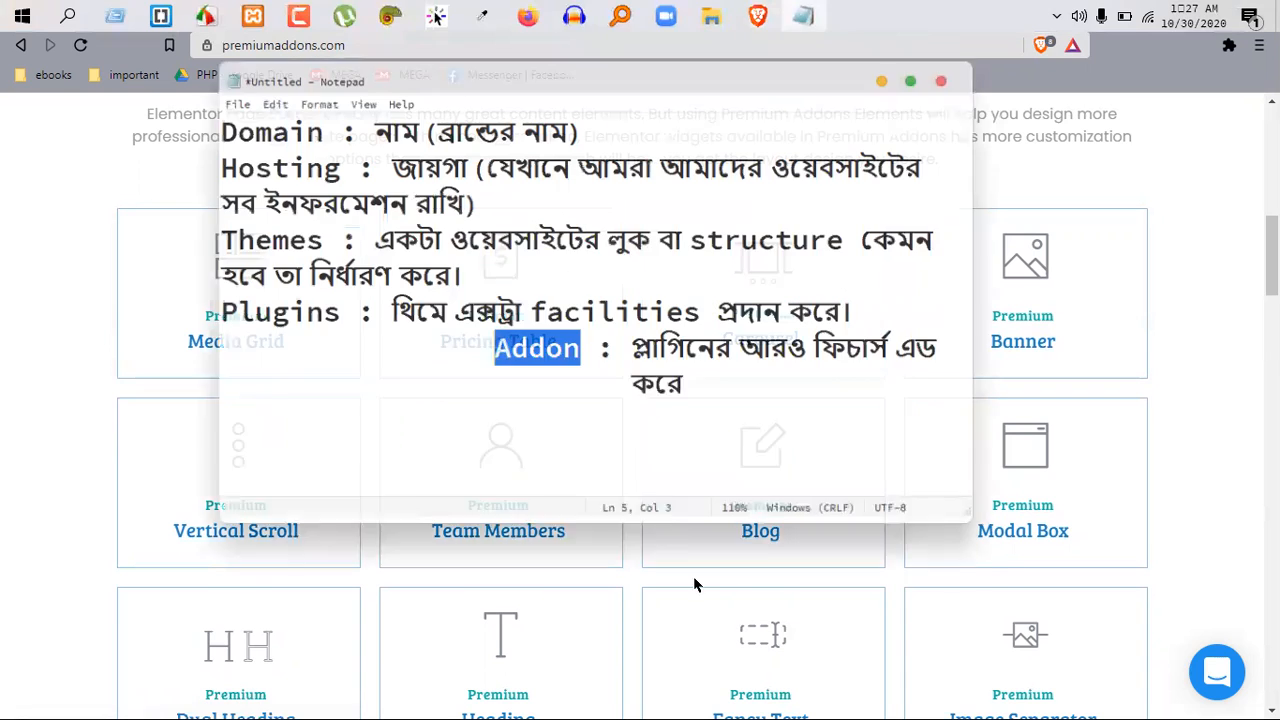
click(570, 385)
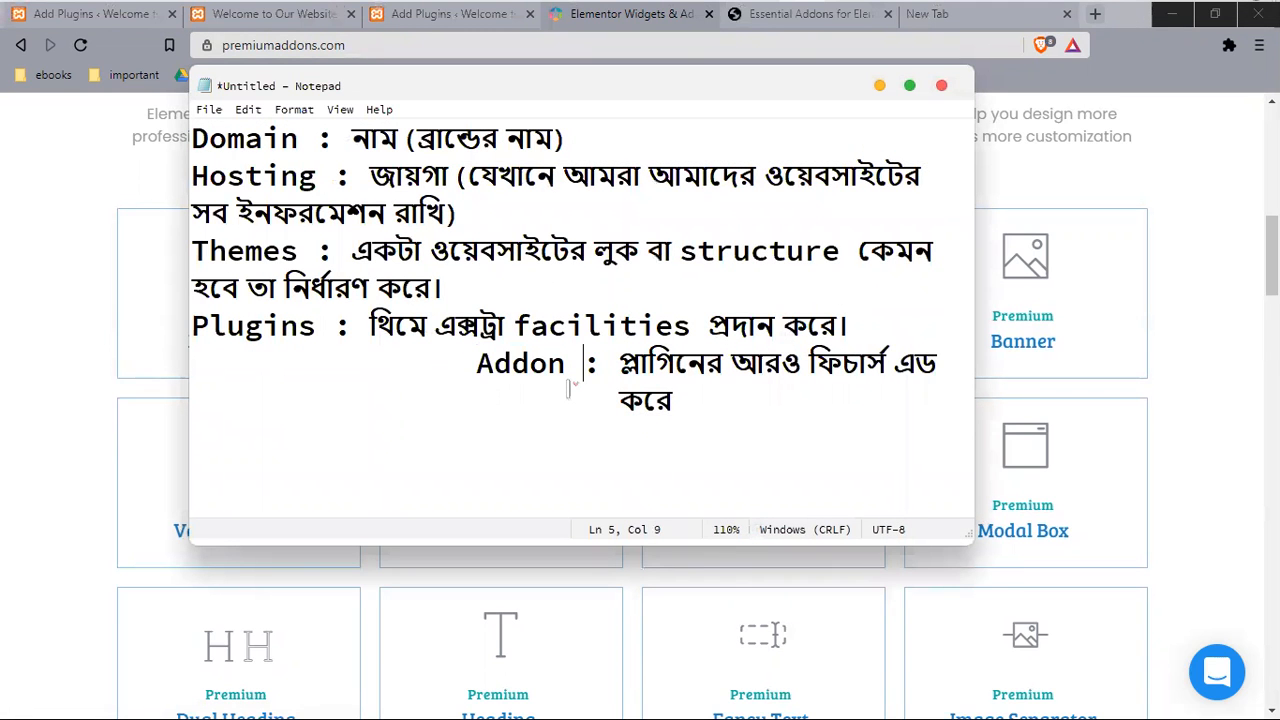
text(()
text(pl)
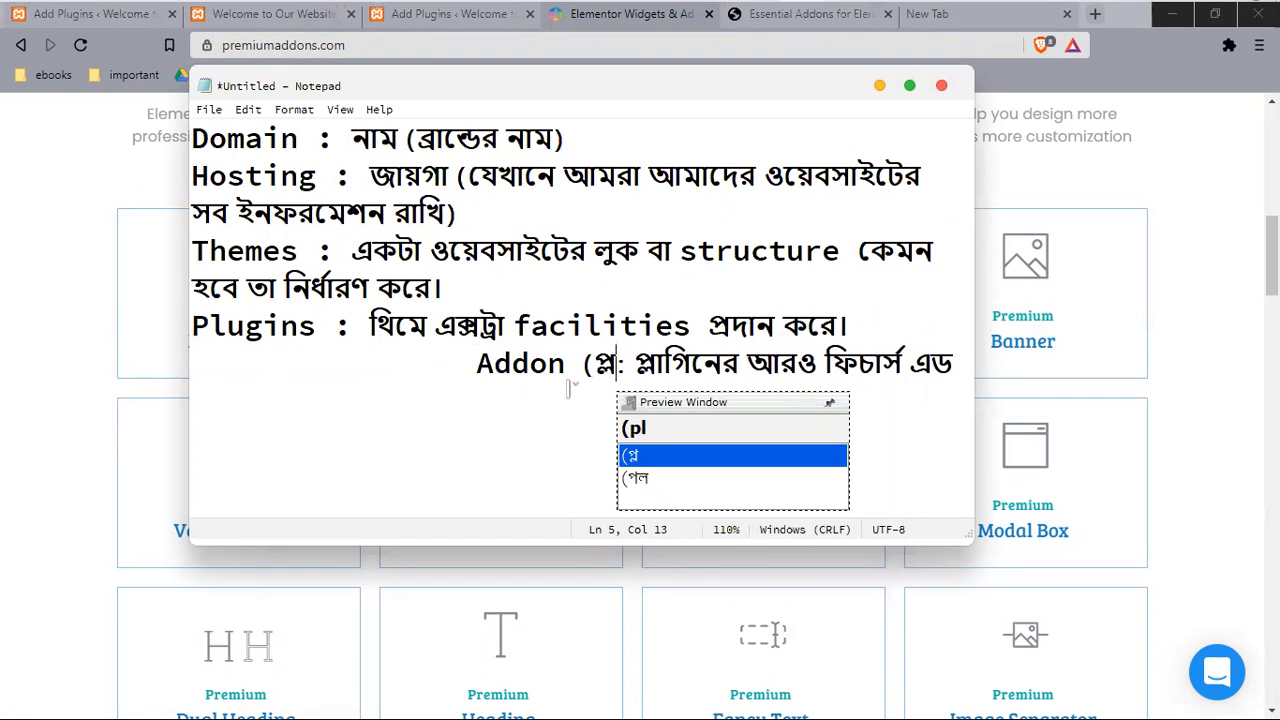
key(BackSpace)
key(BackSpace)
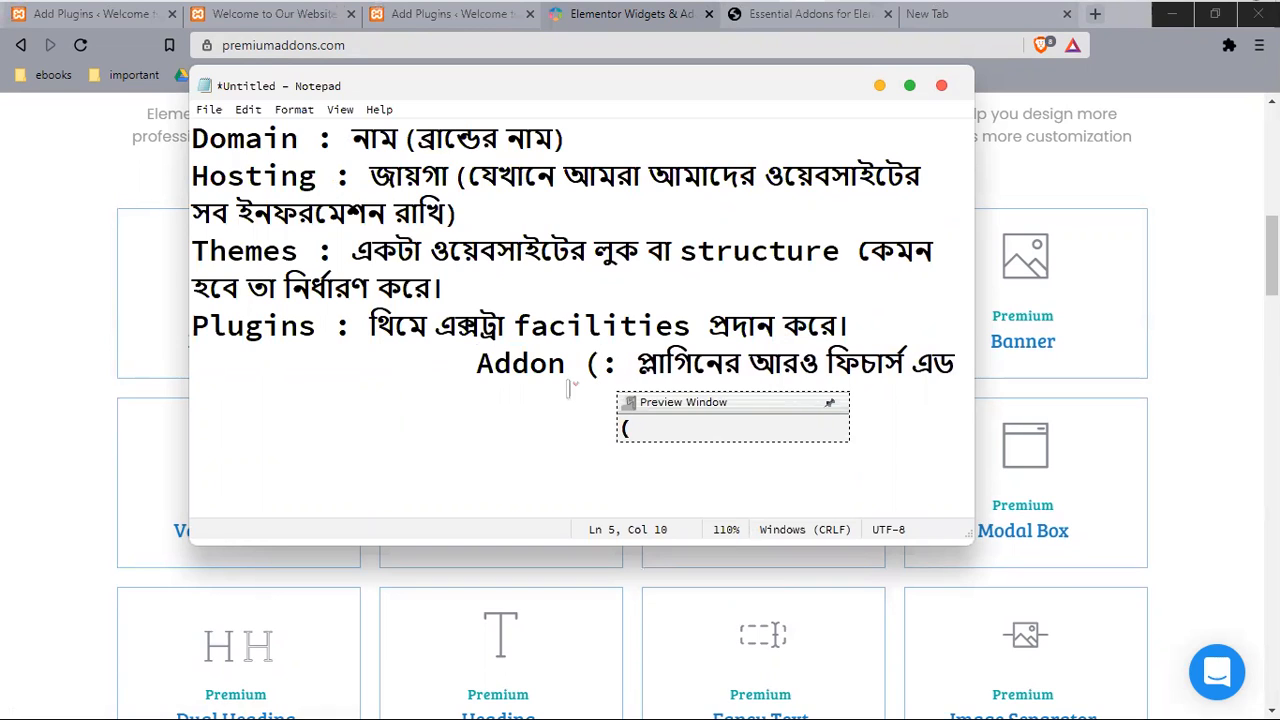
key(F12)
text(plugins)
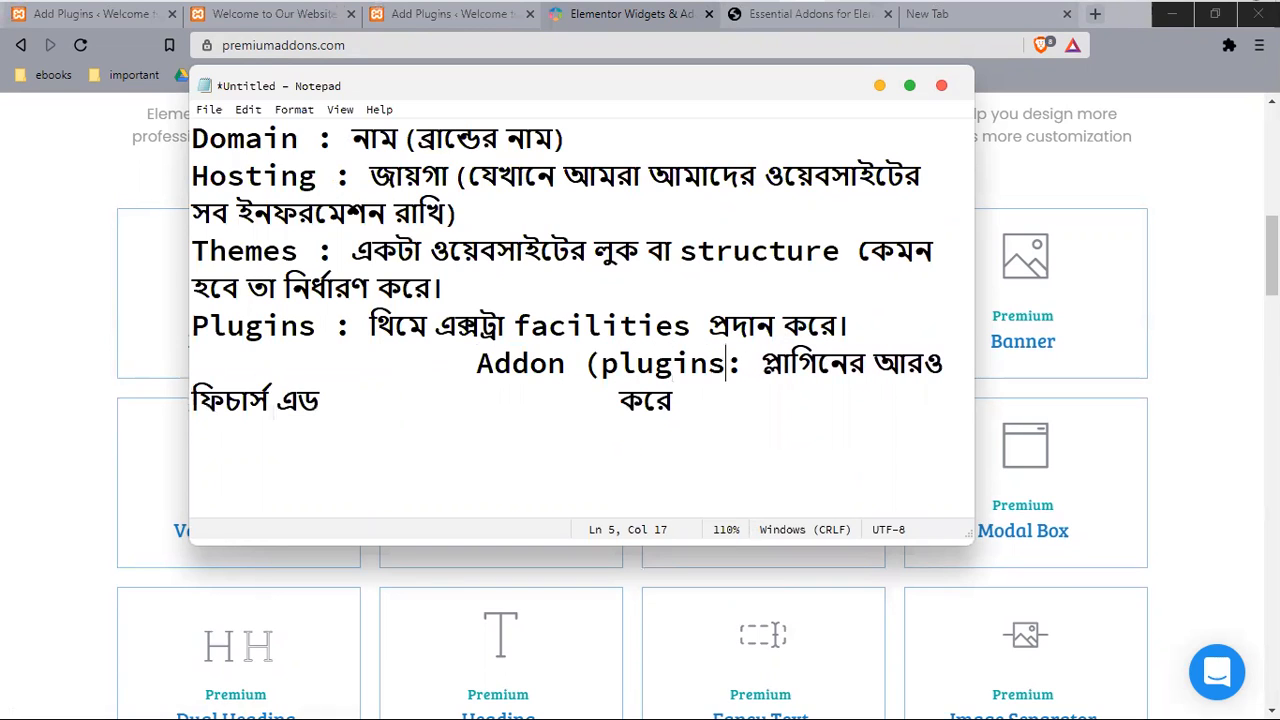
key(BackSpace)
text())
Step: Try to indent the wrapped text "ফিচার্স এড করে" under the Addon explanation, removing the extra spacing before "করে"
click(194, 400)
key(Tab)
key(Tab)
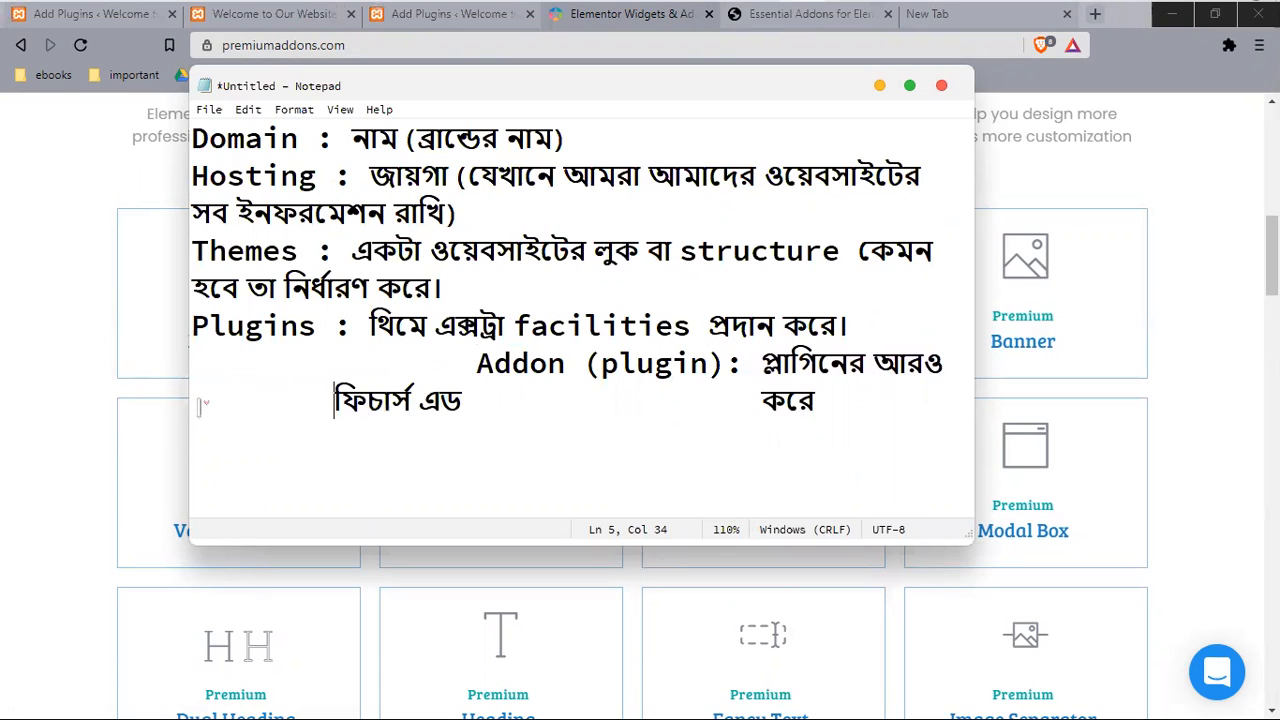
click(196, 458)
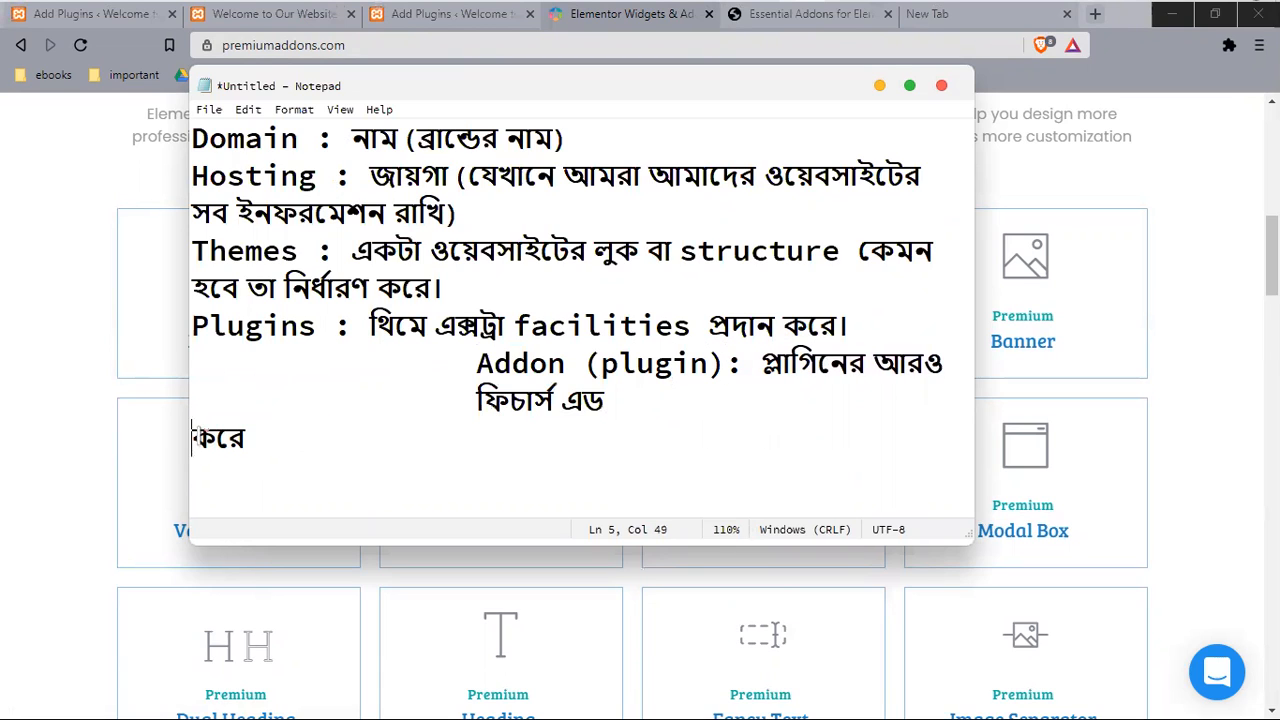
key(BackSpace)
key(BackSpace)
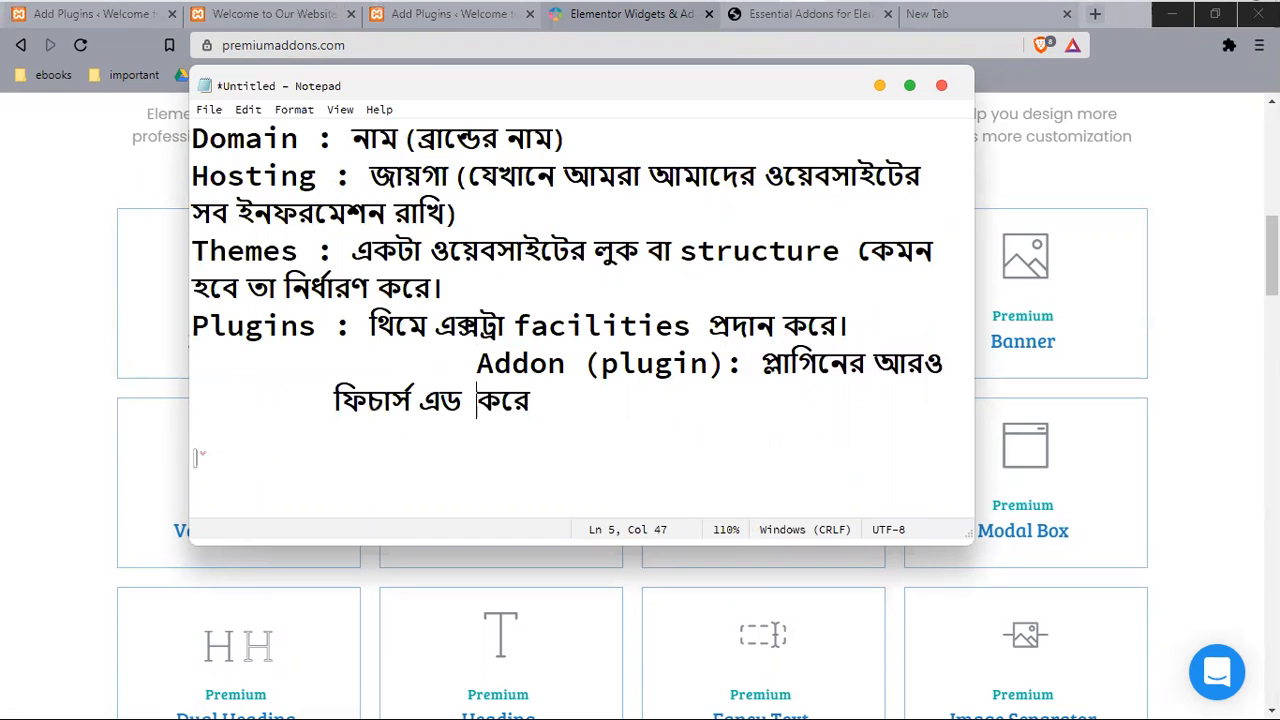
click(334, 402)
key(Tab)
key(Tab)
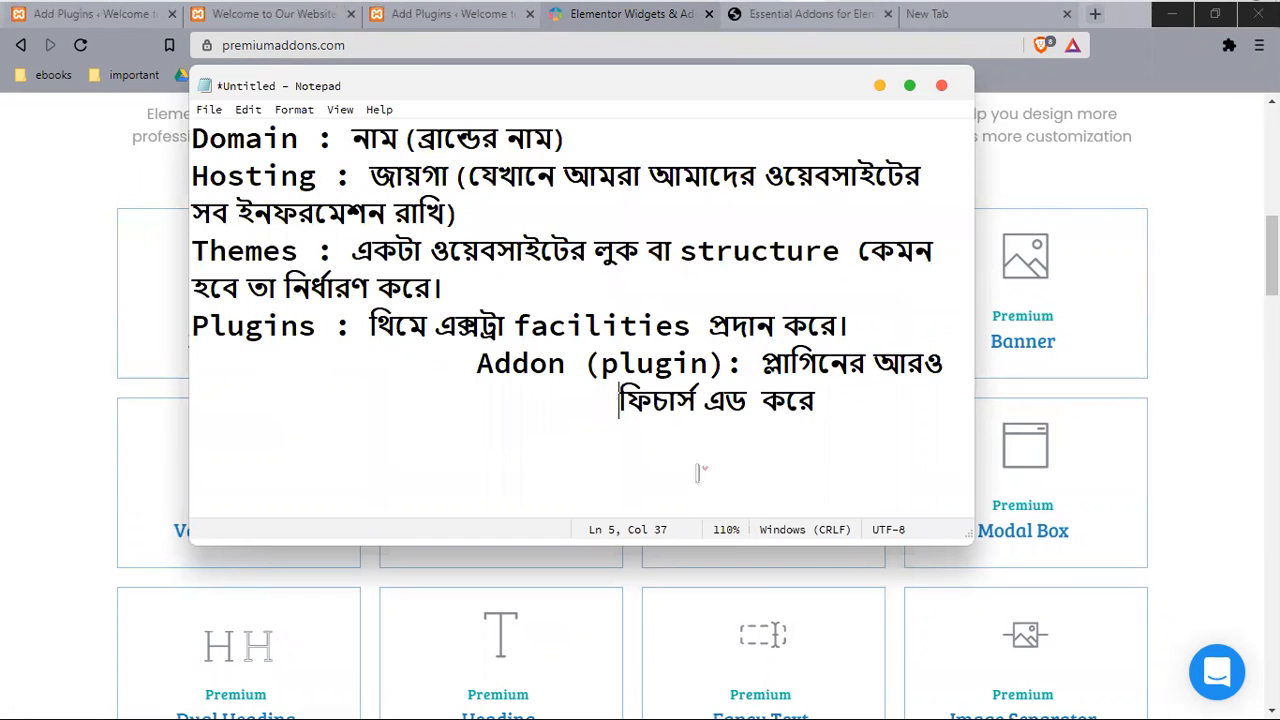
Step: Move the Addon line back by one indent and remove the spacing before "ফিচার্স" so the explanation runs on
click(441, 370)
drag(441, 370, 392, 365)
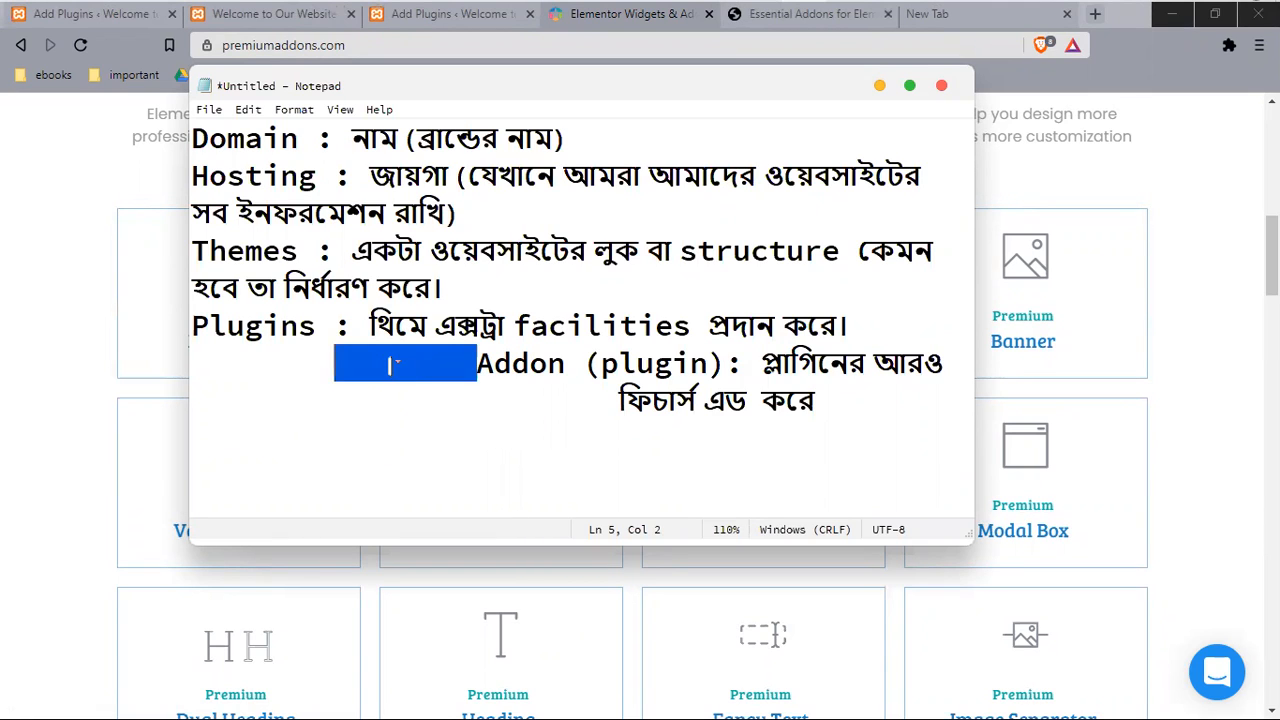
key(BackSpace)
drag(365, 393, 140, 408)
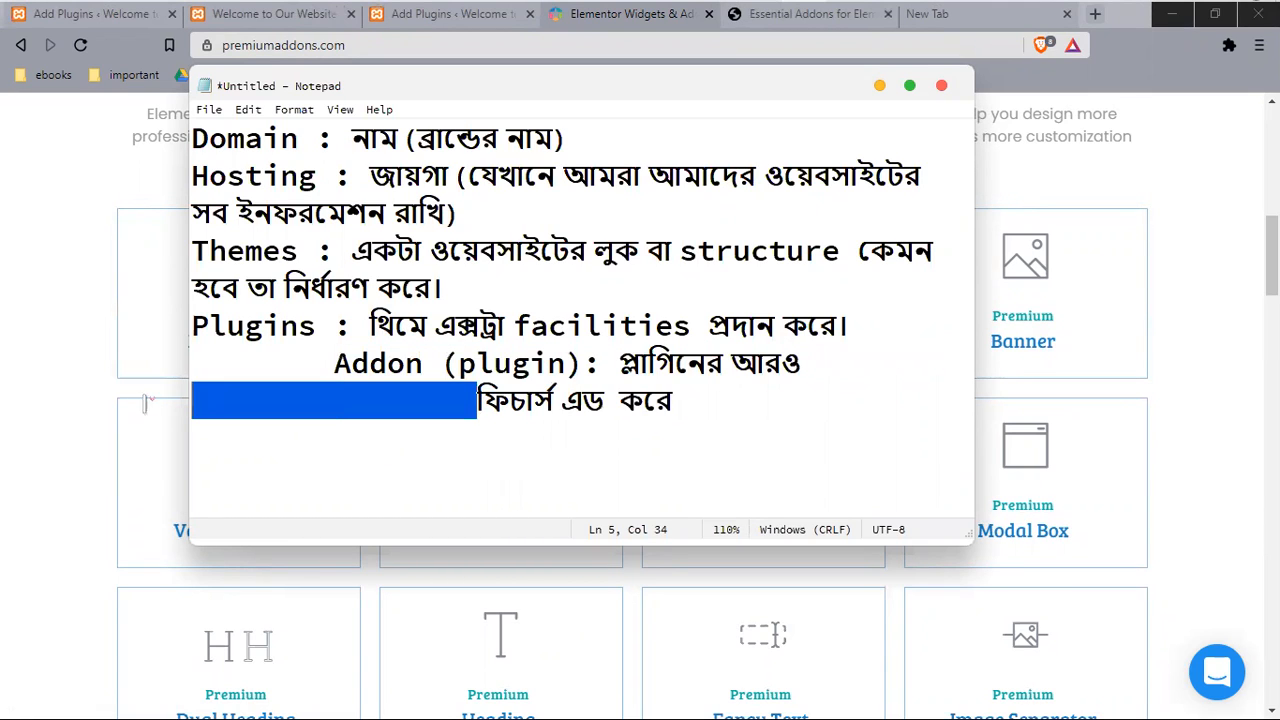
key(BackSpace)
key(BackSpace)
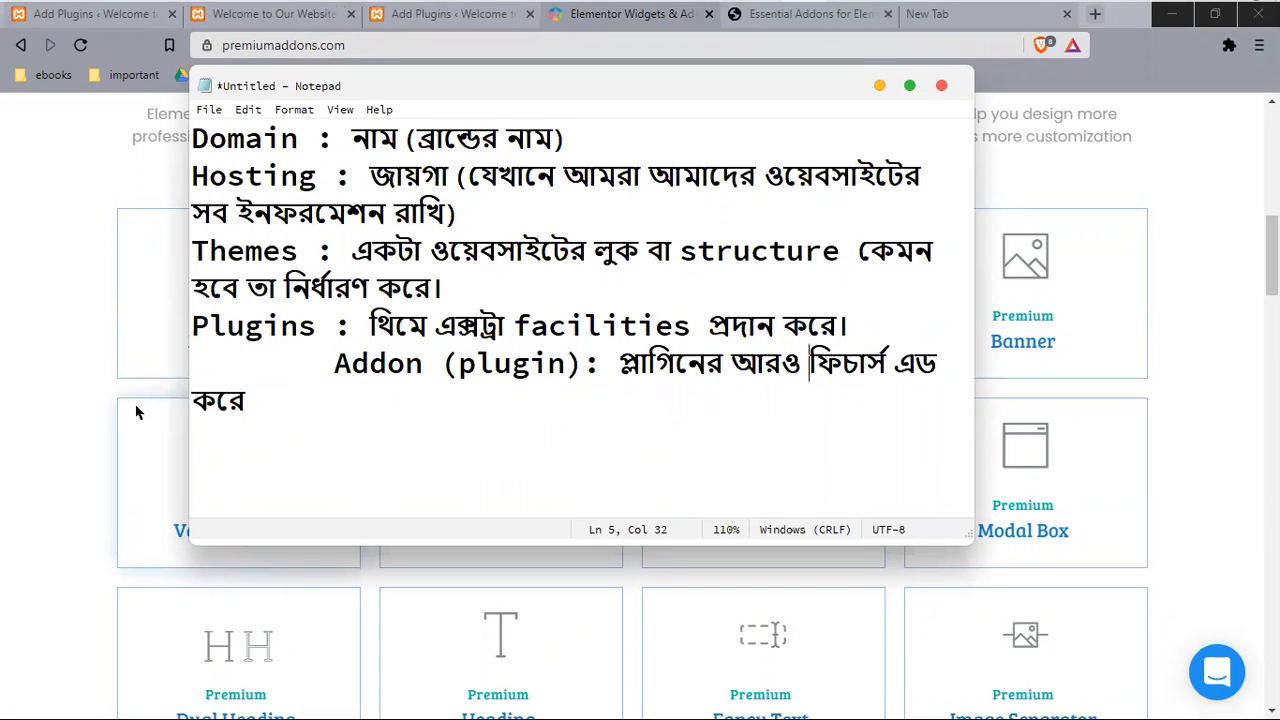
Step: Indent the wrapped word "করে" by three tabs to align it with the Addon explanation
click(191, 400)
key(Tab)
key(Tab)
key(Tab)
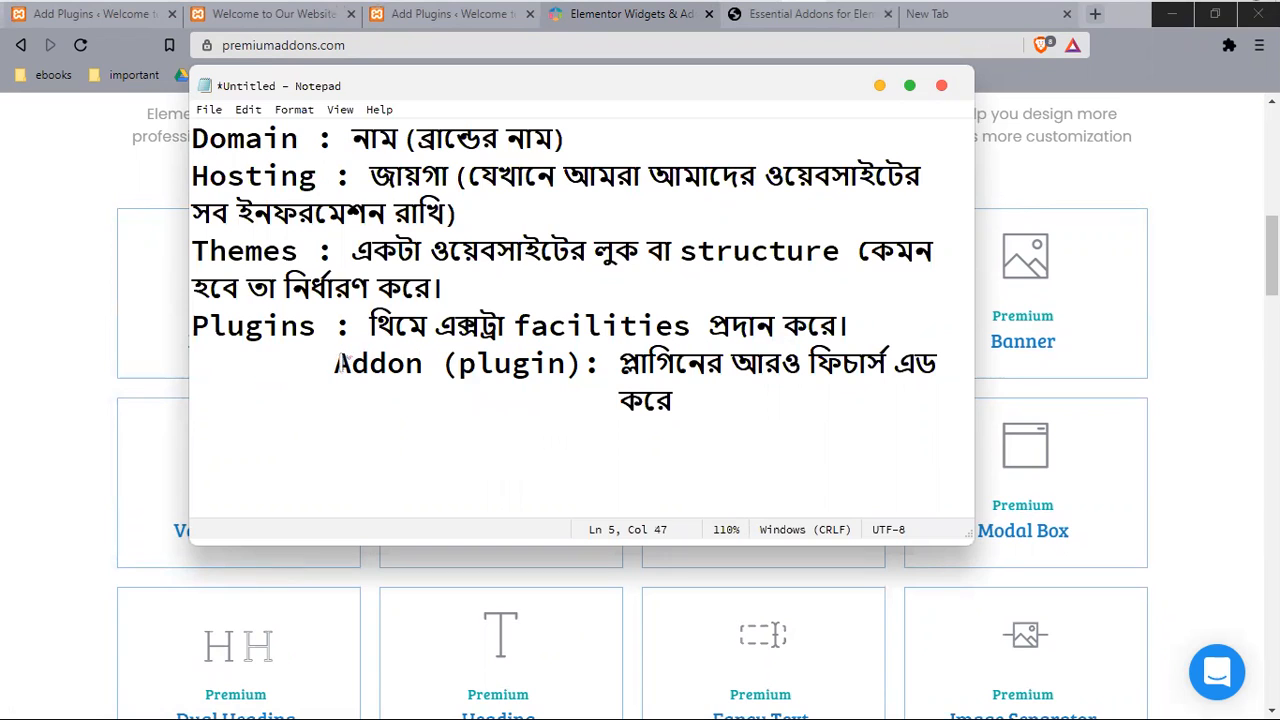
Step: Review the Addon label by highlighting "Addon" and "(plugin)" in turn
drag(334, 363, 424, 363)
drag(583, 363, 448, 368)
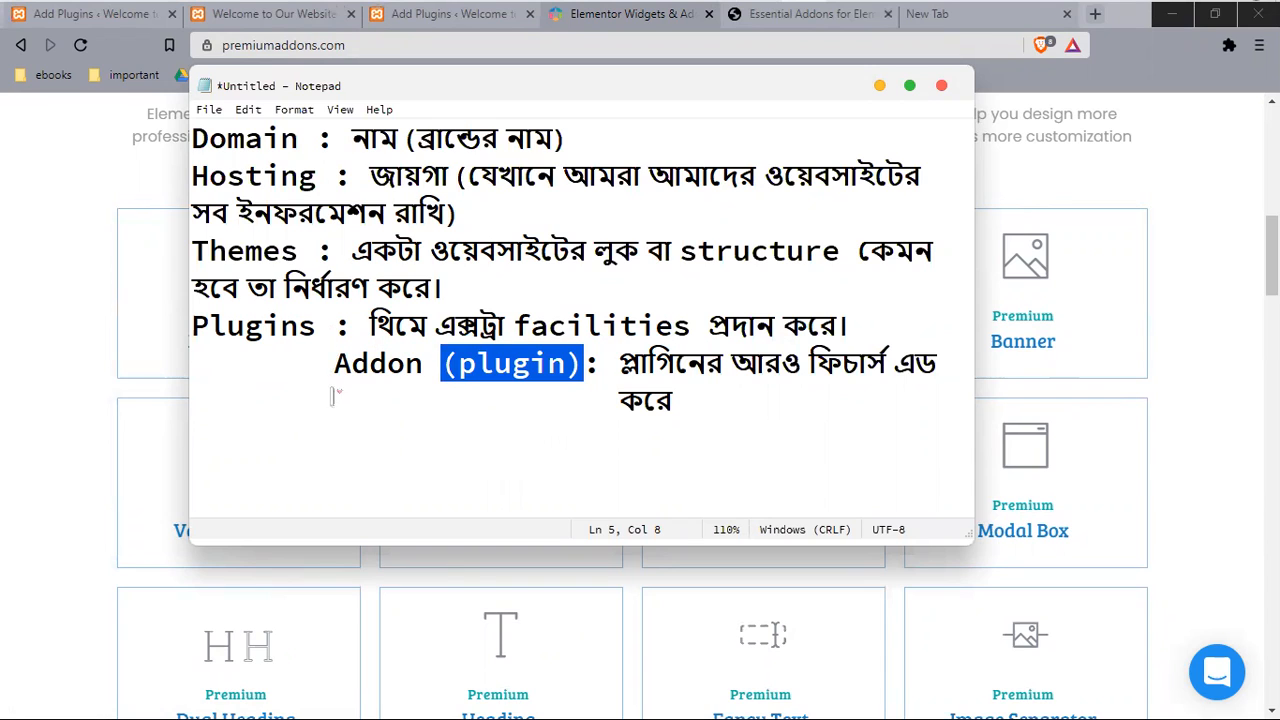
click(336, 365)
drag(336, 365, 442, 366)
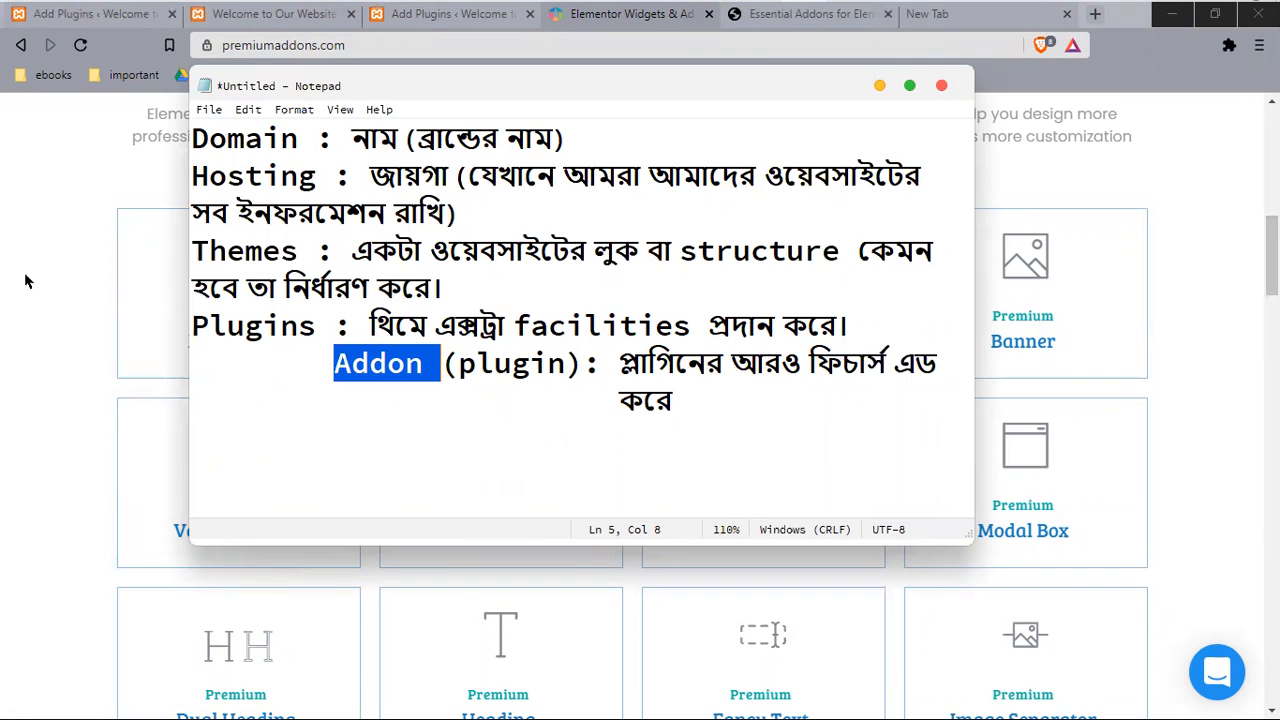
click(368, 364)
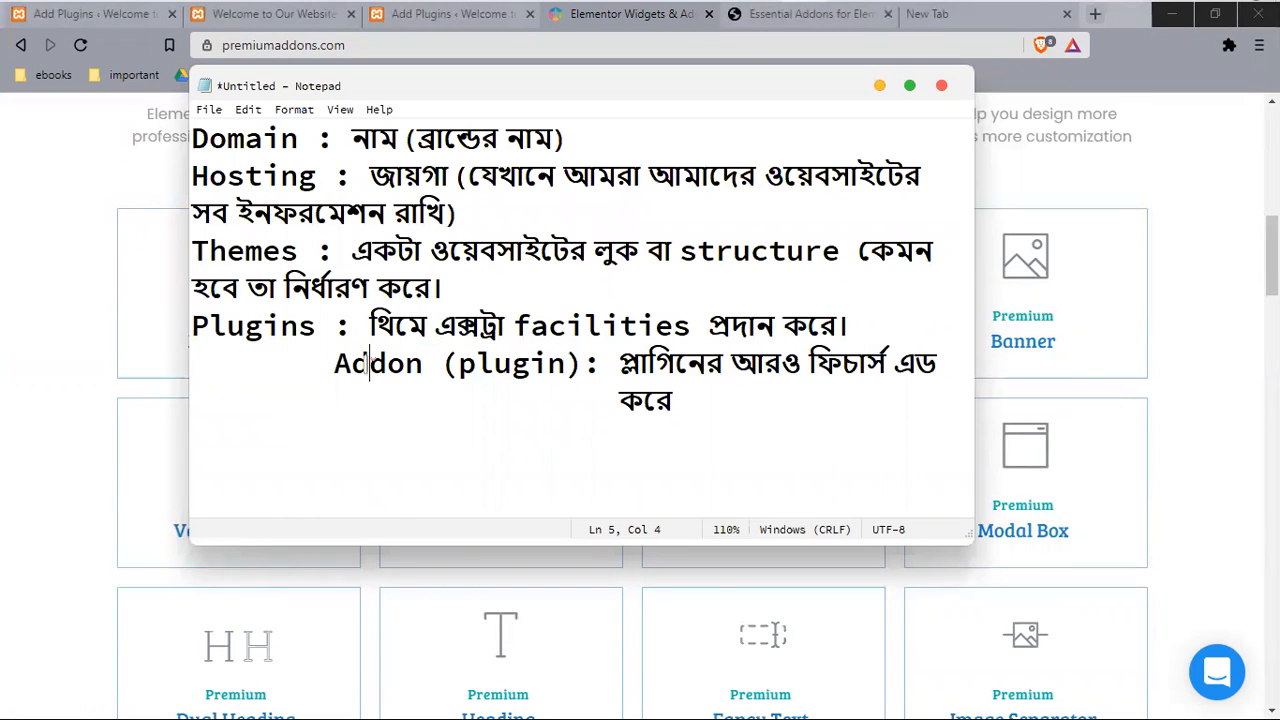
Step: Review the Addon line by highlighting "Addon", "plugin" and its Bengali explanation one after another
double_click(366, 364)
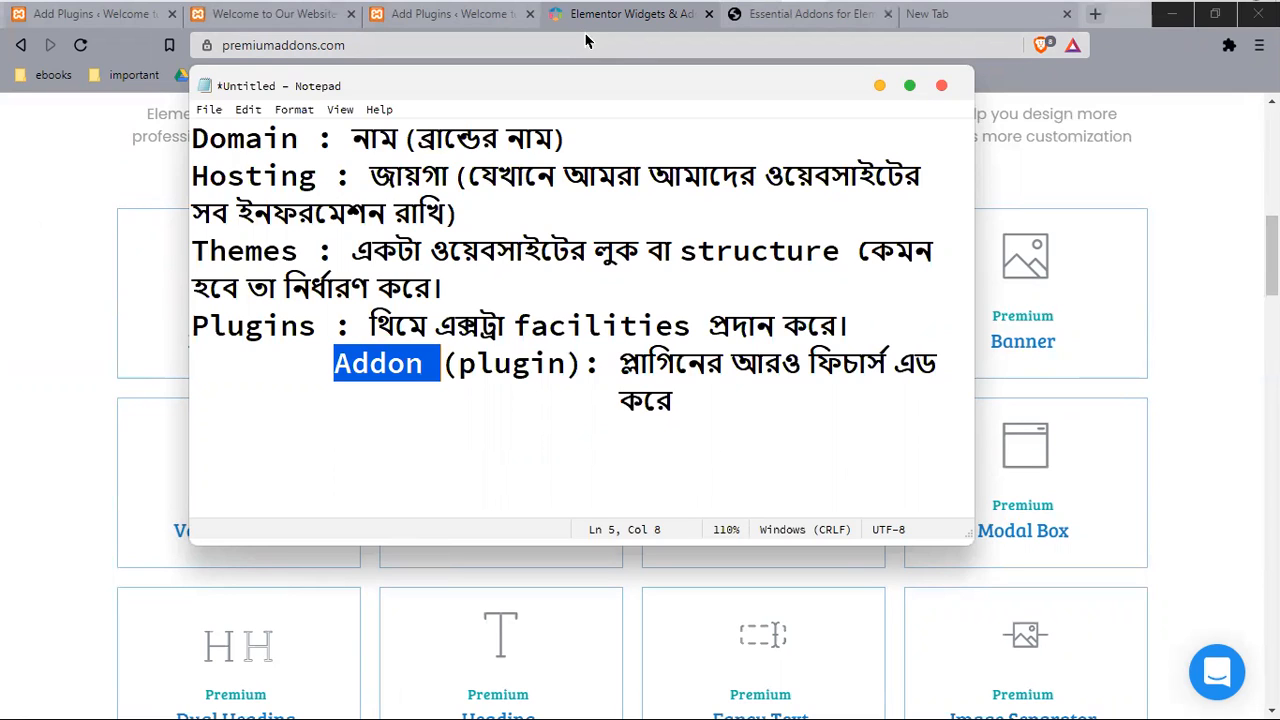
drag(476, 363, 574, 357)
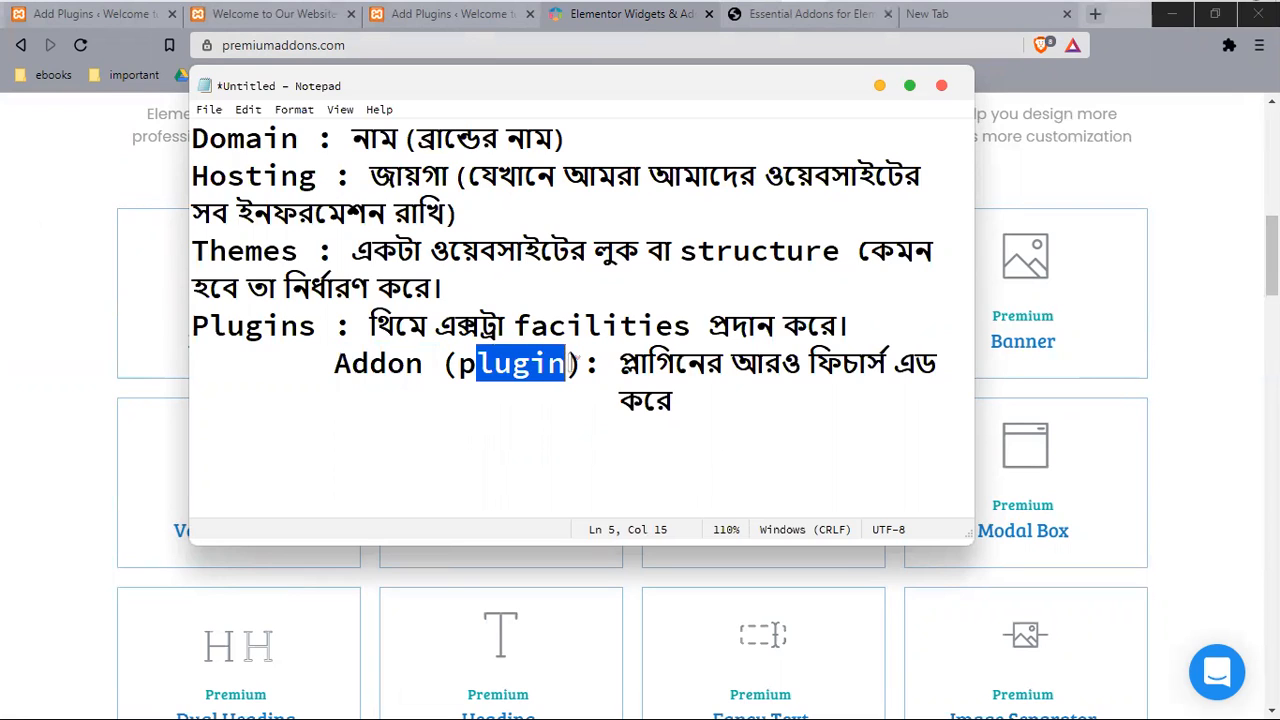
drag(690, 415, 620, 363)
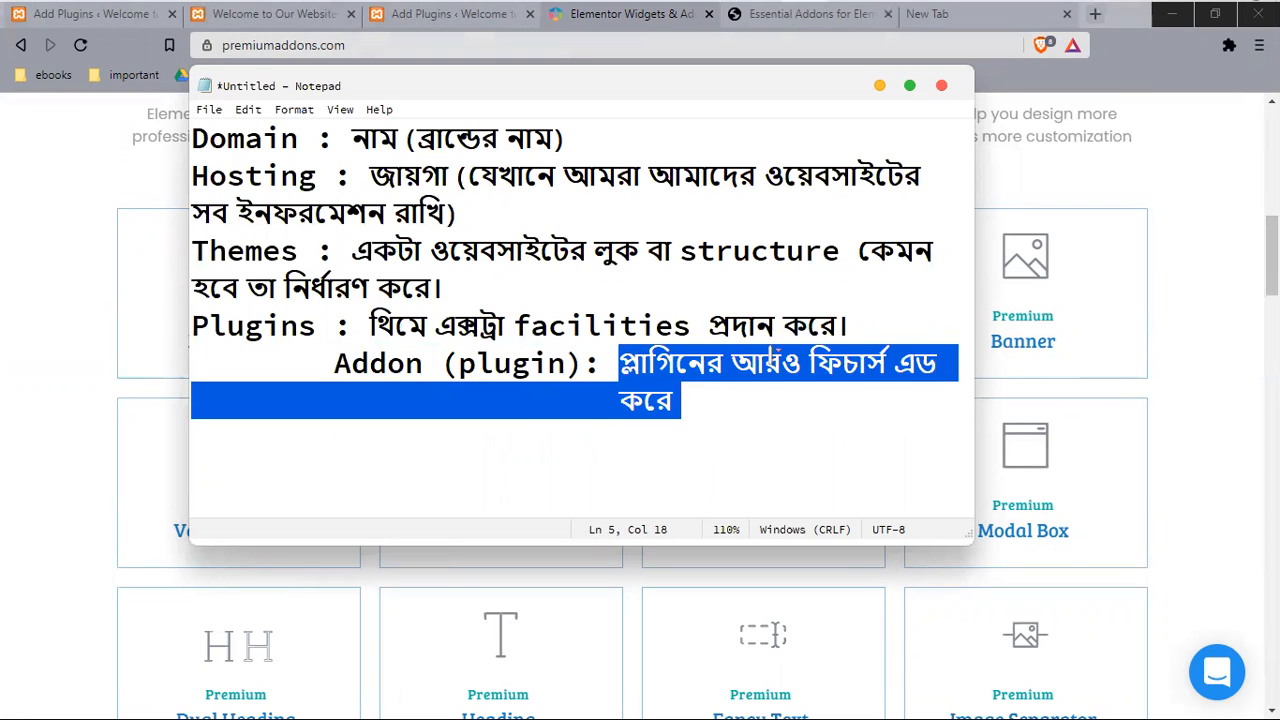
Step: Insert the Bengali word "নির্দিষ্ট" before "প্লাগিনের" at the start of the Addon explanation
click(604, 367)
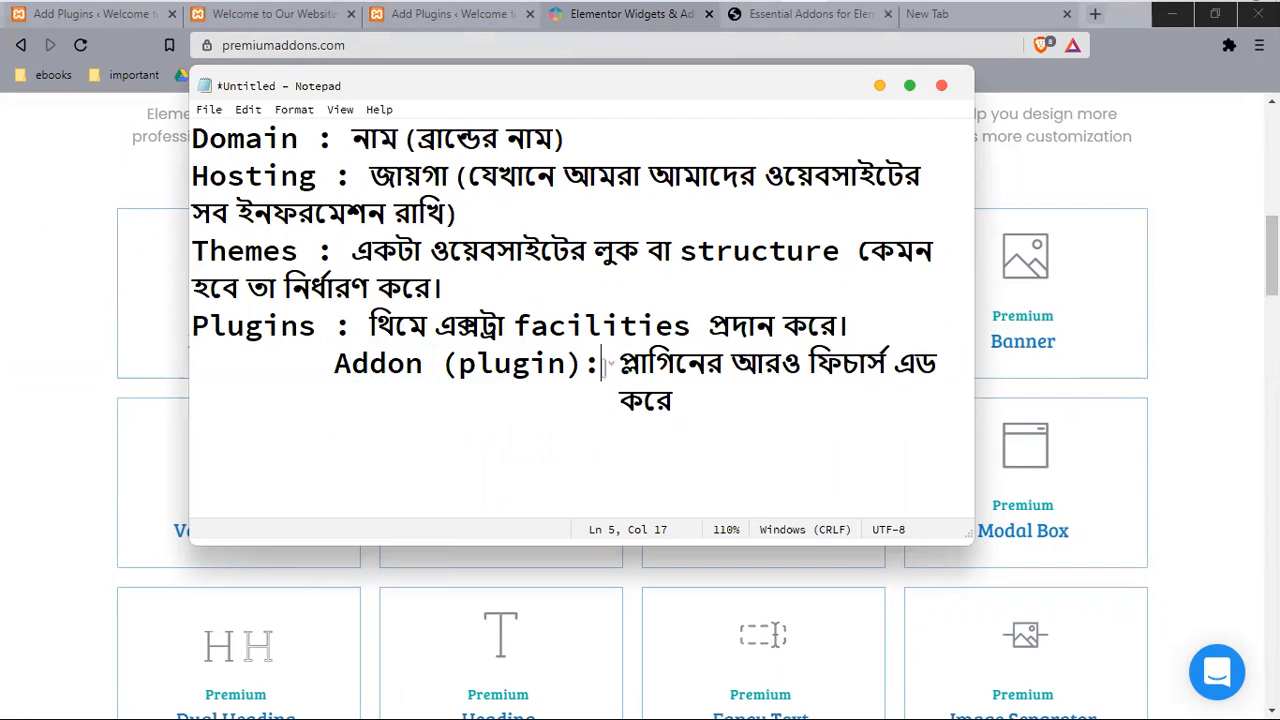
click(614, 370)
text(ni)
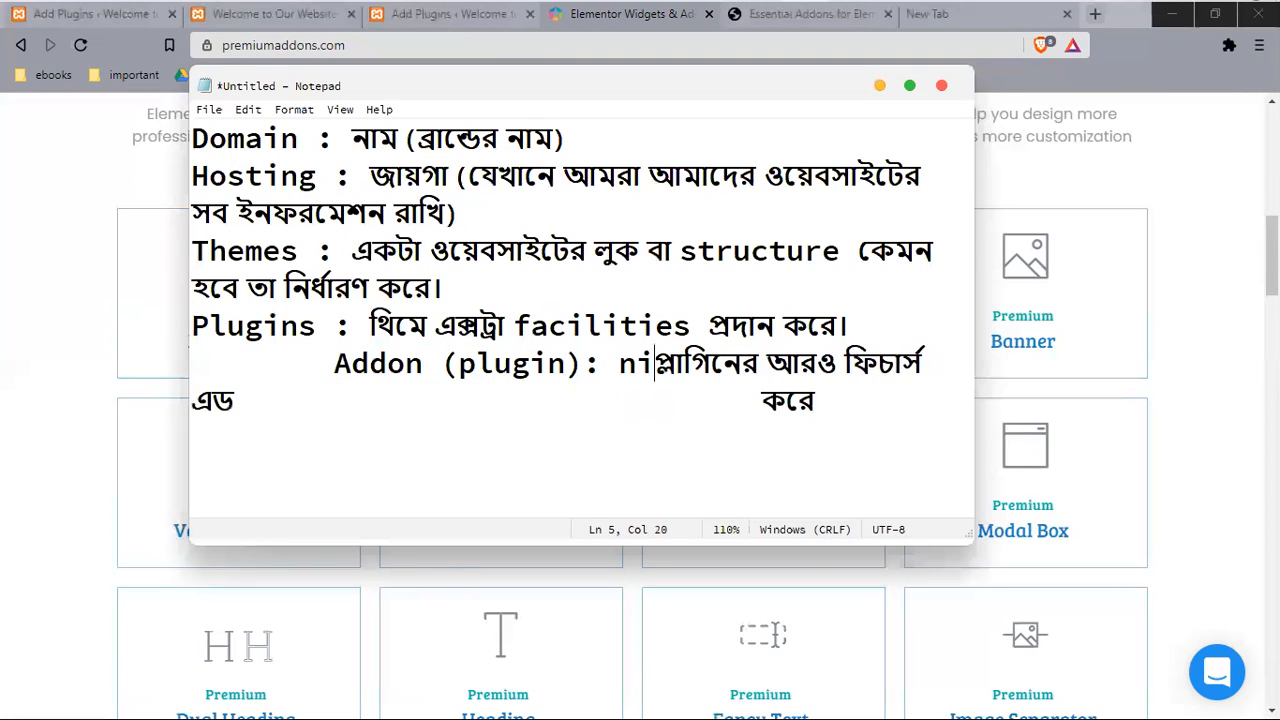
key(BackSpace)
key(BackSpace)
text(ণি)
key(BackSpace)
key(BackSpace)
text(নি)
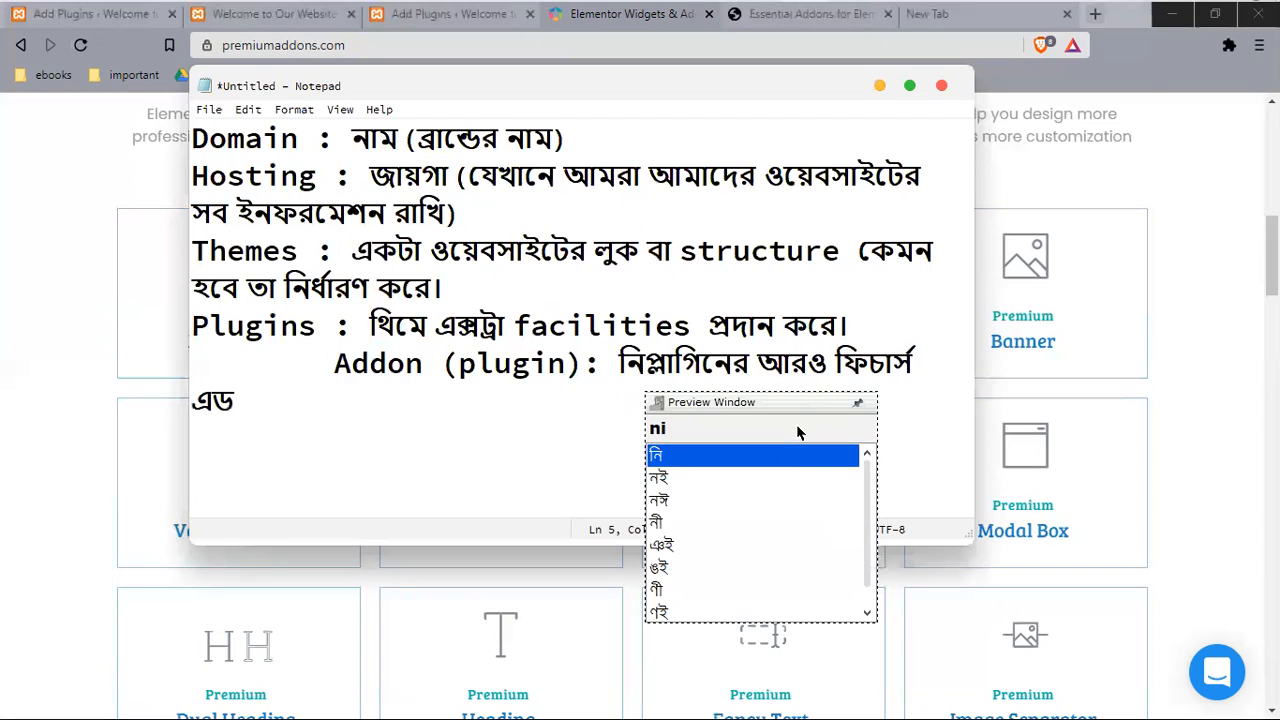
text(rrdis)
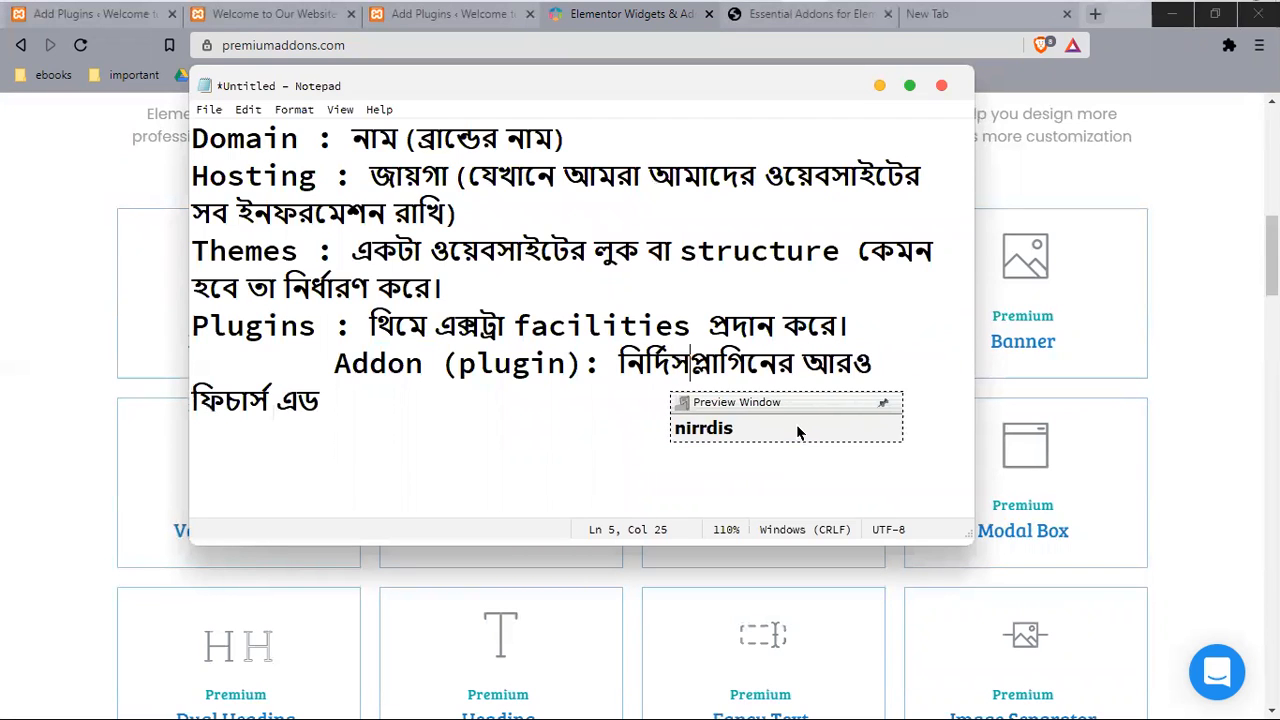
key(BackSpace)
text(SHT)
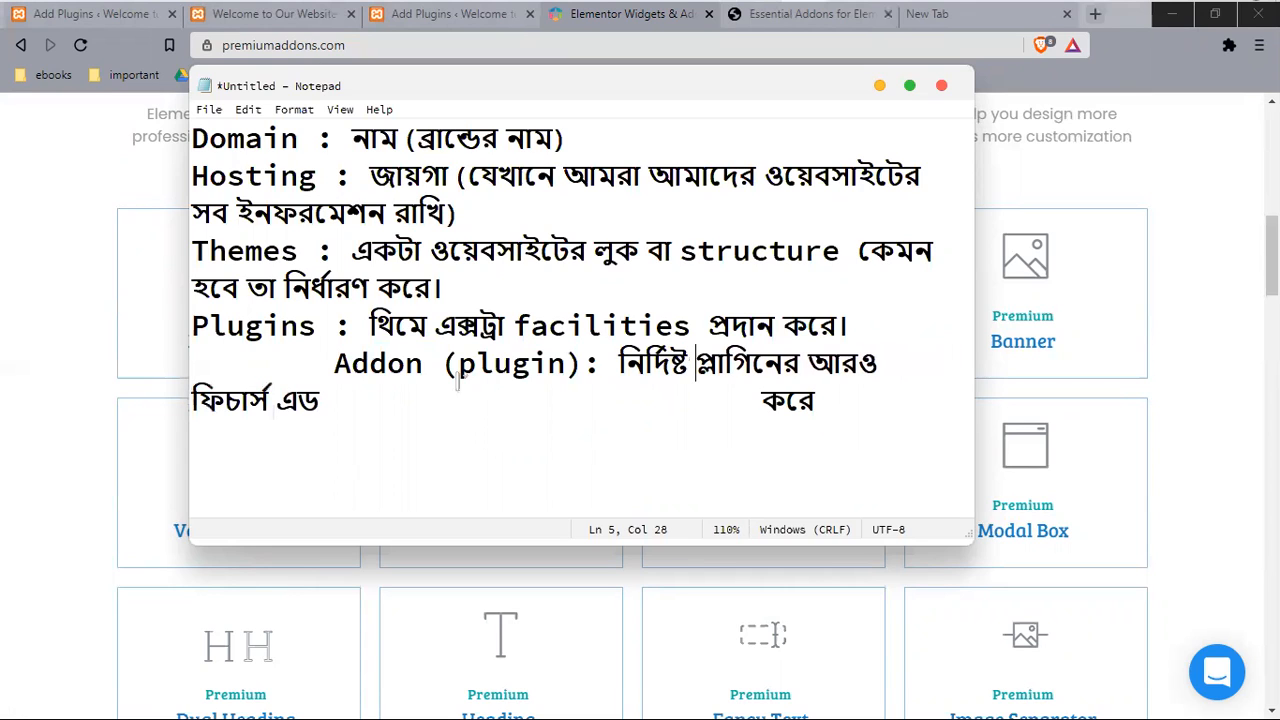
Step: Remove the wide gap before "করে", indent the wrapped text "ফিচার্স এড করে" by three tabs and end the sentence with "।"
drag(764, 404, 350, 405)
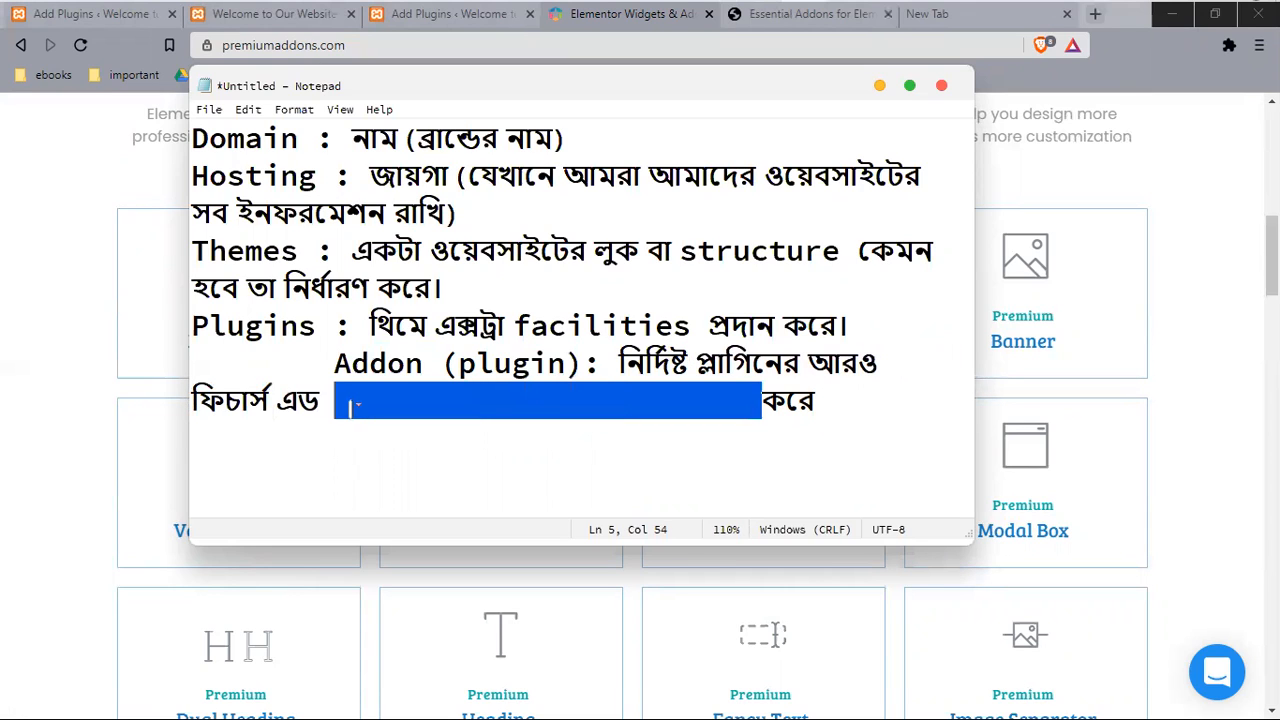
key(BackSpace)
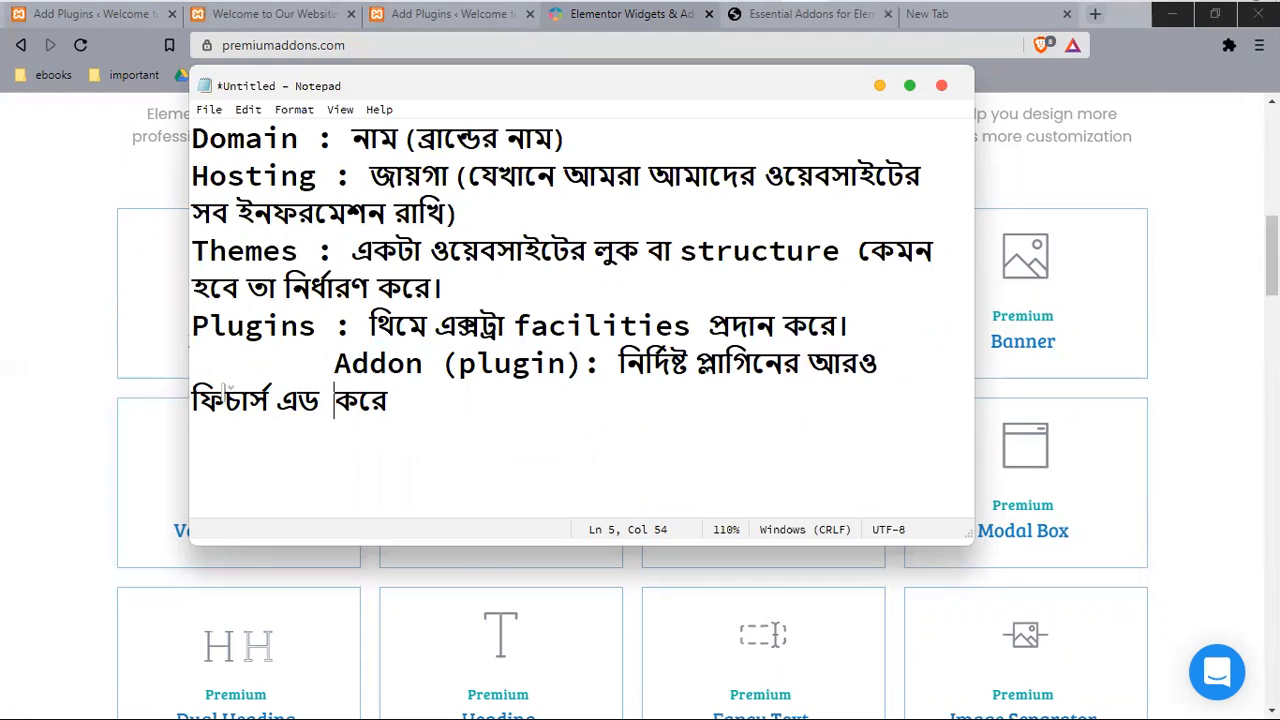
key(Tab)
key(Tab)
key(Tab)
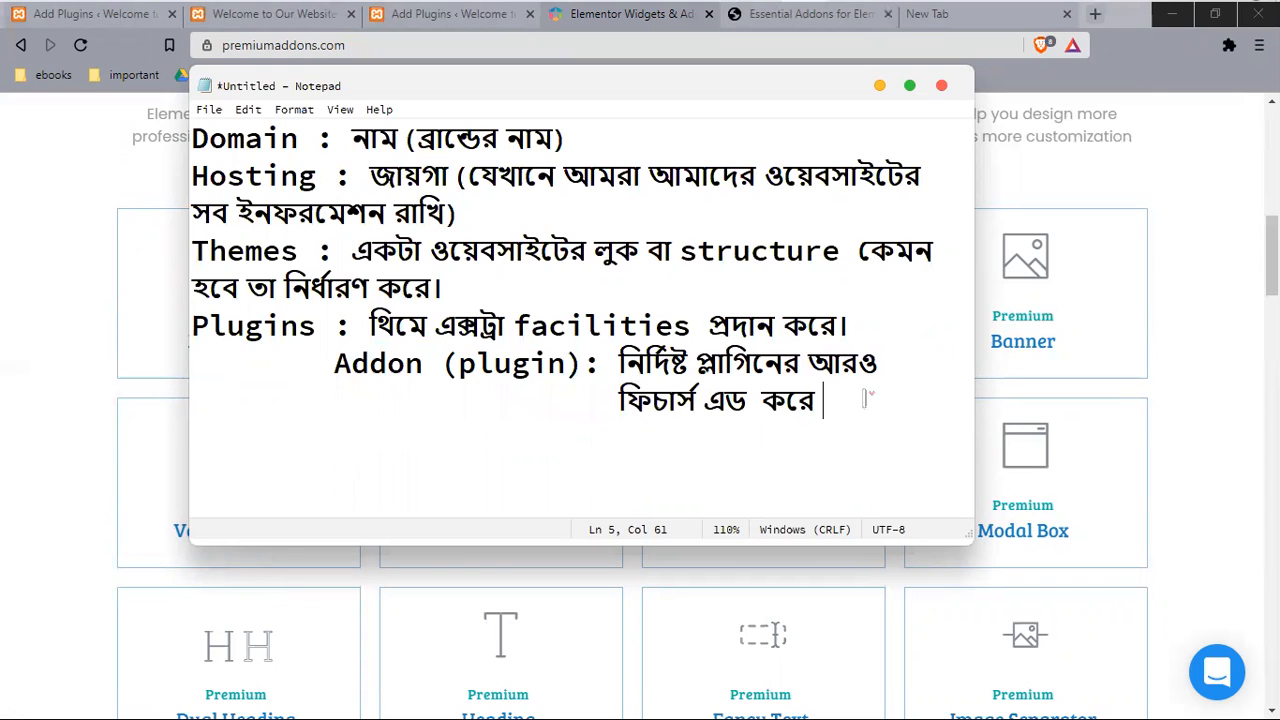
text(।)
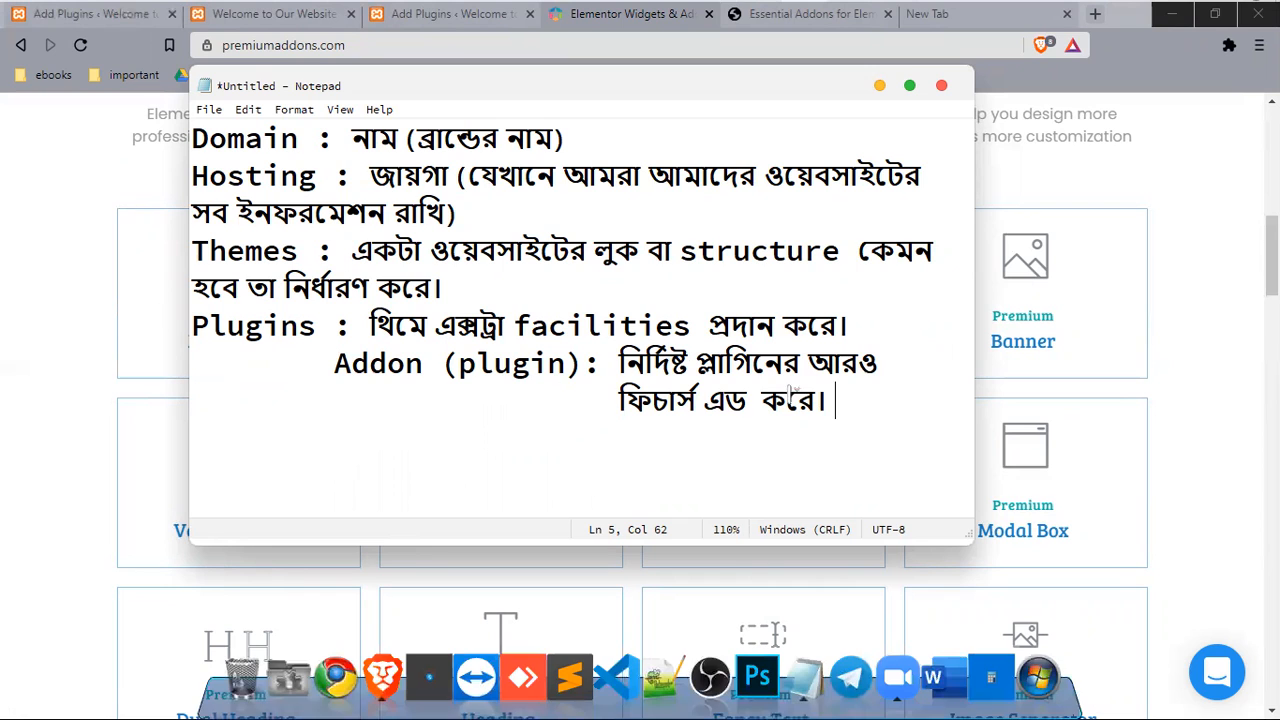
Step: Review the complete notes from Domain to Addon by highlighting all the text and clearing the selection
drag(863, 415, 7, 137)
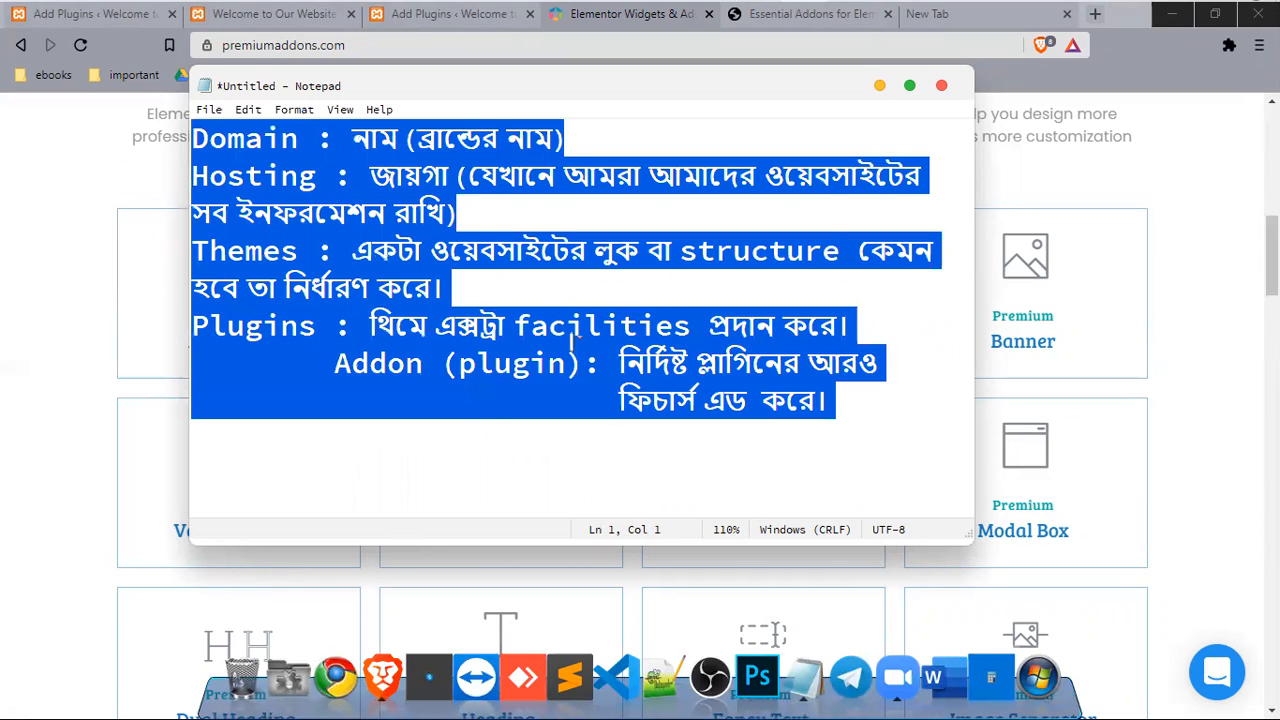
click(865, 408)
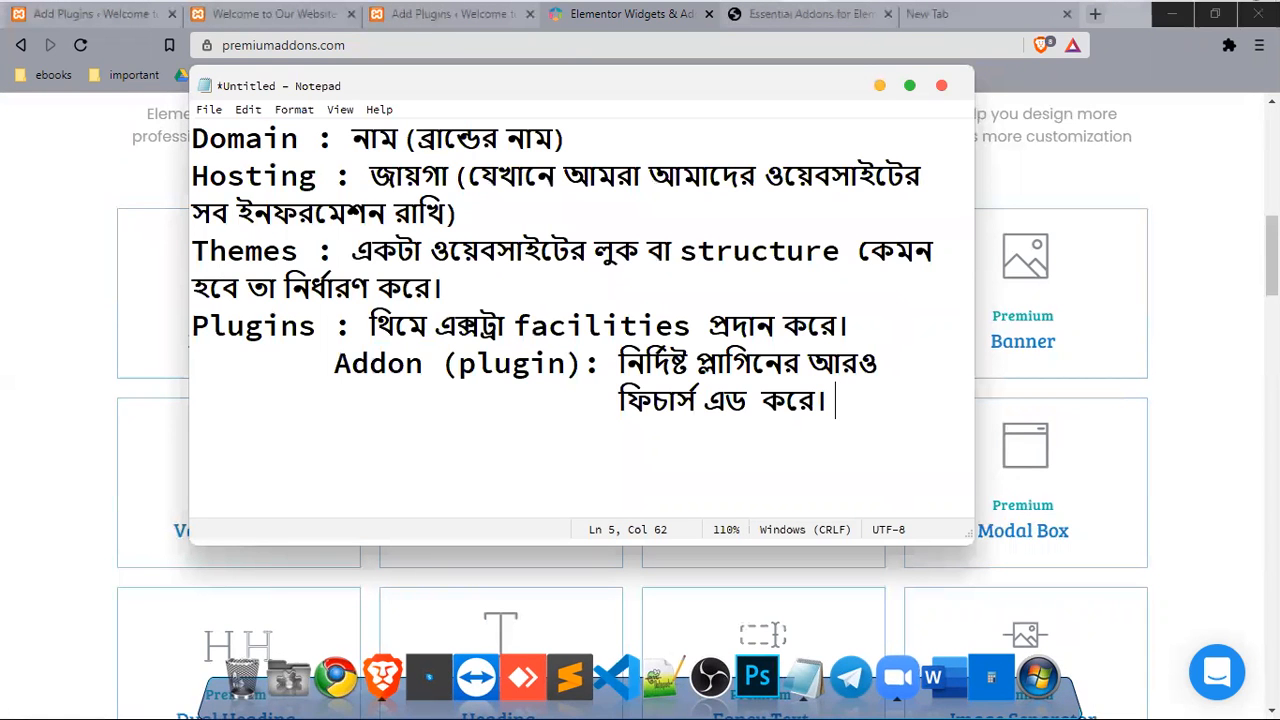
mouse_move(2, 4)
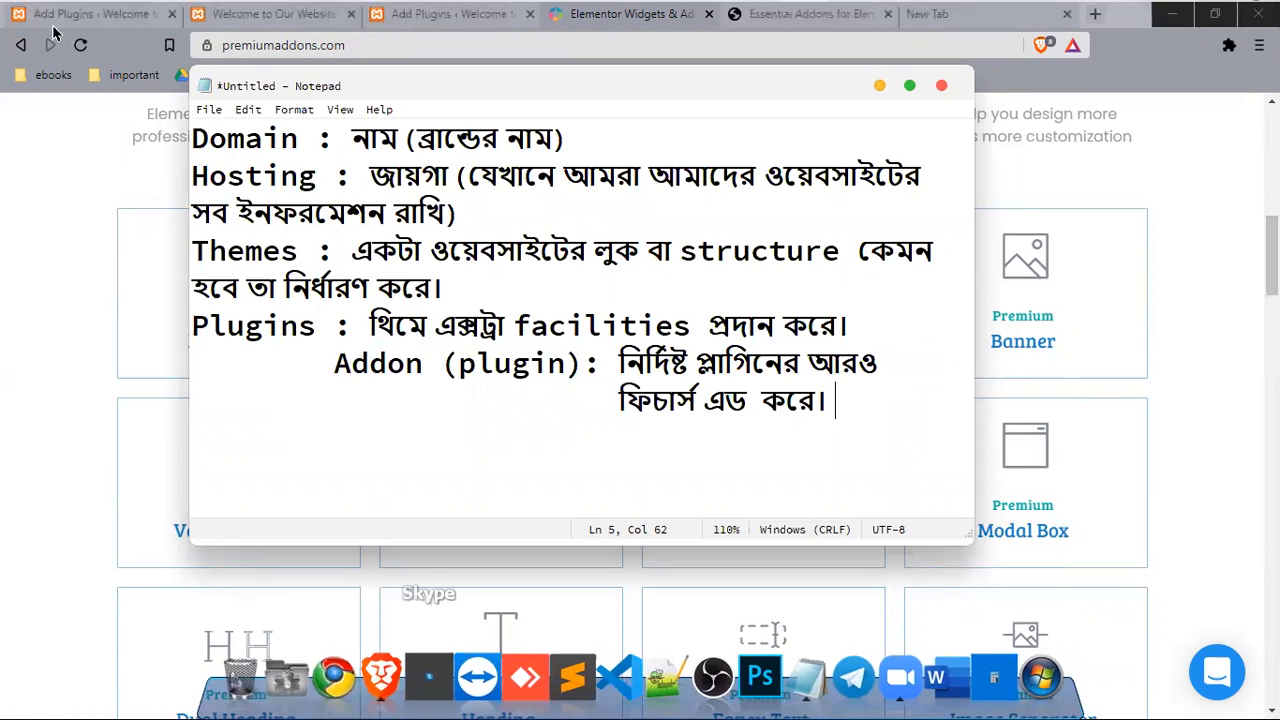
mouse_move(220, 9)
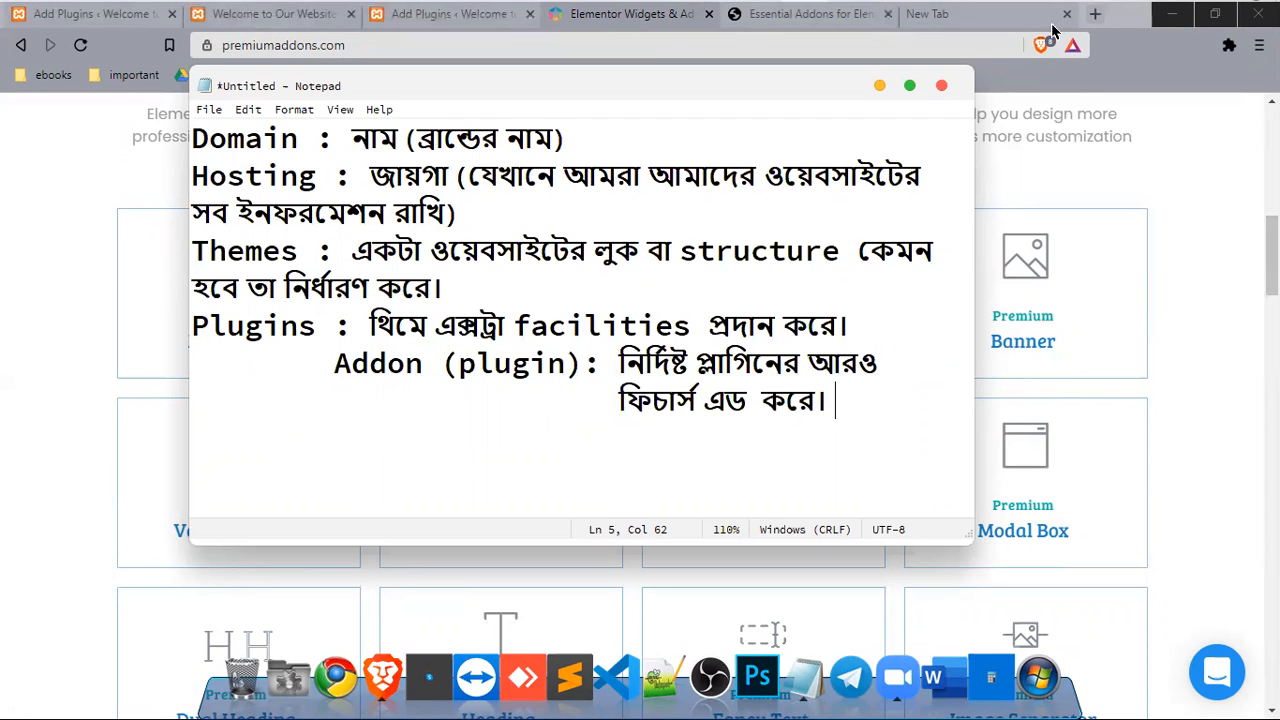
mouse_move(437, 10)
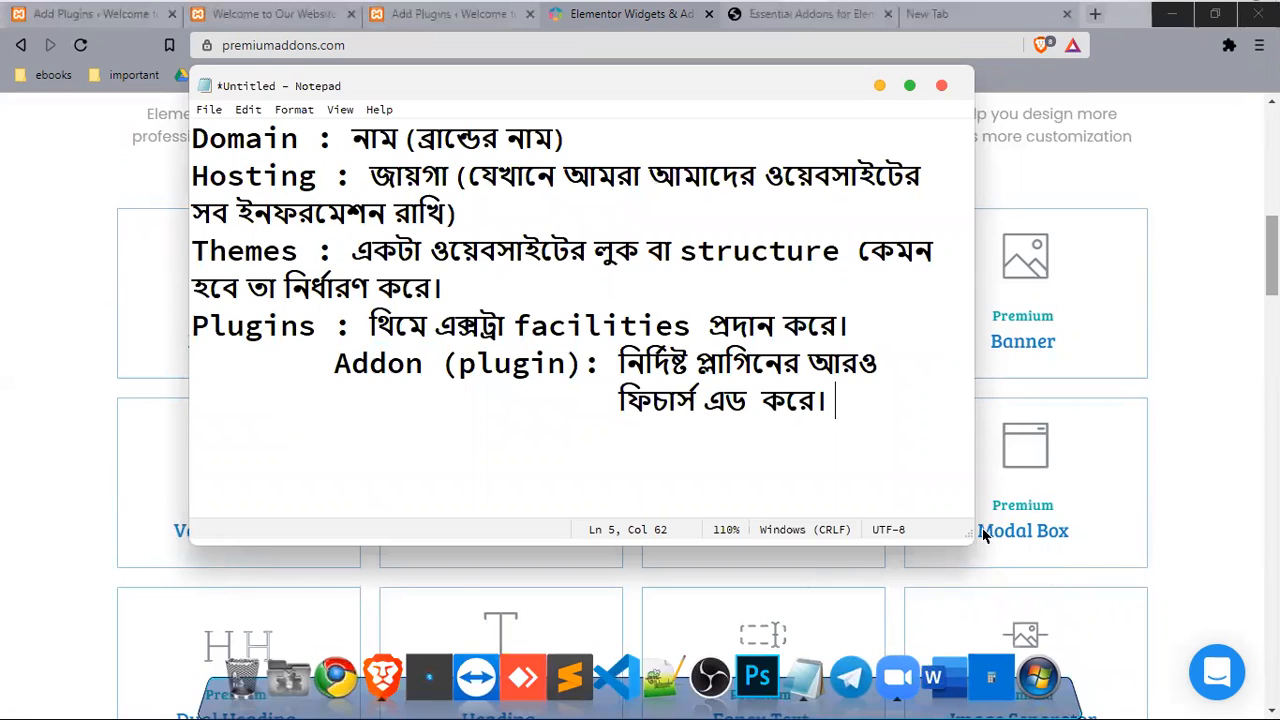